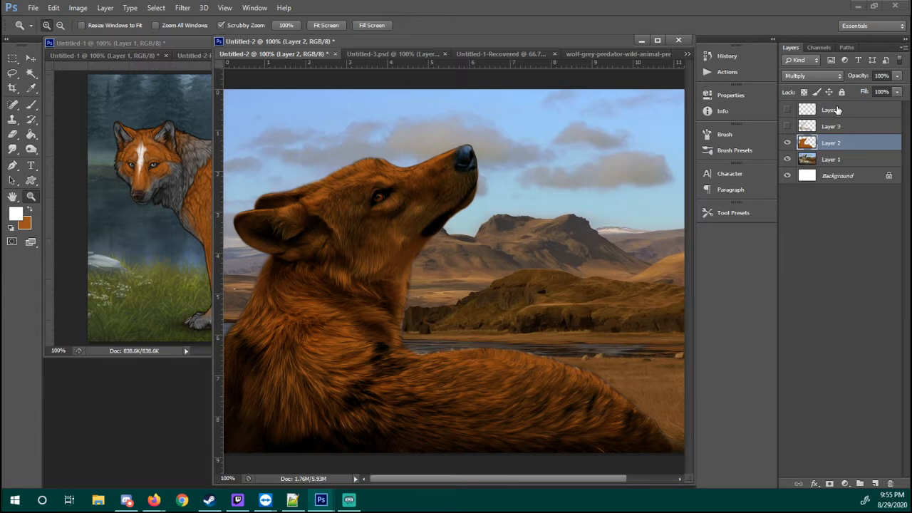
Switch to Firefox and open pixlr.com in a new tab
mouse_move(155, 500)
click(88, 436)
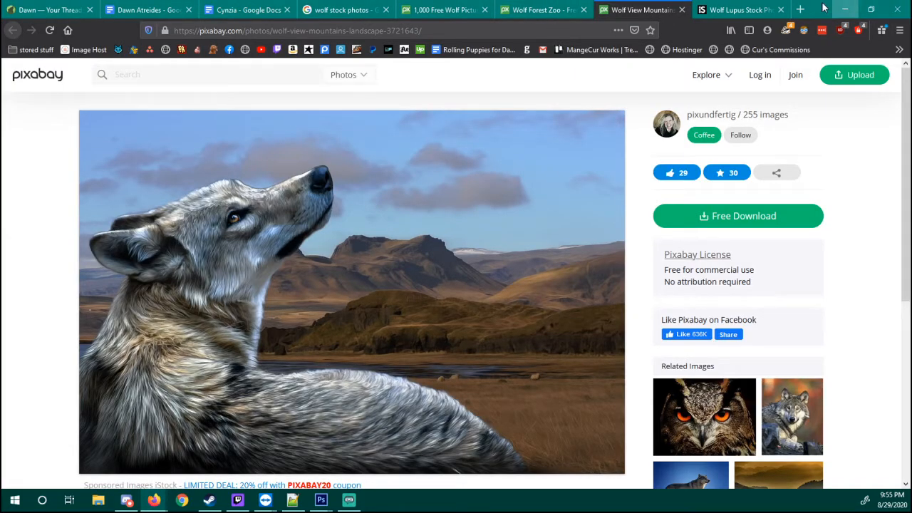
click(799, 9)
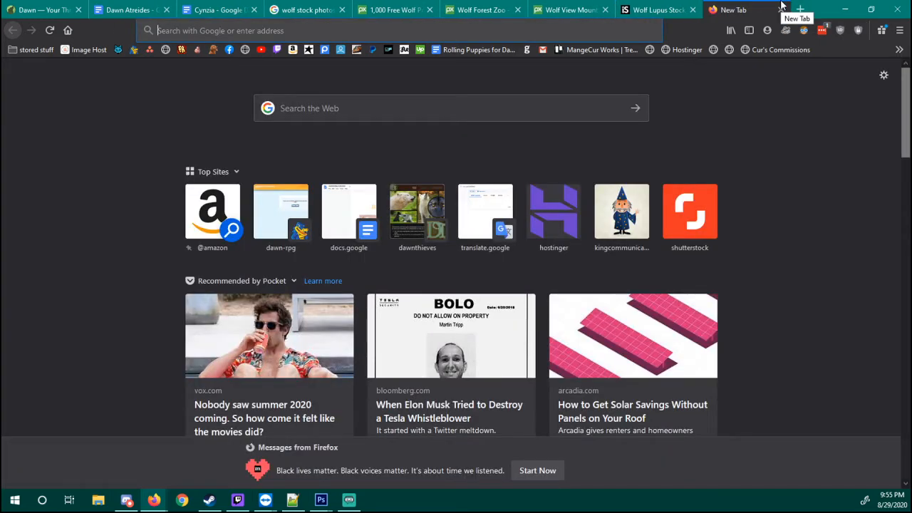
text(pi)
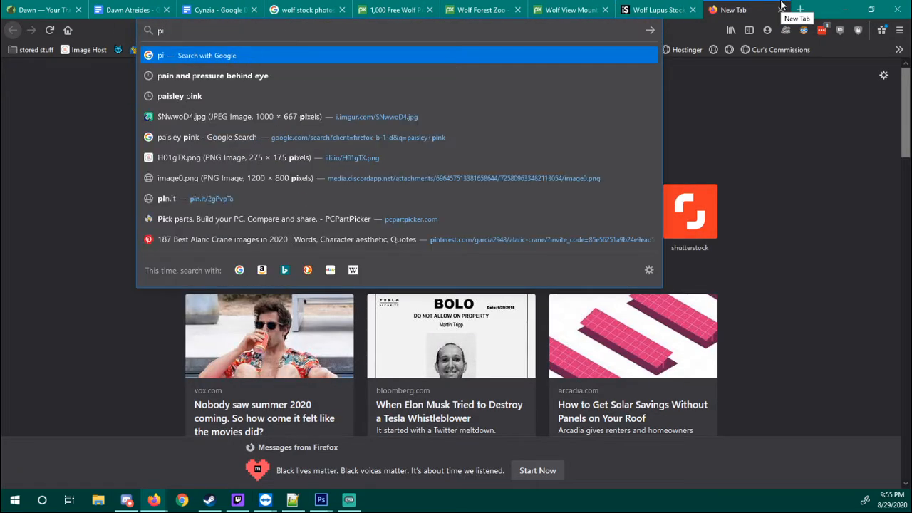
text(xlr.com)
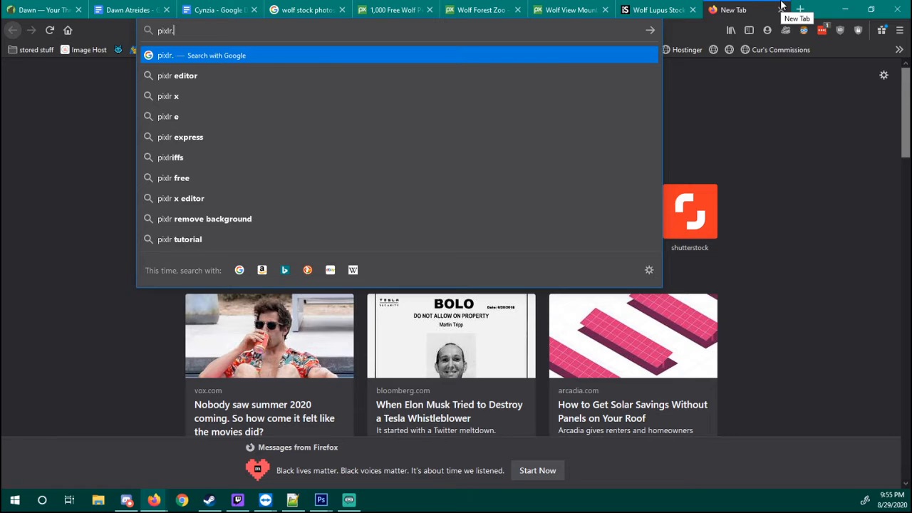
key(Return)
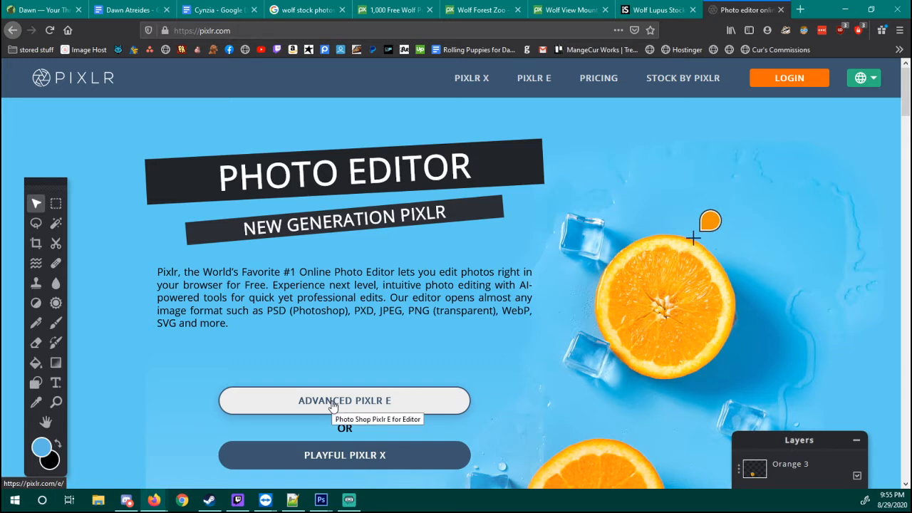
Open photopea.com in the current tab
double_click(247, 32)
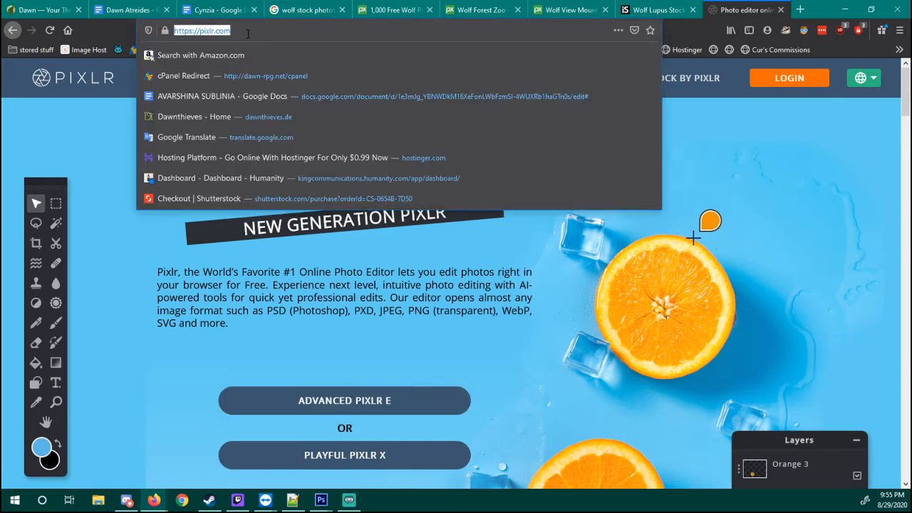
key(ctrl+a)
text(photopea.c)
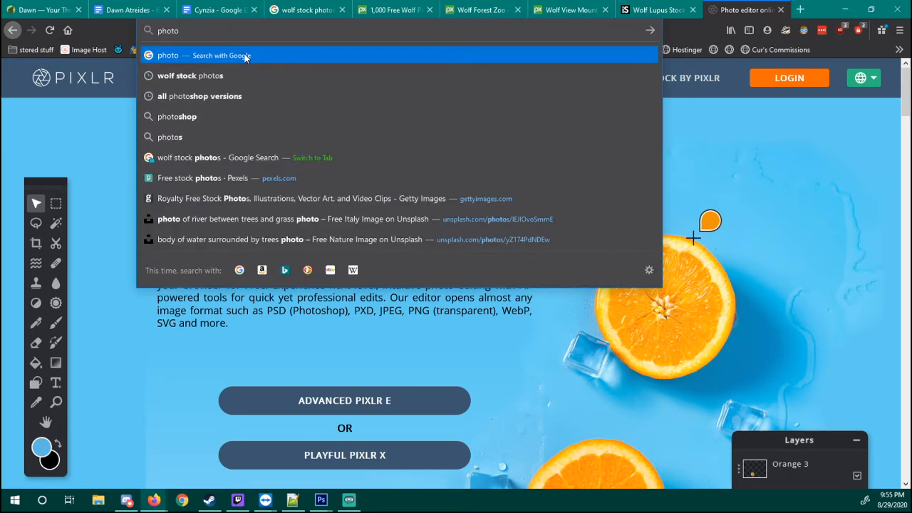
text(om)
key(Return)
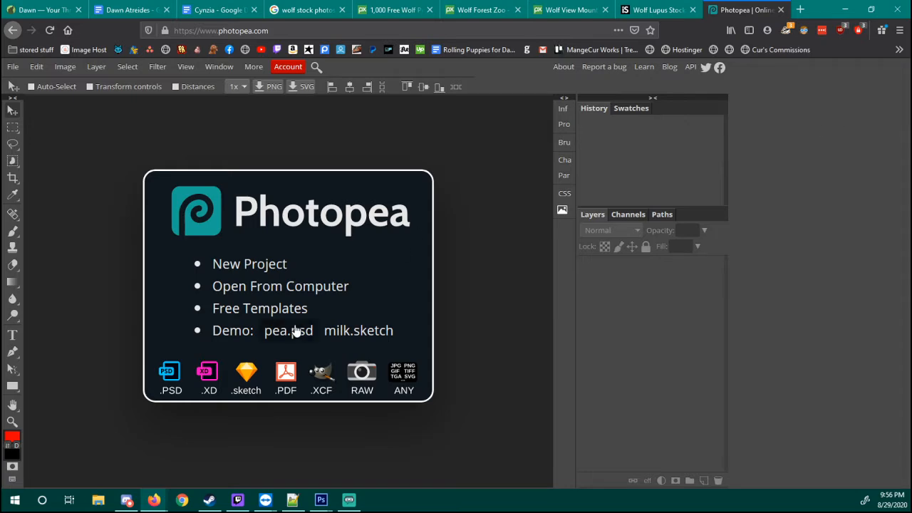
View the standing wolf image in Photoshop's Untitled-1 window and return to the Photopea page in Firefox
mouse_move(320, 499)
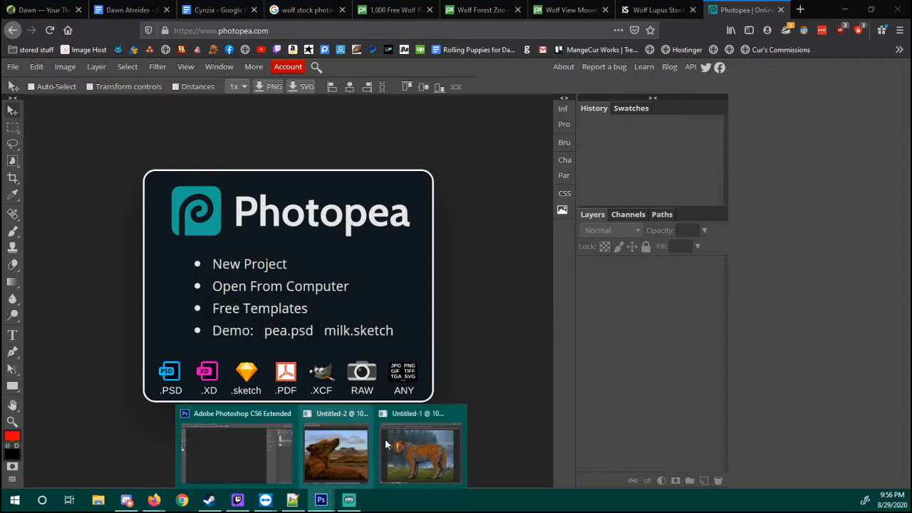
click(399, 439)
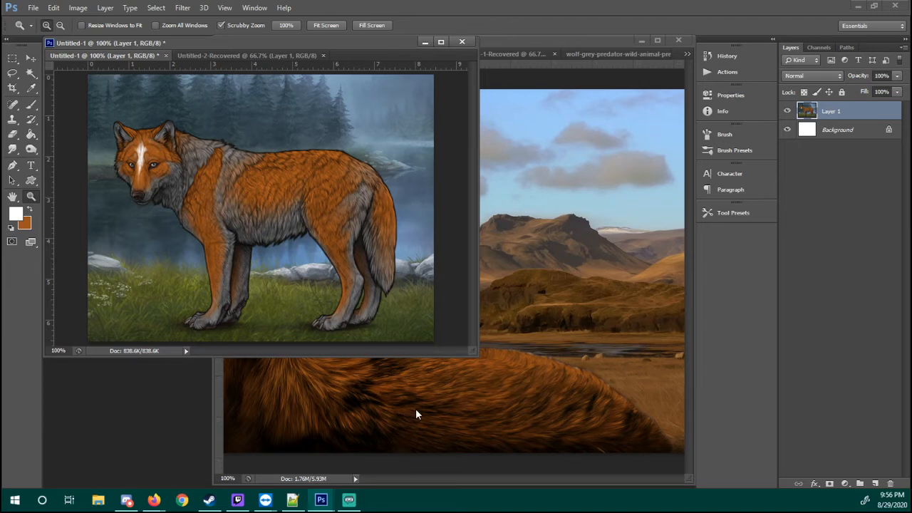
mouse_move(154, 499)
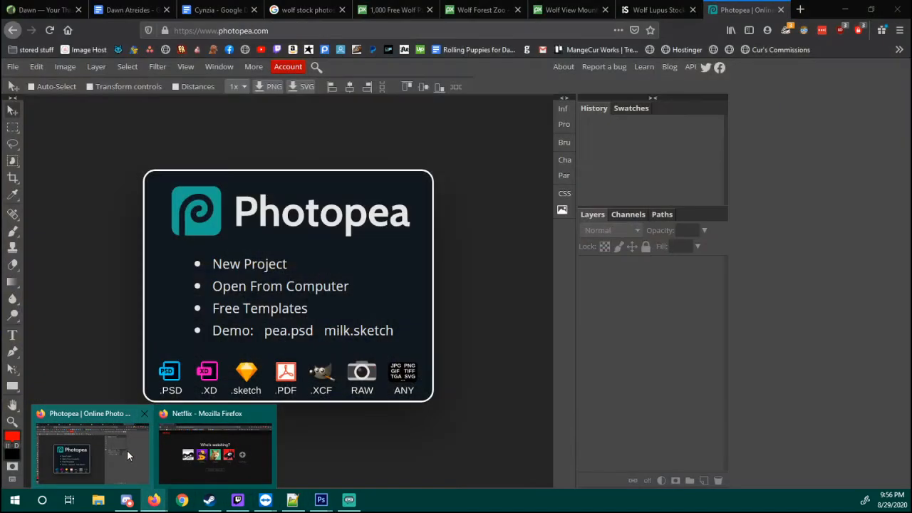
click(127, 451)
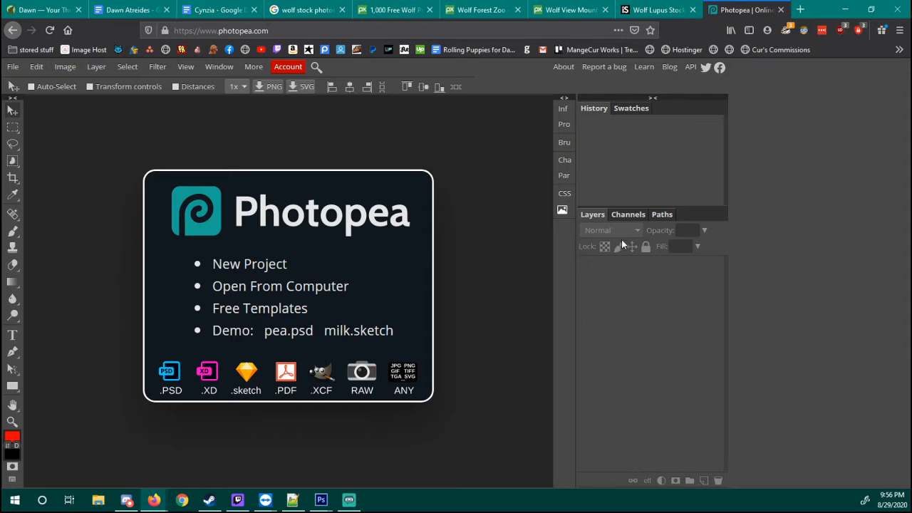
Create a new Photopea project from the grey template with black curled streamers along both sides
click(12, 67)
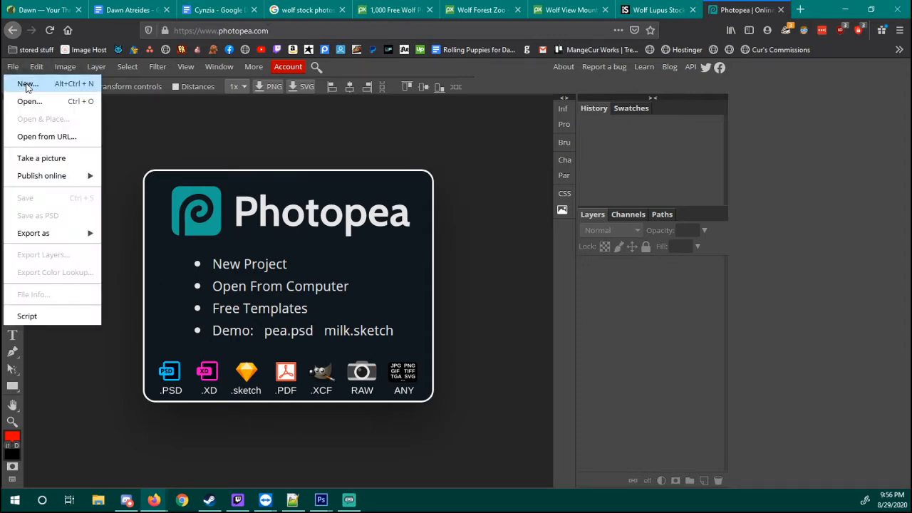
click(36, 85)
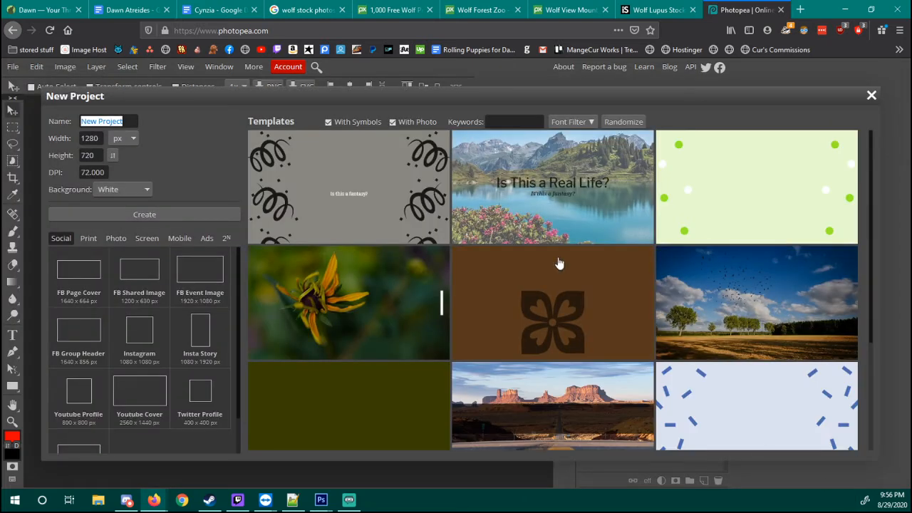
click(433, 197)
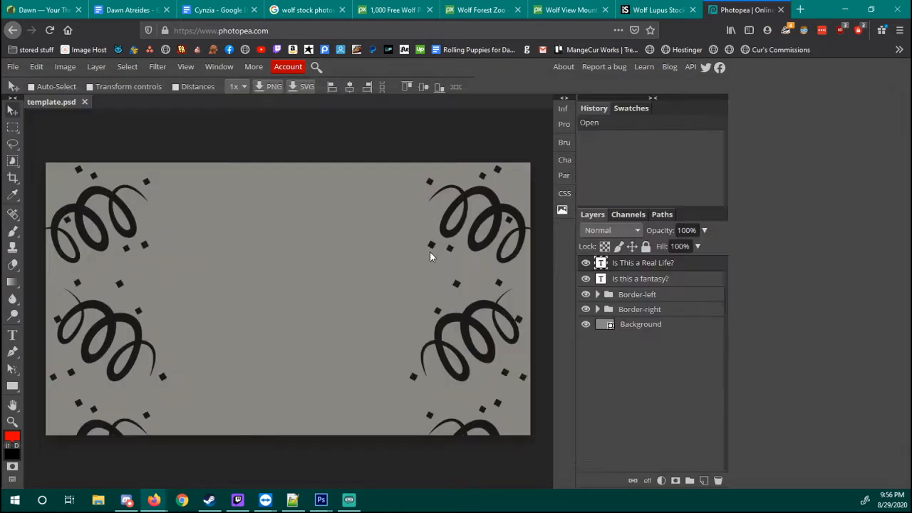
Look through the available blend modes and set the "Is This a Real Life?" text layer to Overlay
click(617, 230)
scroll(601, 370, down, 2)
scroll(600, 375, up, 3)
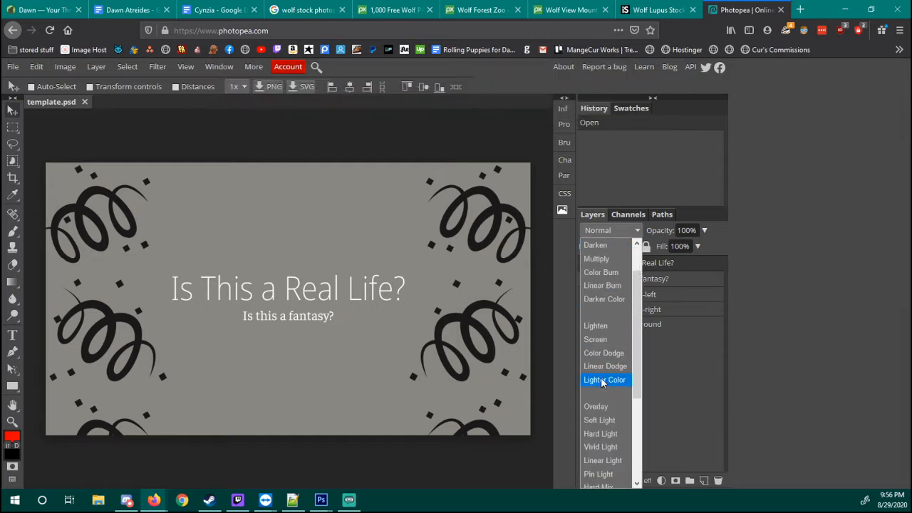
scroll(598, 353, down, 4)
click(595, 329)
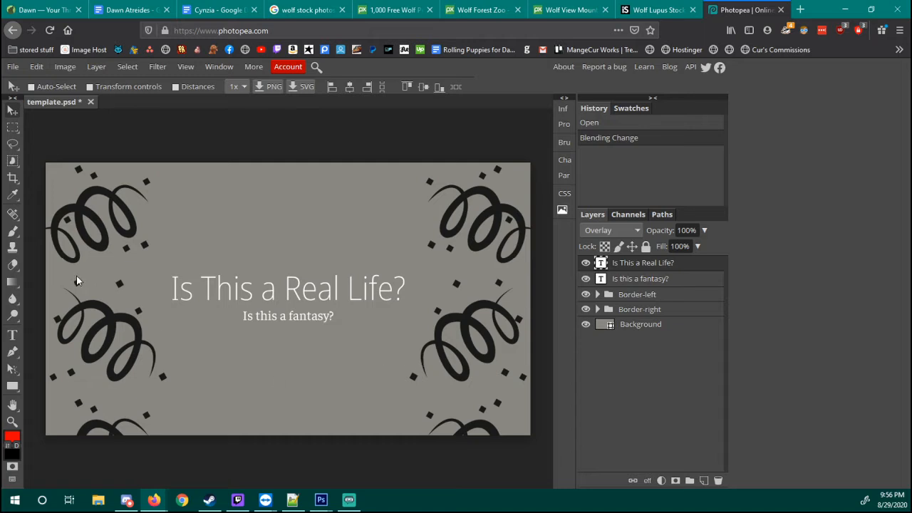
Search Google for gimp in the current tab, leaving the Photopea project unsaved
click(298, 28)
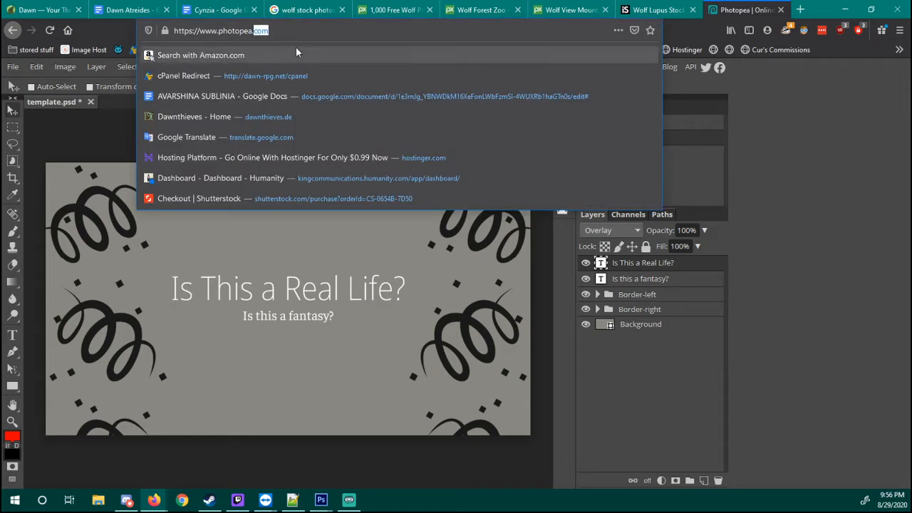
text(g)
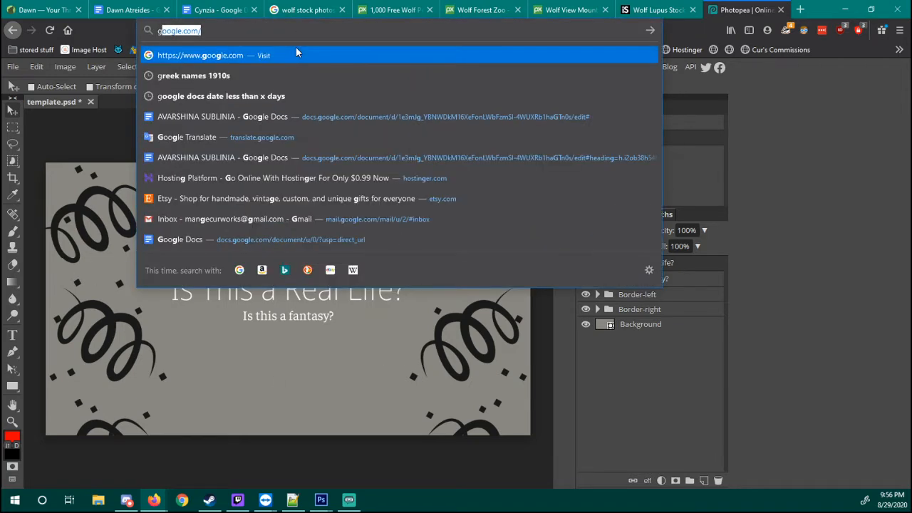
text(imp)
key(Return)
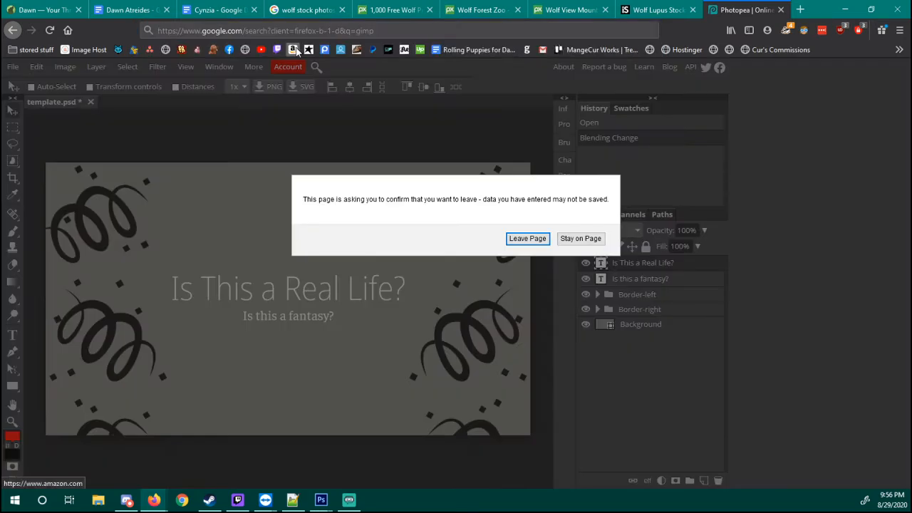
click(526, 241)
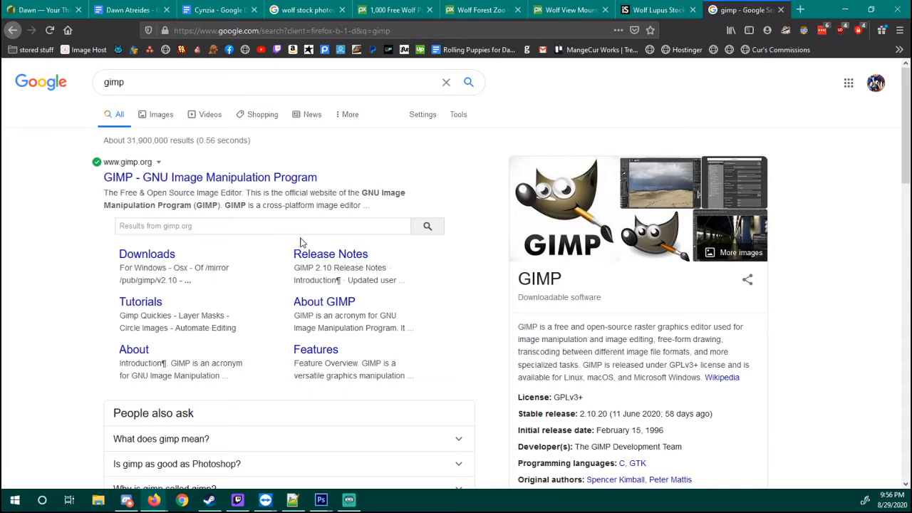
Open the official GIMP website and look over its homepage
click(302, 178)
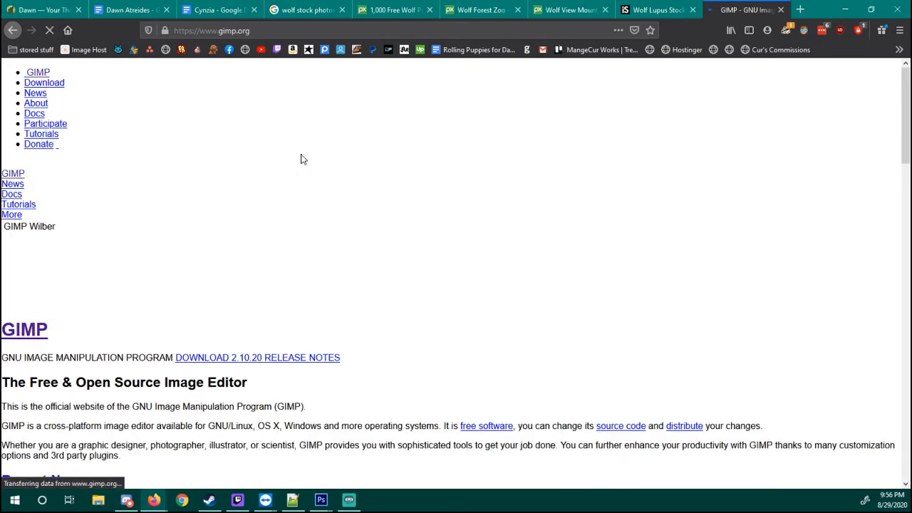
scroll(356, 214, down, 10)
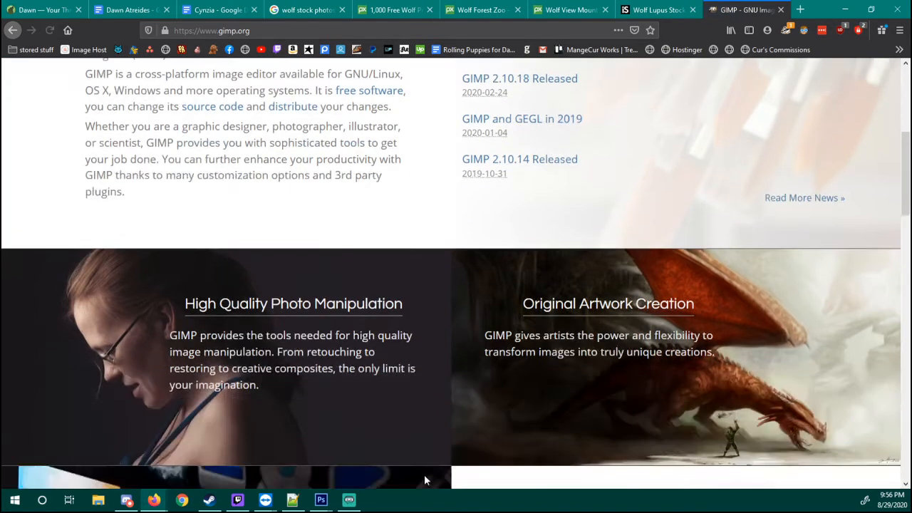
scroll(427, 459, down, 6)
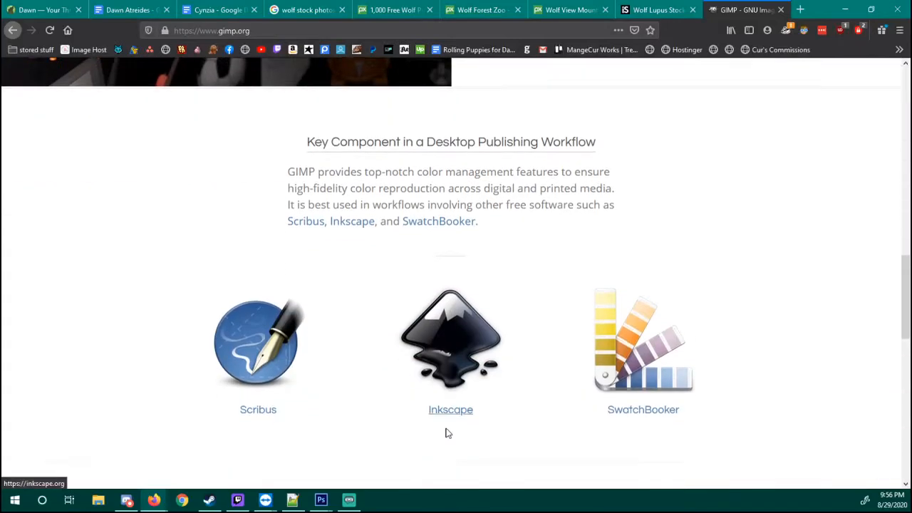
scroll(410, 353, up, 15)
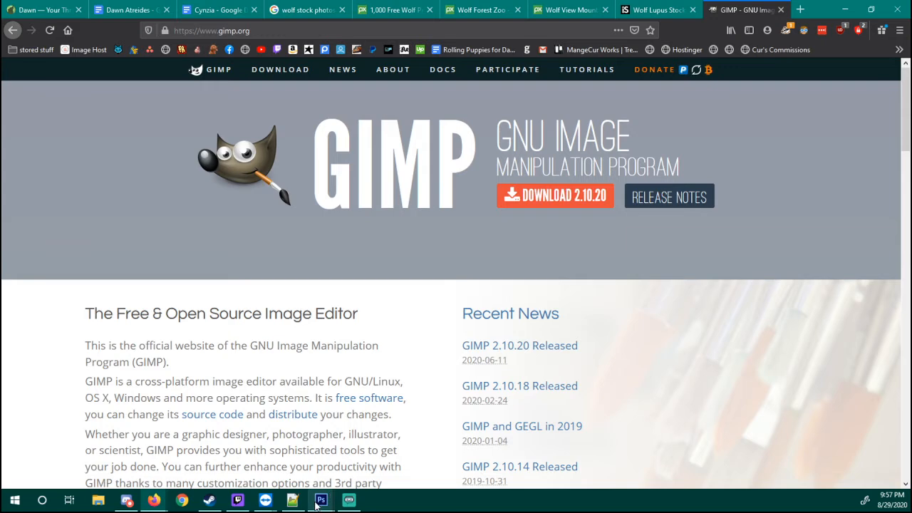
Switch to Photoshop's Untitled-2 document and toggle the visibility of Layer 1 and Layer 2 to compare the original wolf with its recolor
mouse_move(316, 502)
click(344, 468)
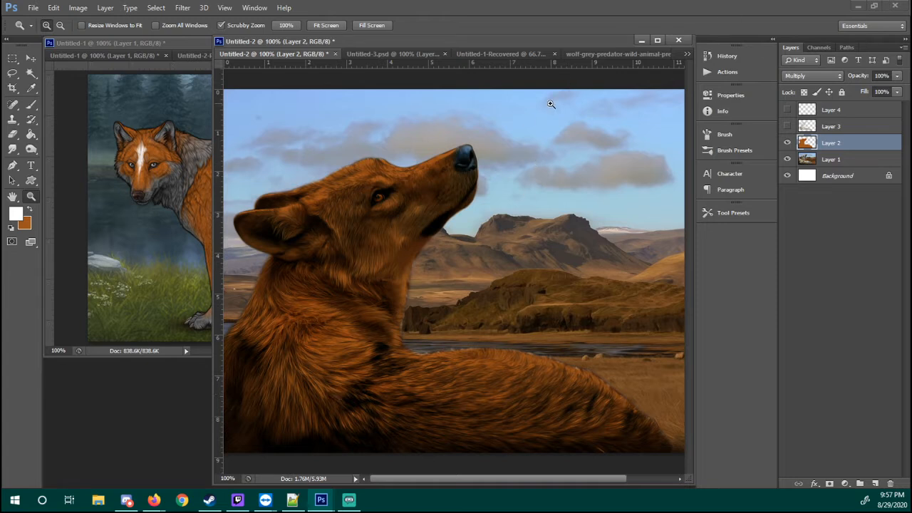
click(821, 163)
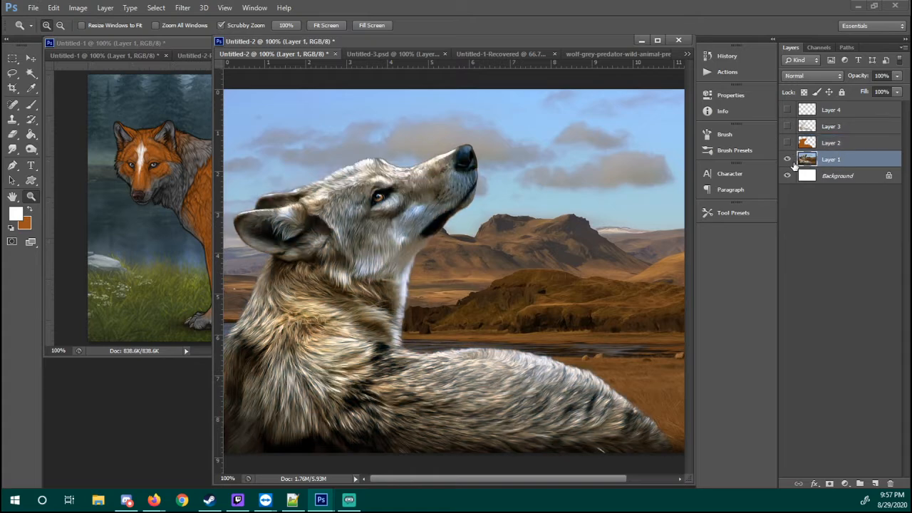
click(787, 142)
click(787, 159)
click(787, 159)
click(787, 142)
Set the blend mode of Layer 2, the orange color layer, to Normal
click(819, 138)
click(809, 74)
click(811, 84)
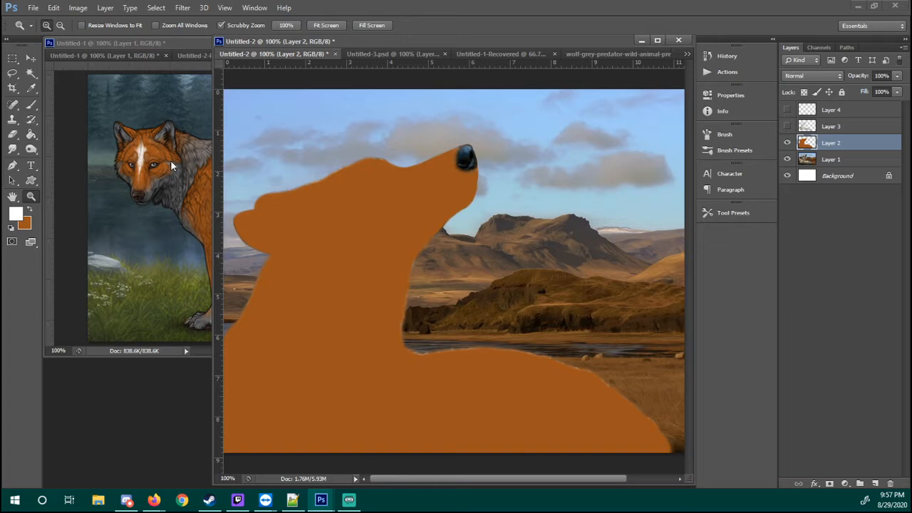
Make orange the foreground color and choose the Soft Round 27 pixels brush
key(x)
click(389, 110)
right_click(420, 270)
click(443, 292)
key(b)
right_click(486, 239)
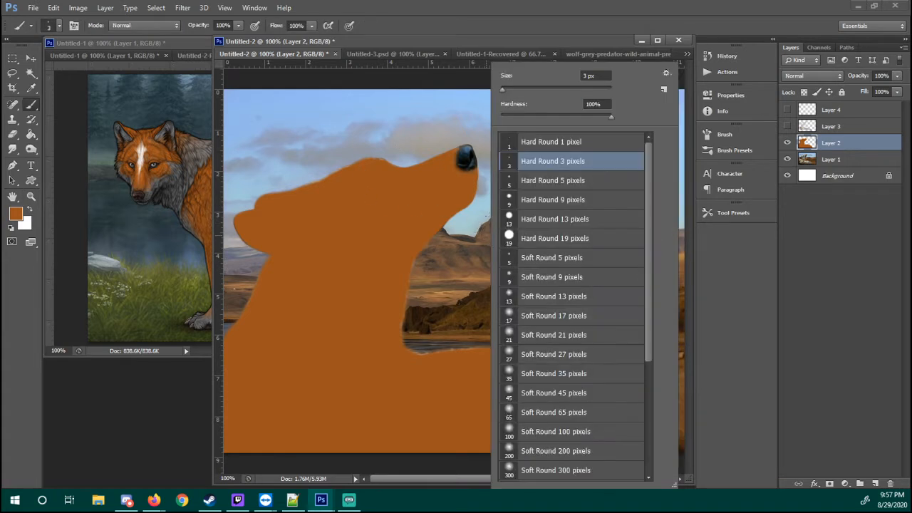
click(522, 354)
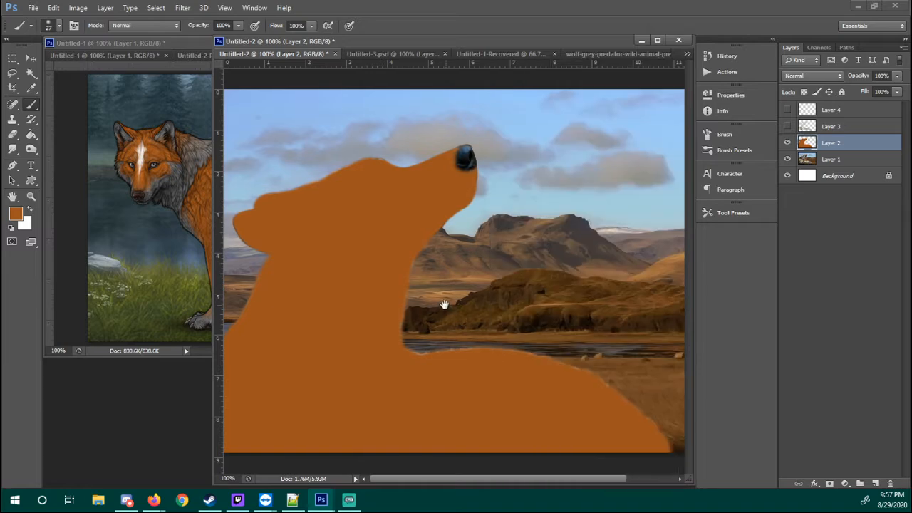
click(444, 308)
mouse_move(427, 294)
mouse_down()
mouse_move(484, 299)
mouse_move(559, 278)
mouse_up()
key(ctrl+z)
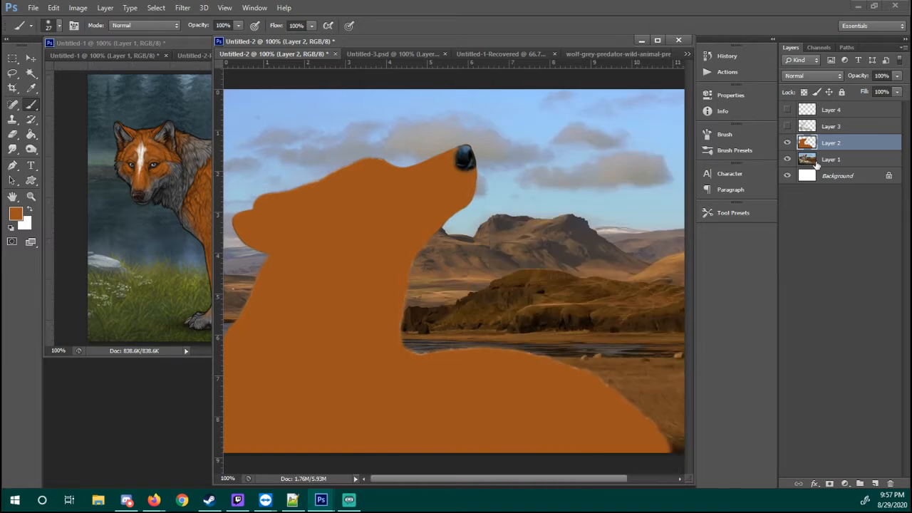
Hide Layer 2 and add a new layer directly above it
click(787, 143)
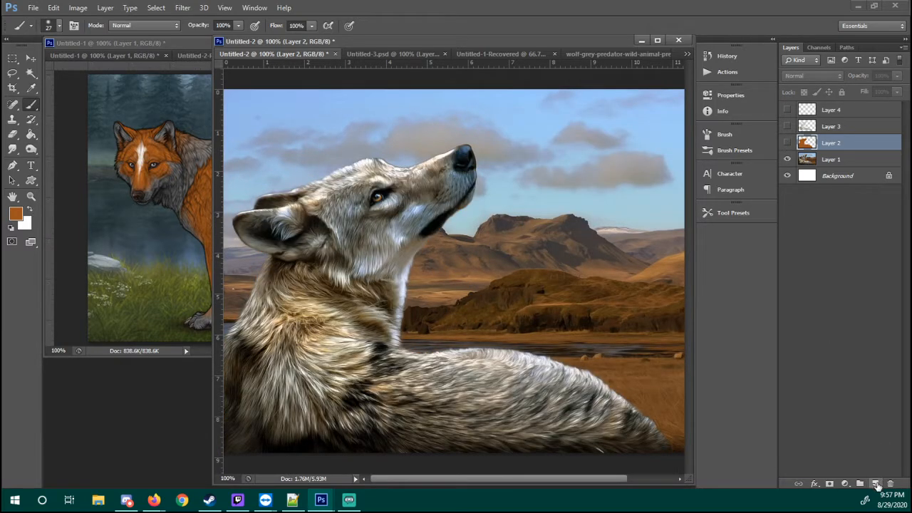
click(875, 484)
Paint two solid orange patches on the new layer over the wolf's back, just behind the neck
key(z)
mouse_move(436, 368)
mouse_down()
mouse_move(491, 356)
mouse_move(448, 343)
mouse_move(466, 333)
mouse_move(455, 341)
mouse_move(553, 328)
mouse_up()
key(b)
mouse_move(370, 321)
mouse_down()
mouse_move(391, 328)
mouse_move(387, 305)
mouse_move(375, 311)
mouse_move(397, 331)
mouse_up()
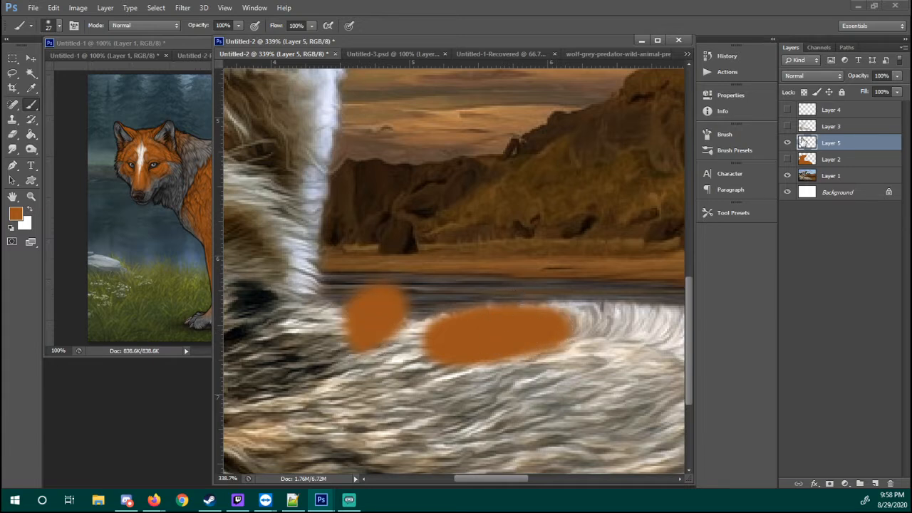
Set the blend mode of the new layer with the orange patches to Multiply
click(807, 76)
click(791, 124)
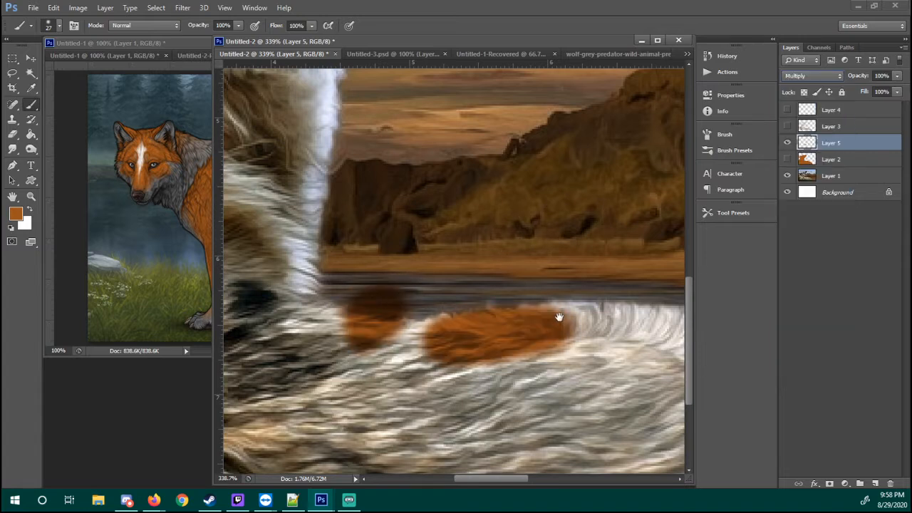
drag(560, 315, 498, 316)
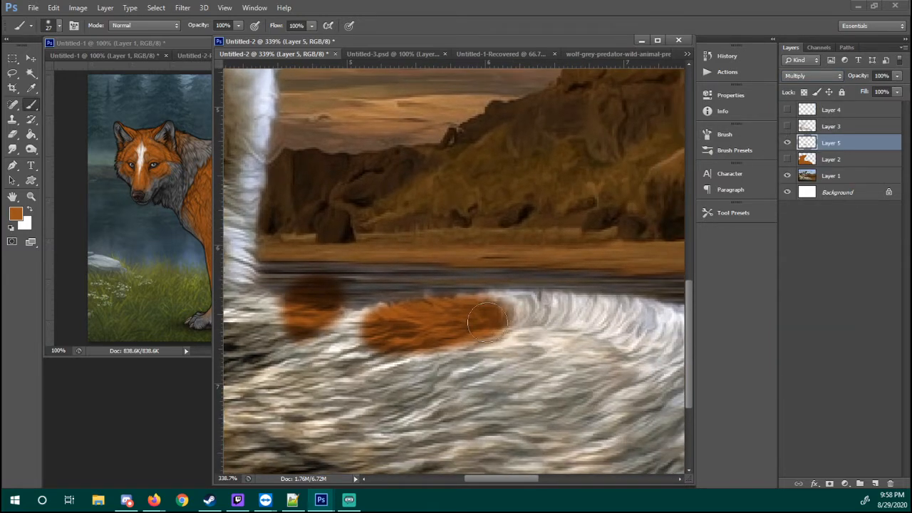
Paint more orange strokes over the wolf's back and flank on the Multiply layer
mouse_move(492, 324)
mouse_down()
mouse_move(522, 332)
mouse_move(551, 322)
mouse_move(472, 320)
mouse_up()
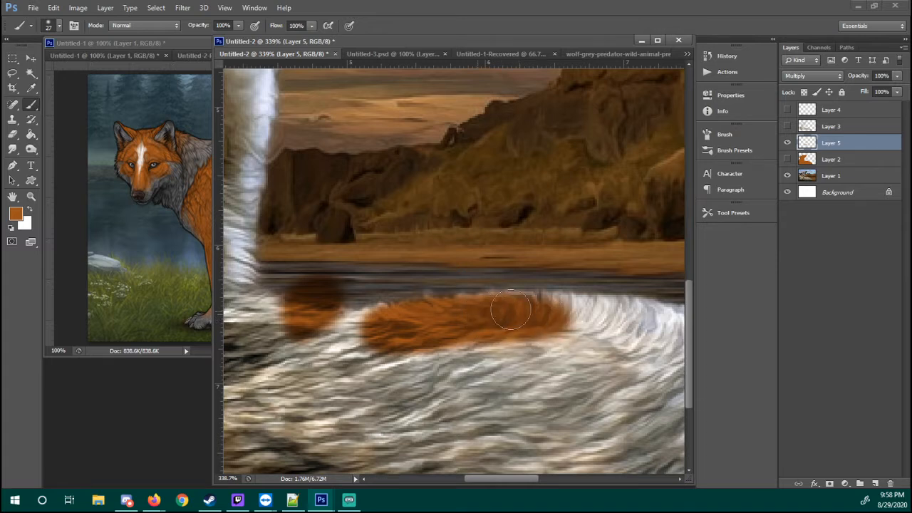
drag(306, 386, 384, 403)
mouse_move(335, 370)
mouse_down()
mouse_move(357, 390)
mouse_move(431, 396)
mouse_move(473, 377)
mouse_up()
mouse_move(424, 424)
mouse_down()
mouse_move(526, 399)
mouse_move(645, 388)
mouse_up()
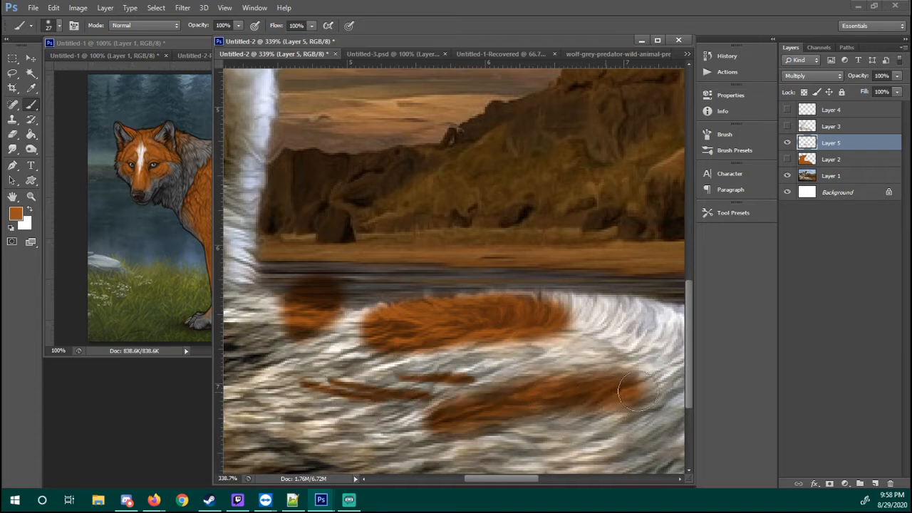
mouse_move(631, 292)
mouse_down()
mouse_move(535, 322)
mouse_move(606, 321)
mouse_move(531, 313)
mouse_move(639, 316)
mouse_move(656, 294)
mouse_up()
Delete Layer 5 with the orange test strokes and make Layer 2 visible
click(787, 145)
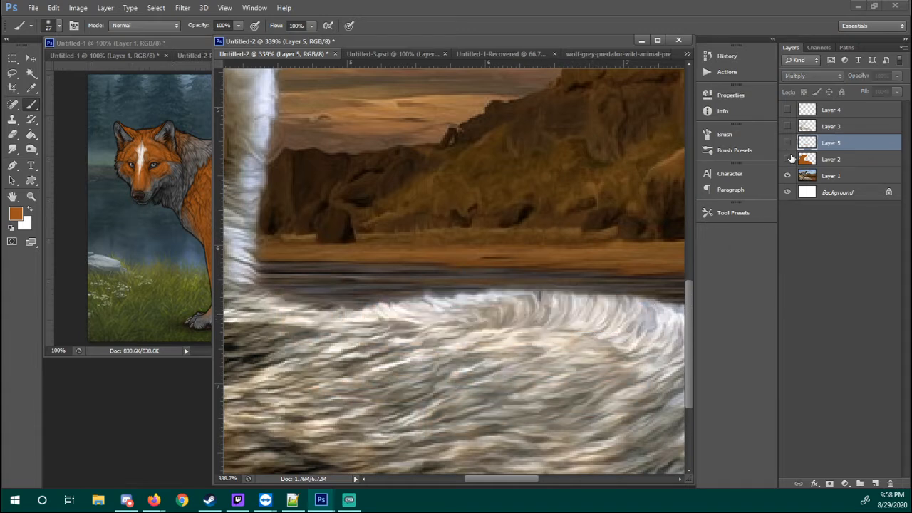
right_click(839, 146)
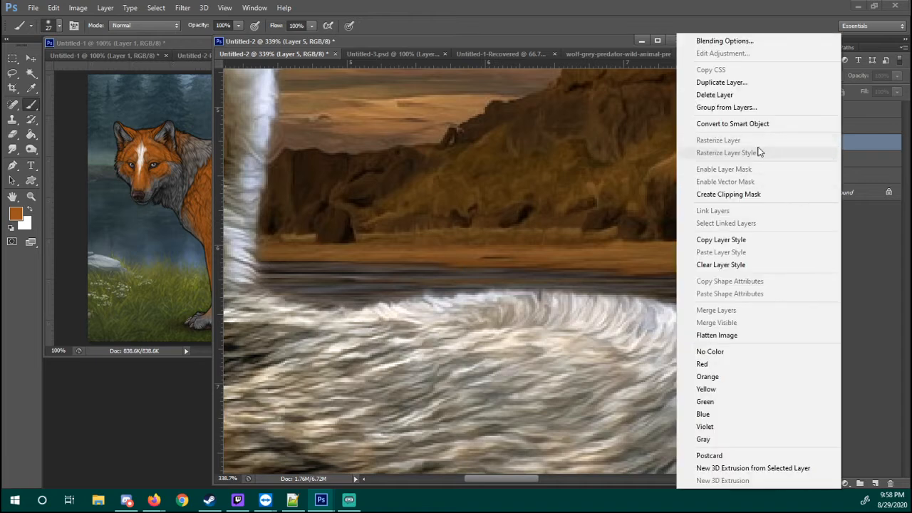
click(769, 95)
click(789, 143)
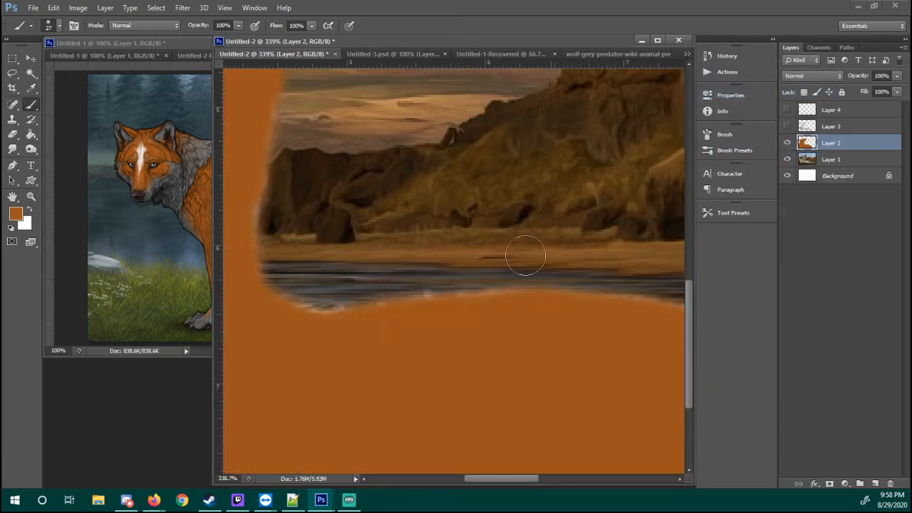
Set the blend mode of Layer 2, the solid orange wolf shape, to Multiply
drag(363, 245, 591, 322)
mouse_move(353, 132)
mouse_down()
mouse_move(462, 244)
mouse_move(465, 340)
mouse_move(441, 240)
mouse_move(350, 150)
mouse_up()
right_click(516, 262)
drag(469, 278, 409, 195)
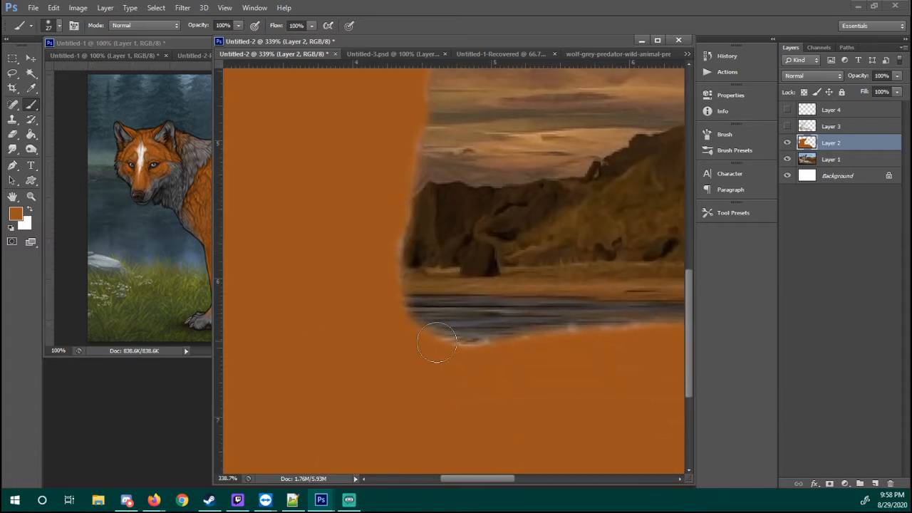
key(z)
right_click(519, 244)
click(537, 263)
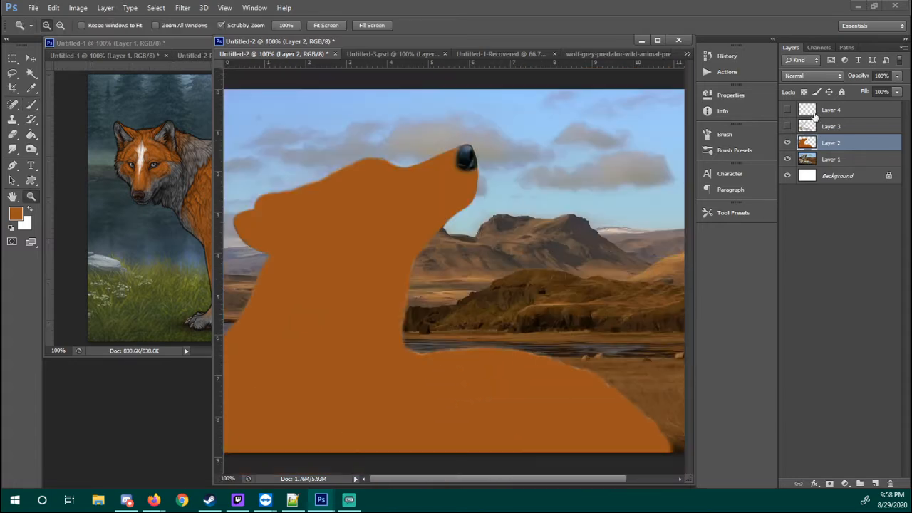
click(812, 75)
click(812, 124)
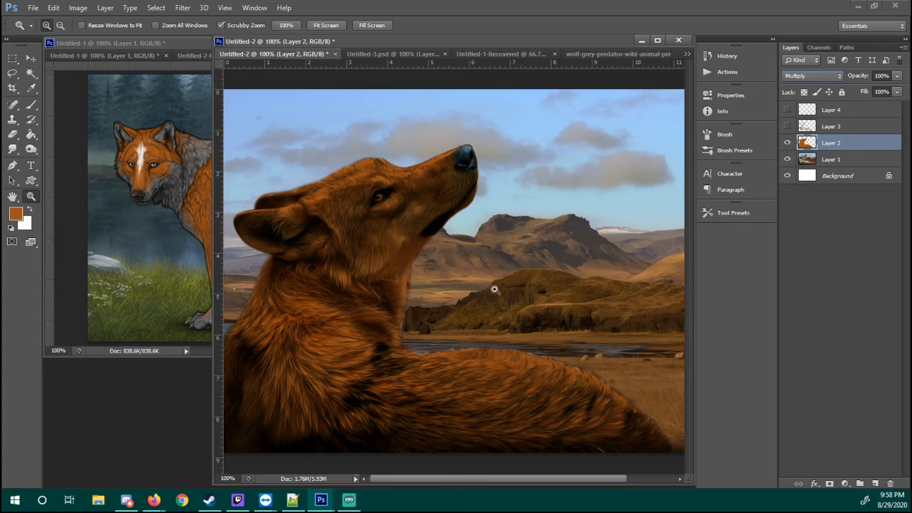
Try smearing Layer 2's orange from the neck edge across the dark hills with the Smudge tool at 80% strength, and undo it
drag(410, 332, 481, 329)
click(12, 149)
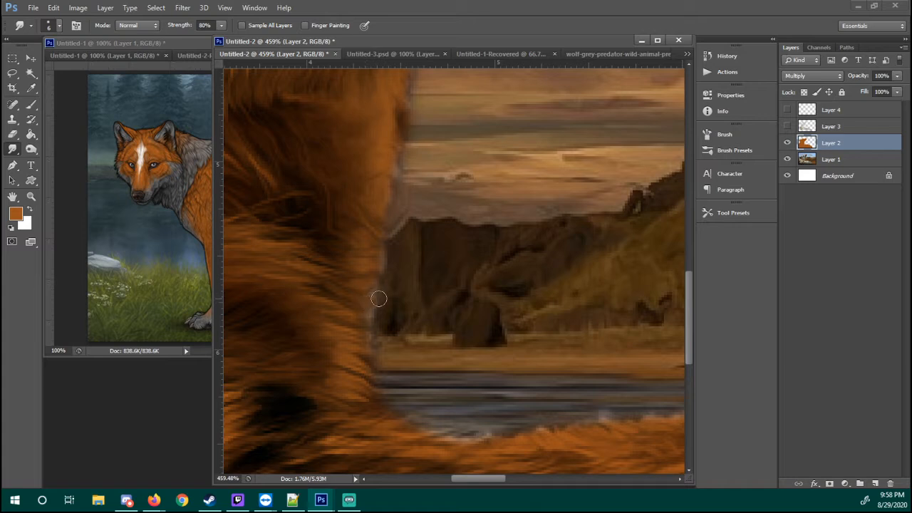
drag(365, 314, 370, 316)
click(221, 25)
drag(369, 268, 487, 247)
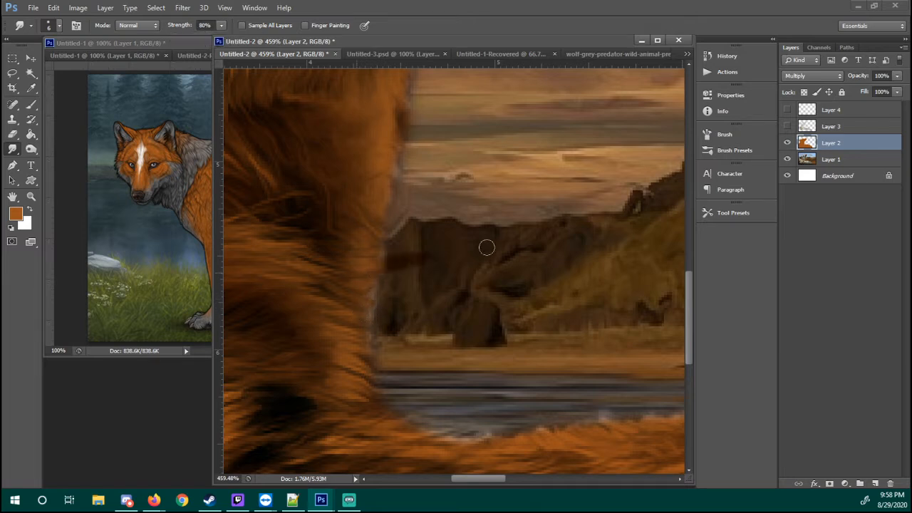
drag(340, 271, 562, 248)
key(ctrl+z)
key(ctrl+alt+z)
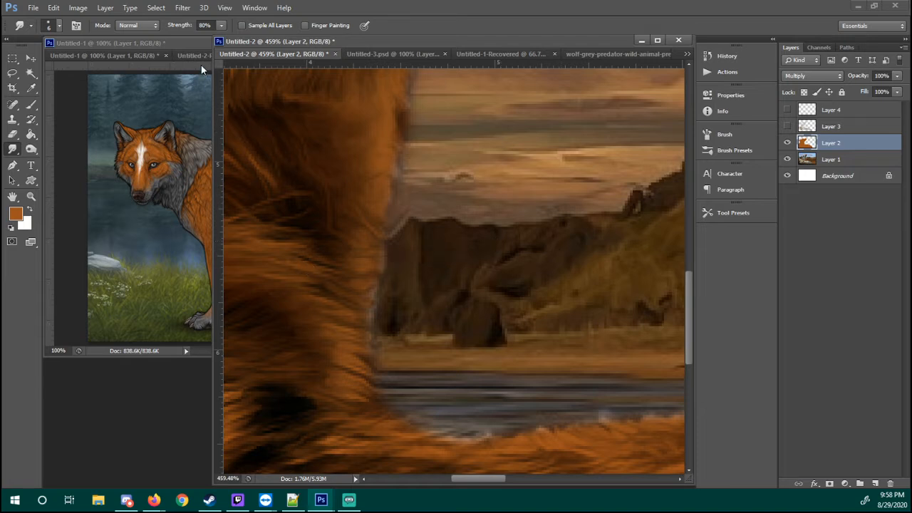
Set the Smudge strength to 43% and blend the orange edge along the front of the neck and the hollow where it meets the back
click(220, 26)
click(361, 314)
mouse_move(362, 301)
mouse_down()
mouse_move(399, 272)
mouse_move(358, 294)
mouse_move(396, 269)
mouse_move(374, 279)
mouse_move(381, 252)
mouse_move(404, 235)
mouse_up()
mouse_move(355, 323)
mouse_down()
mouse_move(390, 309)
mouse_move(384, 358)
mouse_up()
drag(475, 409, 439, 329)
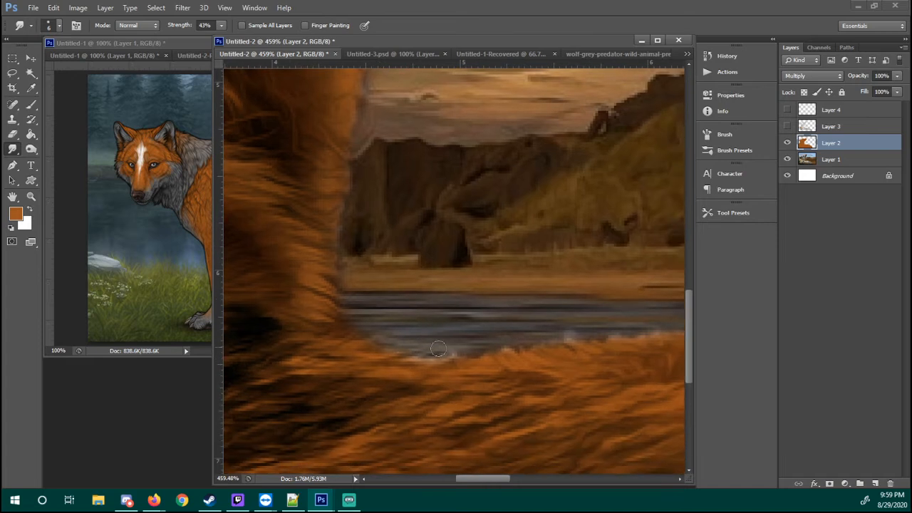
drag(397, 357, 466, 359)
Smudge the orange edge along the wolf's upper back where it borders the river
mouse_move(586, 336)
mouse_down()
mouse_move(571, 344)
mouse_move(534, 320)
mouse_move(376, 306)
mouse_up()
drag(446, 322, 428, 316)
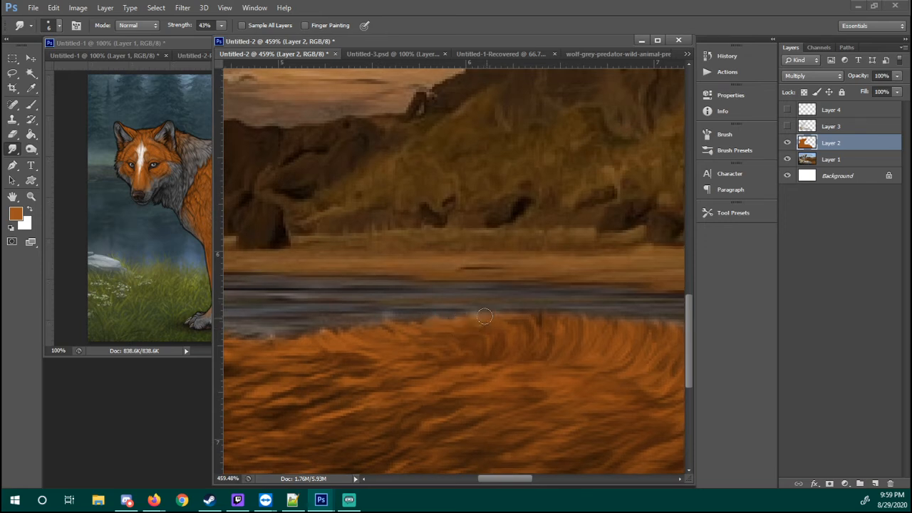
mouse_move(566, 342)
mouse_down()
mouse_move(445, 336)
mouse_move(366, 310)
mouse_up()
drag(314, 300, 289, 284)
drag(398, 324, 398, 302)
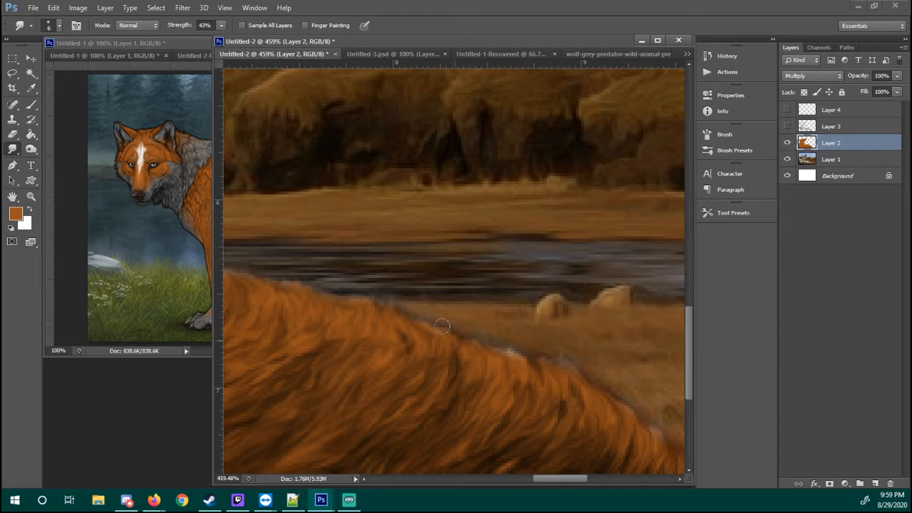
Smudge the orange edge down the sloping rear of the wolf's back against the dry grass
drag(549, 307, 370, 178)
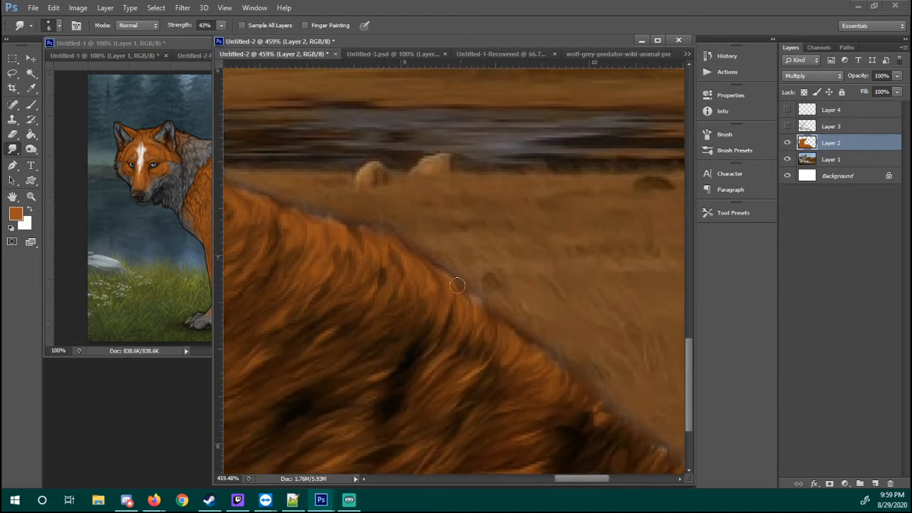
mouse_move(471, 308)
mouse_down()
mouse_move(469, 294)
mouse_move(455, 302)
mouse_up()
mouse_move(594, 438)
mouse_down()
mouse_move(506, 324)
mouse_move(471, 299)
mouse_up()
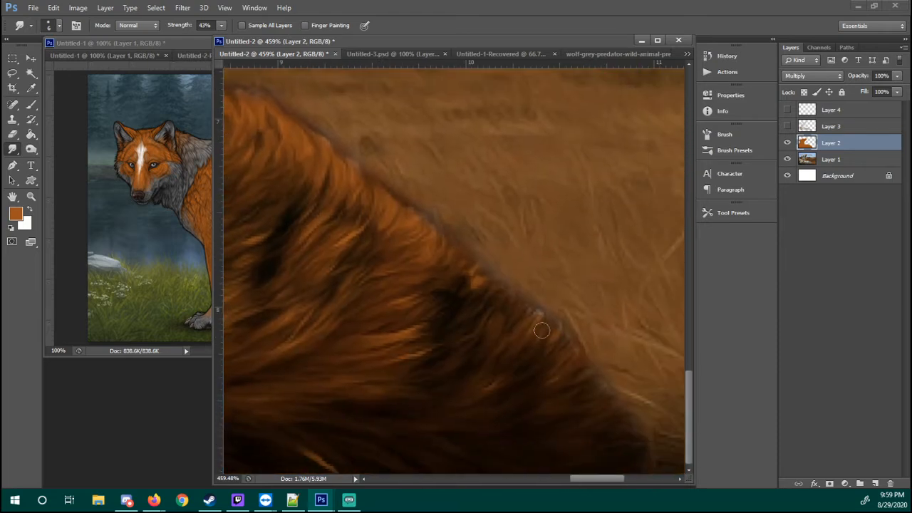
drag(543, 328, 534, 309)
drag(408, 228, 661, 461)
mouse_move(285, 150)
mouse_down()
mouse_move(356, 218)
mouse_move(634, 427)
mouse_up()
Smudge the remaining orange edges around the wolf's head and the back of its neck
drag(360, 178, 507, 284)
drag(425, 231, 285, 342)
drag(371, 178, 491, 305)
drag(238, 298, 549, 242)
mouse_move(285, 335)
mouse_down()
mouse_move(433, 269)
mouse_move(402, 299)
mouse_up()
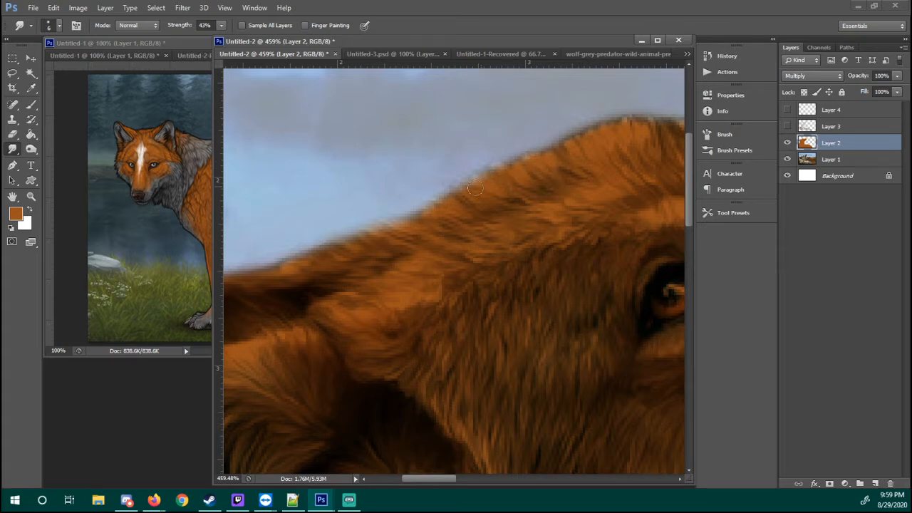
mouse_move(509, 184)
mouse_down()
mouse_move(531, 197)
mouse_move(387, 287)
mouse_move(392, 128)
mouse_up()
drag(394, 288, 394, 341)
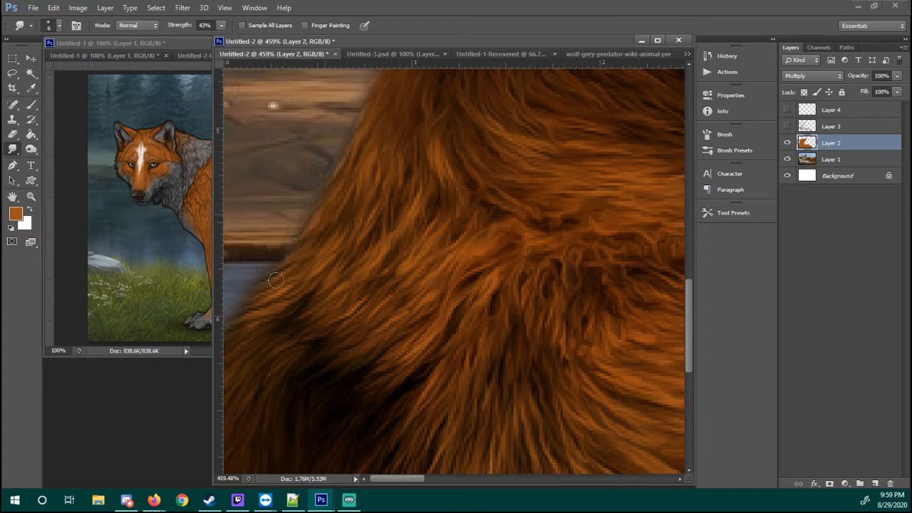
key(z)
right_click(355, 231)
click(415, 260)
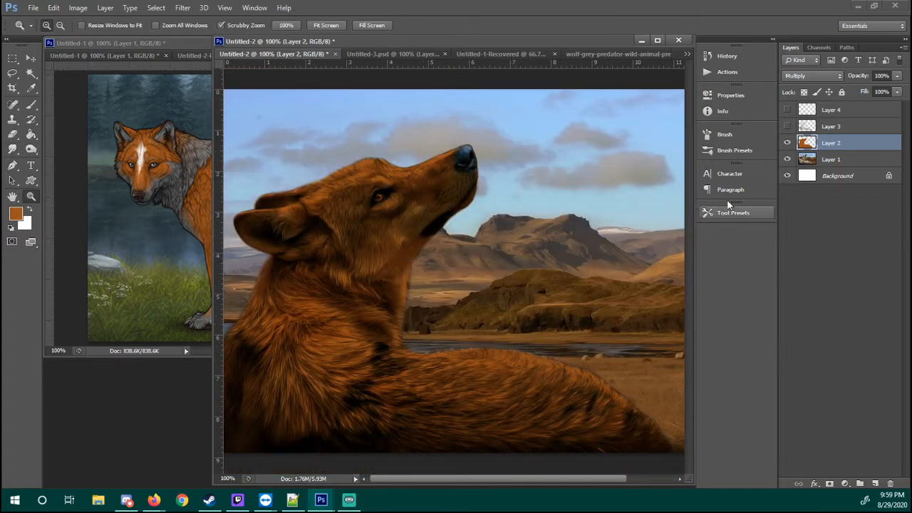
Load Layer 2's outline as a selection, copy the wolf from Layer 1 and paste it as a new layer above Layer 2
click(787, 126)
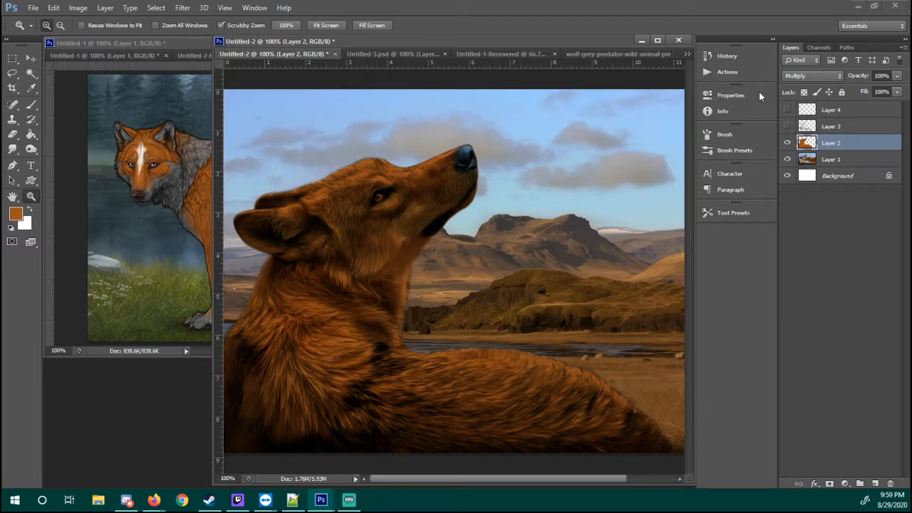
ctrl+click(809, 146)
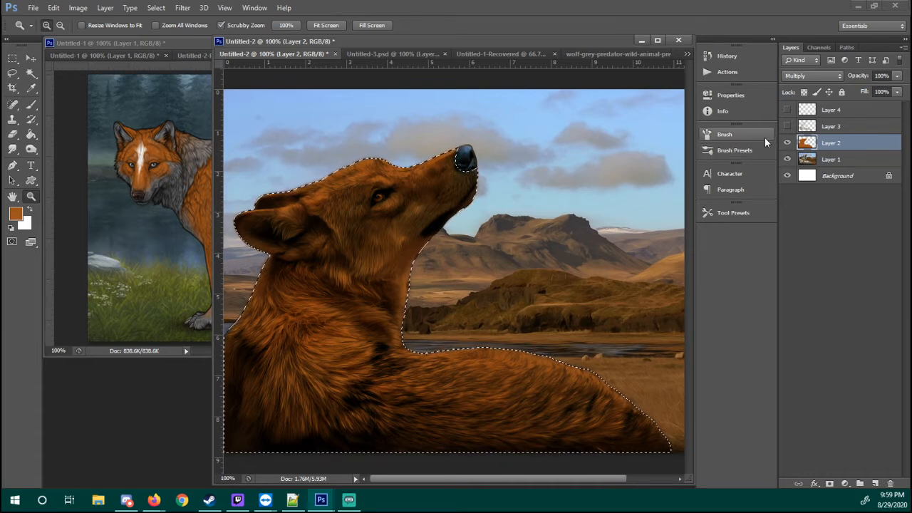
click(831, 163)
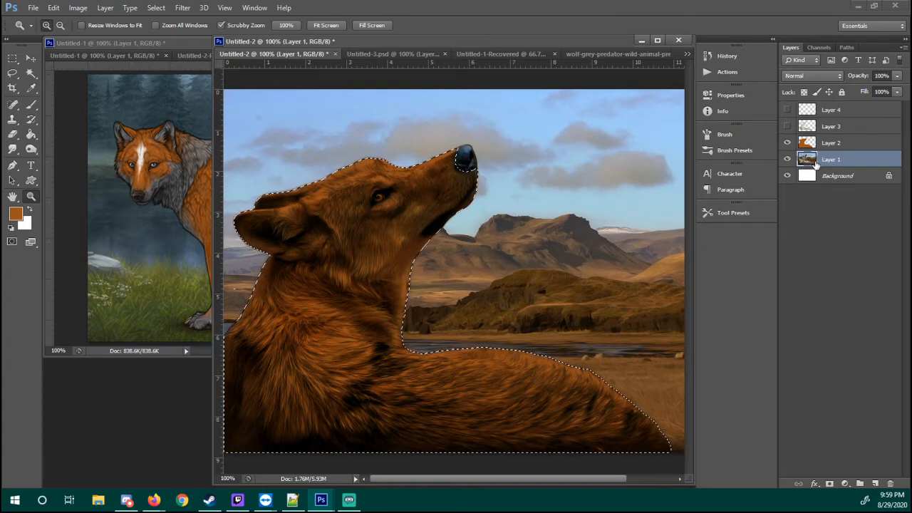
click(836, 144)
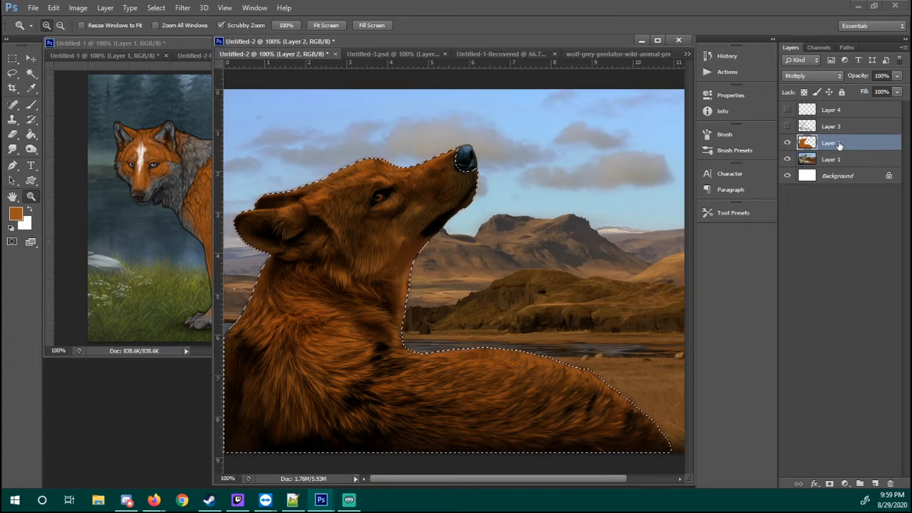
key(ctrl+v)
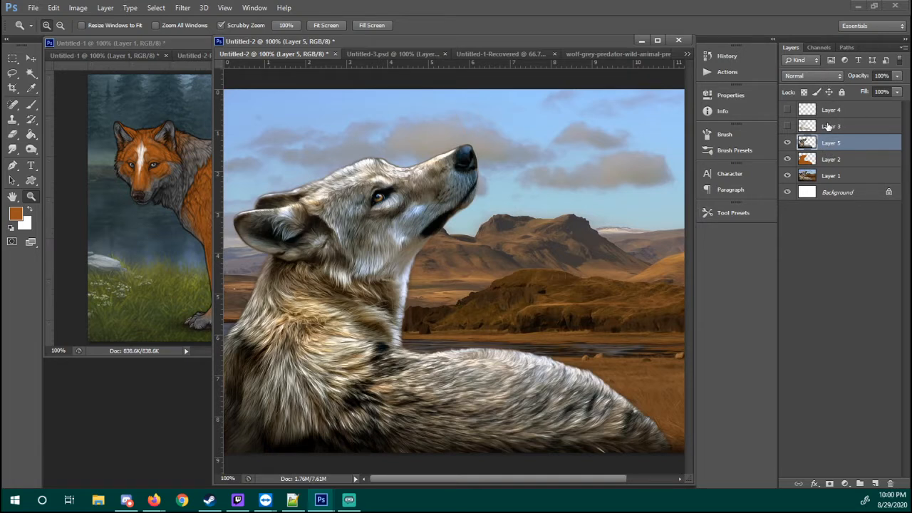
Set the blend mode of the pasted wolf layer to Linear Light
click(828, 126)
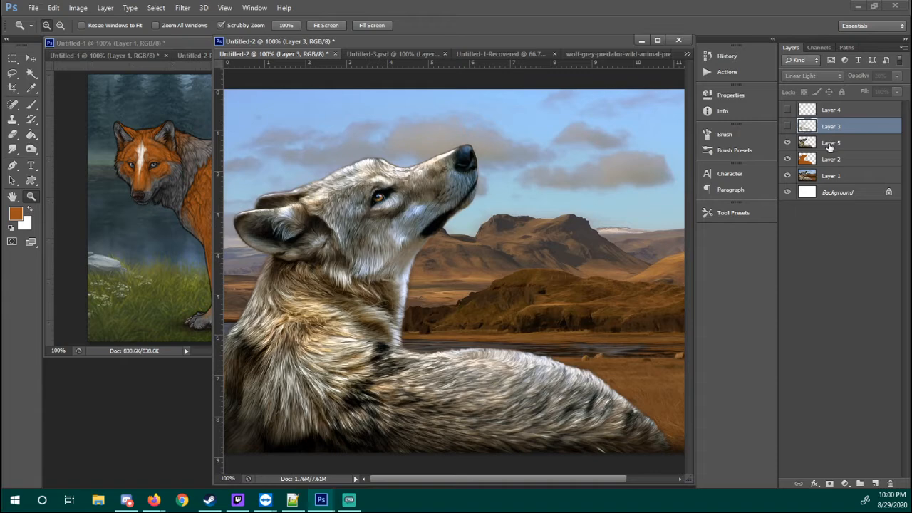
click(829, 146)
click(811, 76)
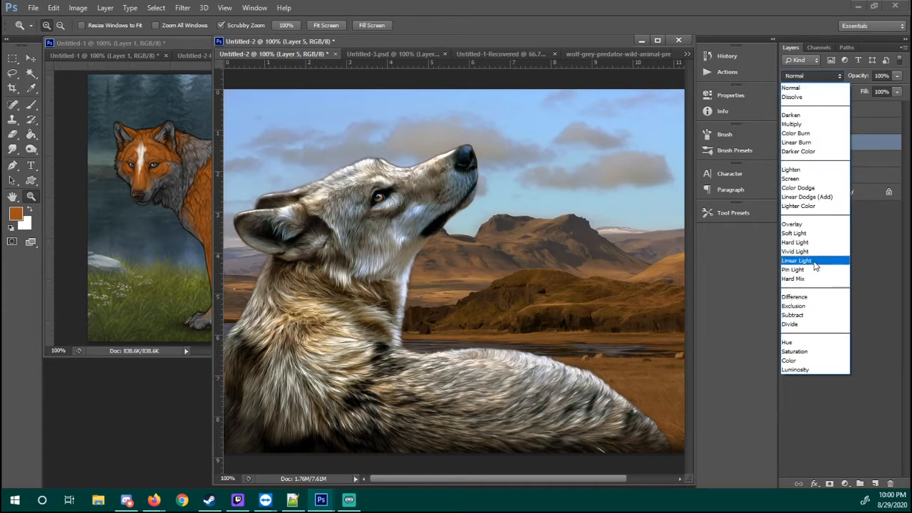
click(816, 261)
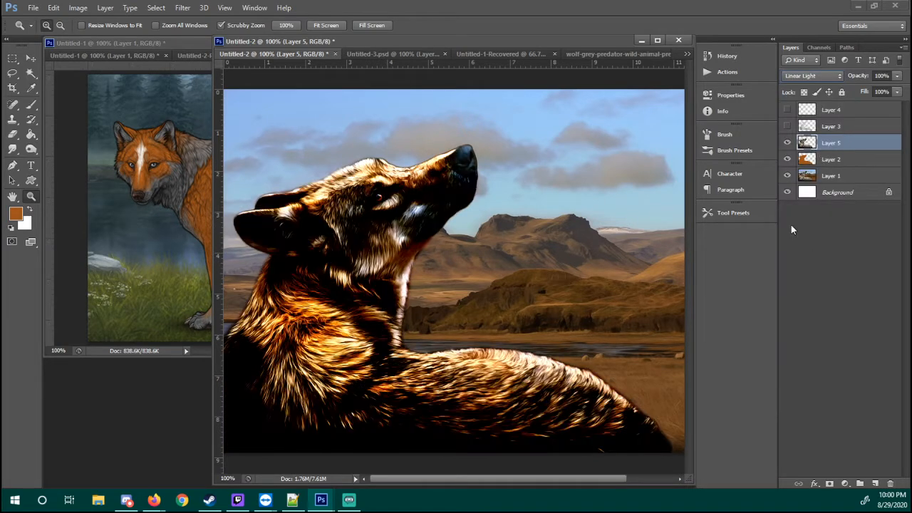
Try the Vivid Light and Hard Light blend modes on the pasted wolf layer, and set it back to Linear Light
click(815, 75)
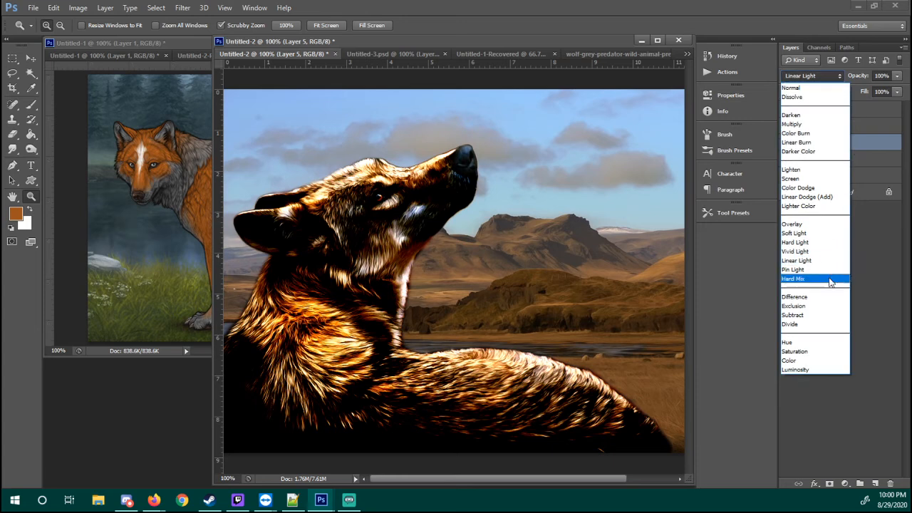
click(813, 250)
click(813, 76)
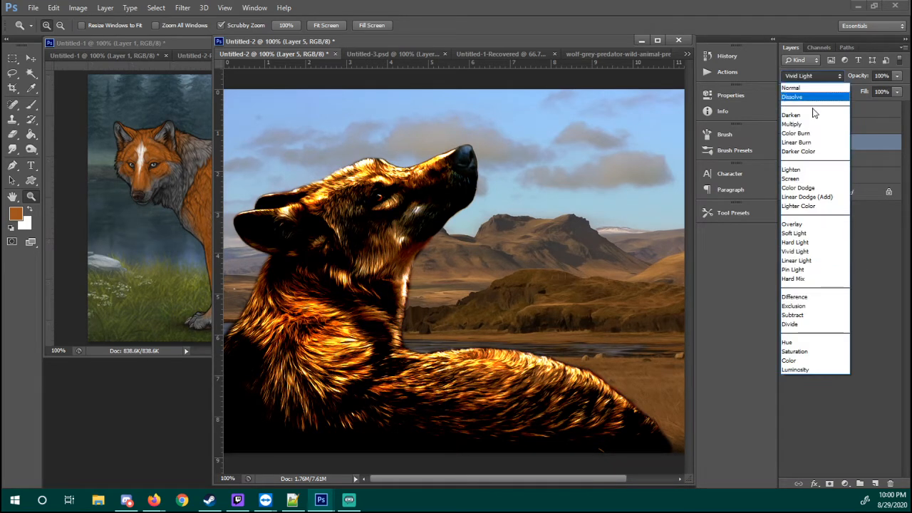
click(813, 242)
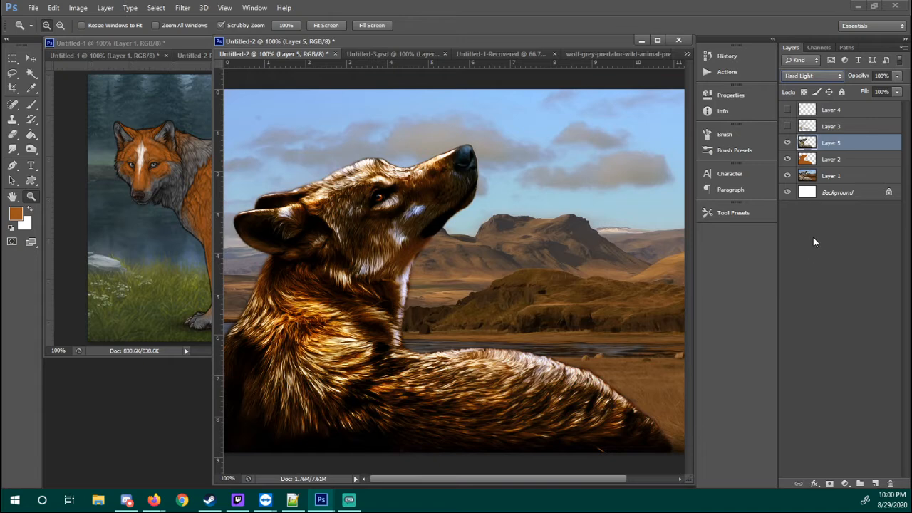
click(818, 76)
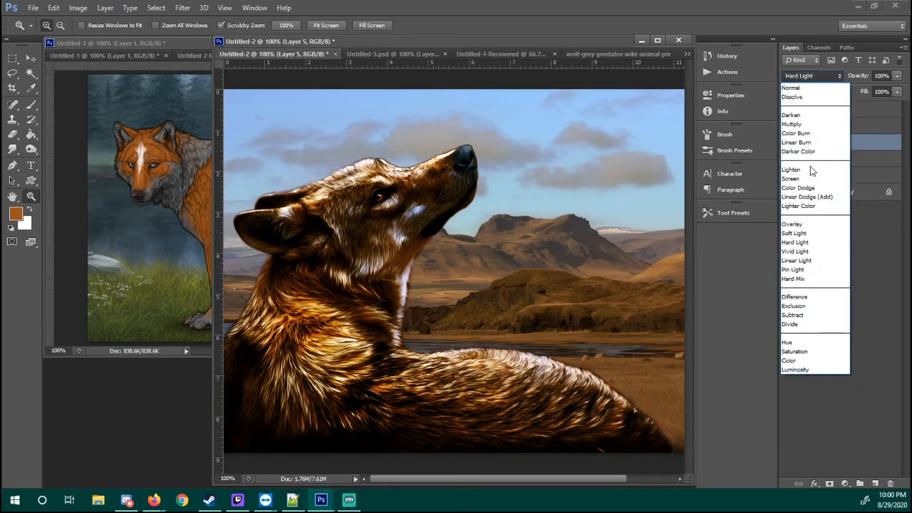
click(809, 261)
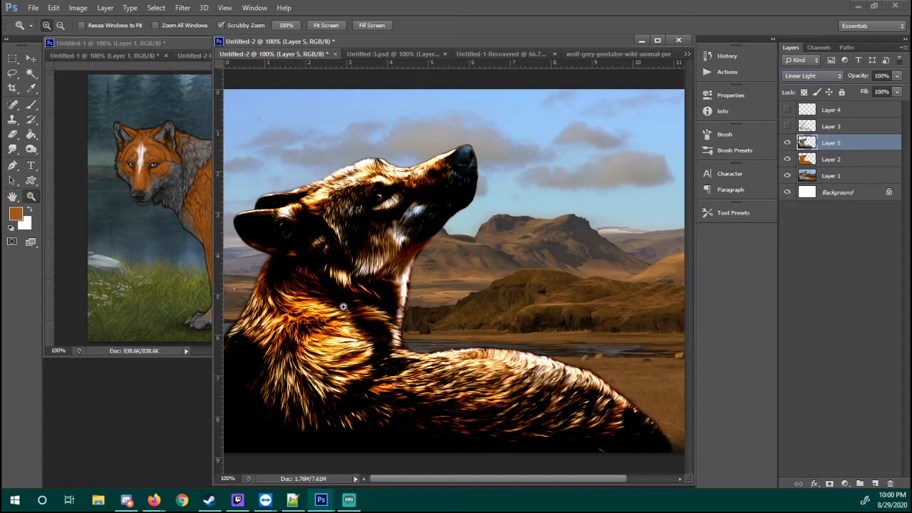
Partly erase the pasted wolf layer over the face, neck and flank with a 100 px eraser at 44% opacity, and delete the layer
key(e)
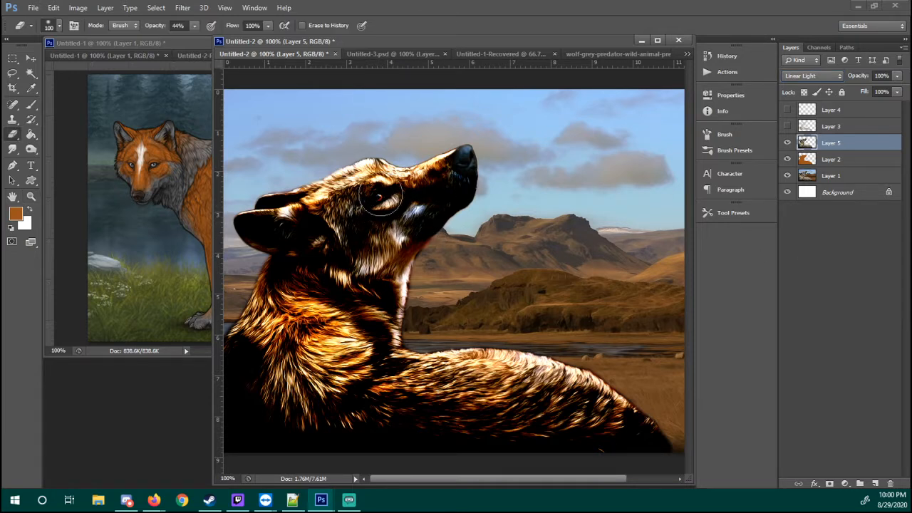
mouse_move(391, 207)
mouse_down()
mouse_move(342, 208)
mouse_move(416, 205)
mouse_move(463, 190)
mouse_move(440, 212)
mouse_move(467, 187)
mouse_move(388, 208)
mouse_move(447, 229)
mouse_move(354, 203)
mouse_move(345, 233)
mouse_move(249, 228)
mouse_move(323, 235)
mouse_move(268, 225)
mouse_move(367, 222)
mouse_move(346, 252)
mouse_up()
mouse_move(478, 196)
mouse_down()
mouse_move(311, 226)
mouse_move(350, 223)
mouse_move(384, 309)
mouse_move(261, 277)
mouse_move(382, 347)
mouse_move(309, 290)
mouse_move(390, 341)
mouse_move(270, 282)
mouse_move(362, 309)
mouse_move(395, 381)
mouse_move(352, 416)
mouse_move(290, 426)
mouse_move(235, 360)
mouse_move(237, 384)
mouse_move(242, 354)
mouse_move(304, 438)
mouse_move(499, 436)
mouse_up()
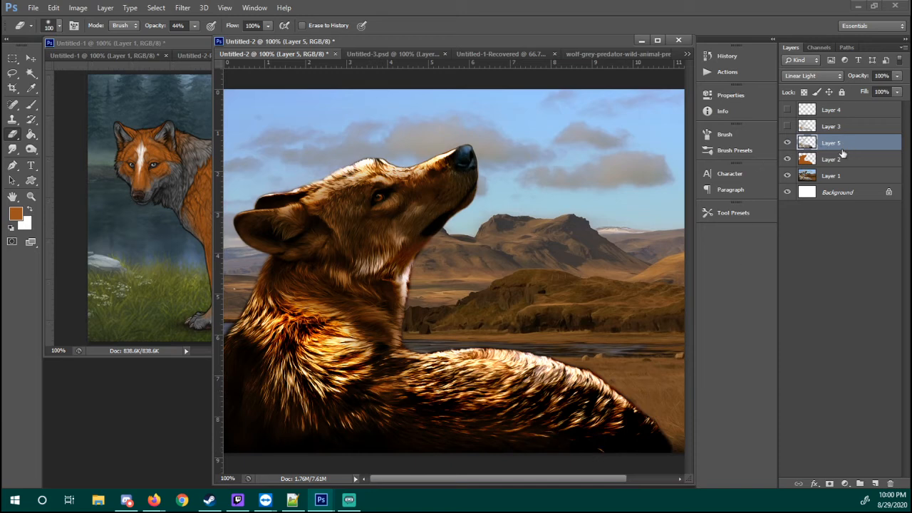
right_click(851, 147)
click(803, 106)
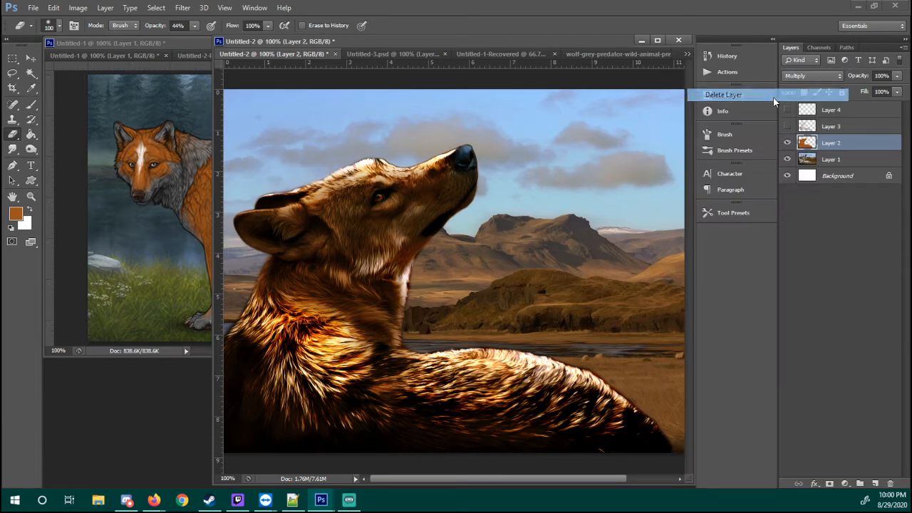
Show Layer 3, try its opacity at 100% and 20%, and set it to 26%
click(787, 126)
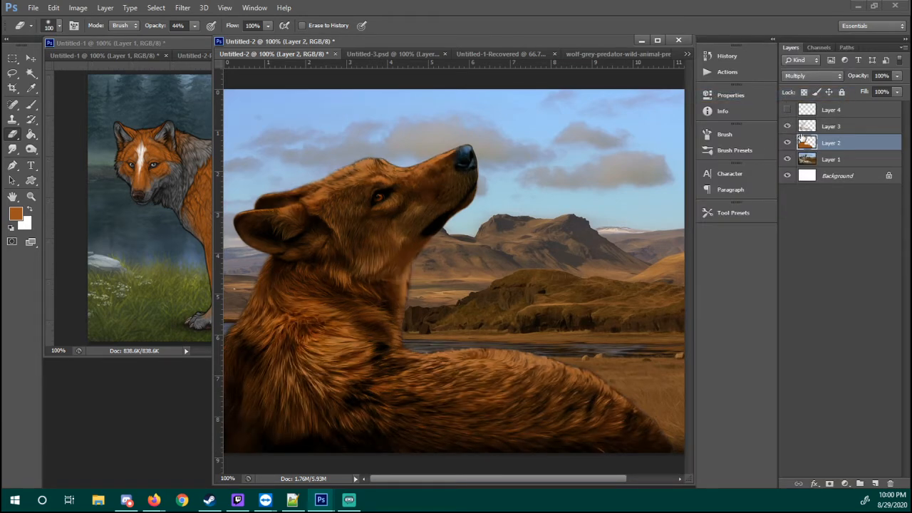
click(825, 127)
drag(862, 77, 908, 76)
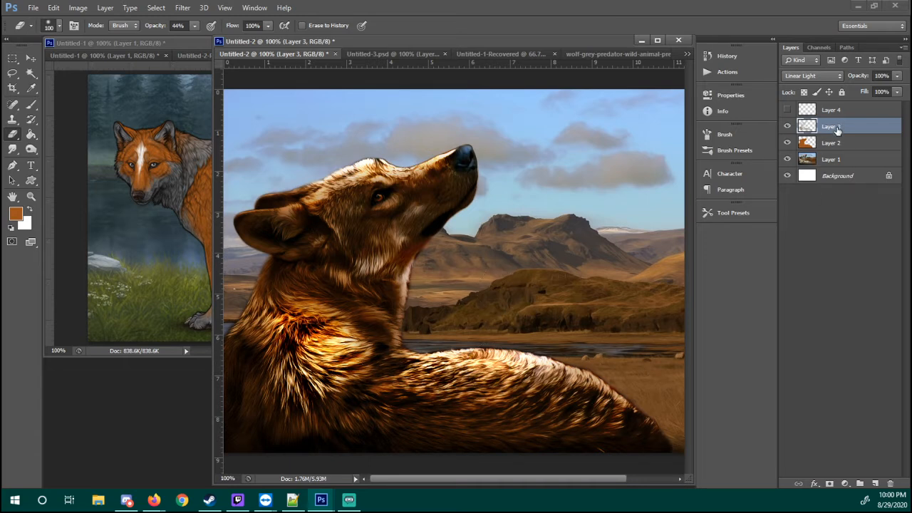
click(880, 75)
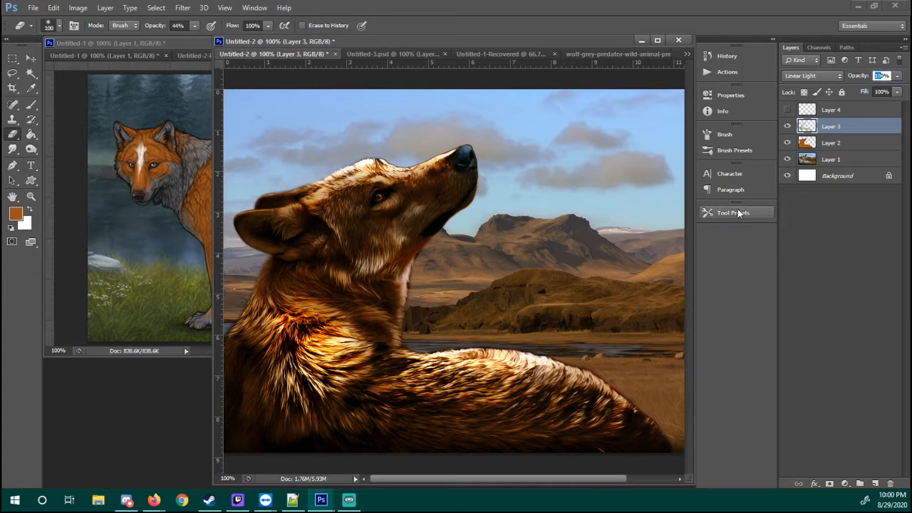
text(20)
key(Return)
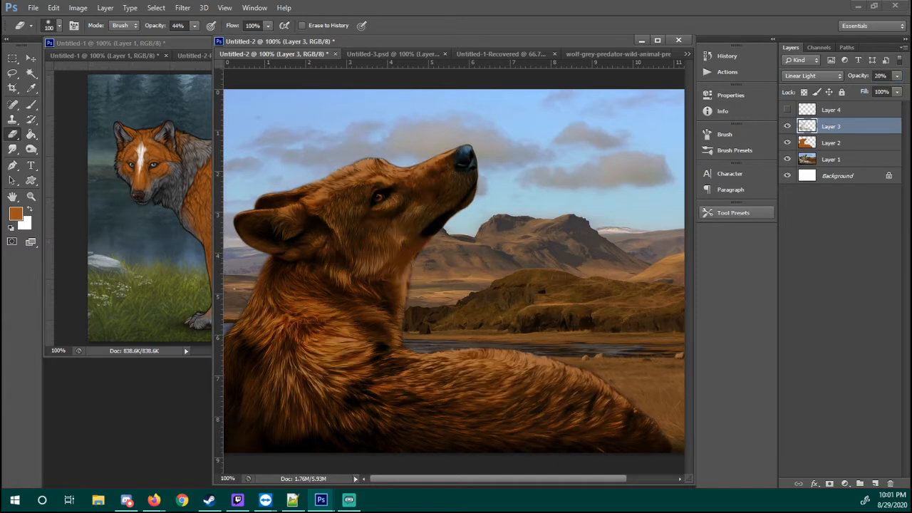
click(878, 76)
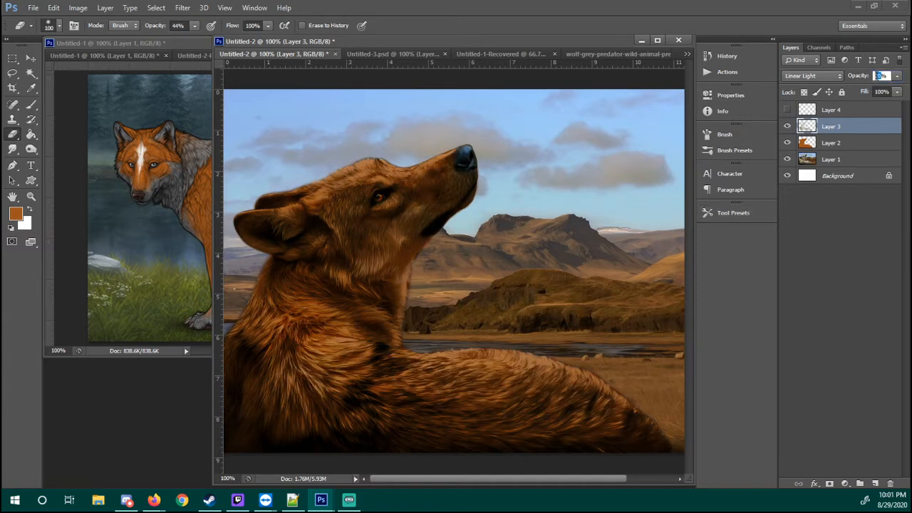
text(26)
key(Return)
Toggle Layer 3's visibility repeatedly to compare the wolf's fur with and without the Linear Light highlights
click(787, 127)
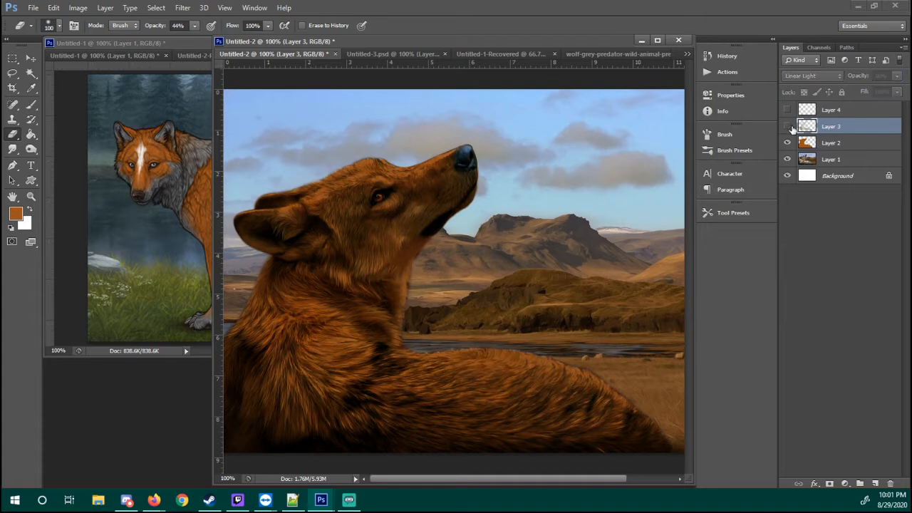
click(788, 127)
click(788, 127)
click(789, 127)
click(788, 127)
click(788, 127)
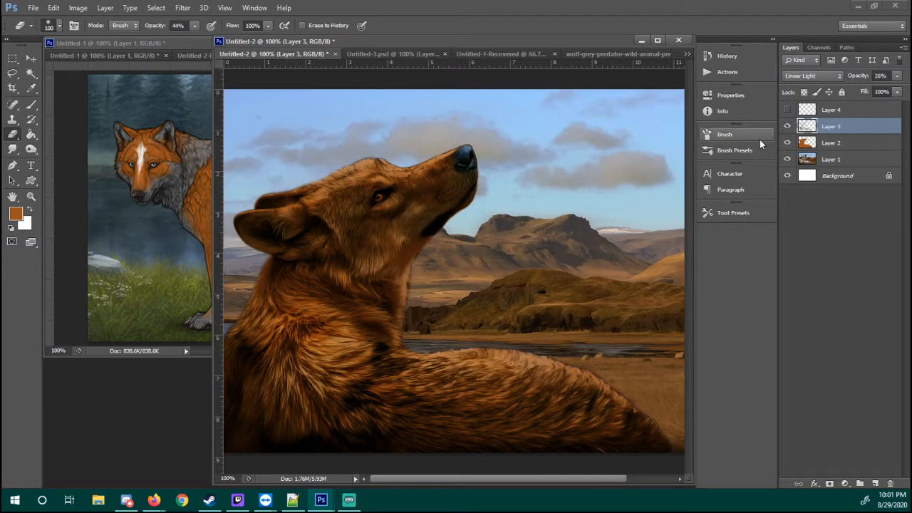
click(788, 126)
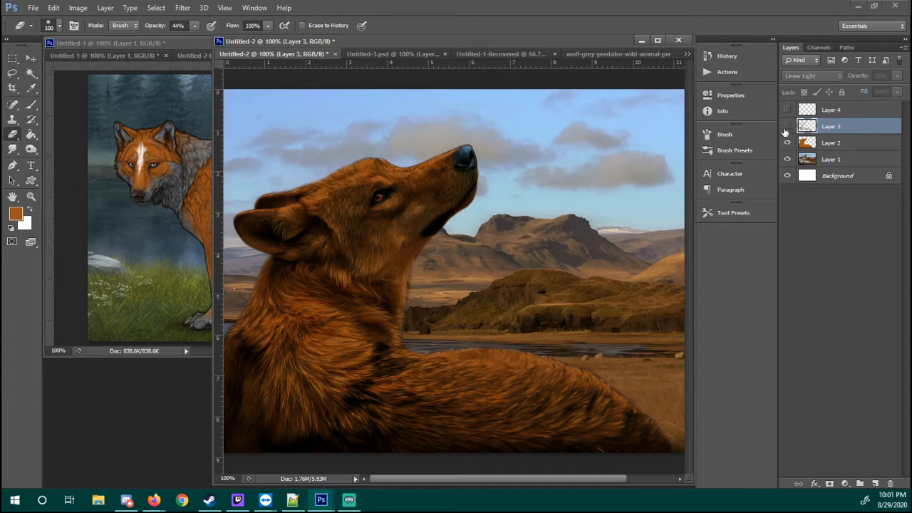
click(787, 126)
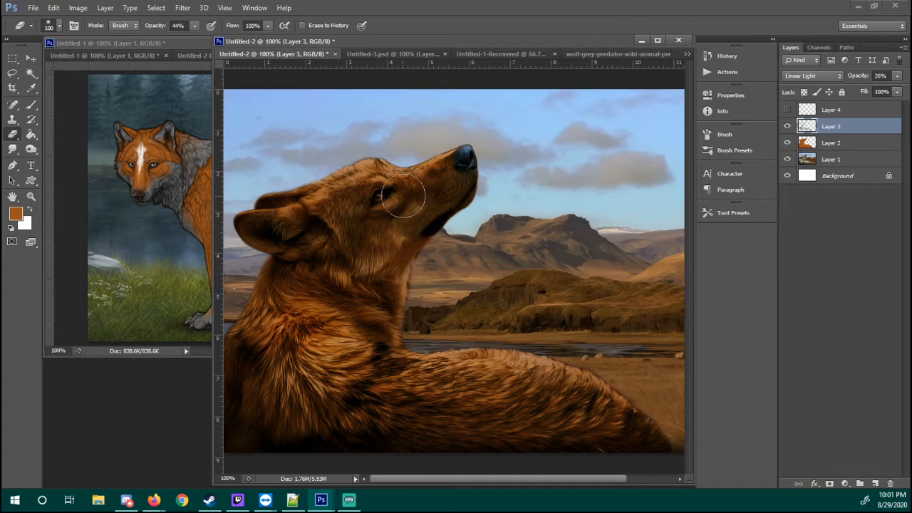
key(z)
mouse_move(338, 168)
mouse_down()
mouse_move(391, 176)
mouse_move(385, 178)
mouse_move(475, 212)
mouse_move(562, 182)
mouse_up()
key(b)
key(ctrl+z)
mouse_move(544, 140)
mouse_down()
mouse_move(317, 258)
mouse_move(554, 188)
mouse_up()
mouse_move(447, 170)
mouse_down()
mouse_move(421, 173)
mouse_move(409, 194)
mouse_move(374, 203)
mouse_up()
key(ctrl+z)
key(ctrl+alt+z)
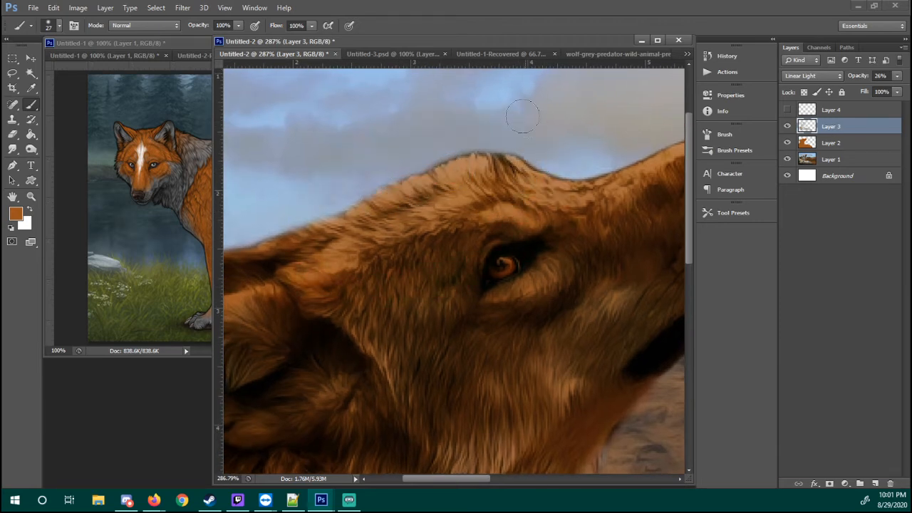
Hide Layers 2 and 3 to examine the original light fur on the wolf's head, and show both again
click(787, 143)
click(787, 126)
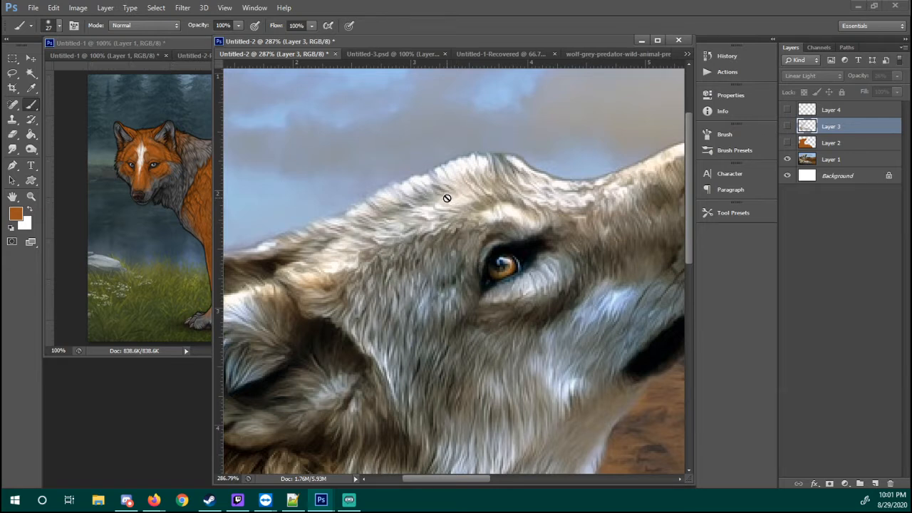
click(787, 142)
click(787, 126)
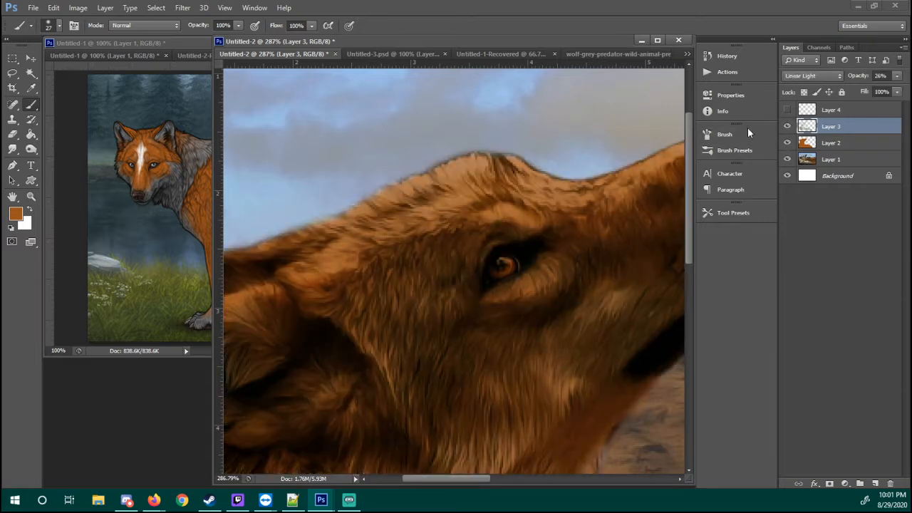
Choose the Hard Round 3 pixels brush and swap the colours so white is the foreground
right_click(464, 234)
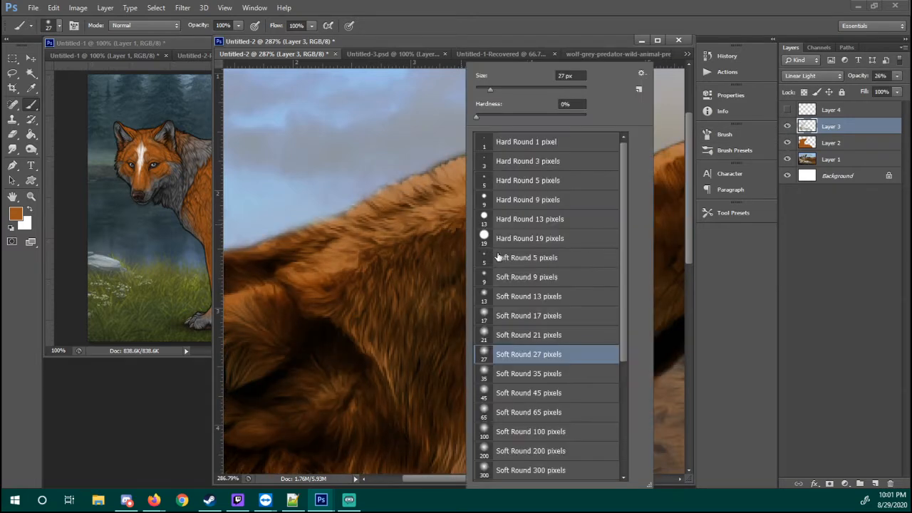
click(498, 166)
drag(399, 245, 402, 245)
key(x)
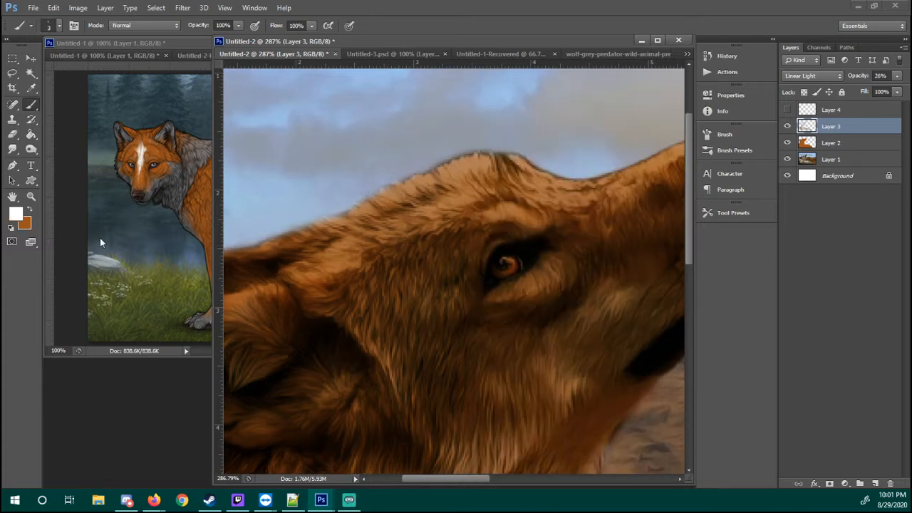
click(29, 209)
drag(412, 198, 402, 195)
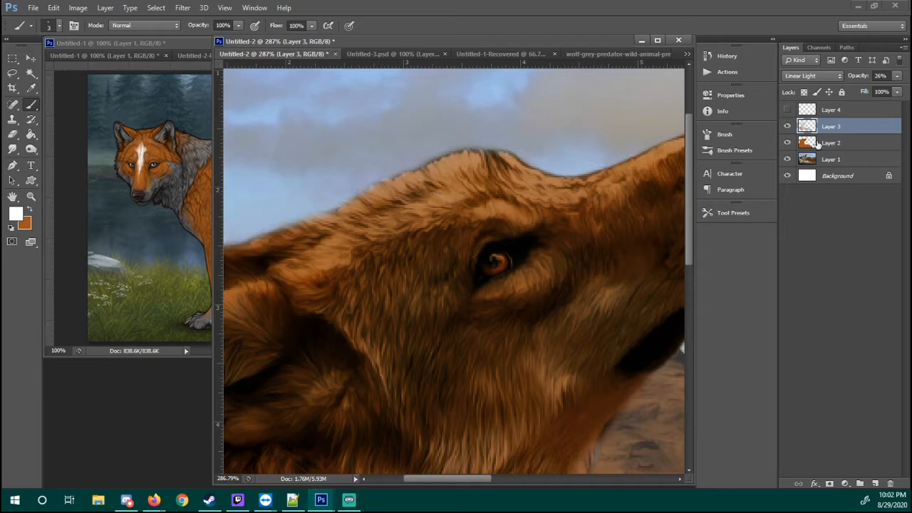
Add a new layer above Layer 3 and paint white fur strokes on the crown of the wolf's head with 3 px and 1 px hard round brushes
click(874, 484)
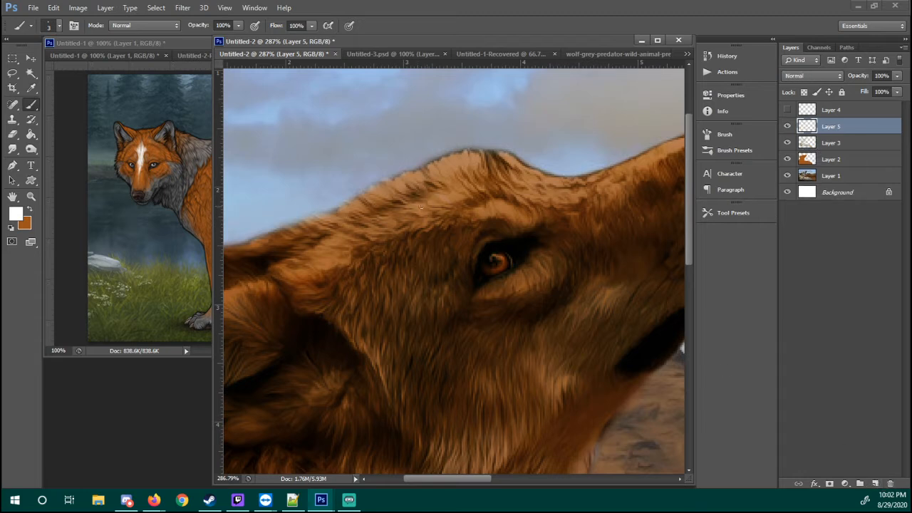
mouse_move(421, 207)
mouse_down()
mouse_move(379, 224)
mouse_move(399, 224)
mouse_move(376, 219)
mouse_move(396, 212)
mouse_move(397, 193)
mouse_move(409, 175)
mouse_up()
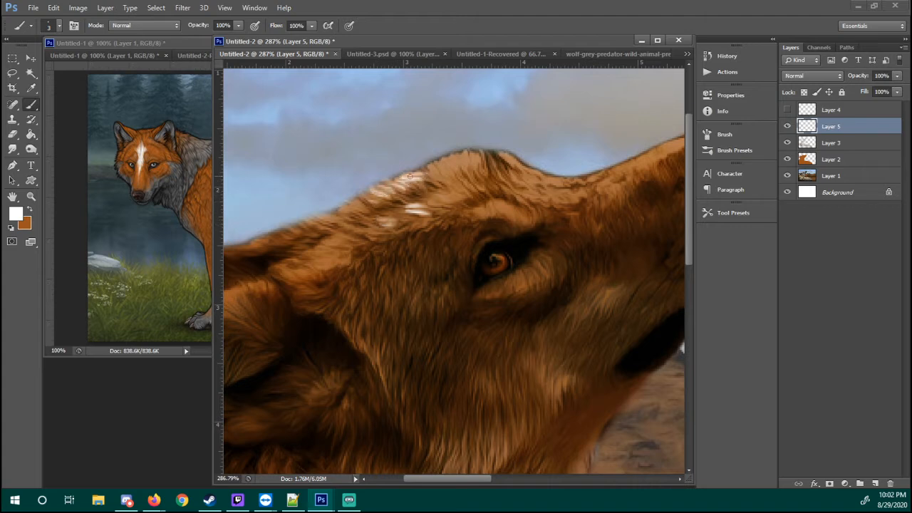
right_click(447, 176)
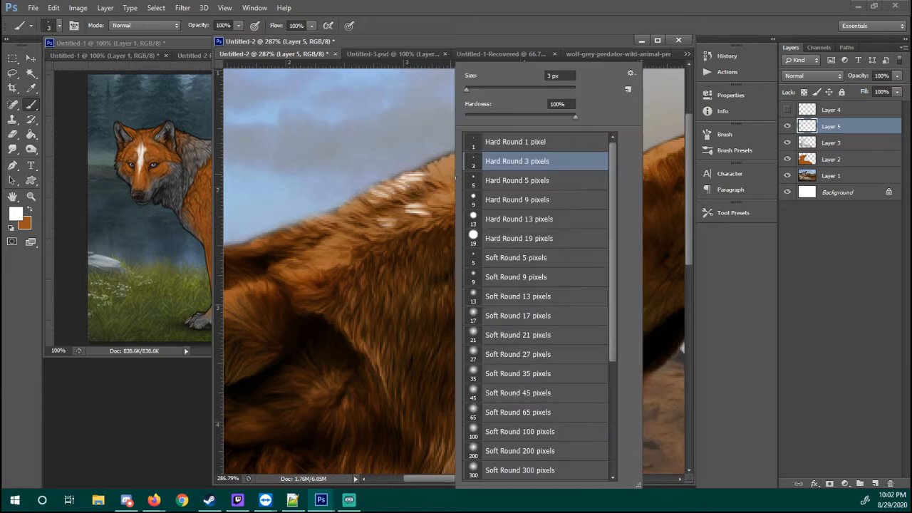
double_click(489, 146)
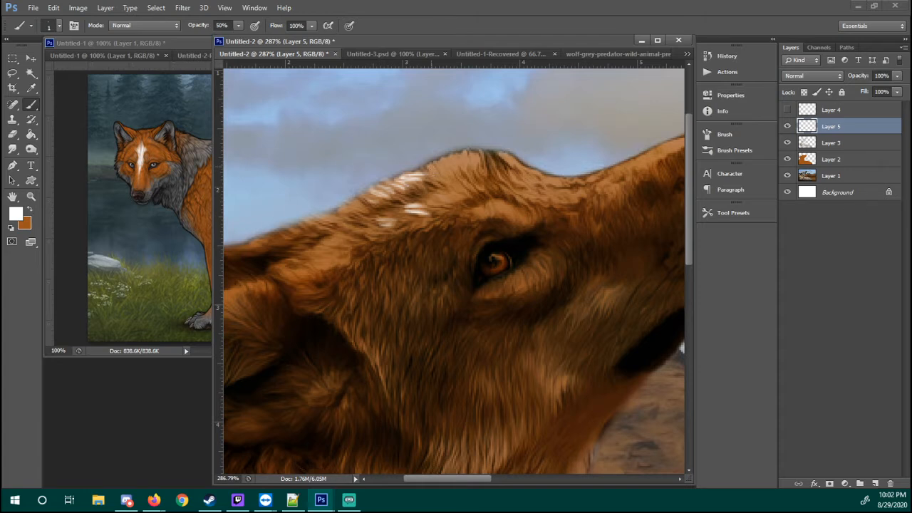
Hide Layer 5 and show Layer 4 with its blend mode set to Normal and its opacity at 100%
click(787, 127)
click(803, 114)
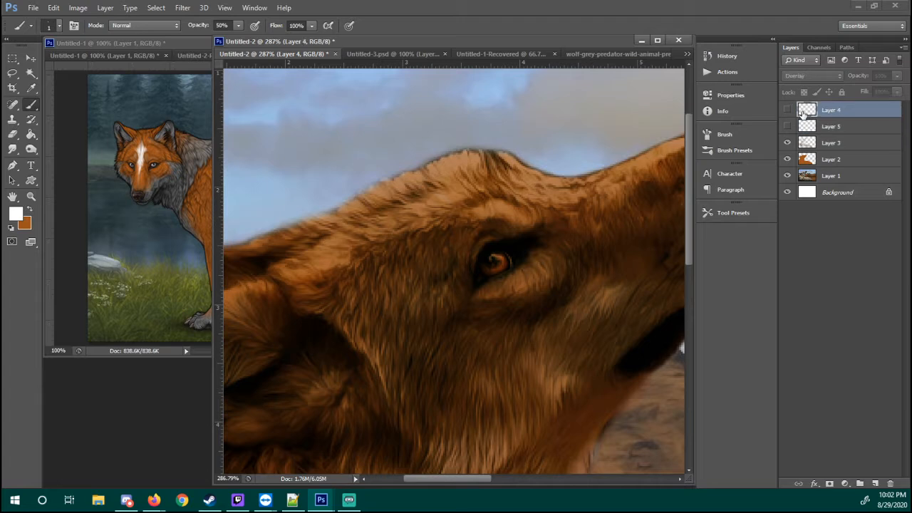
click(787, 113)
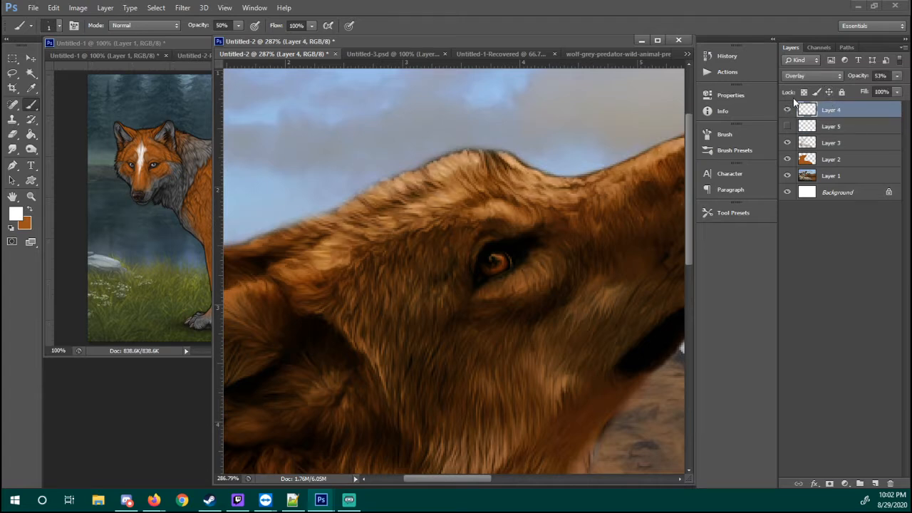
click(812, 76)
click(848, 80)
drag(854, 76, 910, 82)
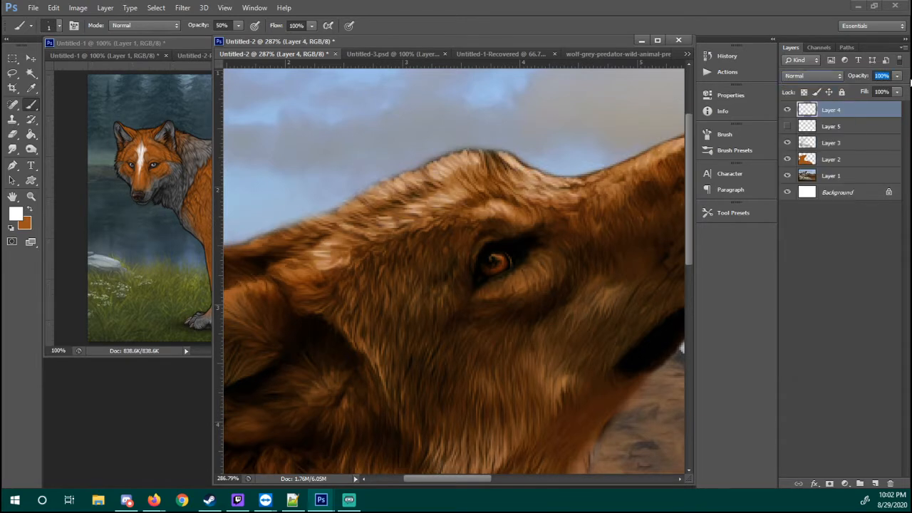
Toggle Layer 4's visibility to examine the painted white highlight strokes along the wolf's back
drag(494, 353, 468, 173)
mouse_move(548, 348)
mouse_down()
mouse_move(507, 272)
mouse_move(407, 277)
mouse_move(417, 271)
mouse_up()
click(787, 111)
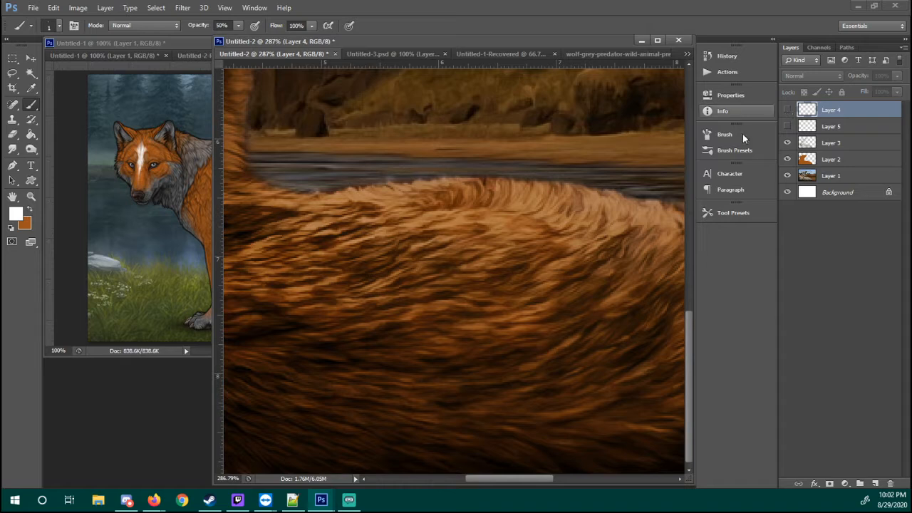
click(787, 110)
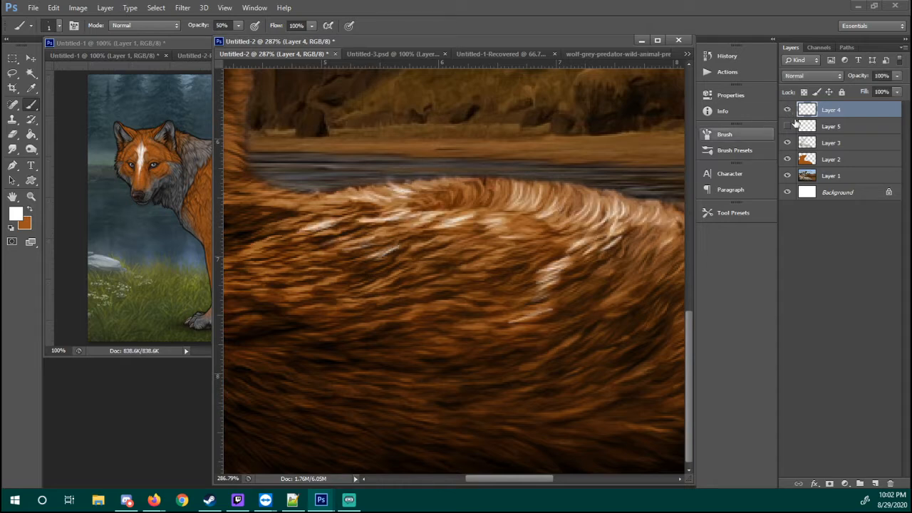
Set Layer 4's blend mode to Overlay and its opacity to 50%
click(808, 76)
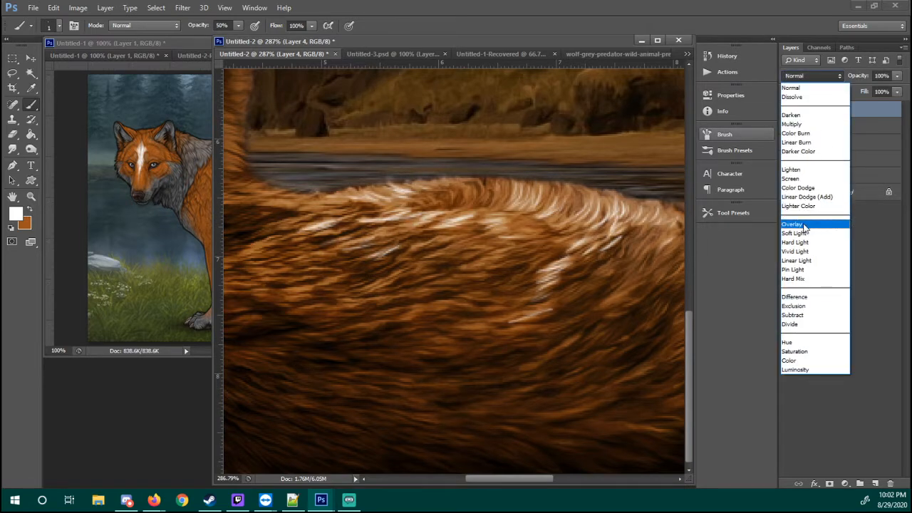
click(798, 224)
drag(470, 209, 534, 285)
drag(484, 153, 472, 203)
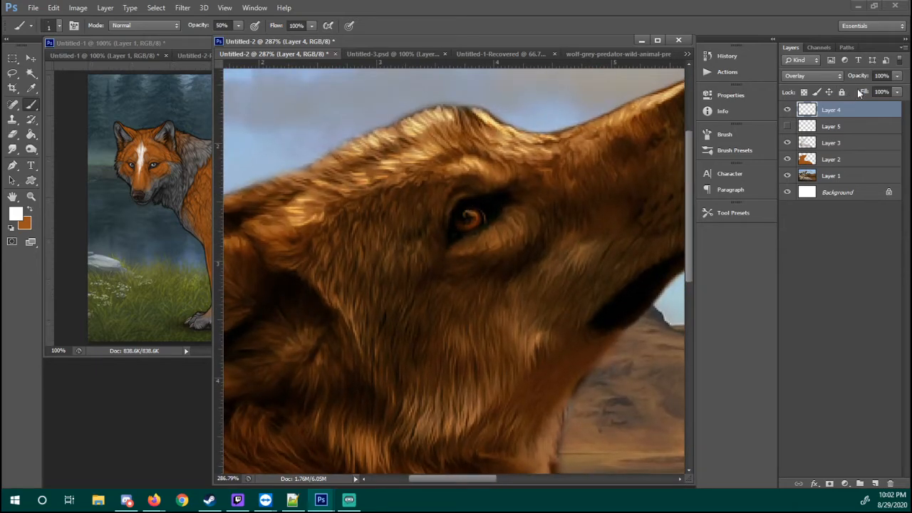
click(812, 76)
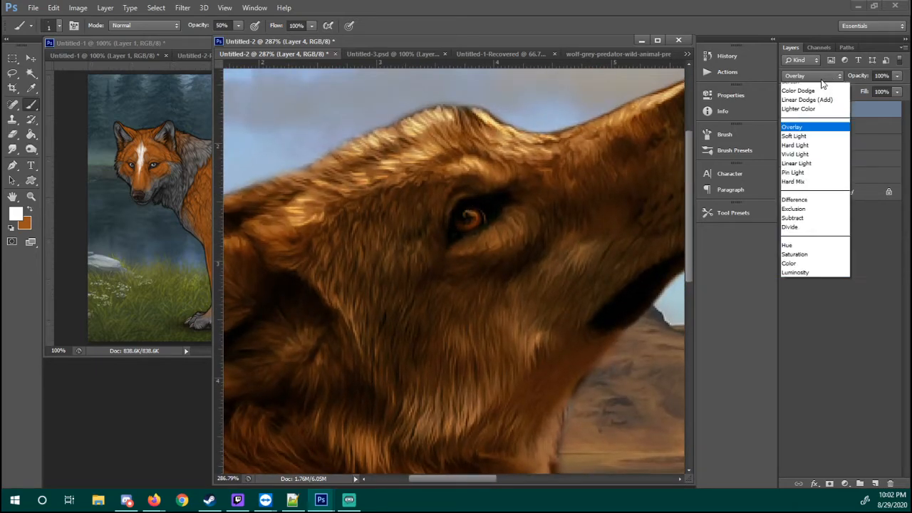
click(882, 75)
click(882, 75)
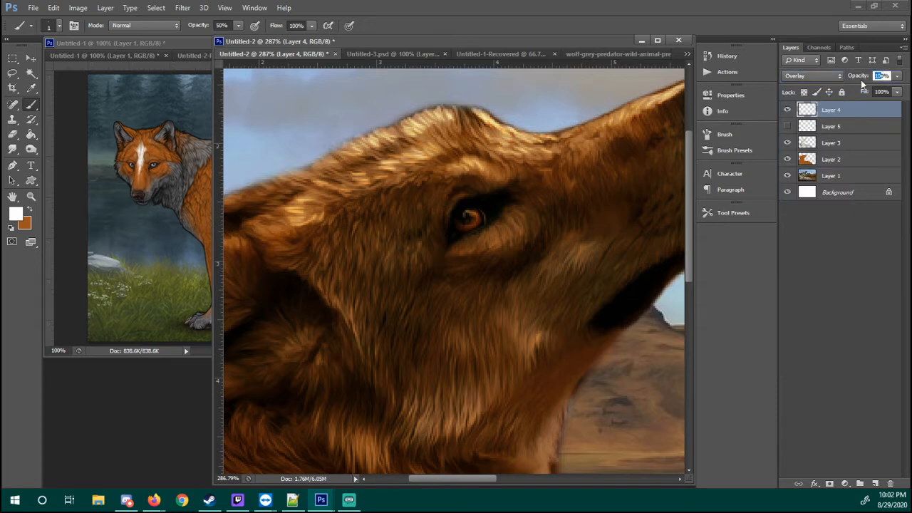
text(50)
key(Return)
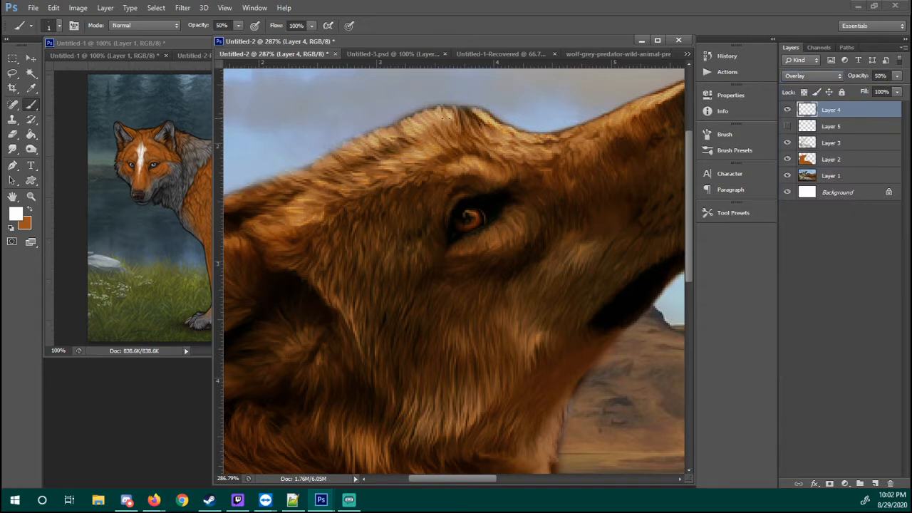
key(z)
right_click(453, 140)
click(491, 164)
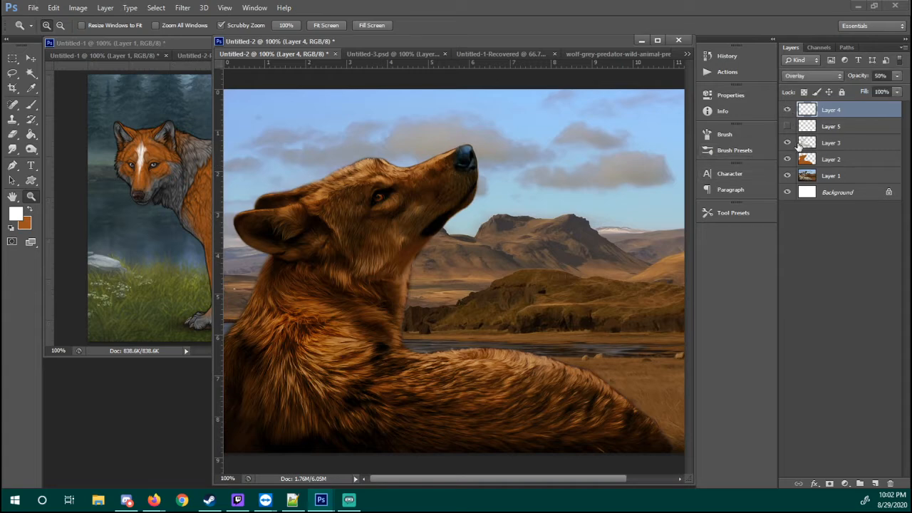
Delete Layer 5
click(812, 127)
right_click(833, 128)
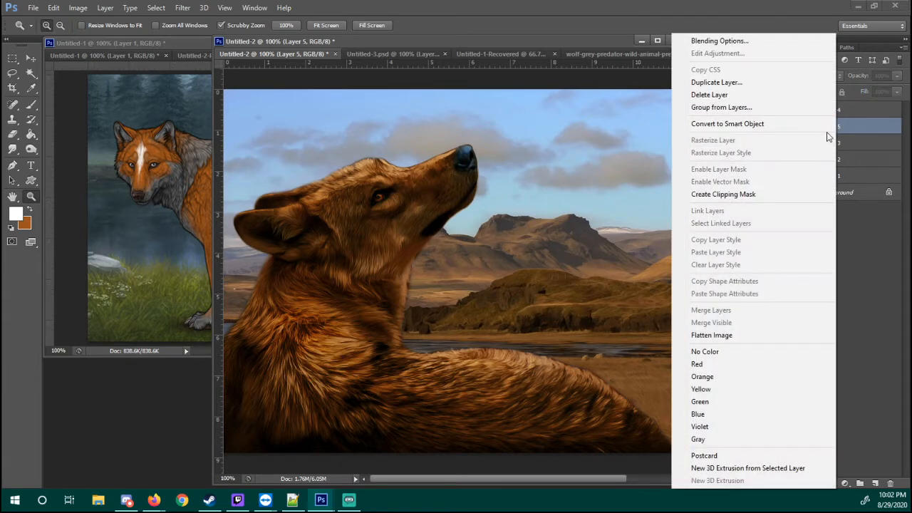
click(755, 95)
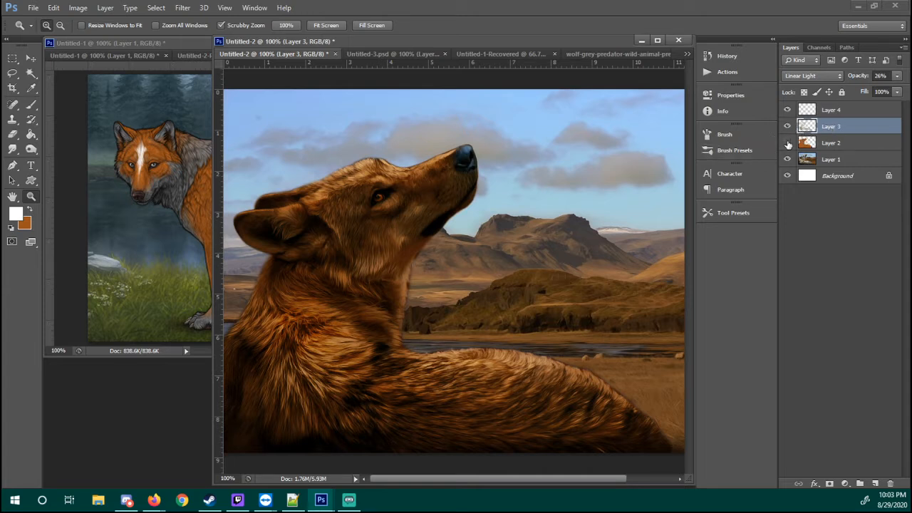
Toggle the visibility of Layers 2, 3 and 4 together to compare the recolored wolf with the original
drag(788, 144, 789, 111)
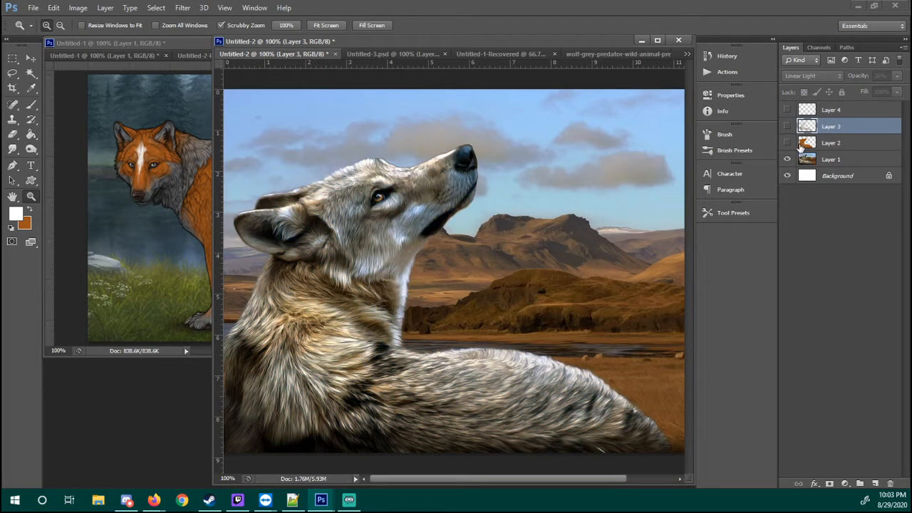
drag(787, 143, 787, 111)
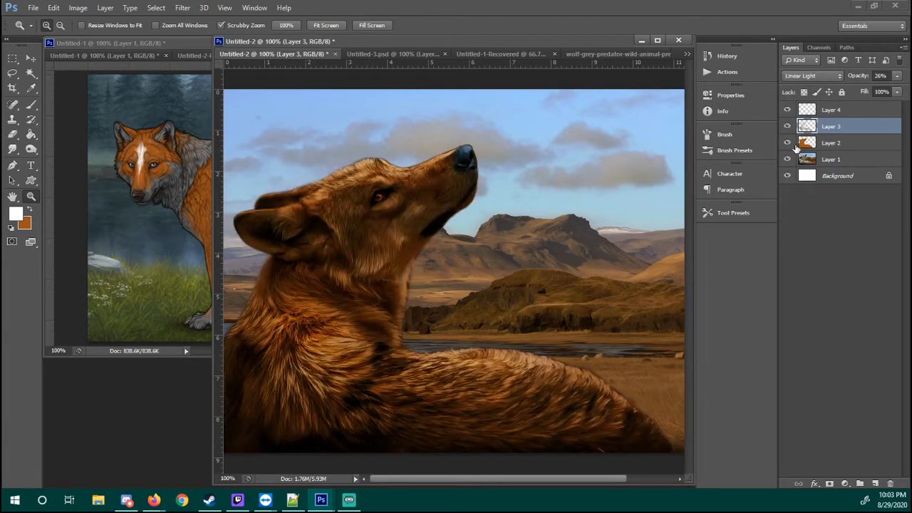
drag(788, 146, 787, 110)
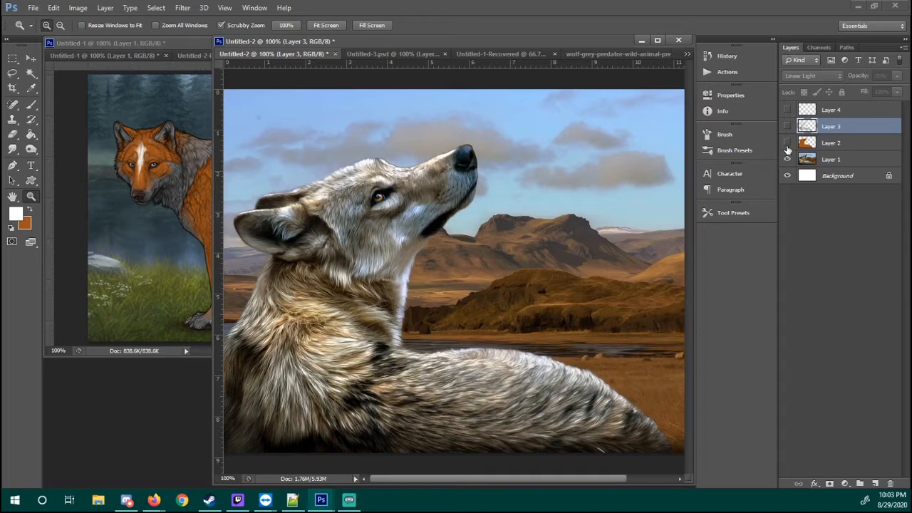
Show Layers 2, 3 and 4 again, then duplicate Layer 2 and move the copy above Layer 4
drag(787, 150, 787, 108)
click(822, 148)
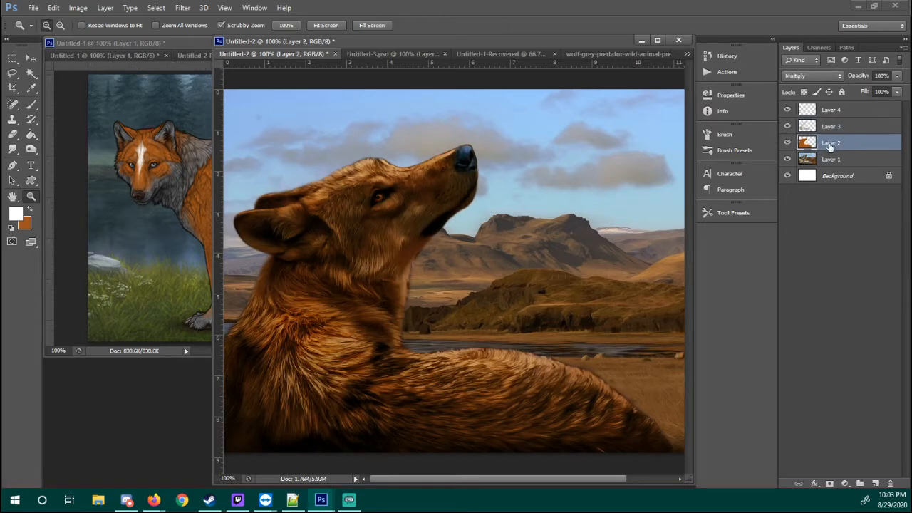
right_click(829, 146)
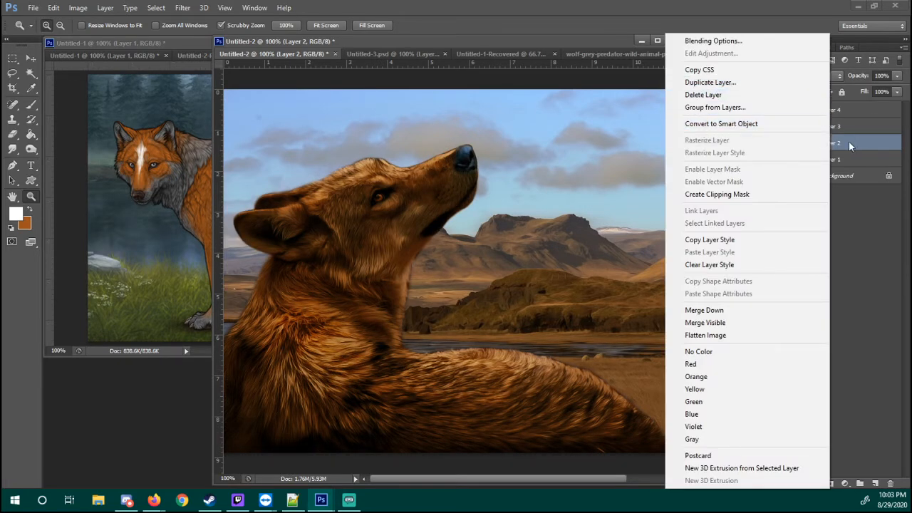
click(850, 143)
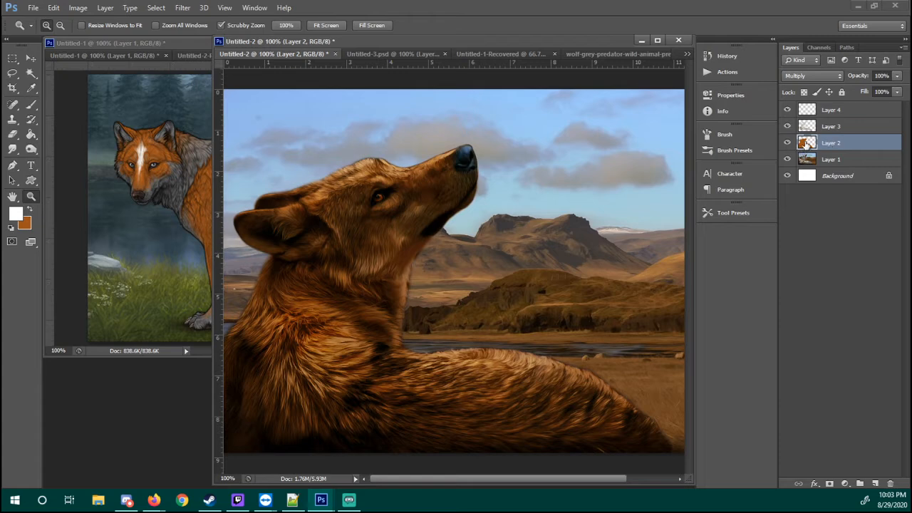
right_click(824, 146)
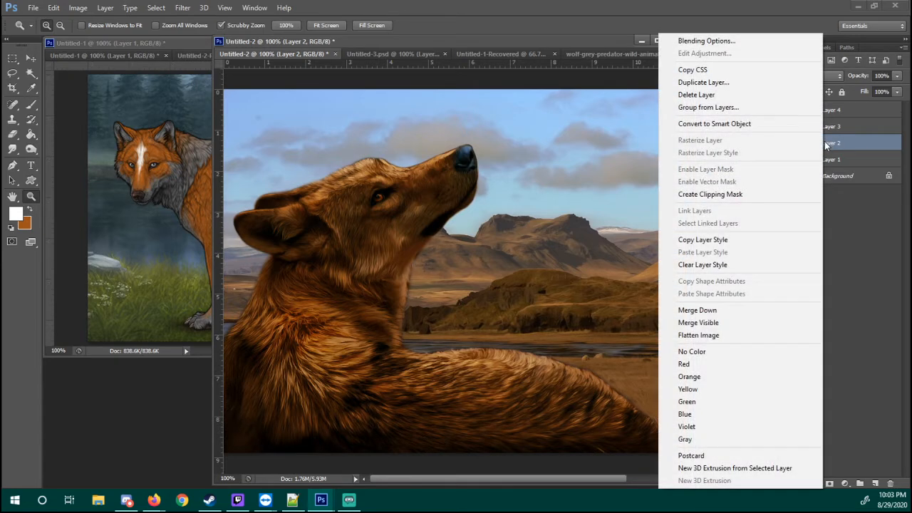
click(763, 85)
key(Return)
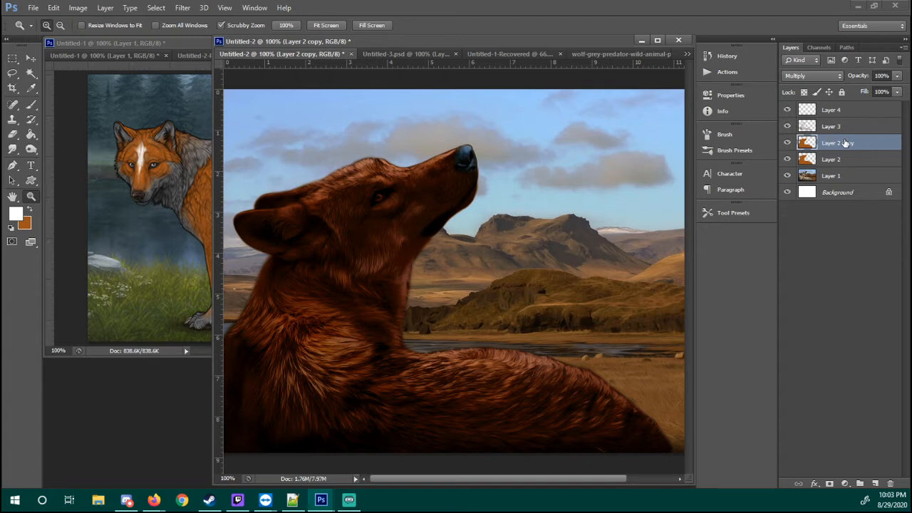
drag(846, 144, 861, 105)
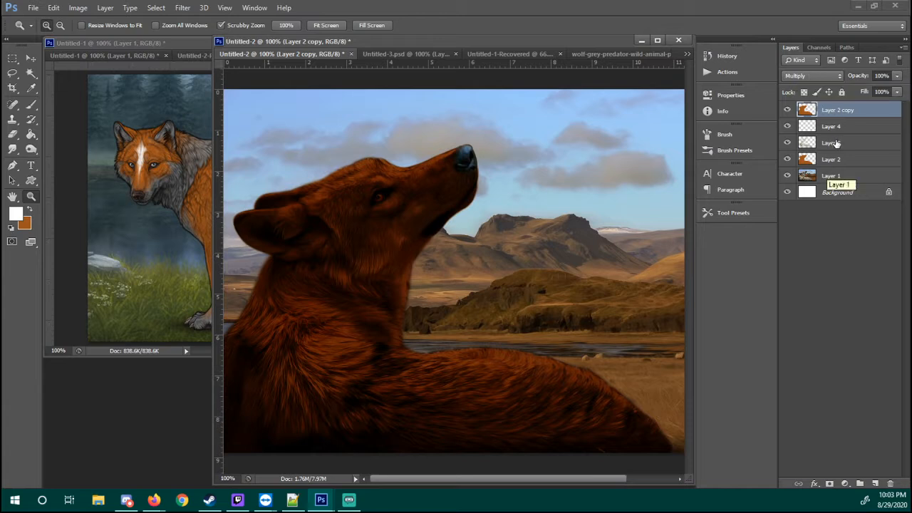
Hide the Layer 2 copy and clip Layers 3 and 4 to Layer 2 with clipping masks
click(787, 110)
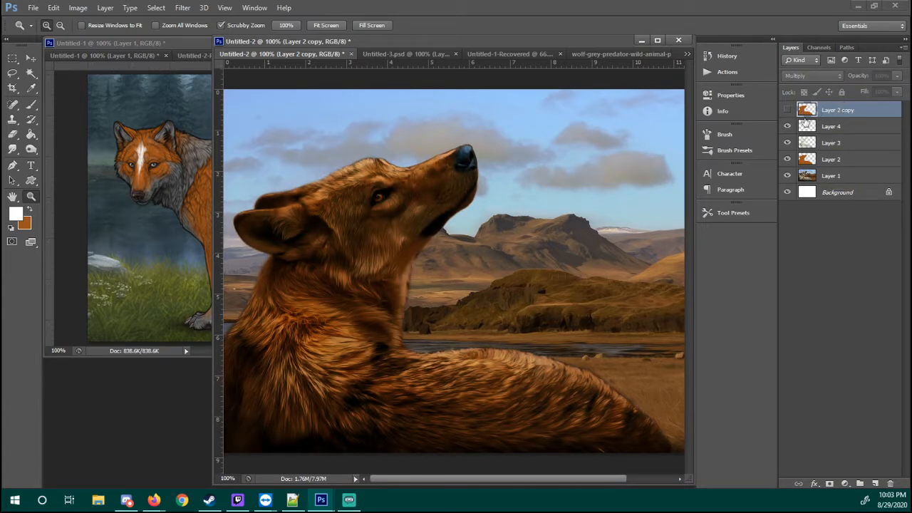
click(837, 143)
shift+click(842, 129)
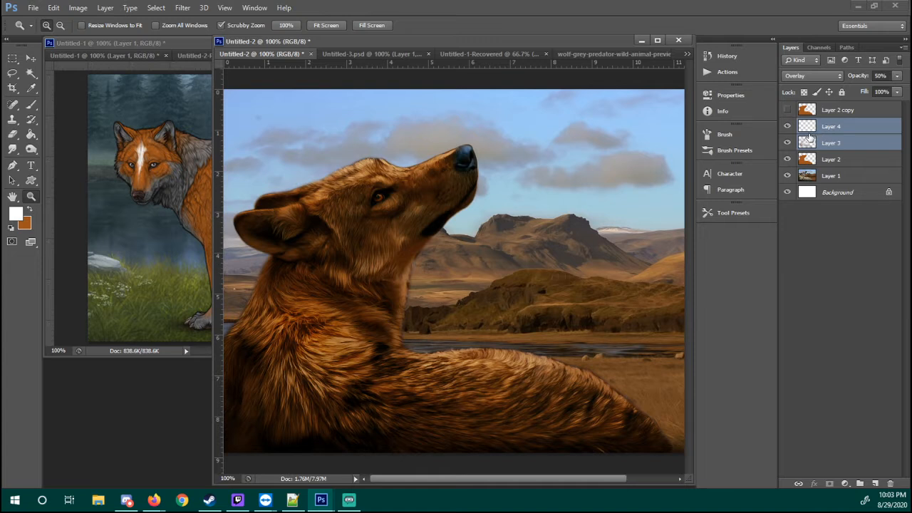
right_click(847, 135)
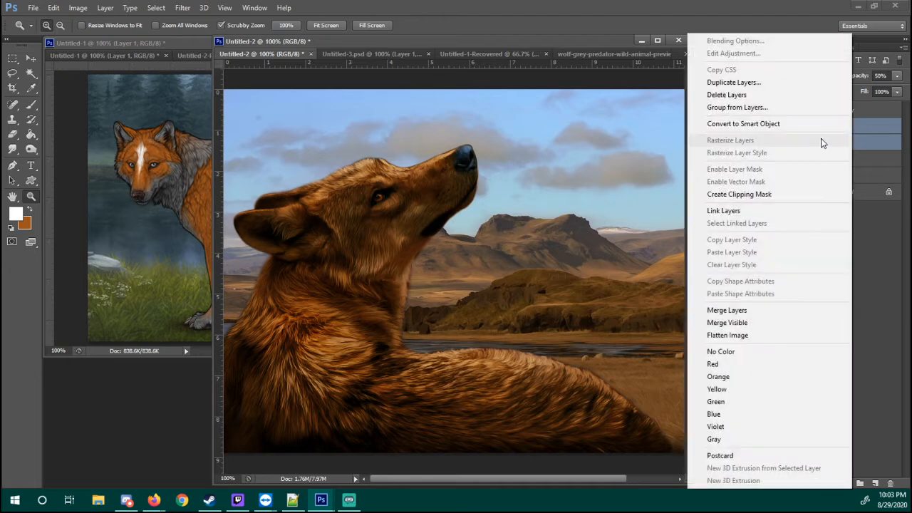
click(755, 200)
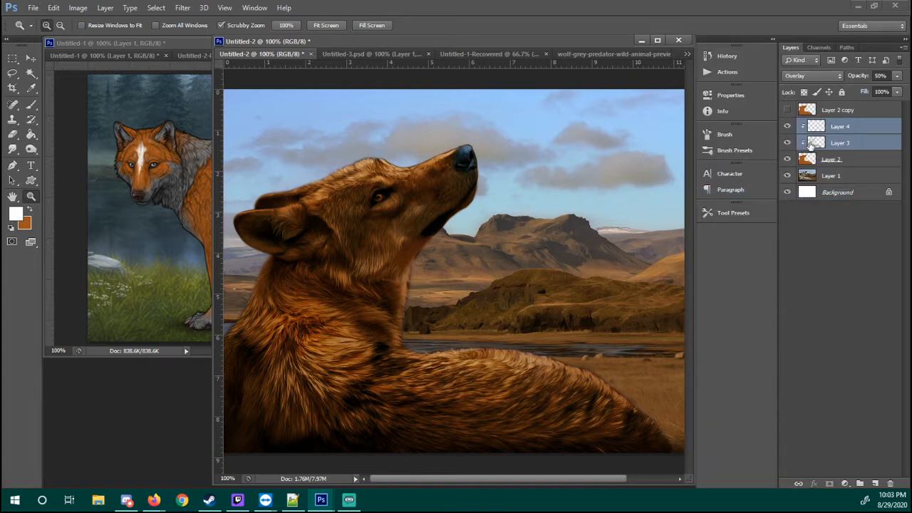
Add a new layer above Layer 4, then undo both that layer and the clipping masks
click(823, 131)
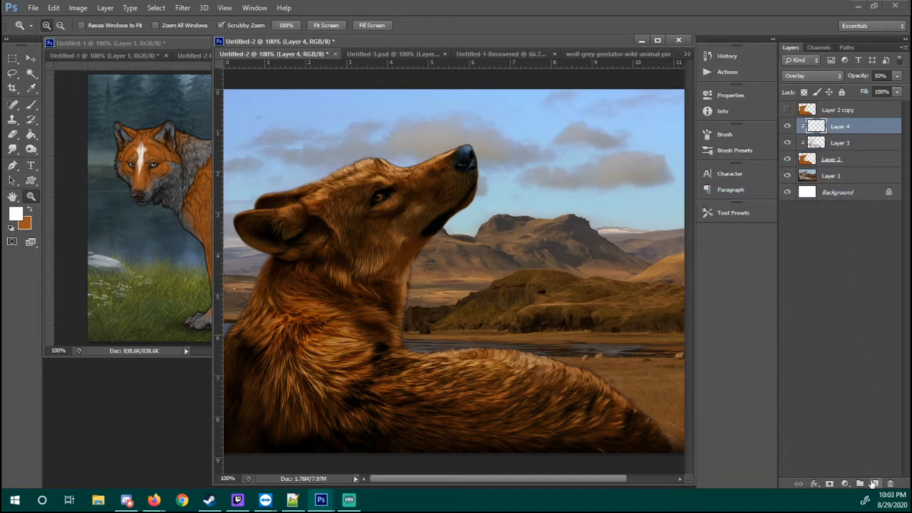
click(874, 484)
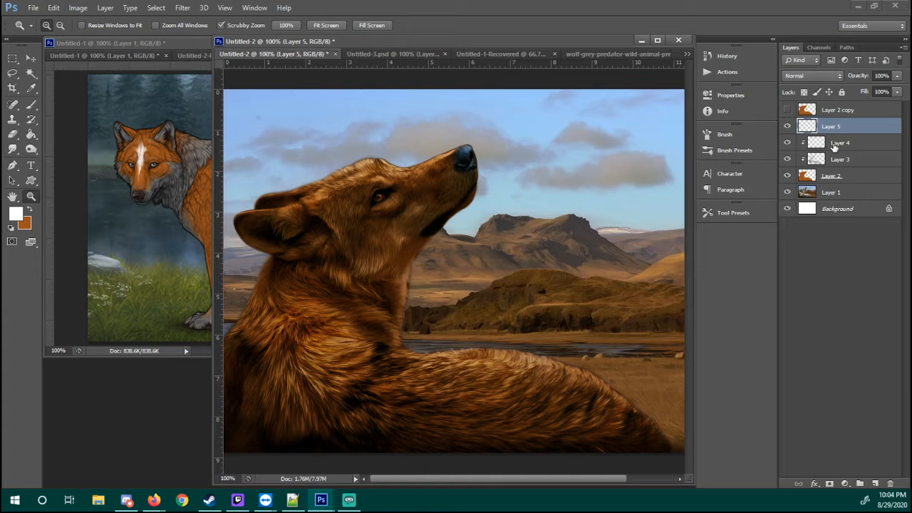
key(ctrl+alt+z)
key(ctrl+alt+z)
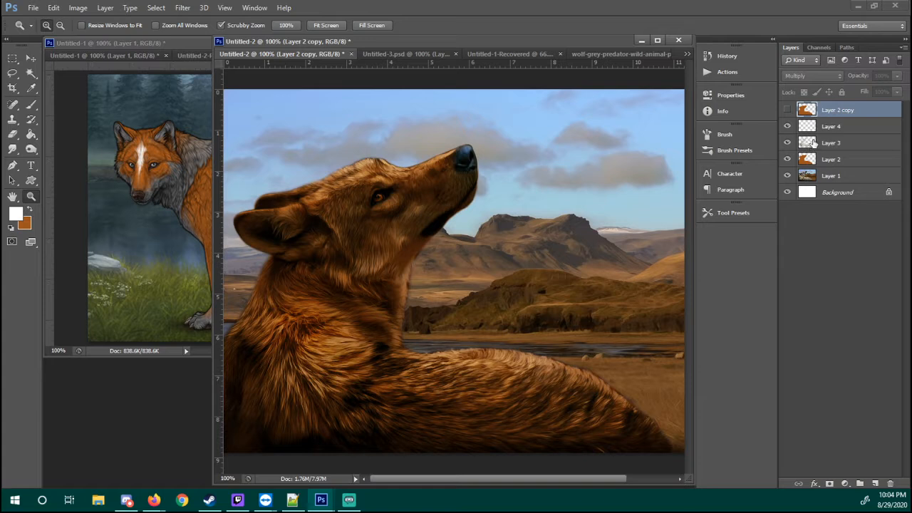
Toggle Layers 3 and 4 off and on to compare the fur with and without highlights
click(823, 160)
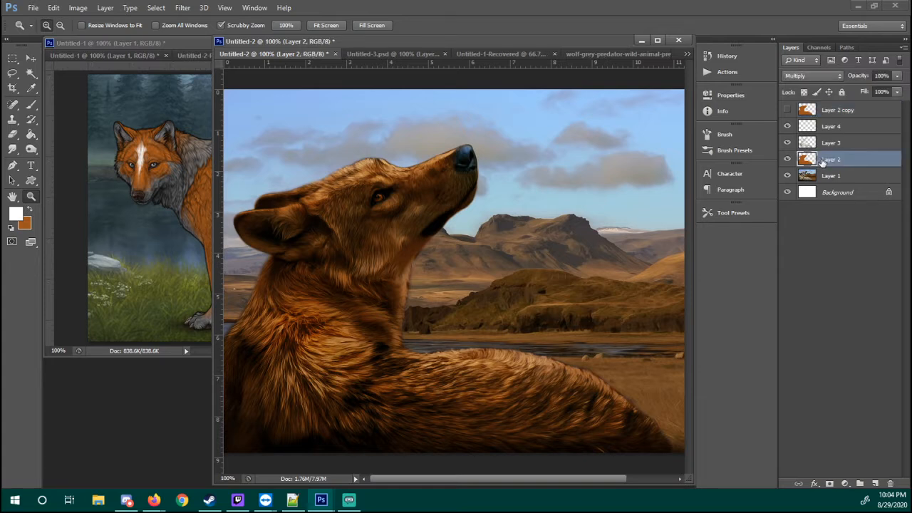
click(787, 143)
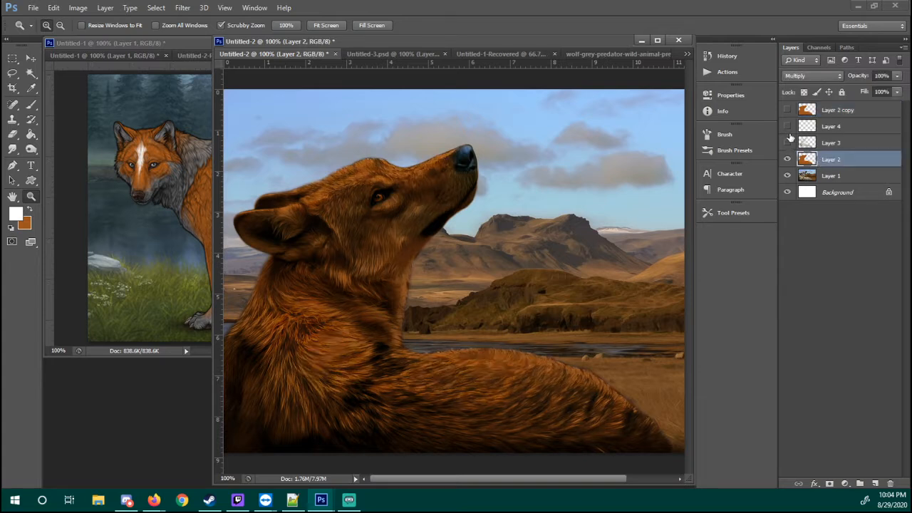
click(788, 142)
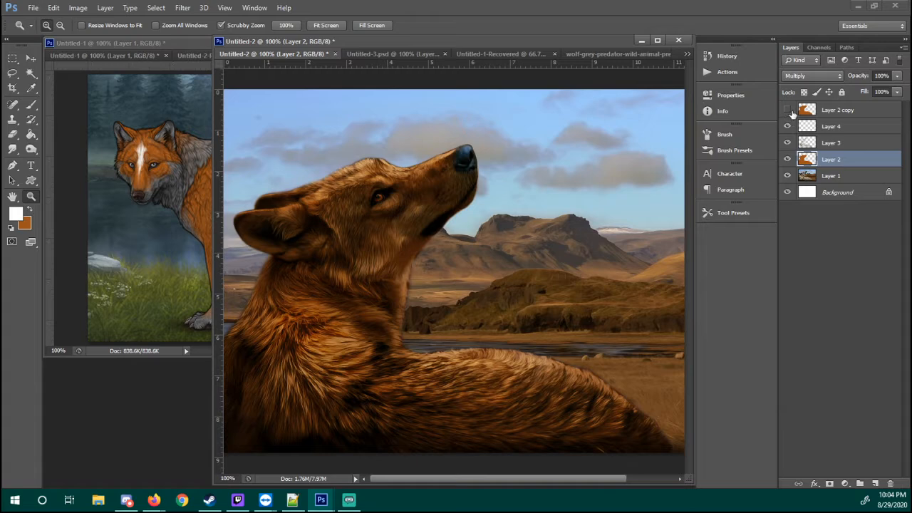
Show the Layer 2 copy and set its blend mode to Color
click(787, 109)
click(833, 110)
click(812, 75)
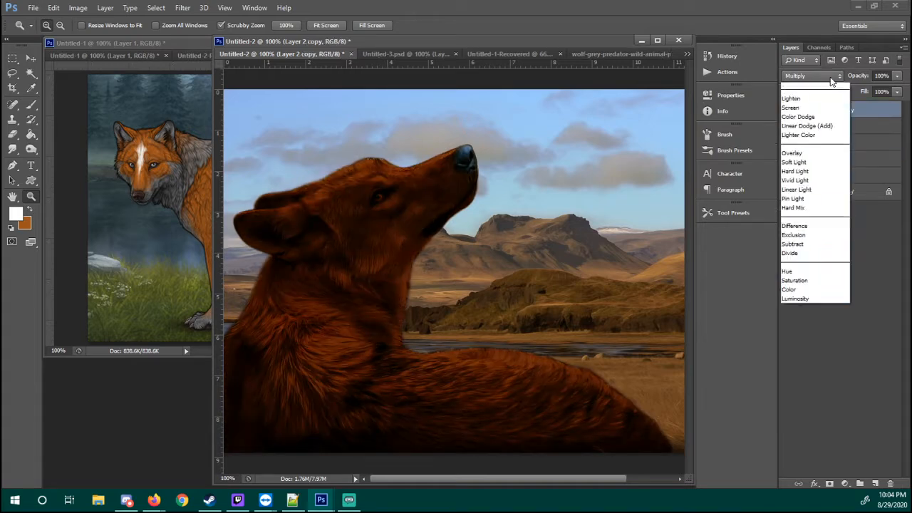
click(790, 361)
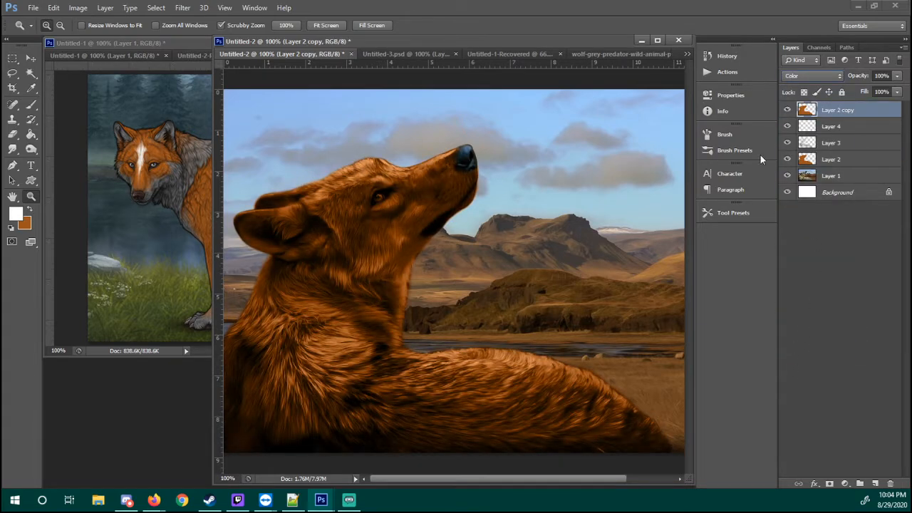
Toggle the Layer 2 copy's visibility to compare the fur with and without the Color layer
click(787, 109)
click(787, 110)
click(787, 109)
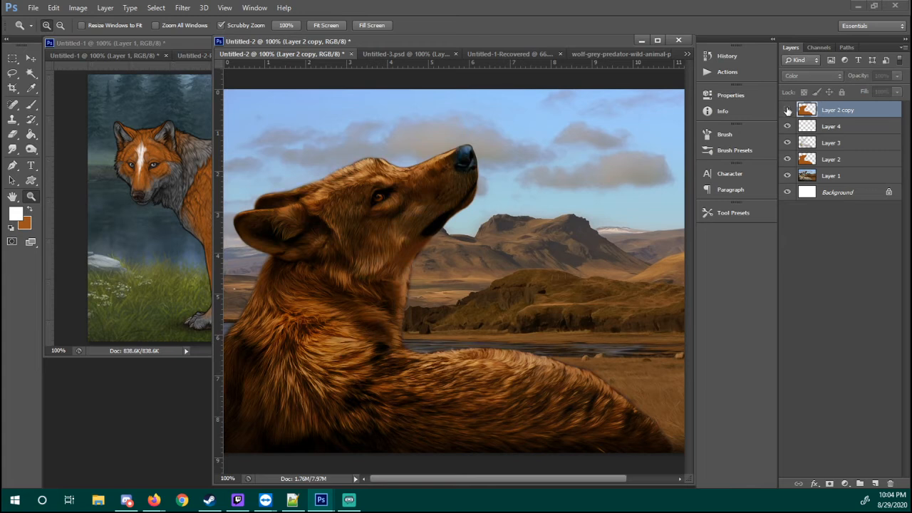
click(787, 110)
click(787, 110)
click(787, 109)
Set the Layer 2 copy's opacity to 65% and toggle its visibility to check the softened color
click(896, 76)
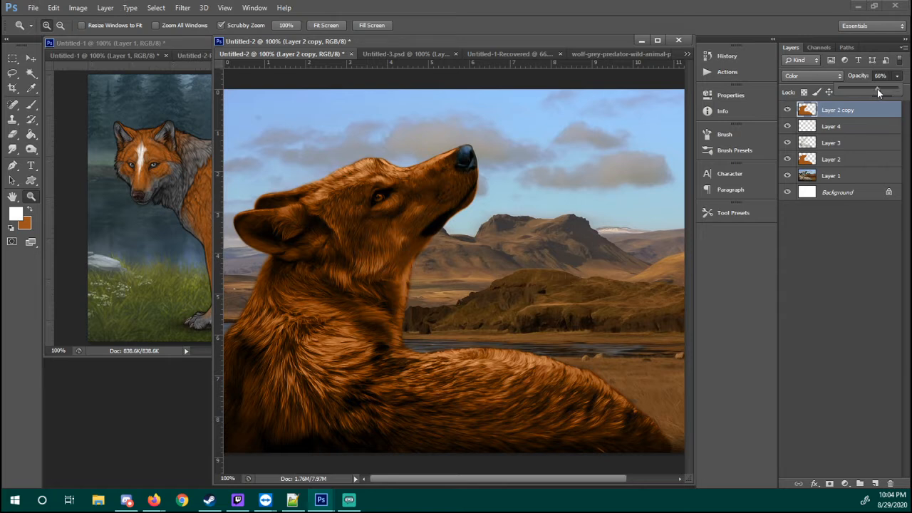
drag(877, 89, 876, 89)
click(787, 110)
click(787, 110)
click(787, 109)
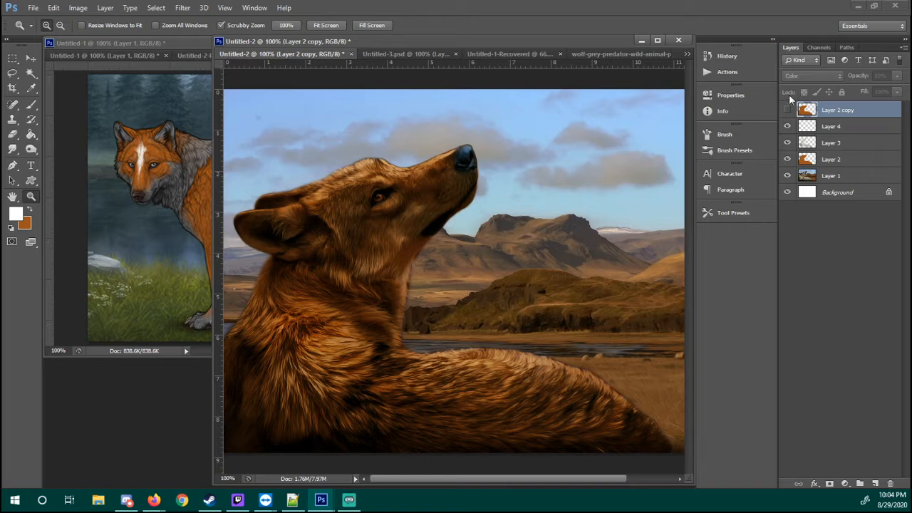
click(787, 109)
With the Layer 2 copy active, sample the grey neck fur of the reference wolf as the foreground color
click(862, 142)
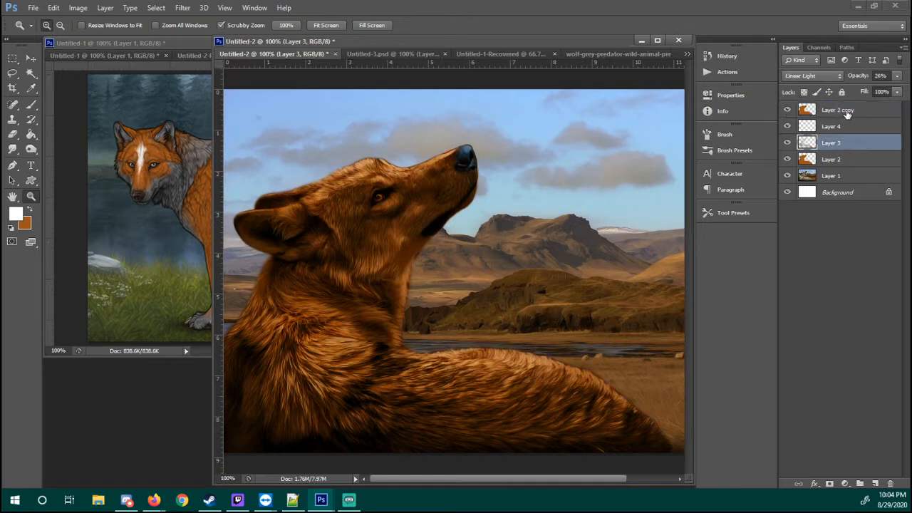
click(846, 112)
key(i)
click(202, 157)
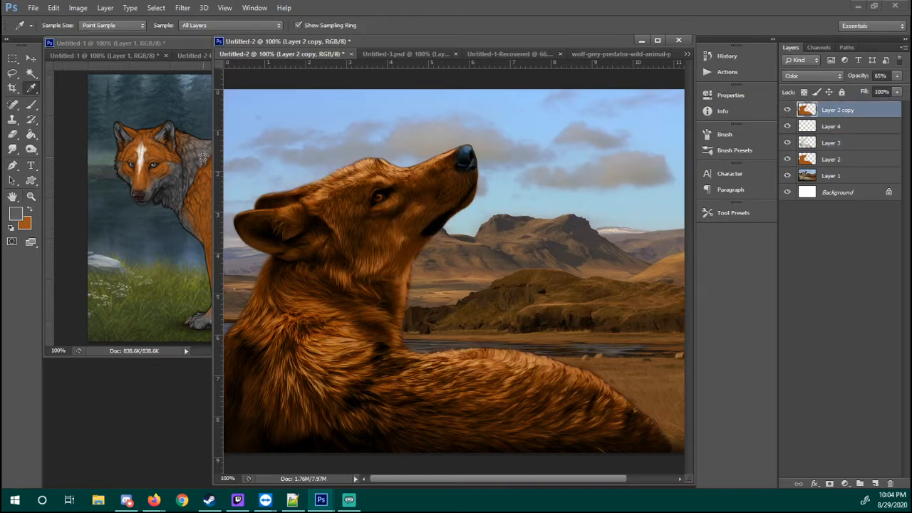
click(202, 159)
Examine the stock wolf's head and the reference wolf's grey and orange markings up close
key(z)
click(406, 213)
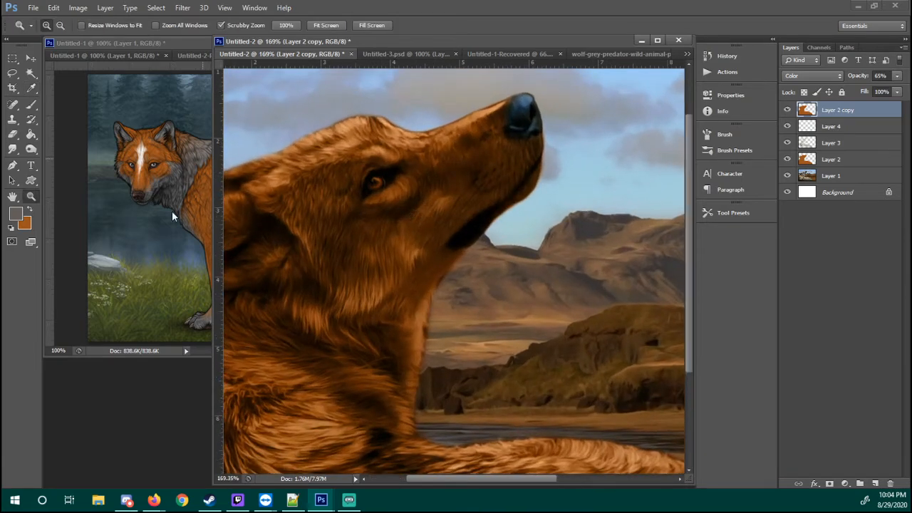
click(173, 206)
drag(173, 179, 208, 178)
drag(406, 256, 345, 212)
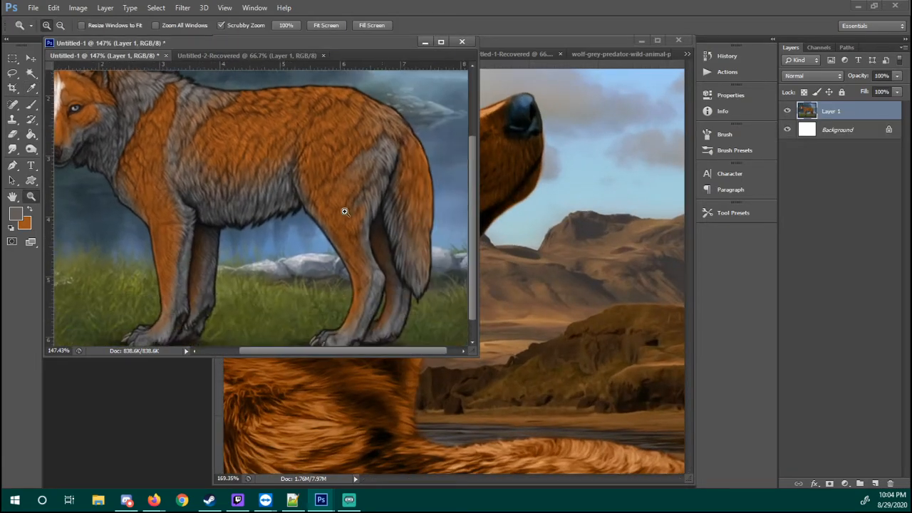
drag(183, 154, 235, 183)
click(540, 204)
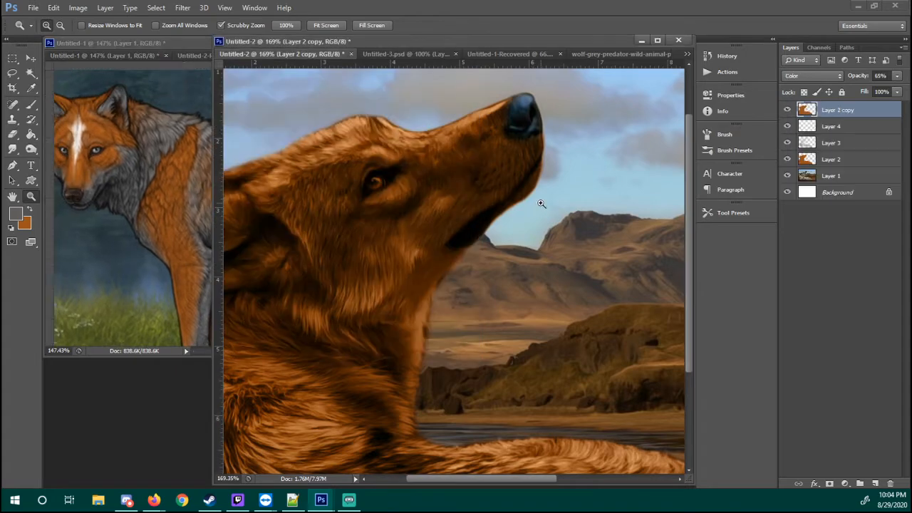
Choose the Soft Round 27 pixels brush and set the brush opacity to 30%
key(b)
right_click(442, 178)
click(443, 338)
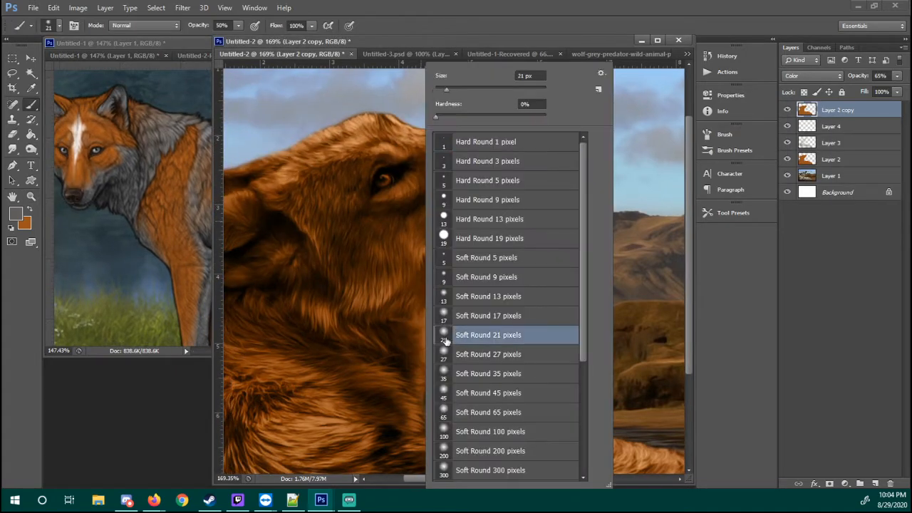
click(448, 356)
drag(380, 295, 393, 302)
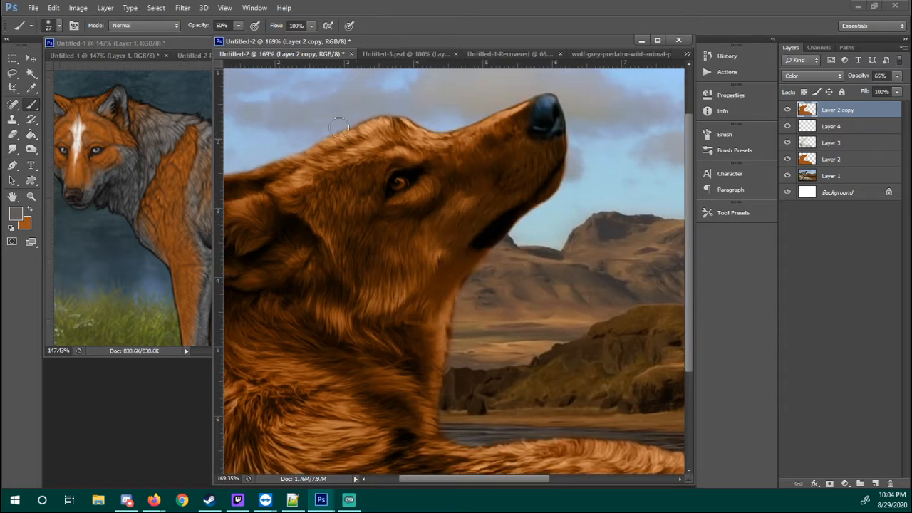
click(221, 25)
drag(379, 43, 377, 42)
drag(260, 39, 260, 37)
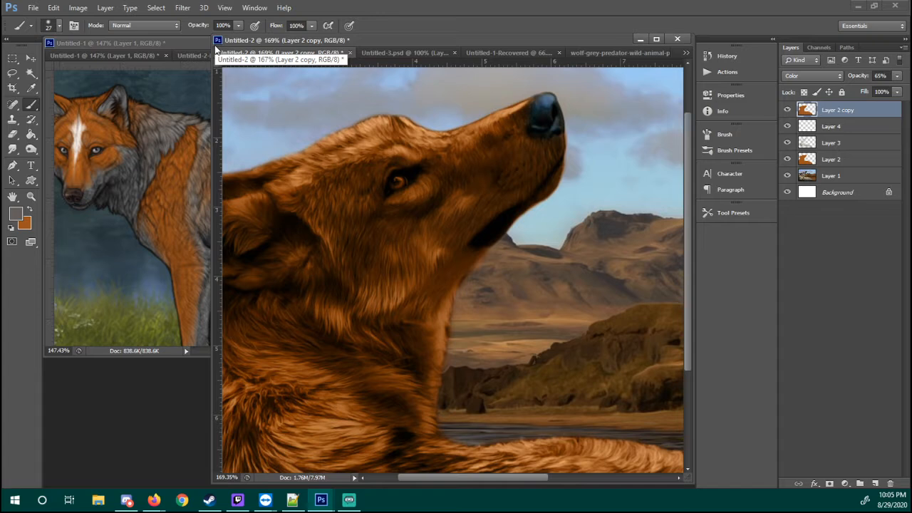
key(3)
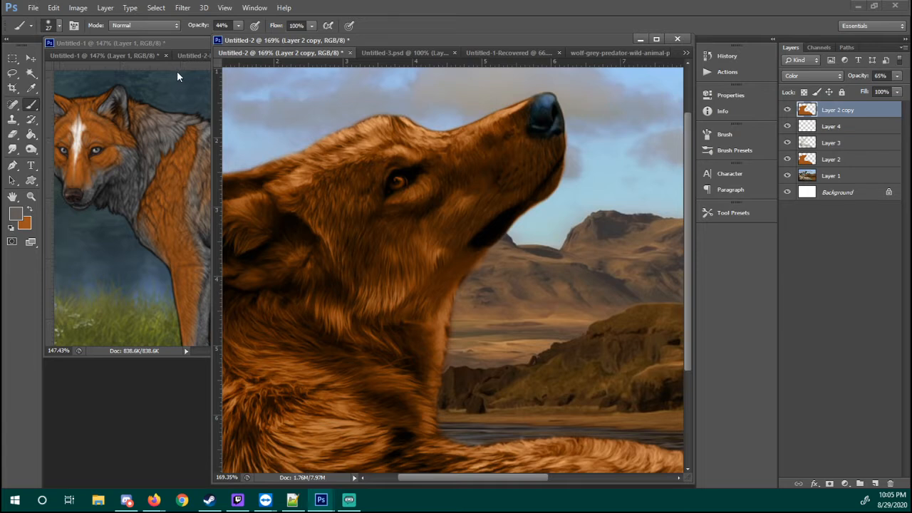
key(3)
Lock the Layer 2 copy's transparent pixels and paint grey over the stock wolf's throat, setting the brush opacity to 40%
mouse_move(435, 114)
mouse_down()
mouse_move(385, 195)
mouse_move(397, 207)
mouse_up()
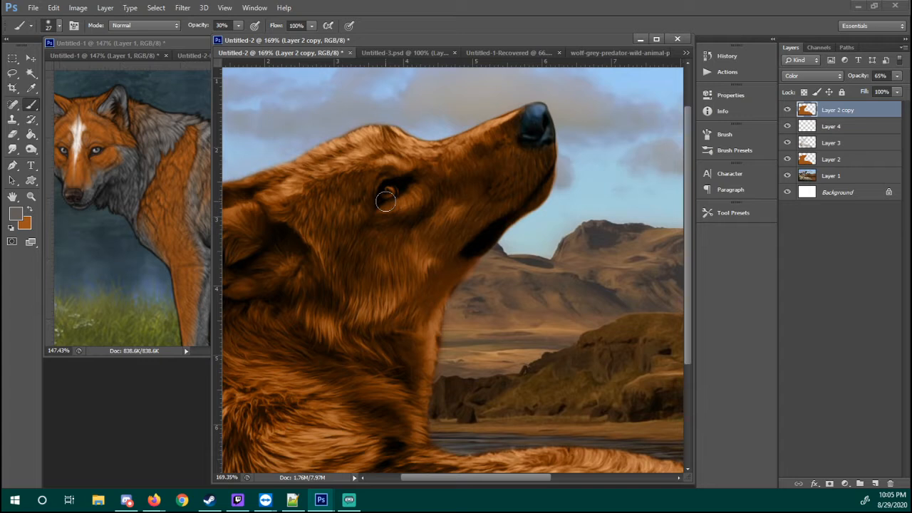
drag(432, 206, 466, 198)
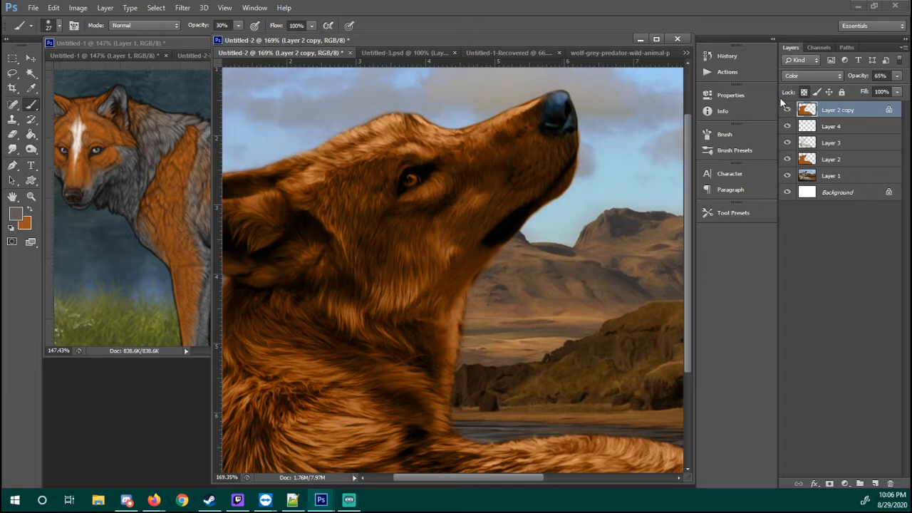
drag(404, 176, 400, 168)
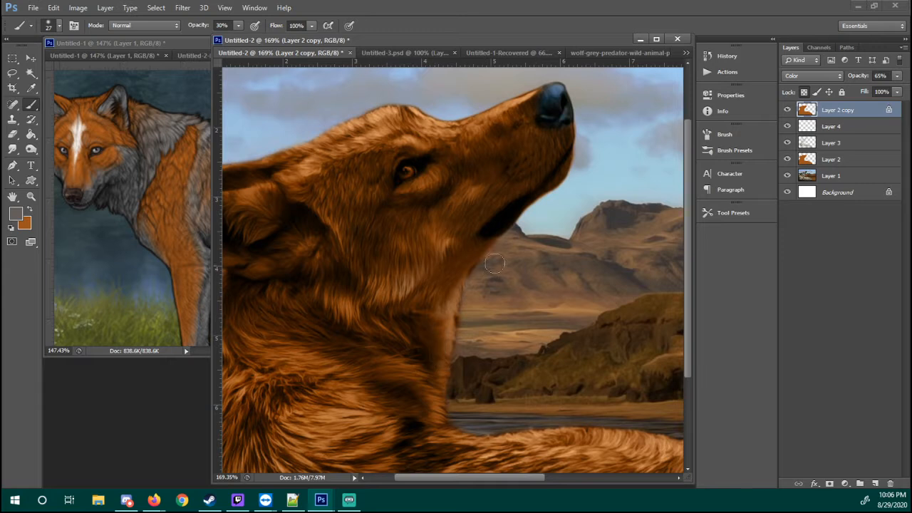
drag(433, 255, 430, 248)
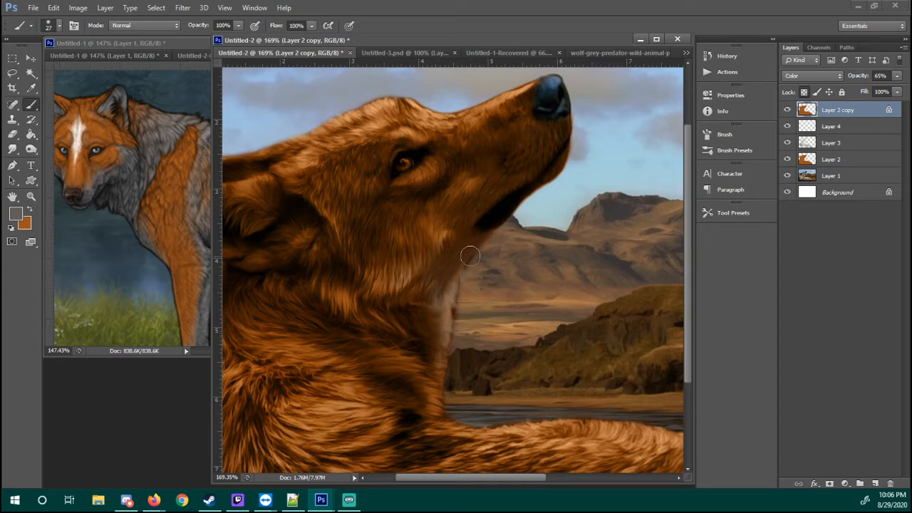
key(4)
With the Soft Round 45 pixels brush at 50% opacity, paint grey along the stock wolf's muzzle and lower cheek
right_click(442, 230)
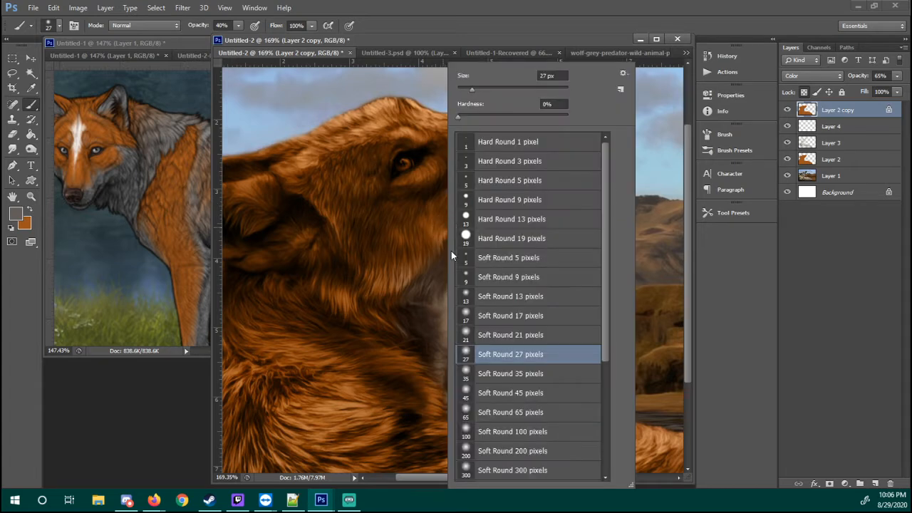
click(482, 392)
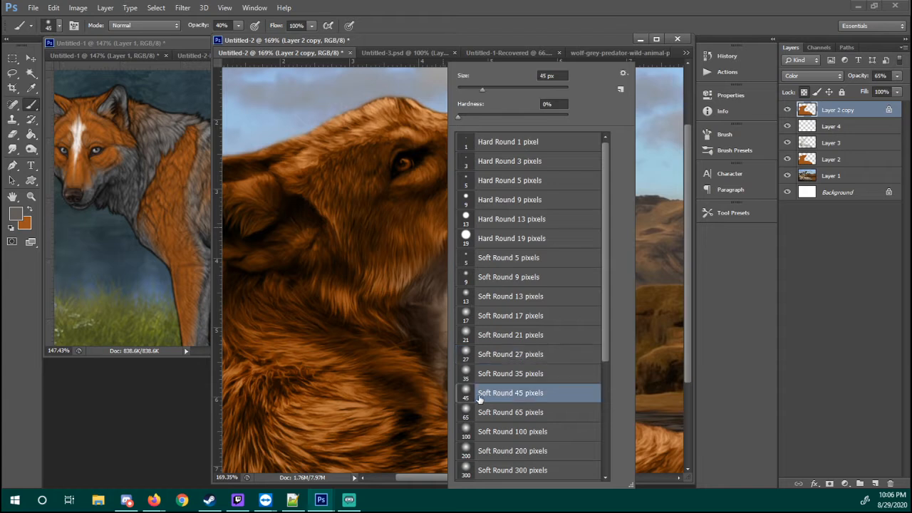
click(440, 305)
key(0)
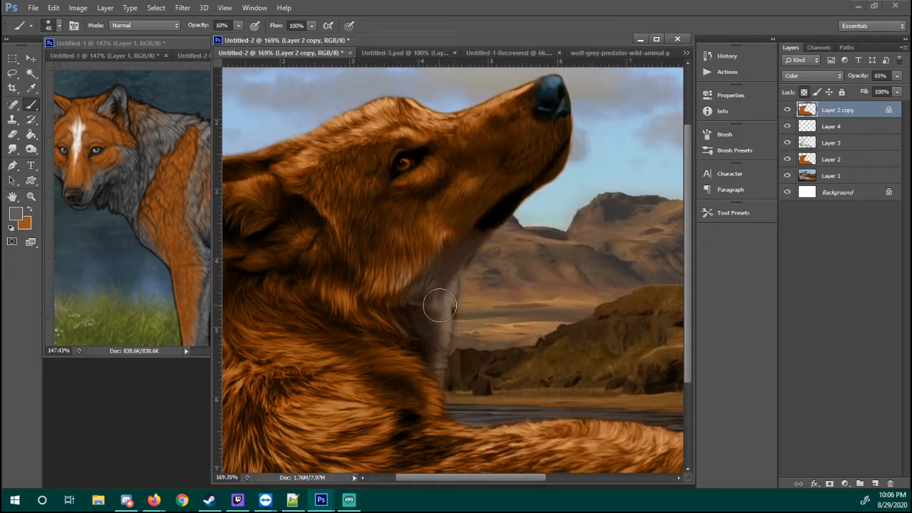
mouse_move(475, 188)
mouse_down()
mouse_move(438, 263)
mouse_move(459, 178)
mouse_move(453, 158)
mouse_move(461, 201)
mouse_move(462, 187)
mouse_move(445, 236)
mouse_move(460, 183)
mouse_move(458, 217)
mouse_move(476, 166)
mouse_move(551, 133)
mouse_move(469, 169)
mouse_move(513, 170)
mouse_move(523, 191)
mouse_move(497, 211)
mouse_move(398, 241)
mouse_move(370, 212)
mouse_move(376, 198)
mouse_move(350, 267)
mouse_move(363, 294)
mouse_move(414, 261)
mouse_move(442, 257)
mouse_move(410, 279)
mouse_move(349, 292)
mouse_up()
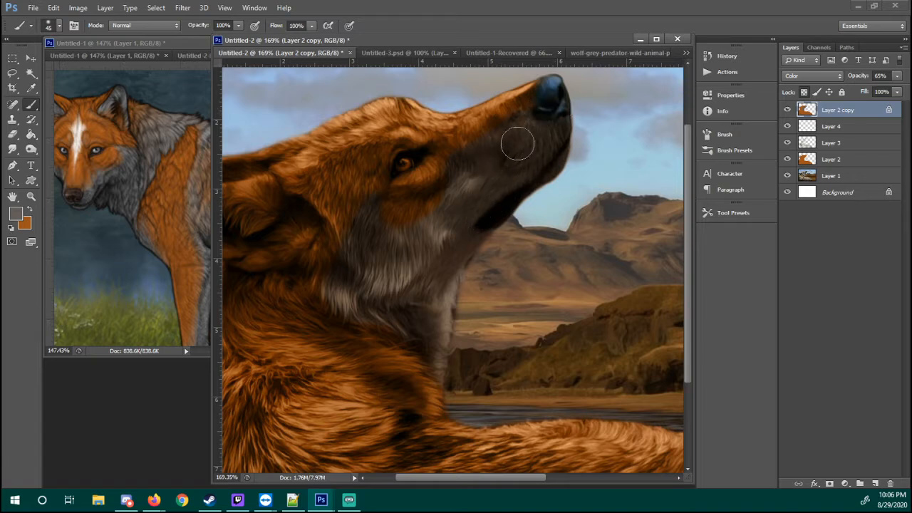
key(5)
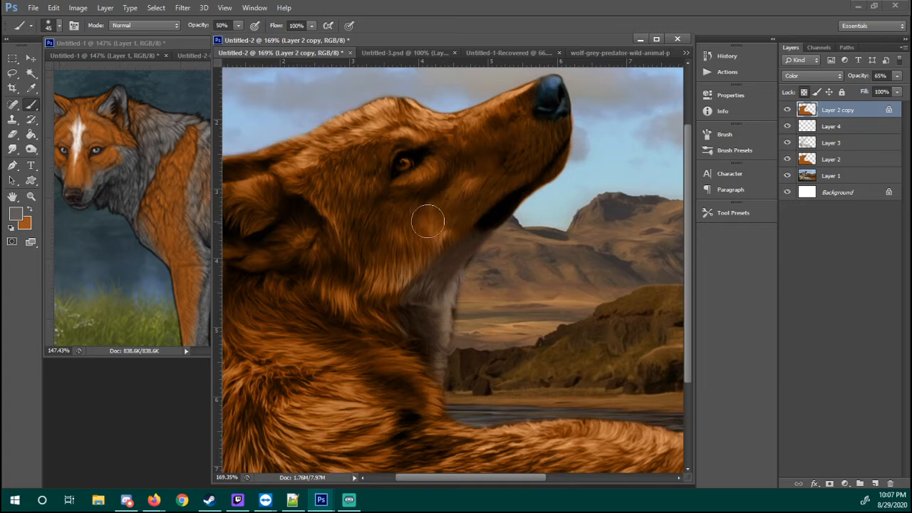
drag(452, 194, 380, 211)
mouse_move(463, 175)
mouse_down()
mouse_move(396, 201)
mouse_move(481, 183)
mouse_move(435, 205)
mouse_move(458, 154)
mouse_move(454, 202)
mouse_move(458, 156)
mouse_move(487, 145)
mouse_move(469, 173)
mouse_up()
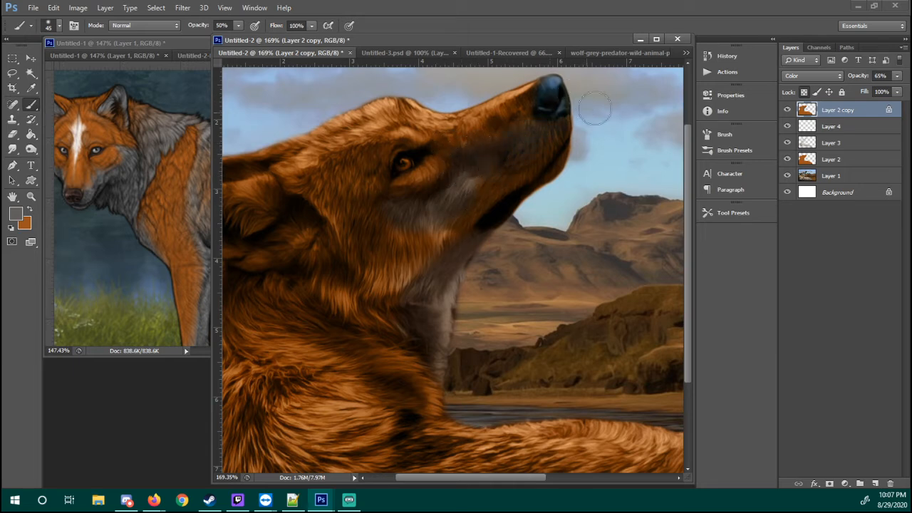
mouse_move(402, 218)
mouse_down()
mouse_move(418, 194)
mouse_move(439, 210)
mouse_move(387, 205)
mouse_up()
Flip the reference wolf canvas horizontally
click(173, 153)
click(78, 7)
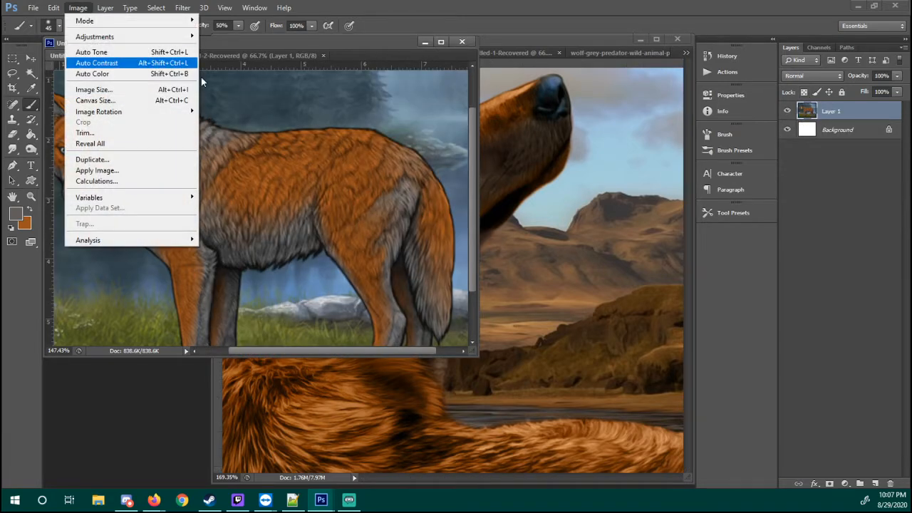
mouse_move(107, 111)
click(283, 165)
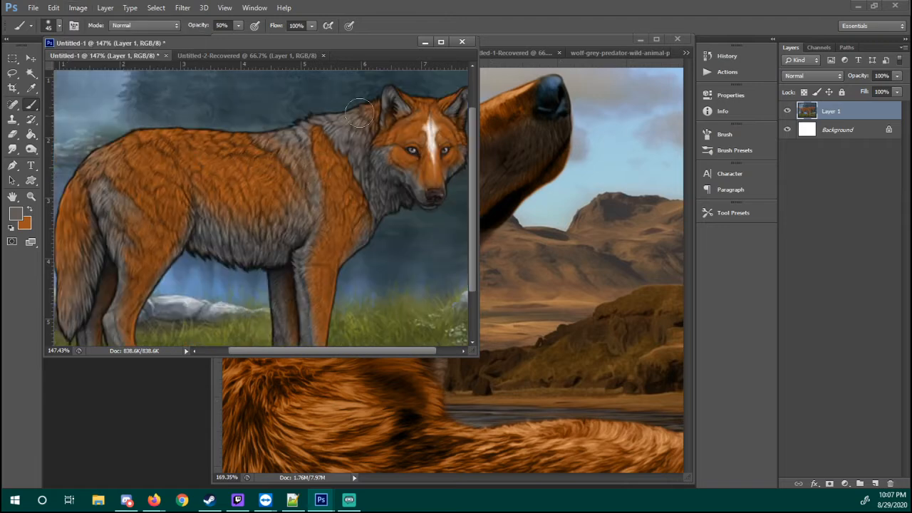
Narrow the reference window and center its view on the wolf's head, then return to the stock wolf document
scroll(382, 179, up, 3)
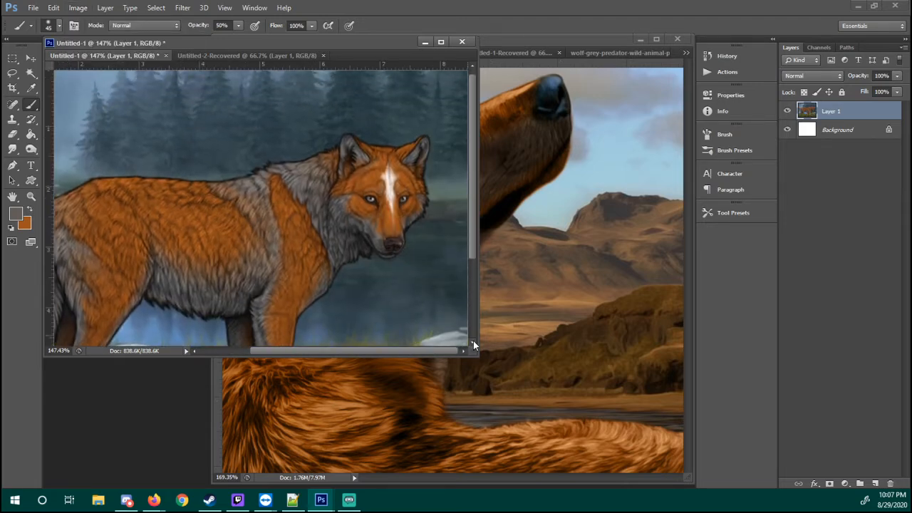
drag(476, 354, 323, 342)
drag(208, 210, 78, 187)
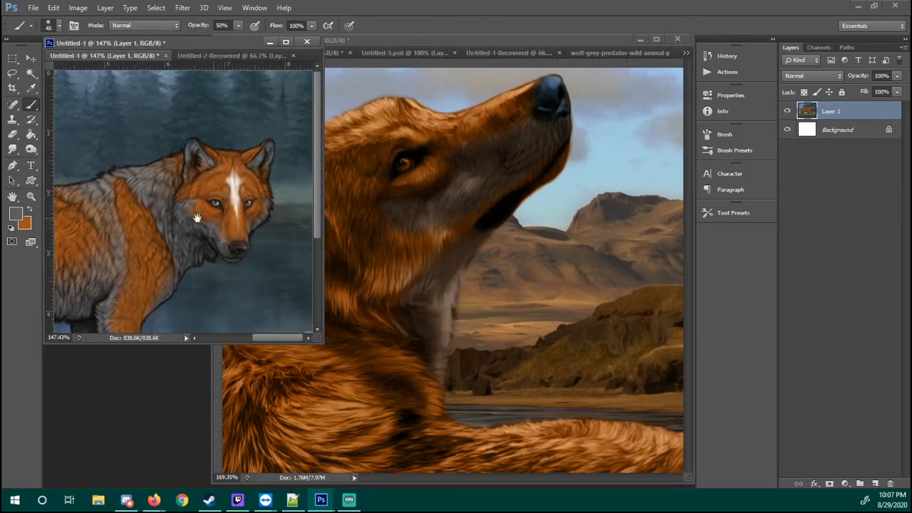
drag(322, 341, 274, 345)
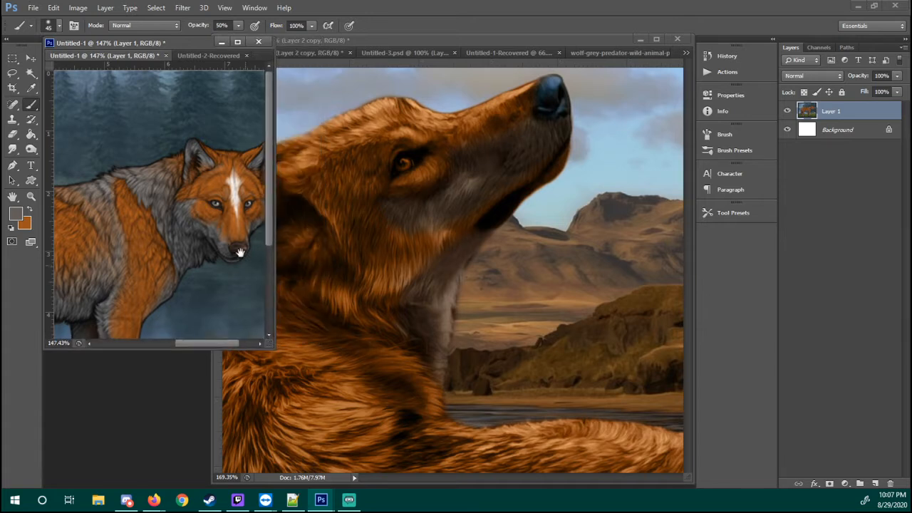
drag(239, 252, 152, 234)
click(426, 233)
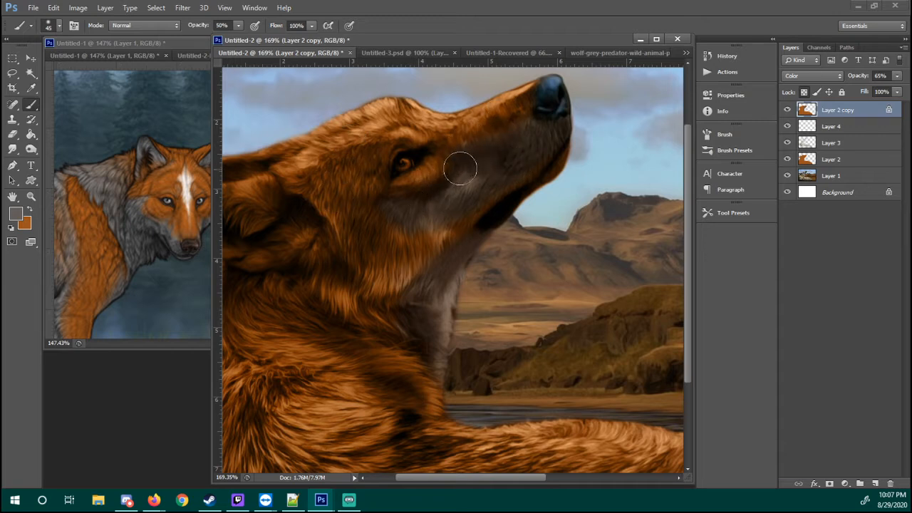
Erase the grey beneath the stock wolf's eye back to orange with a Soft Round 45 pixels eraser
key(e)
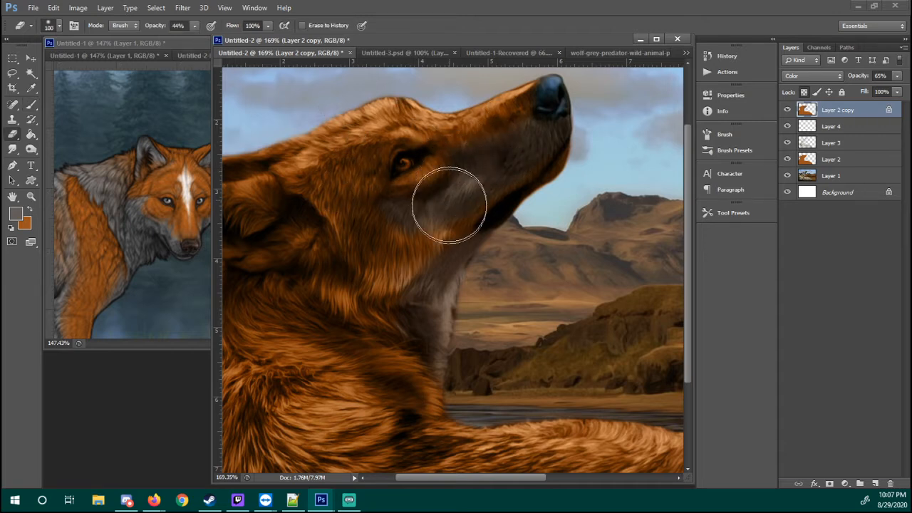
right_click(535, 248)
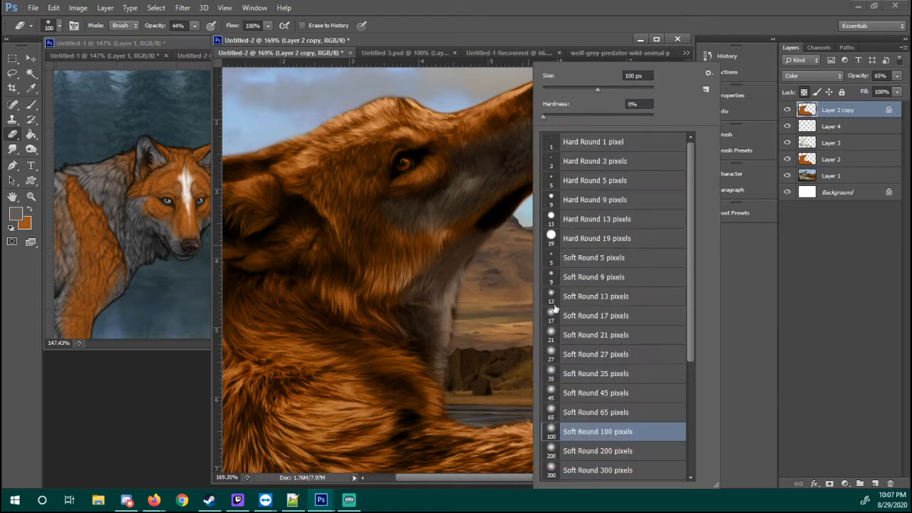
click(581, 392)
click(490, 346)
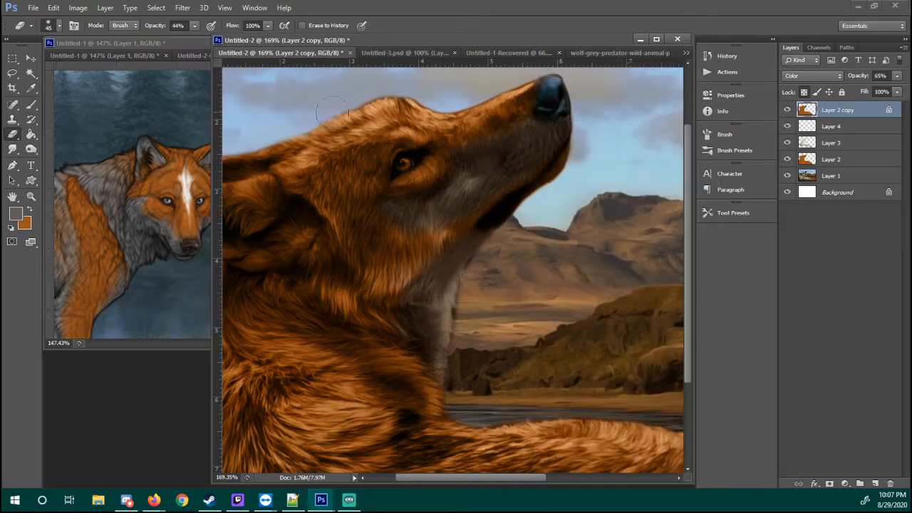
mouse_move(413, 188)
mouse_down()
mouse_move(436, 154)
mouse_move(405, 178)
mouse_move(430, 176)
mouse_up()
Refine the edge between the grey muzzle and orange cheek, alternating grey brush strokes with erasing below the eye
key(b)
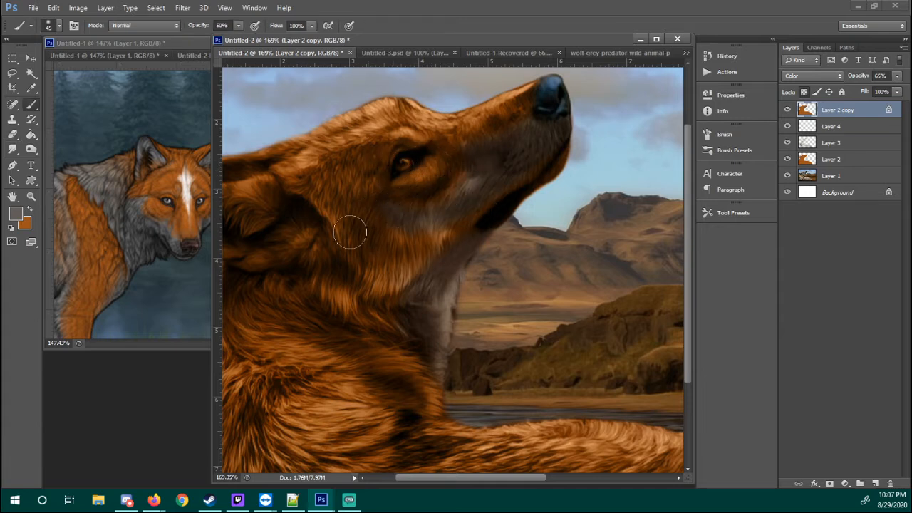
key(e)
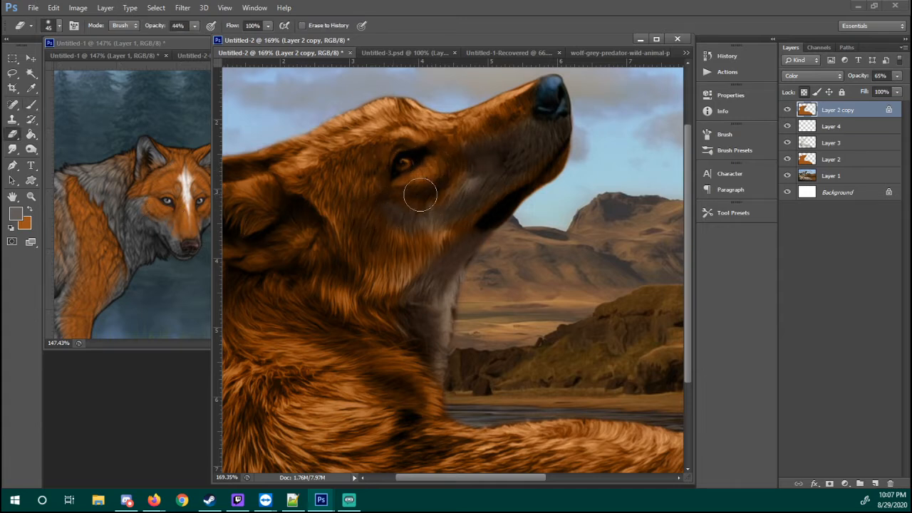
key(b)
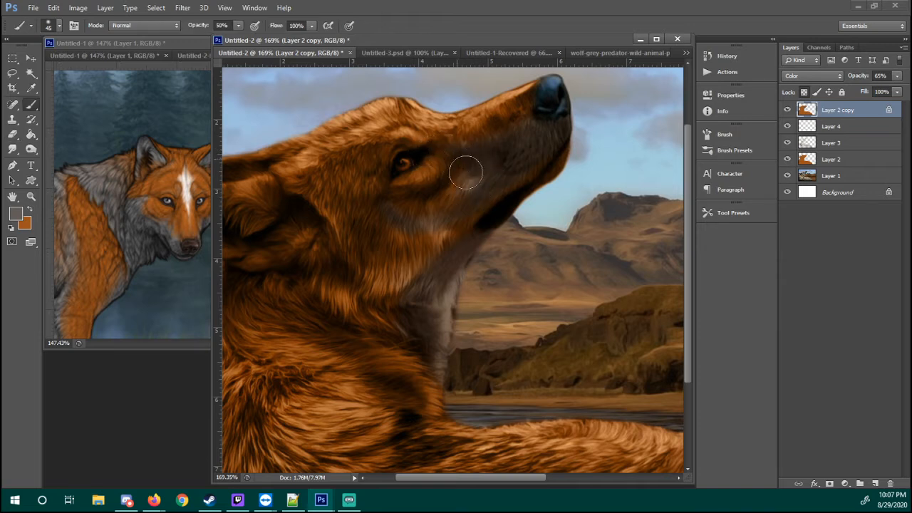
key(e)
key(b)
key(e)
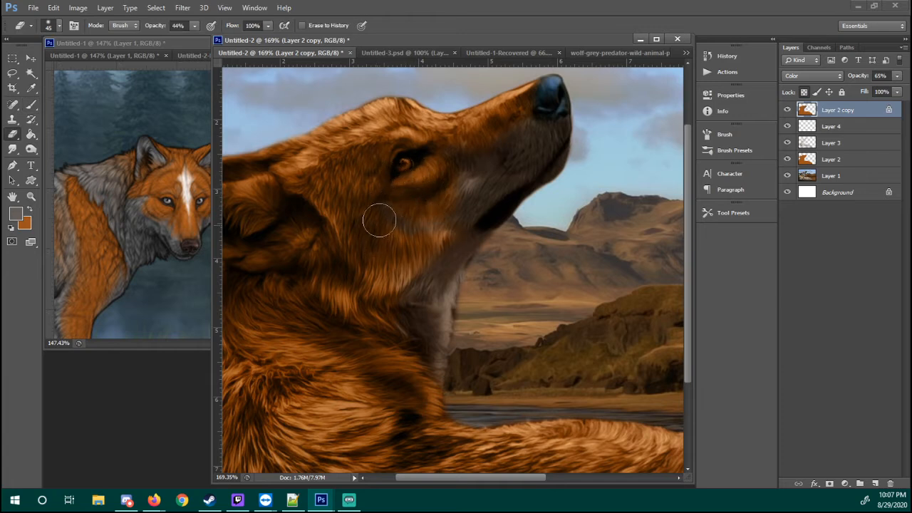
key(b)
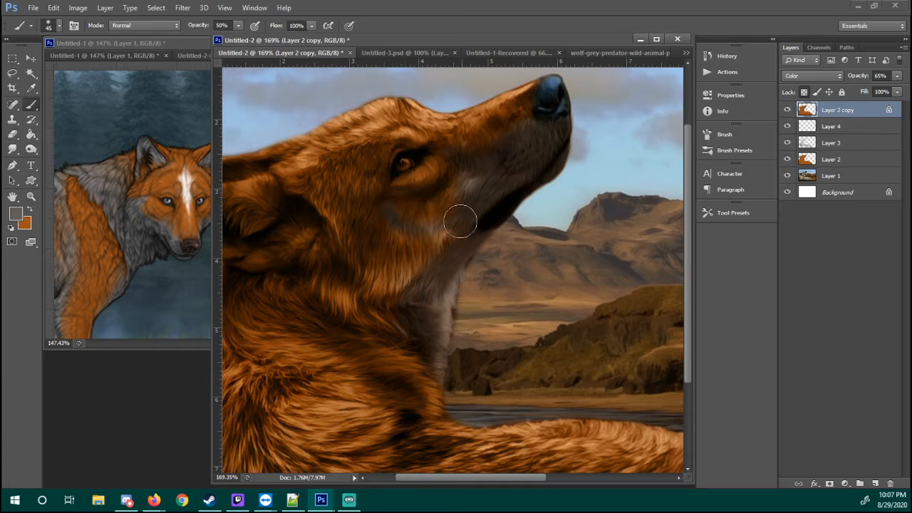
key(e)
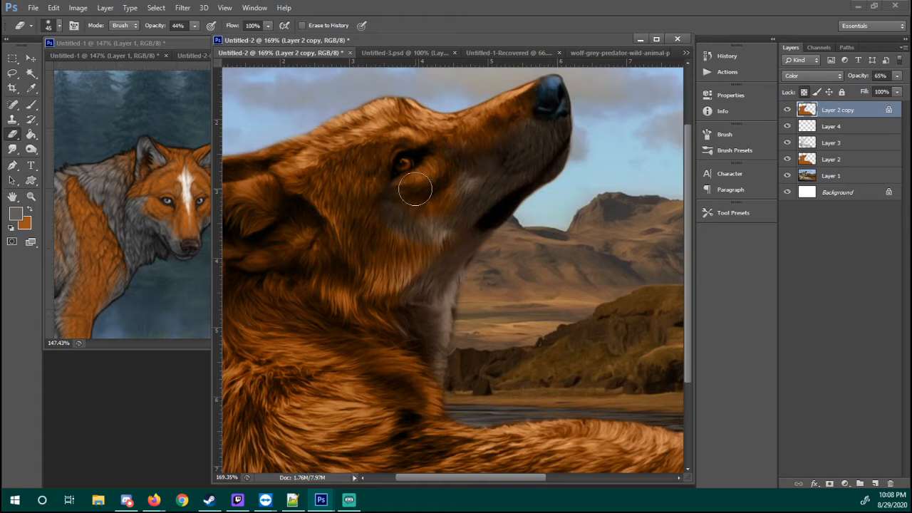
Extend the grey over the lower cheek to the jaw and throat, erasing stray grey under the eye
key(b)
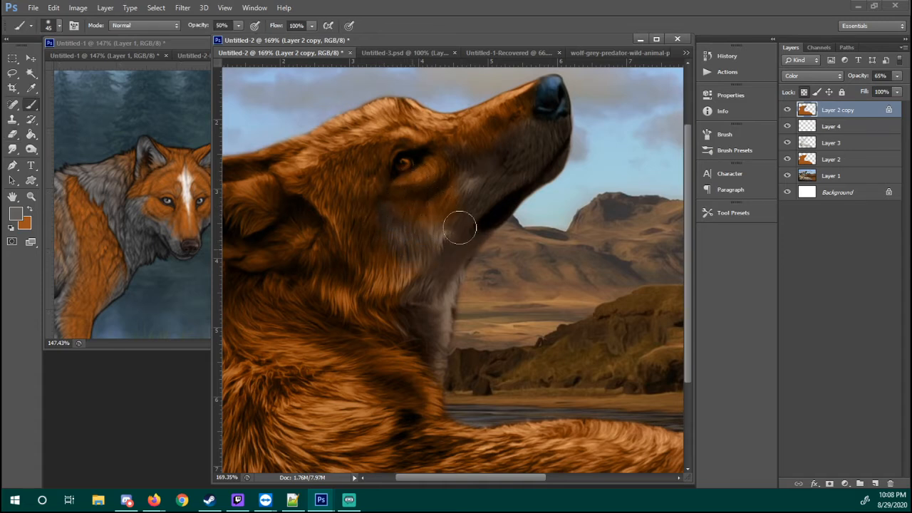
key(e)
key(b)
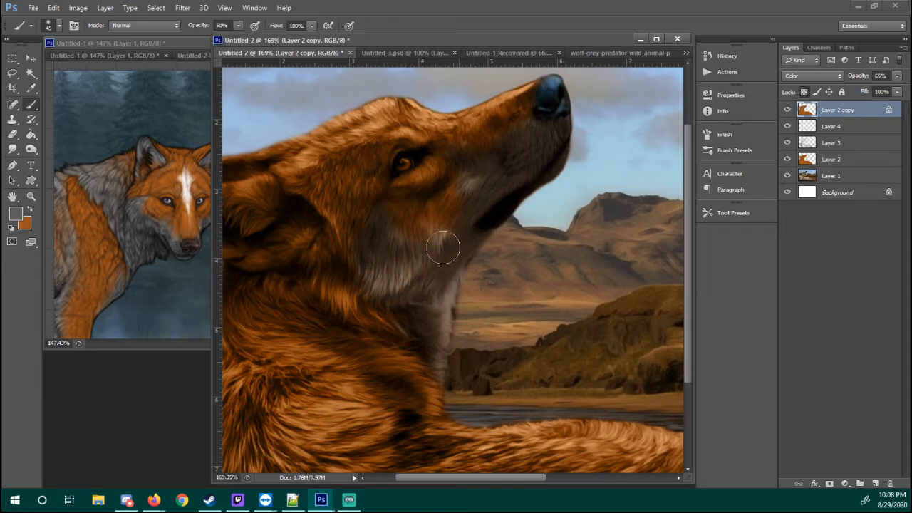
key(e)
key(b)
key(e)
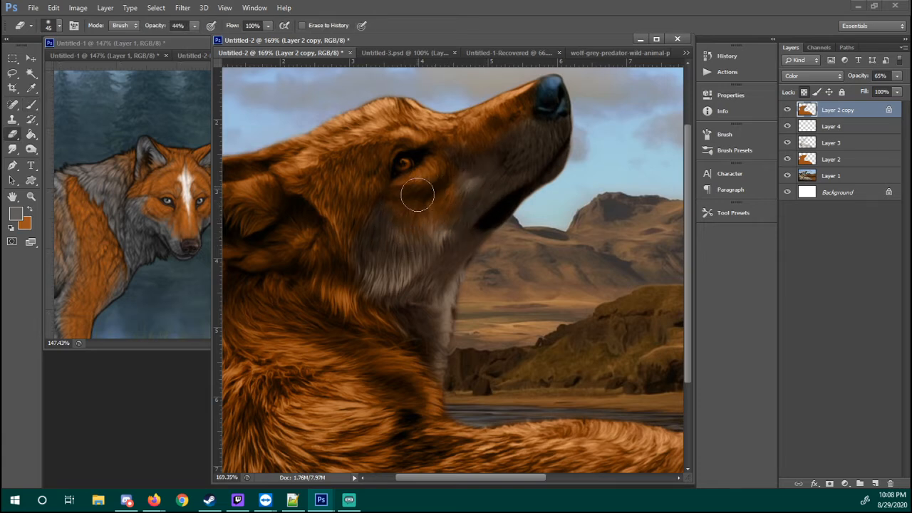
Paint a small grey spot above the stock wolf's eye and a broad grey band across the neck below the ear
key(b)
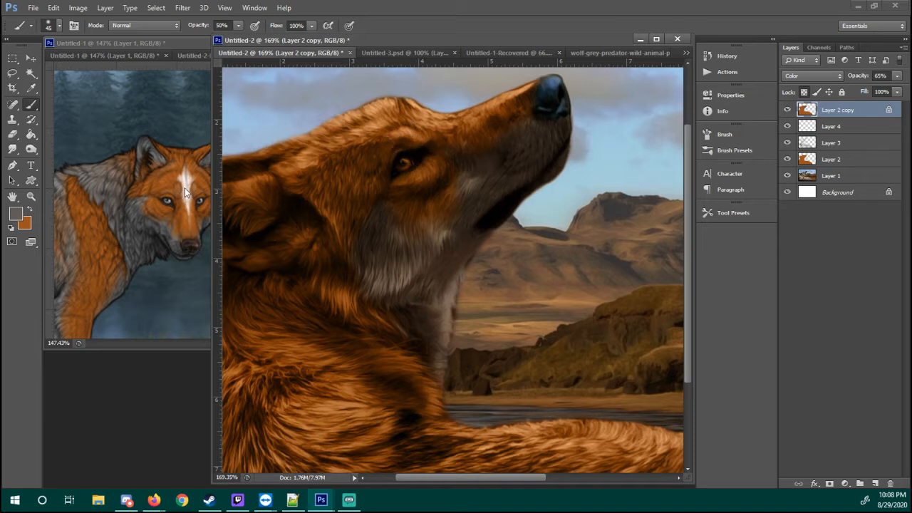
drag(418, 137, 398, 142)
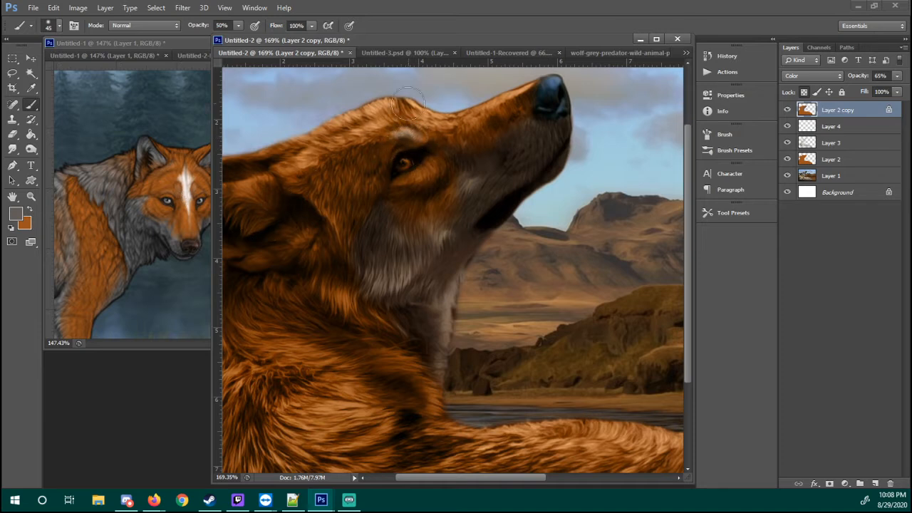
scroll(366, 270, down, 3)
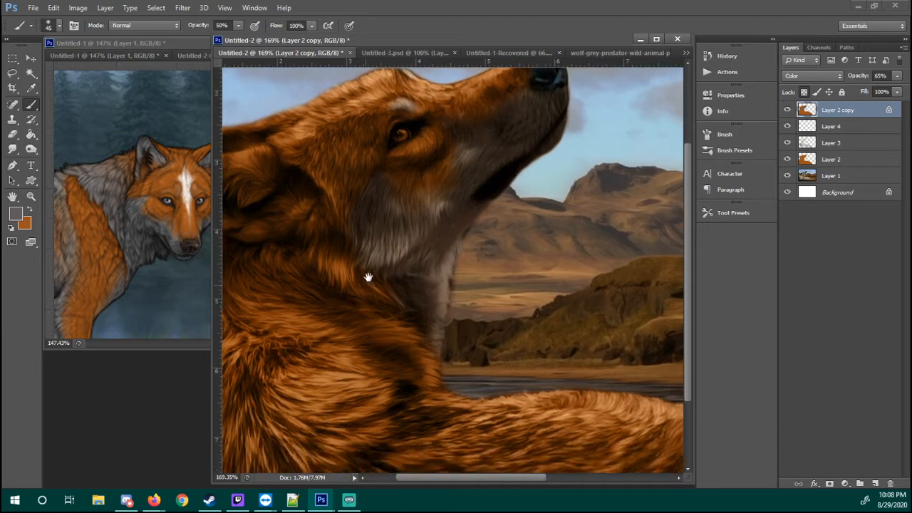
scroll(417, 266, up, 3)
scroll(417, 267, left, 3)
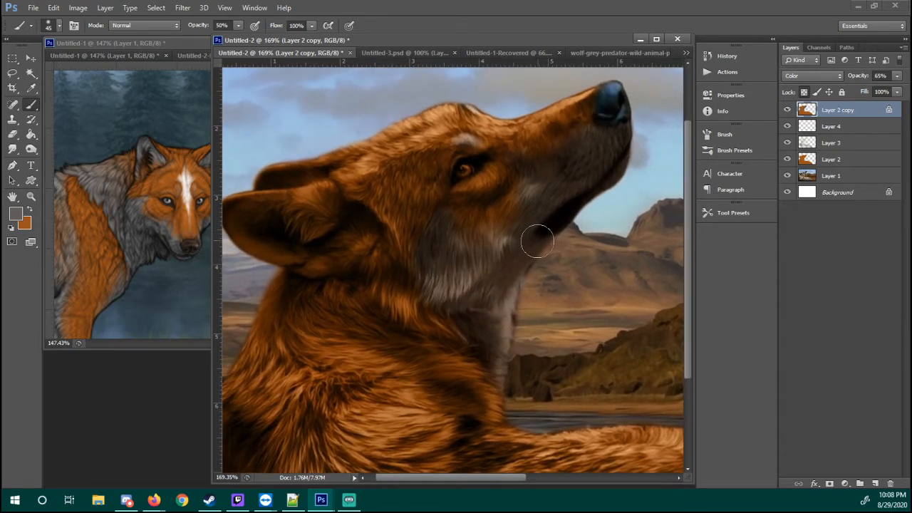
drag(427, 333, 437, 209)
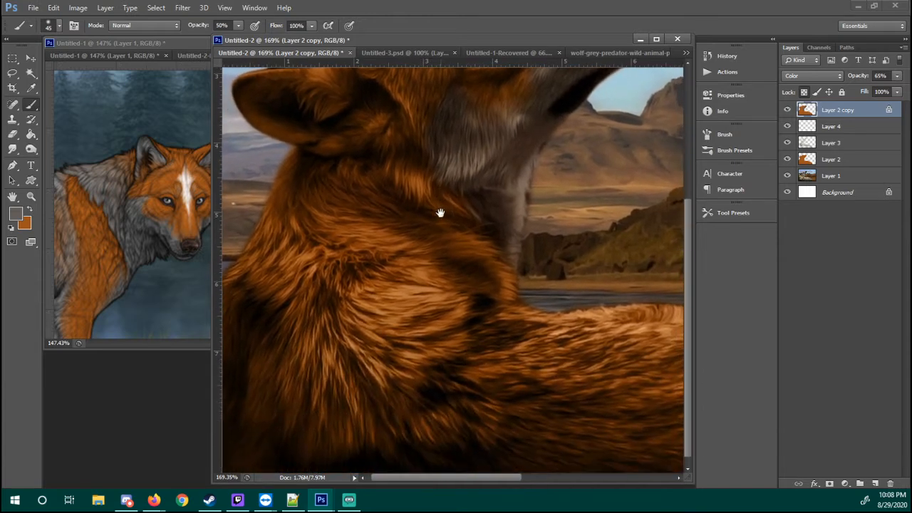
drag(358, 184, 365, 182)
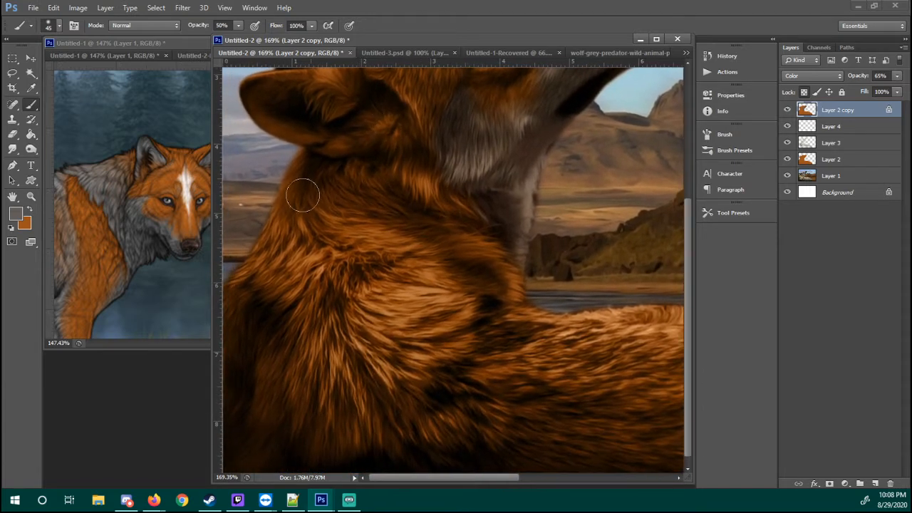
drag(305, 193, 329, 195)
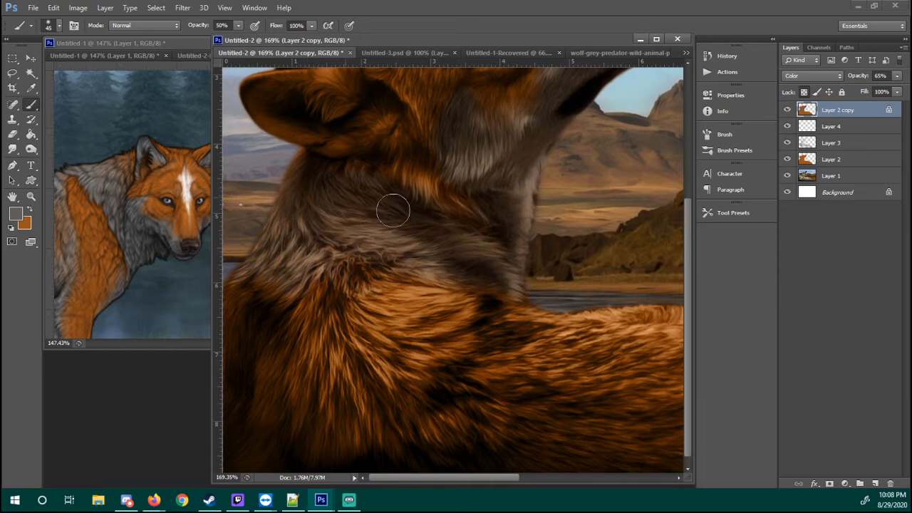
Blend orange back into the upper neck behind the ear with a Soft Round 100 pixels eraser at 30% opacity
key(e)
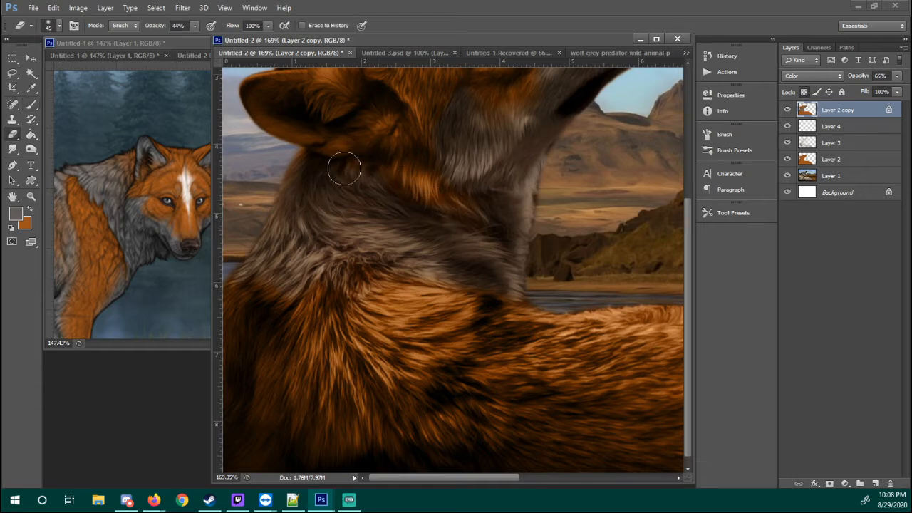
right_click(356, 242)
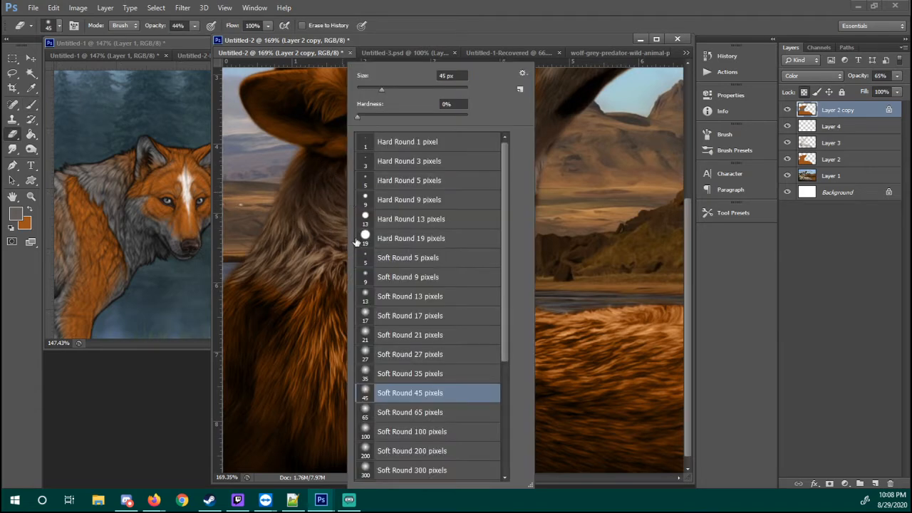
click(383, 436)
click(298, 385)
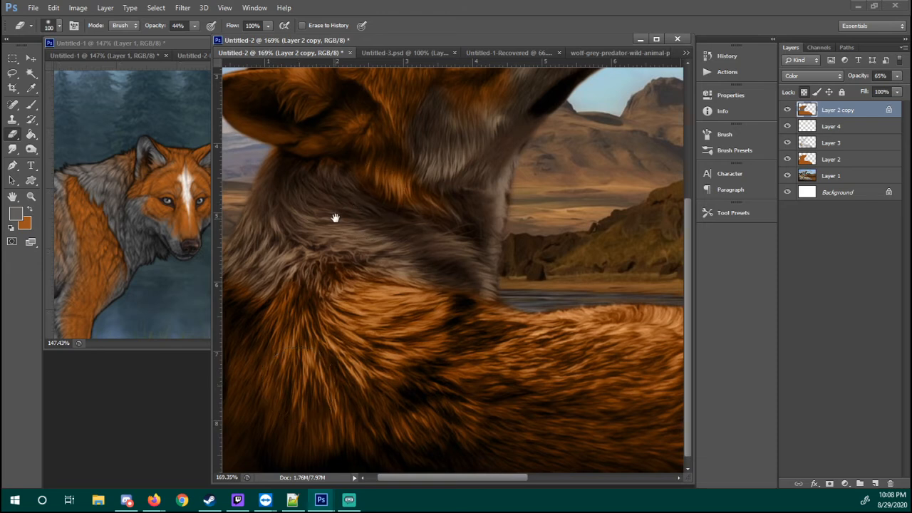
drag(331, 213, 359, 222)
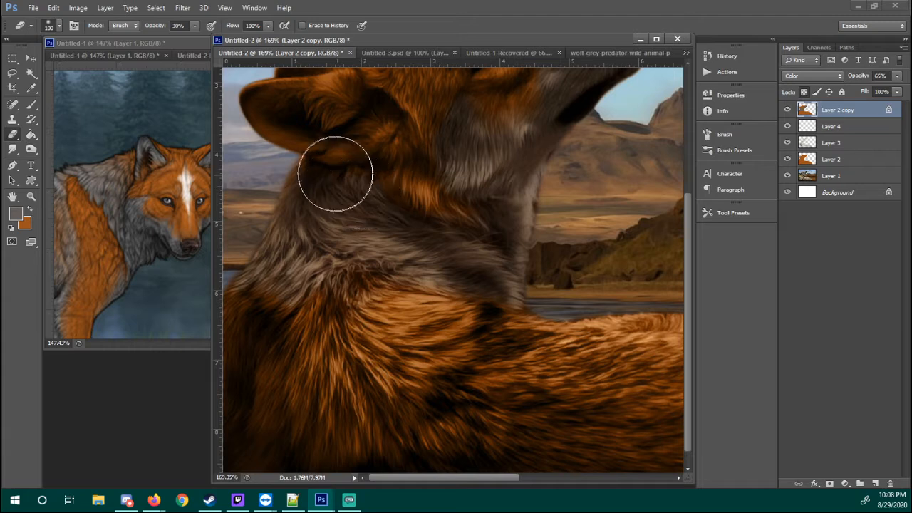
key(3)
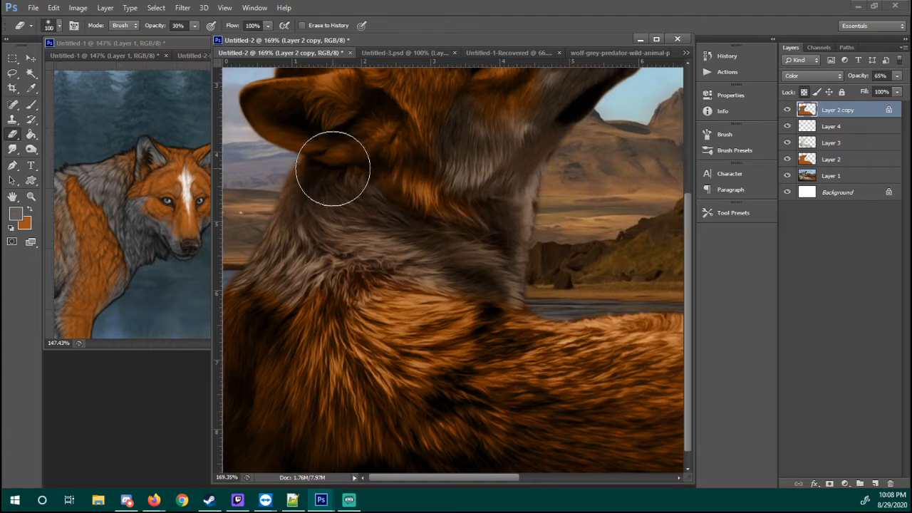
mouse_move(329, 192)
mouse_down()
mouse_move(310, 163)
mouse_move(321, 199)
mouse_move(366, 190)
mouse_move(371, 167)
mouse_move(301, 153)
mouse_move(349, 150)
mouse_move(364, 117)
mouse_move(334, 141)
mouse_move(331, 226)
mouse_move(302, 176)
mouse_move(310, 225)
mouse_move(323, 191)
mouse_up()
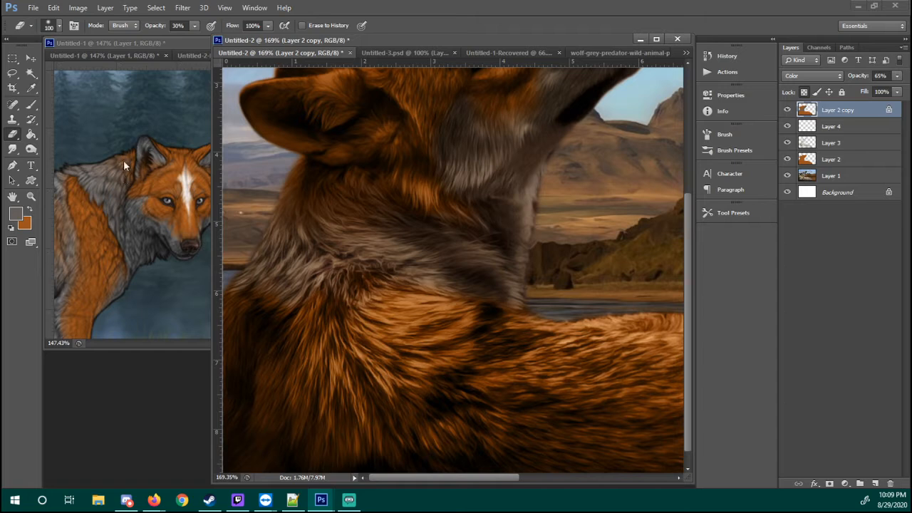
Compare the stock wolf's neck and shoulder with the neck and shoulder markings on the reference wolf
drag(384, 294, 472, 233)
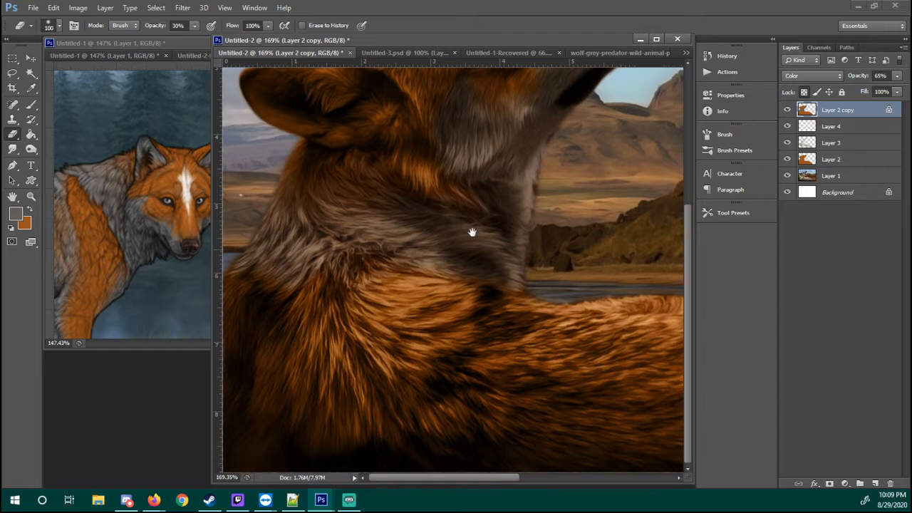
click(178, 240)
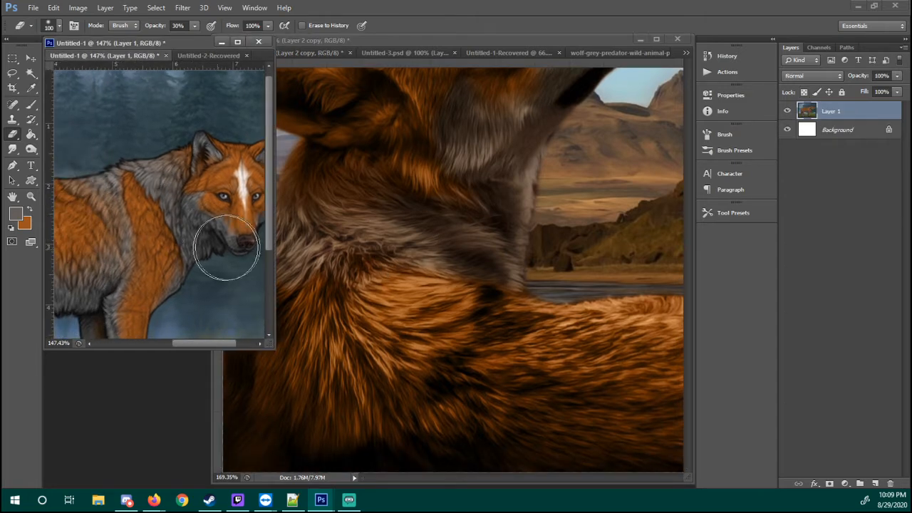
click(395, 310)
key(b)
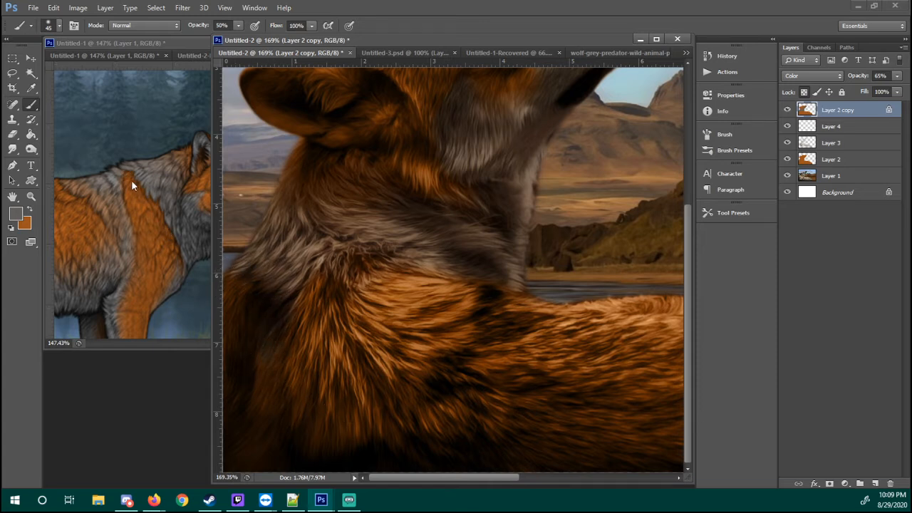
click(139, 238)
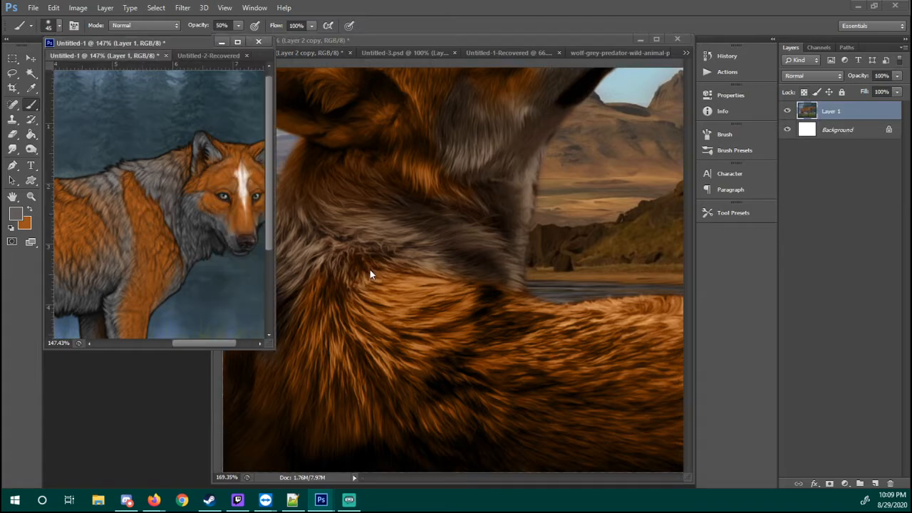
key(ctrl+shift+h)
key(ctrl+shift+h)
click(534, 271)
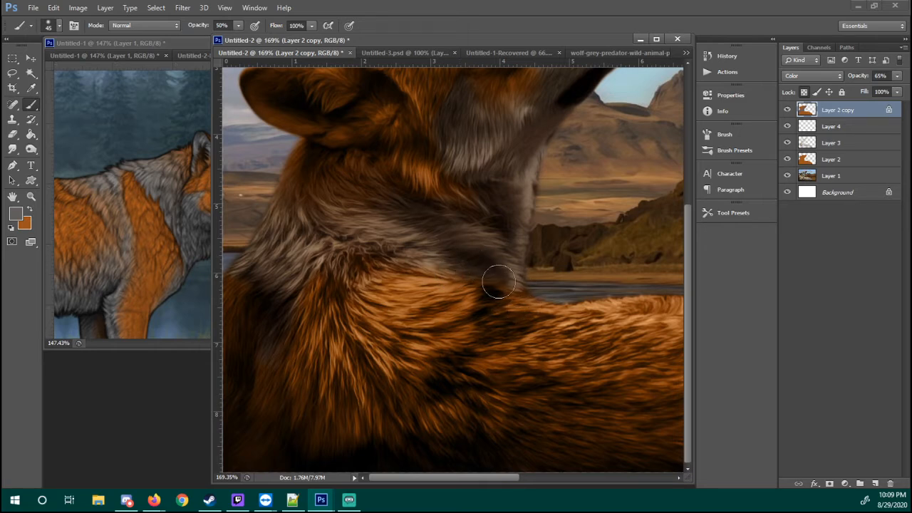
Blend orange back into the lower edge of the grey neck band near the throat base with the 100-pixel eraser at 30% opacity
key(e)
mouse_move(514, 296)
mouse_down()
mouse_move(461, 276)
mouse_move(519, 289)
mouse_up()
key(b)
key(e)
drag(443, 268, 497, 287)
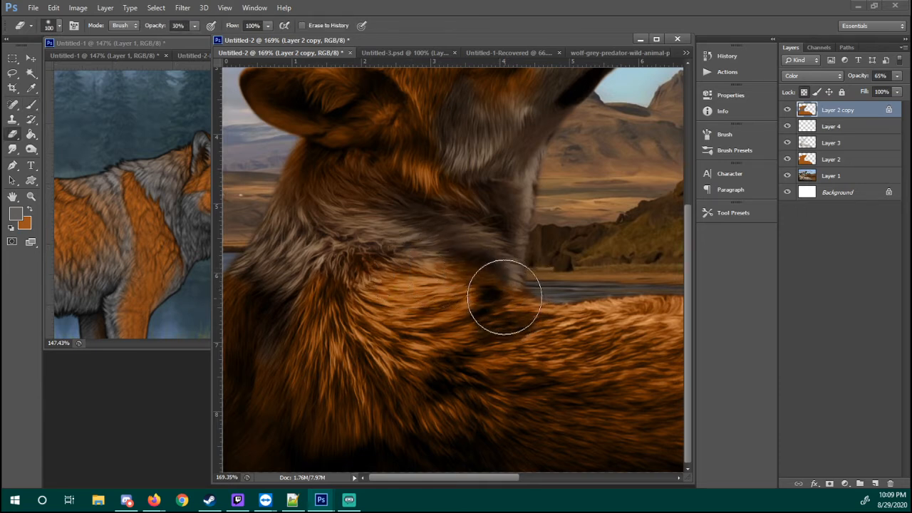
Paint grey over the shoulder and chest fur below the neck band with a 70-pixel brush at 50% opacity, following the reference
key(b)
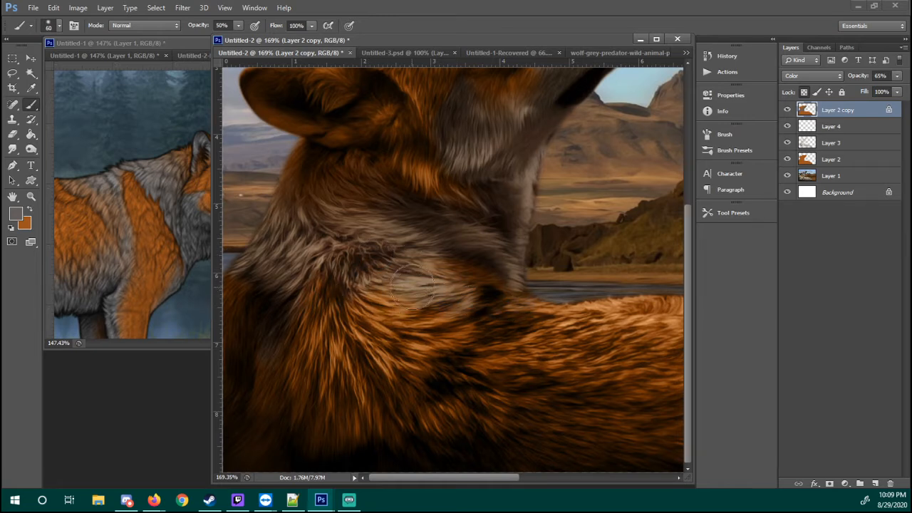
key(])
click(153, 222)
drag(151, 221, 186, 214)
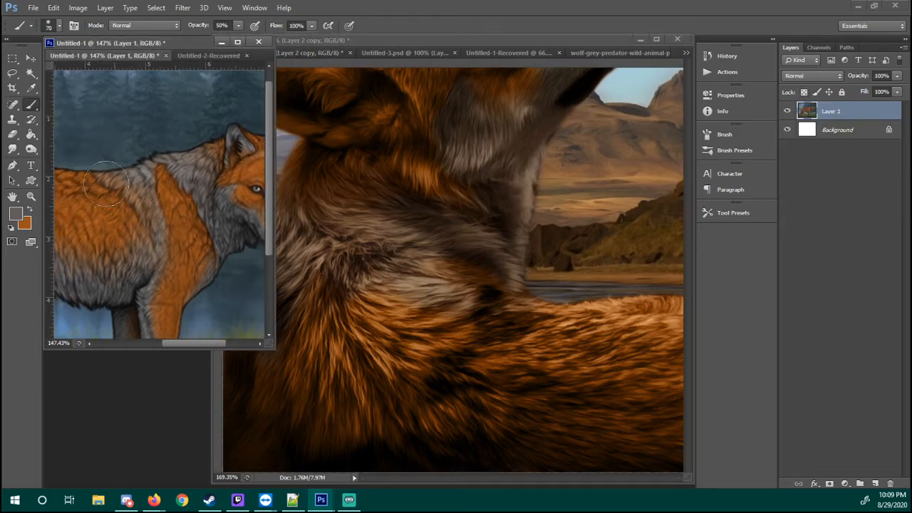
click(412, 340)
drag(380, 250, 561, 294)
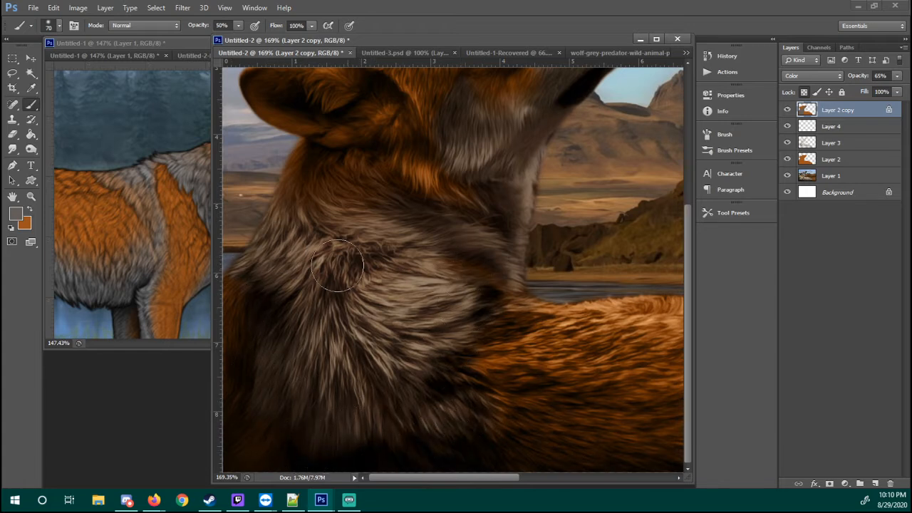
Blend the neck and lower chest fur with sampled tan, orange and reference grey, lowering the brush opacity to 30%
key(o)
key(i)
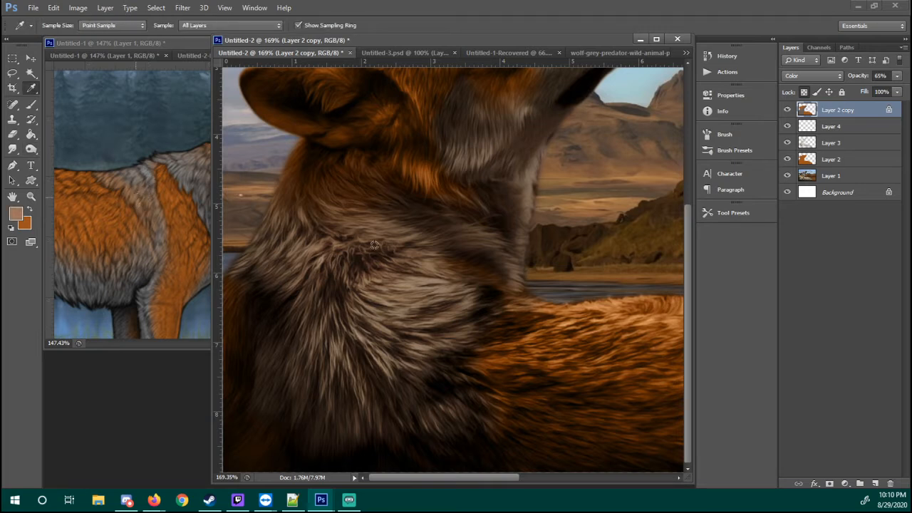
key(b)
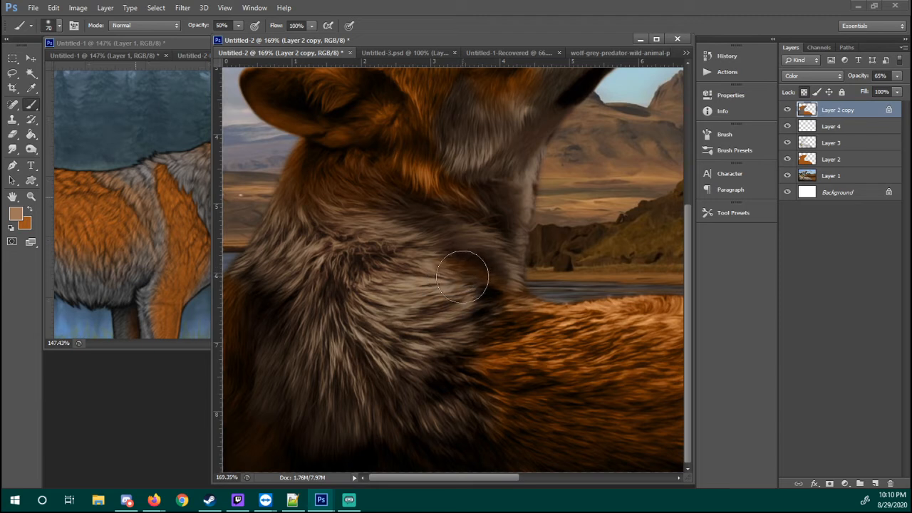
key(3)
key(x)
key(i)
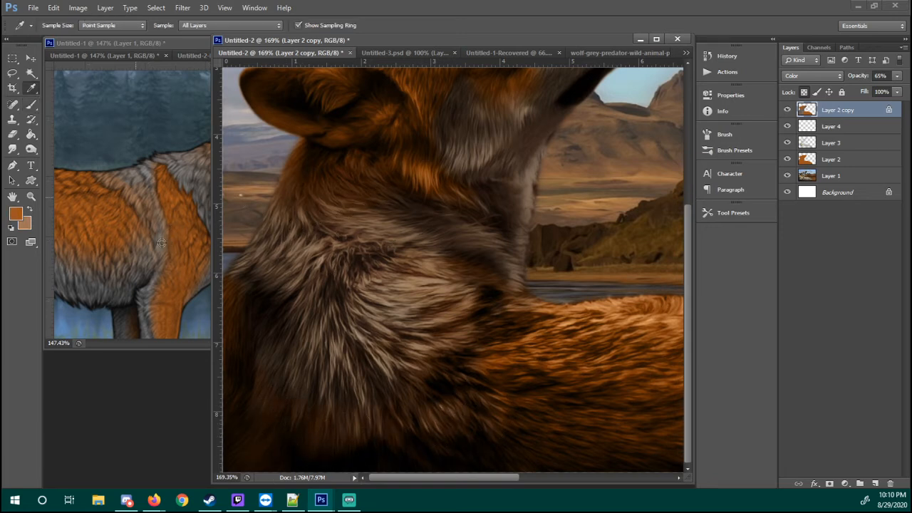
key(b)
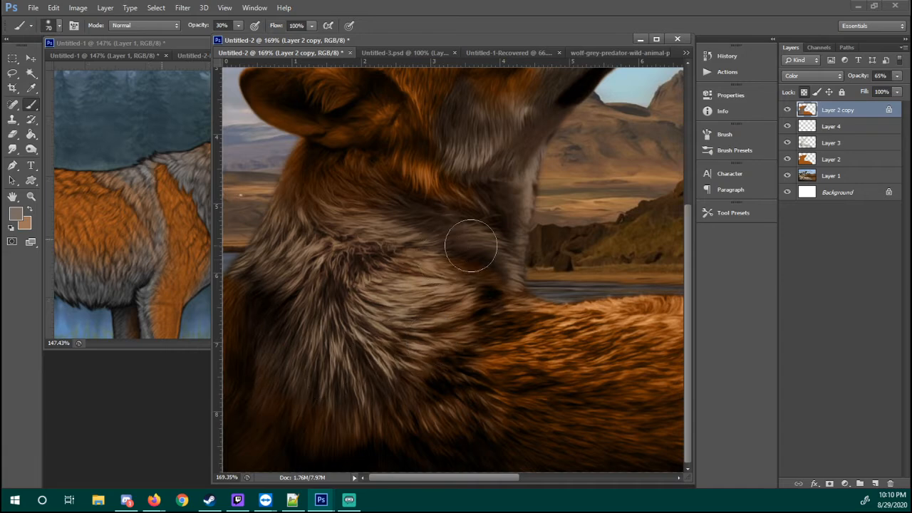
Review the whole wolf at 100% and examine the back, belly and hind leg markings on the reference wolf
key(z)
right_click(551, 237)
click(577, 255)
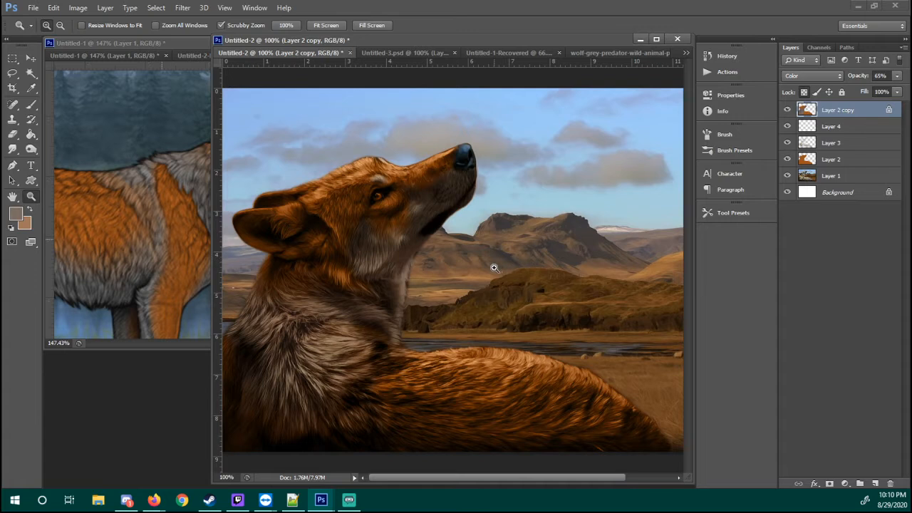
click(170, 243)
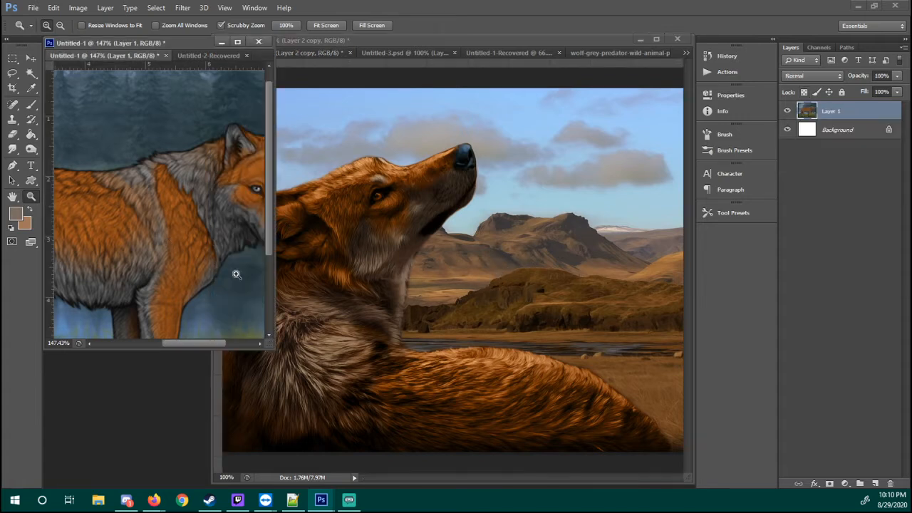
drag(185, 269, 278, 273)
mouse_move(131, 249)
mouse_down()
mouse_move(177, 254)
mouse_move(171, 219)
mouse_move(210, 191)
mouse_move(175, 198)
mouse_move(203, 153)
mouse_move(148, 248)
mouse_up()
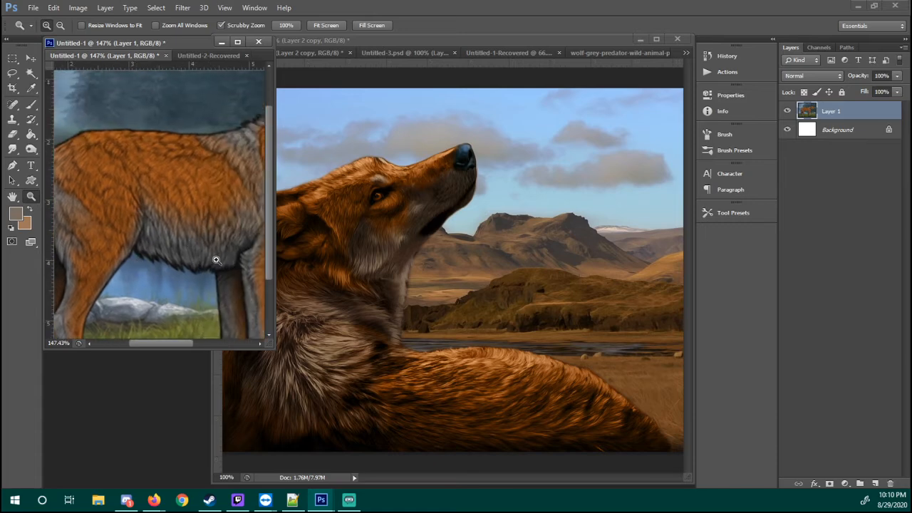
drag(220, 257, 240, 238)
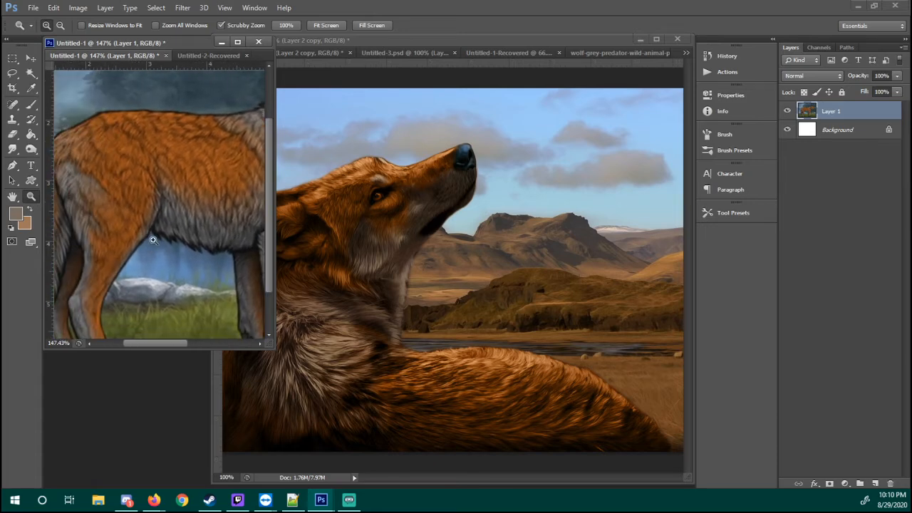
Paint a grey patch along the top edge of the stock wolf's back with the 70-pixel brush at 30% opacity
click(522, 326)
drag(515, 381, 537, 386)
drag(513, 351, 468, 291)
key(b)
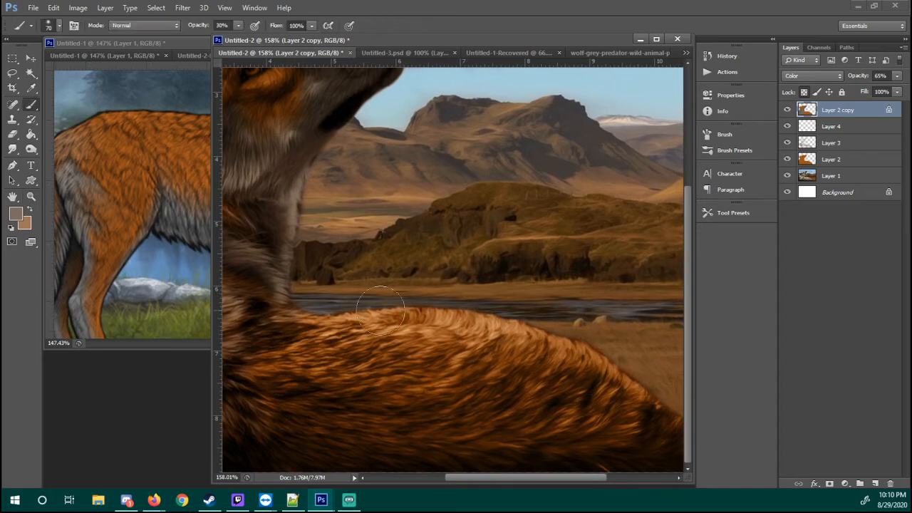
mouse_move(381, 308)
mouse_down()
mouse_move(420, 311)
mouse_move(406, 318)
mouse_move(492, 340)
mouse_move(396, 316)
mouse_move(494, 332)
mouse_up()
mouse_move(342, 314)
mouse_down()
mouse_move(459, 322)
mouse_move(441, 317)
mouse_move(360, 313)
mouse_move(497, 333)
mouse_up()
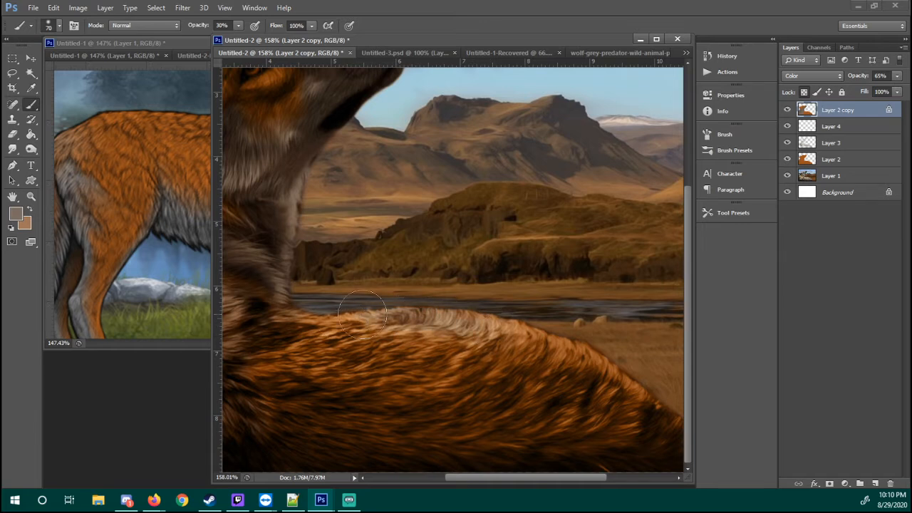
Soften the lower edge of the grey back patch with the eraser and an orange sampled from the reference wolf at 30% opacity
key(e)
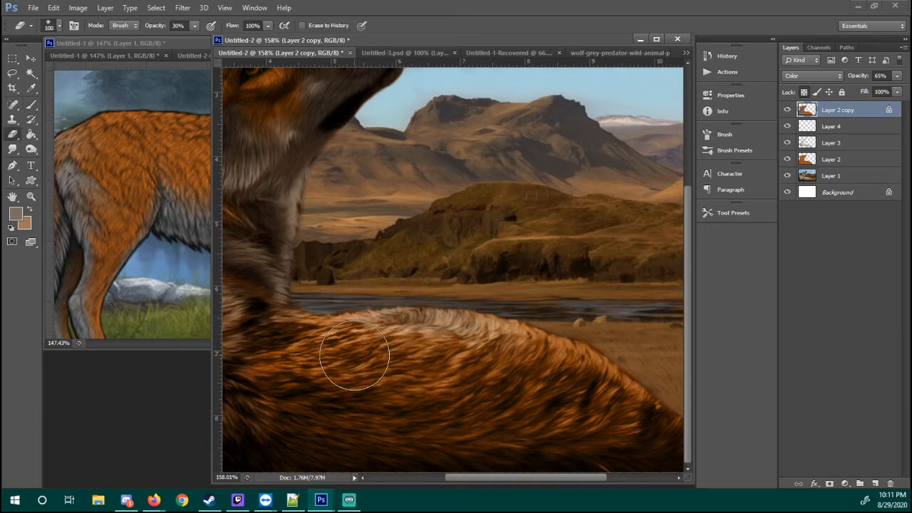
mouse_move(354, 355)
mouse_down()
mouse_move(477, 355)
mouse_move(425, 353)
mouse_move(470, 361)
mouse_move(466, 353)
mouse_move(528, 346)
mouse_move(375, 347)
mouse_move(421, 345)
mouse_move(492, 298)
mouse_up()
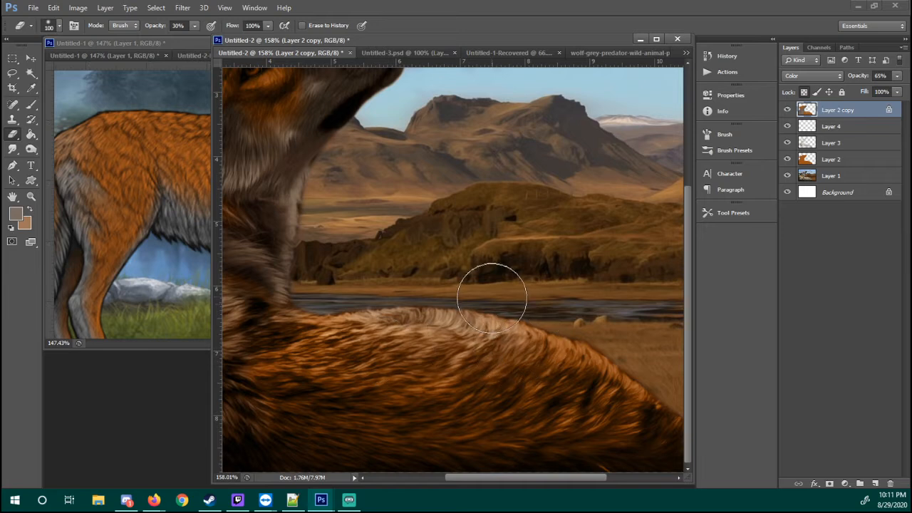
key(b)
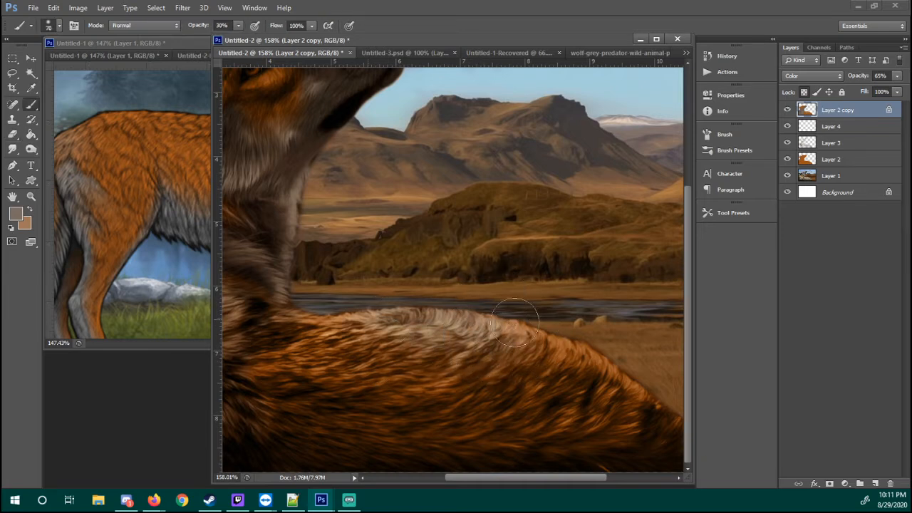
key(i)
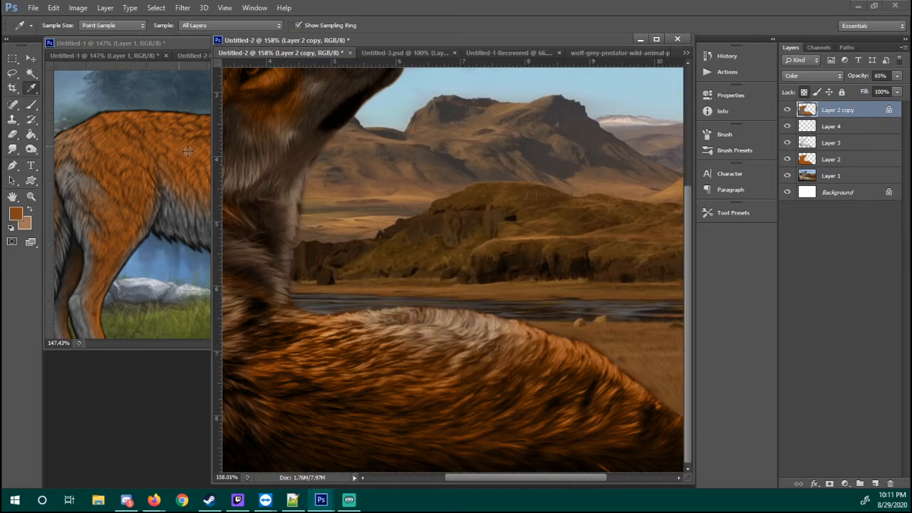
click(261, 103)
key(b)
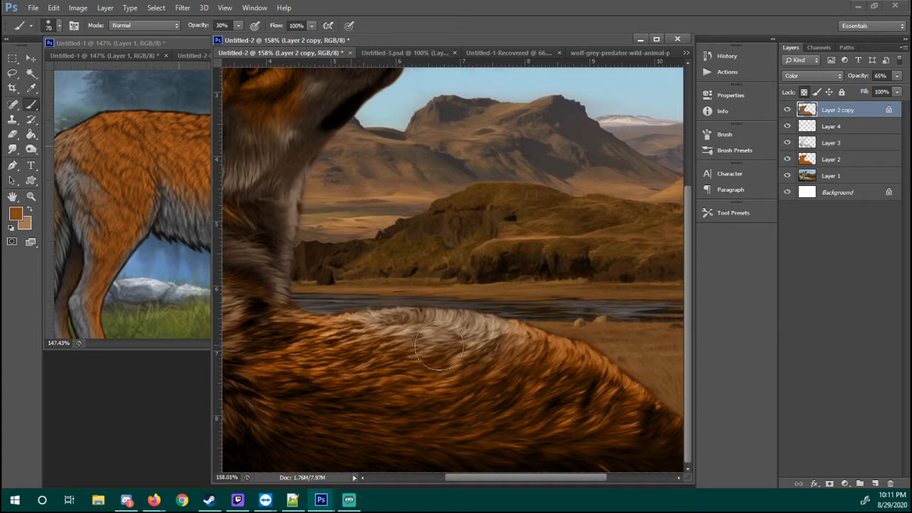
mouse_move(511, 344)
mouse_down()
mouse_move(536, 345)
mouse_move(408, 342)
mouse_move(493, 343)
mouse_move(450, 348)
mouse_move(527, 364)
mouse_up()
View the image at 100%, check it against the reference, and set the opacity of Layer 2 copy to 74%
key(z)
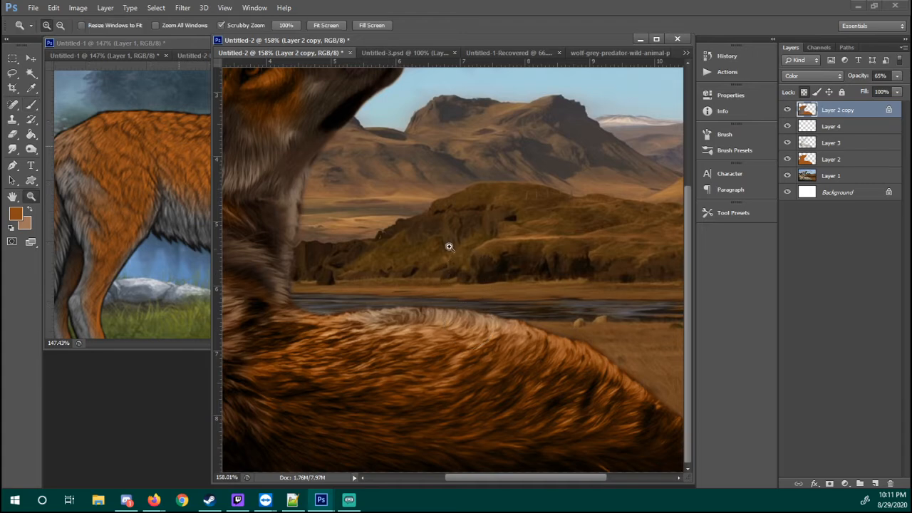
right_click(460, 248)
click(489, 268)
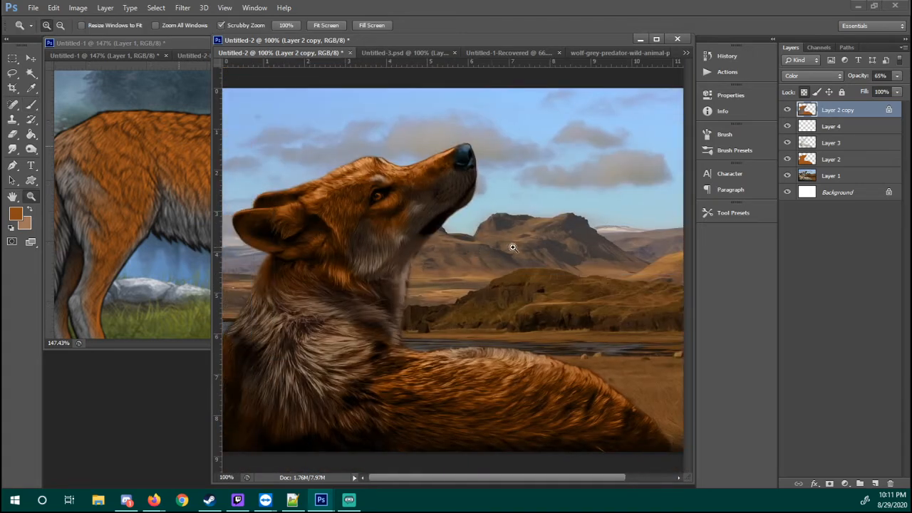
click(192, 279)
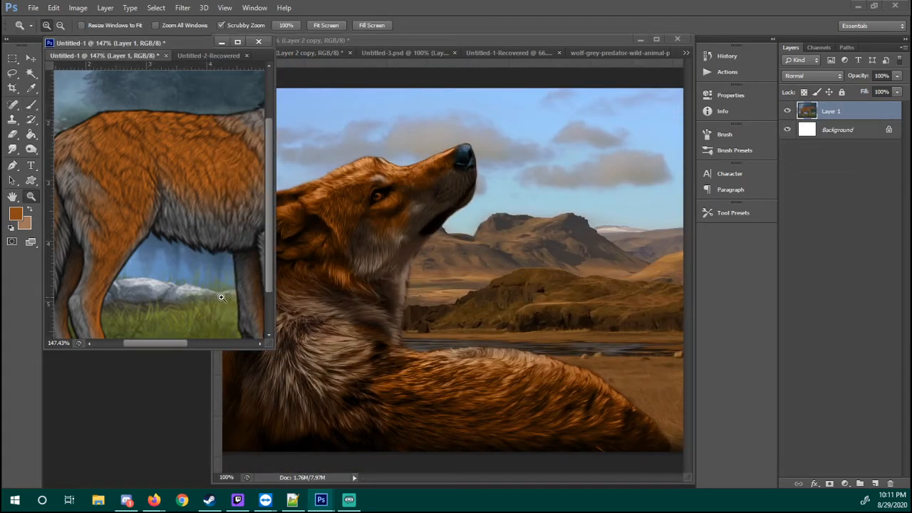
click(308, 249)
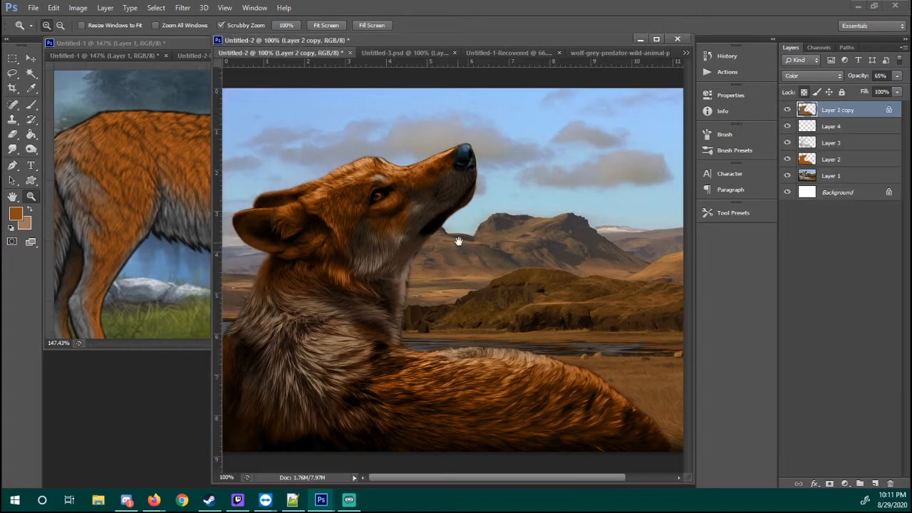
click(896, 77)
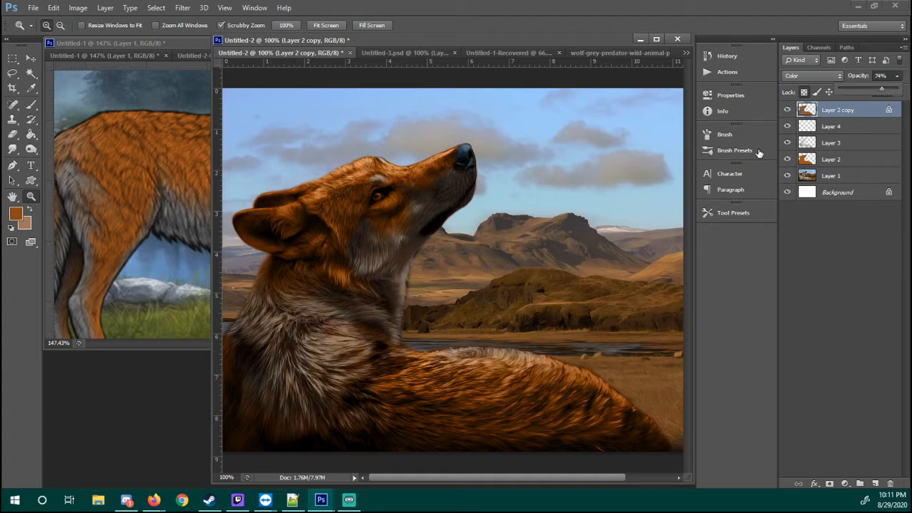
Check the reference wolf's face, add a new layer above Layer 2 copy, and make white the foreground colour with black as background
click(157, 235)
scroll(191, 191, up, 5)
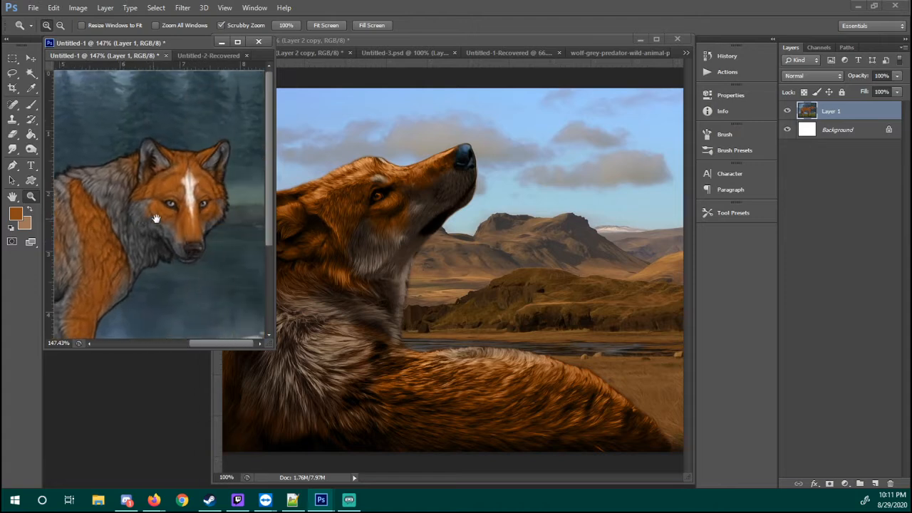
scroll(164, 205, down, 2)
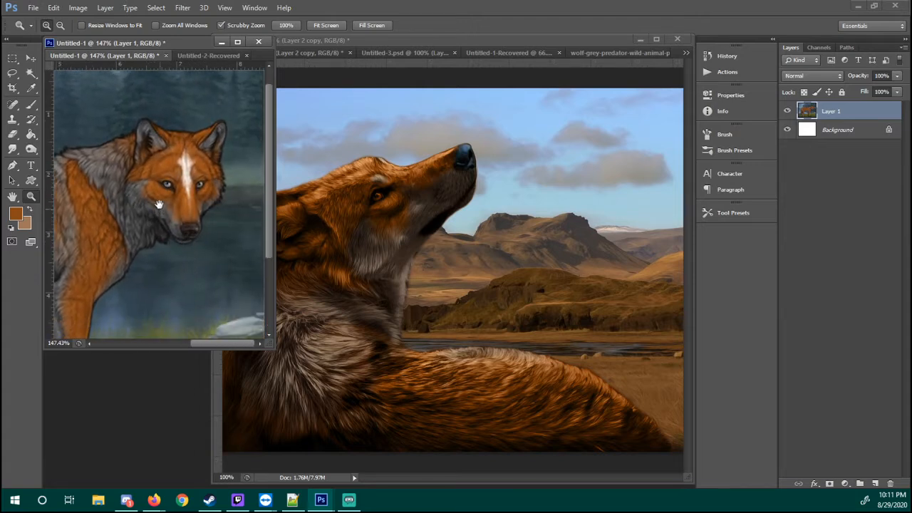
click(536, 282)
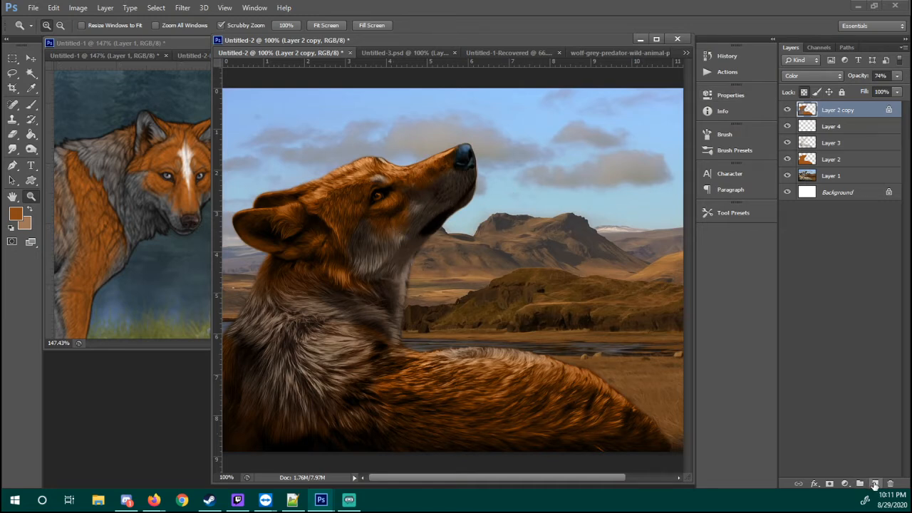
click(874, 483)
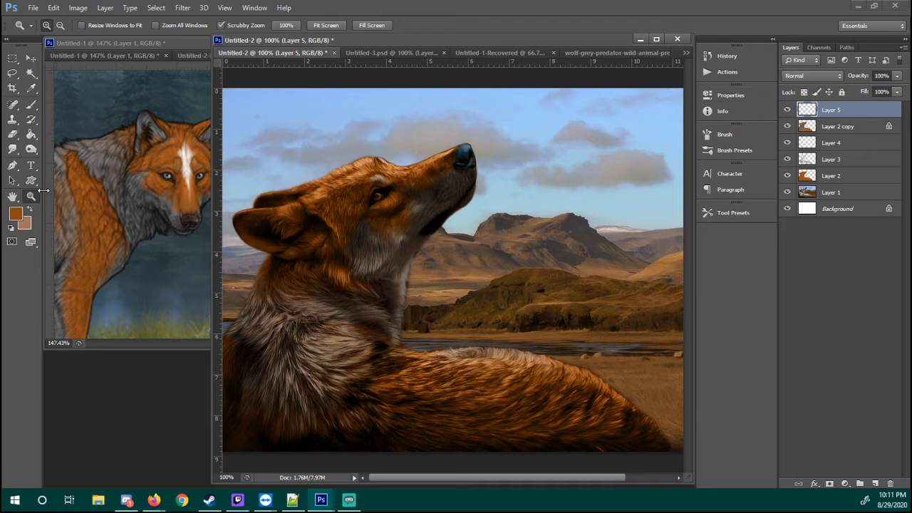
click(12, 229)
click(31, 211)
Paint white over the stock wolf's cheek, lower muzzle and throat on Layer 5 with the 70-pixel brush at 30% opacity
click(410, 220)
key(b)
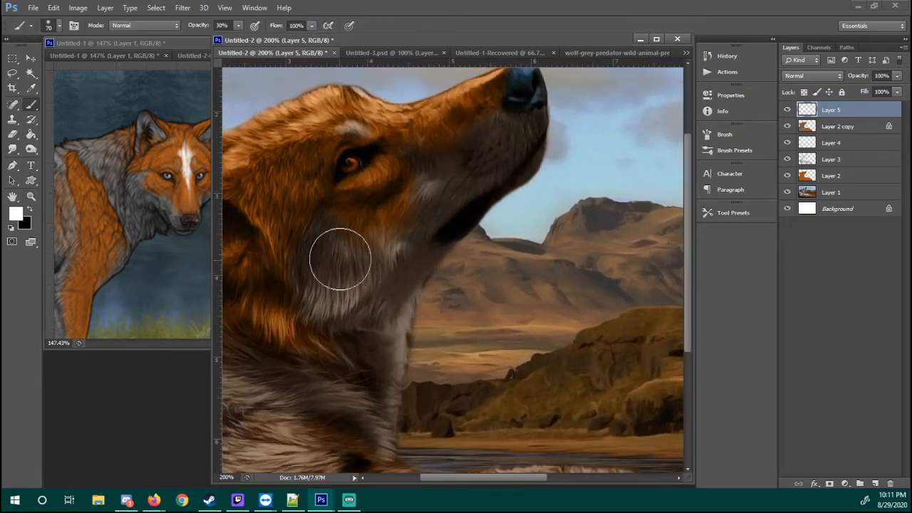
mouse_move(340, 243)
mouse_down()
mouse_move(324, 225)
mouse_move(327, 245)
mouse_move(347, 259)
mouse_move(324, 235)
mouse_move(389, 262)
mouse_move(428, 242)
mouse_move(322, 288)
mouse_move(390, 283)
mouse_move(383, 388)
mouse_move(449, 183)
mouse_move(408, 158)
mouse_up()
mouse_move(486, 161)
mouse_down()
mouse_move(515, 138)
mouse_move(458, 188)
mouse_move(427, 173)
mouse_move(393, 284)
mouse_move(342, 307)
mouse_move(386, 434)
mouse_move(358, 295)
mouse_move(448, 198)
mouse_move(386, 152)
mouse_up()
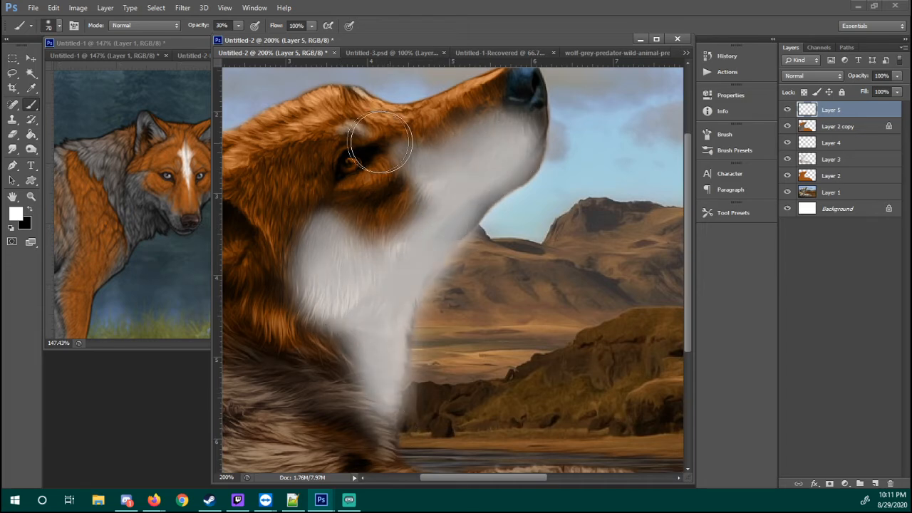
drag(363, 311, 423, 259)
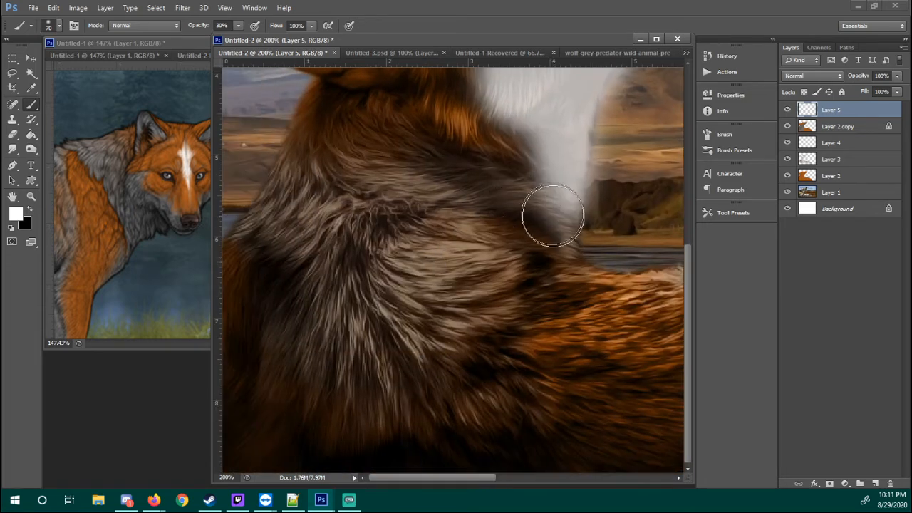
Extend the white paint across the wolf's neck and chest ruff on Layer 5
mouse_move(549, 209)
mouse_down()
mouse_move(321, 189)
mouse_move(285, 149)
mouse_move(347, 234)
mouse_move(280, 336)
mouse_move(434, 391)
mouse_move(463, 347)
mouse_move(415, 259)
mouse_move(476, 364)
mouse_move(277, 157)
mouse_move(482, 187)
mouse_move(331, 214)
mouse_move(349, 356)
mouse_move(465, 360)
mouse_move(480, 418)
mouse_move(440, 411)
mouse_up()
drag(309, 298, 277, 335)
drag(414, 263, 459, 257)
drag(520, 210, 514, 305)
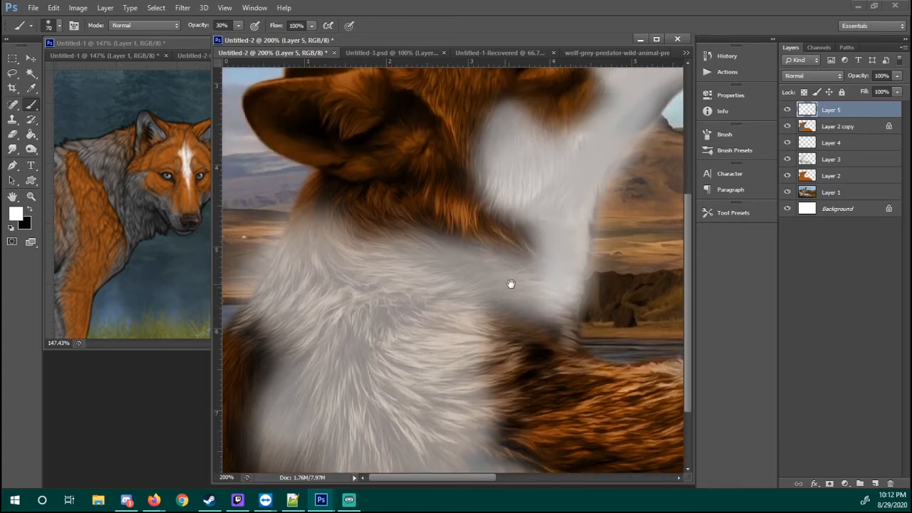
Soften the edges of the white around the neck, cheek and muzzle with the 100-pixel eraser at 30% opacity
key(e)
mouse_move(407, 204)
mouse_down()
mouse_move(519, 260)
mouse_move(388, 227)
mouse_move(407, 204)
mouse_move(306, 183)
mouse_move(356, 291)
mouse_move(412, 173)
mouse_up()
mouse_move(300, 321)
mouse_down()
mouse_move(260, 387)
mouse_move(448, 472)
mouse_move(534, 285)
mouse_move(332, 412)
mouse_move(295, 407)
mouse_move(604, 221)
mouse_up()
mouse_move(569, 82)
mouse_down()
mouse_move(554, 236)
mouse_move(535, 280)
mouse_up()
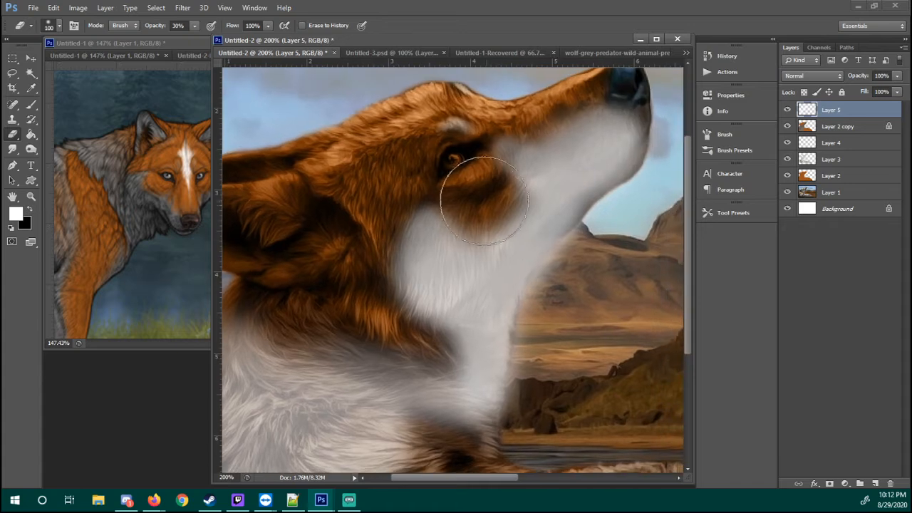
mouse_move(484, 199)
mouse_down()
mouse_move(468, 150)
mouse_move(584, 122)
mouse_up()
drag(564, 181, 597, 178)
mouse_move(456, 270)
mouse_down()
mouse_move(433, 301)
mouse_move(401, 254)
mouse_move(513, 187)
mouse_move(557, 110)
mouse_up()
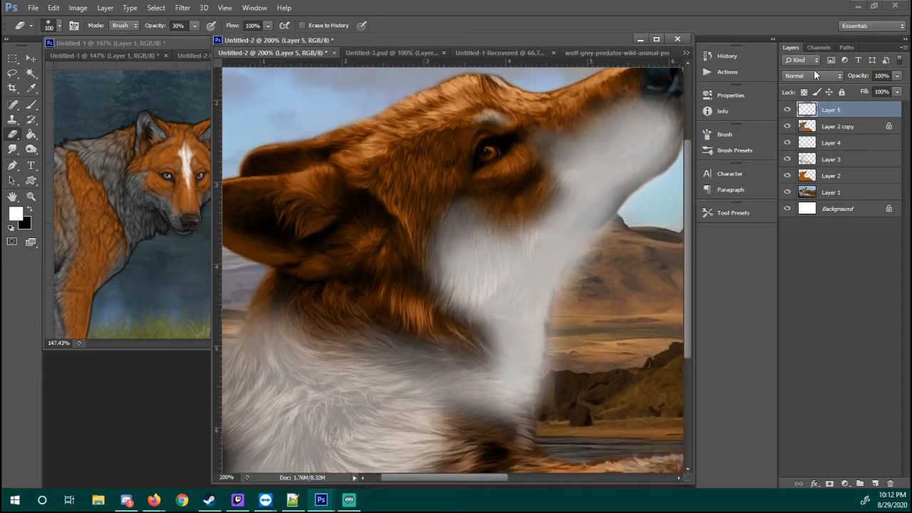
Set Layer 5's blend mode to Soft Light and its opacity to 44%, checking the image at 100% zoom
click(812, 75)
click(805, 241)
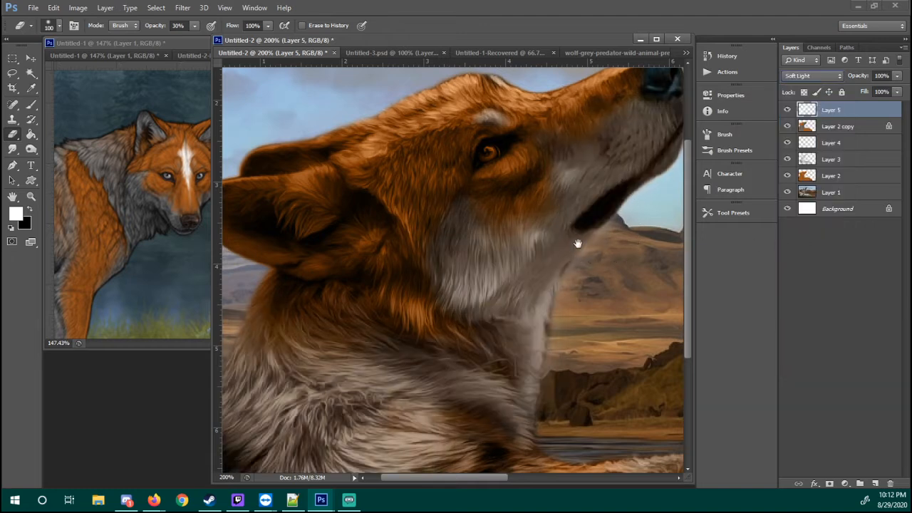
drag(577, 244, 595, 216)
key(z)
right_click(574, 242)
click(605, 265)
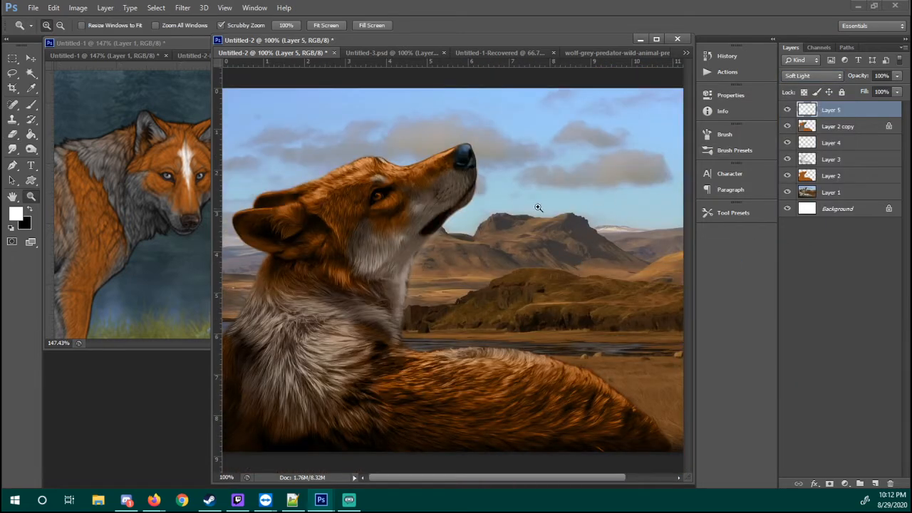
click(897, 77)
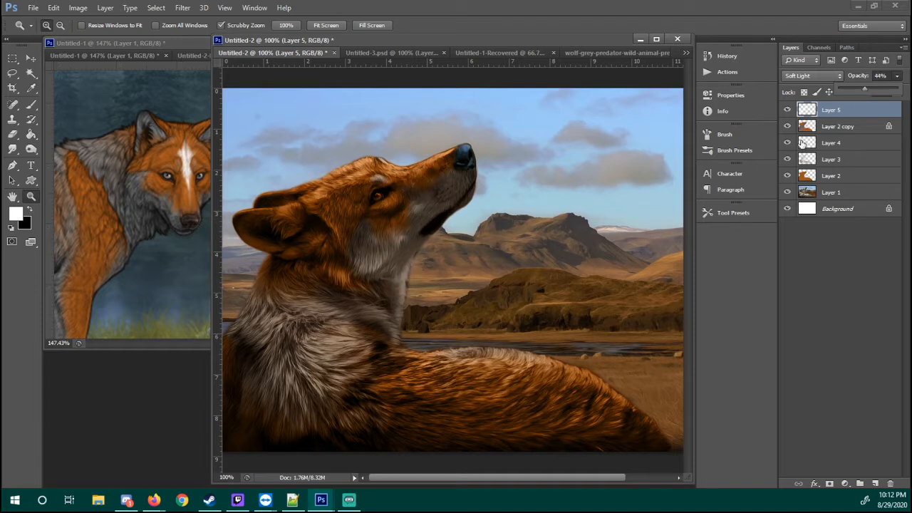
Hide and show Layer 5 repeatedly to compare the wolf with and without the white highlights
click(830, 142)
click(787, 110)
click(787, 110)
click(787, 110)
click(787, 110)
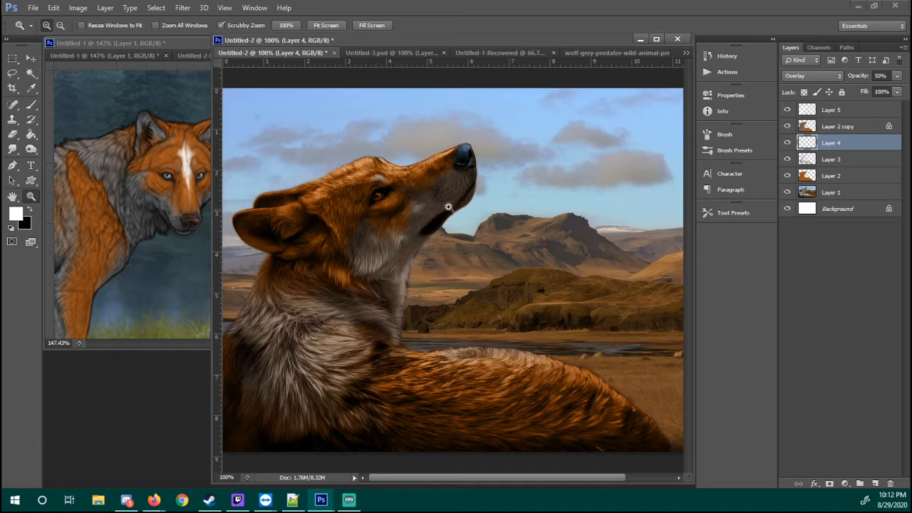
click(788, 111)
click(788, 111)
click(787, 111)
click(787, 110)
click(787, 110)
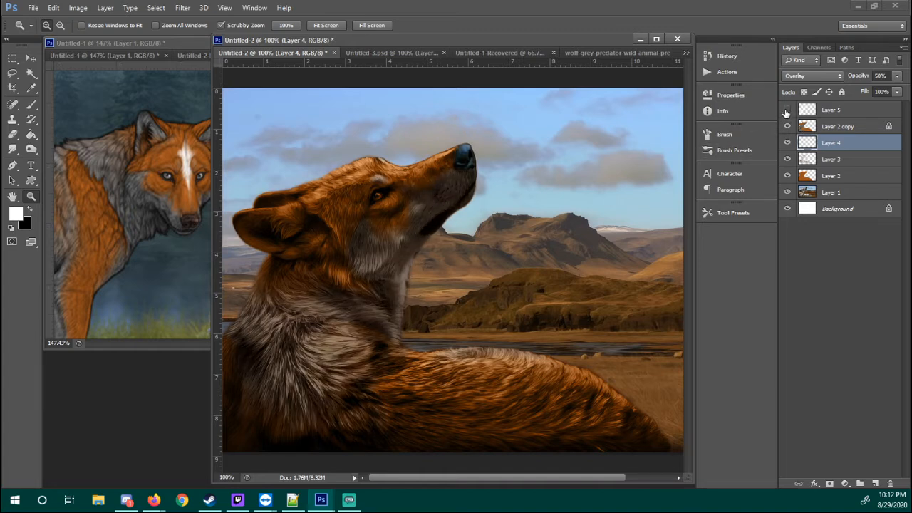
click(787, 110)
Set the eraser opacity to 100% and compare the neck fur with Layer 5 and with Layer 4 hidden and shown
key(b)
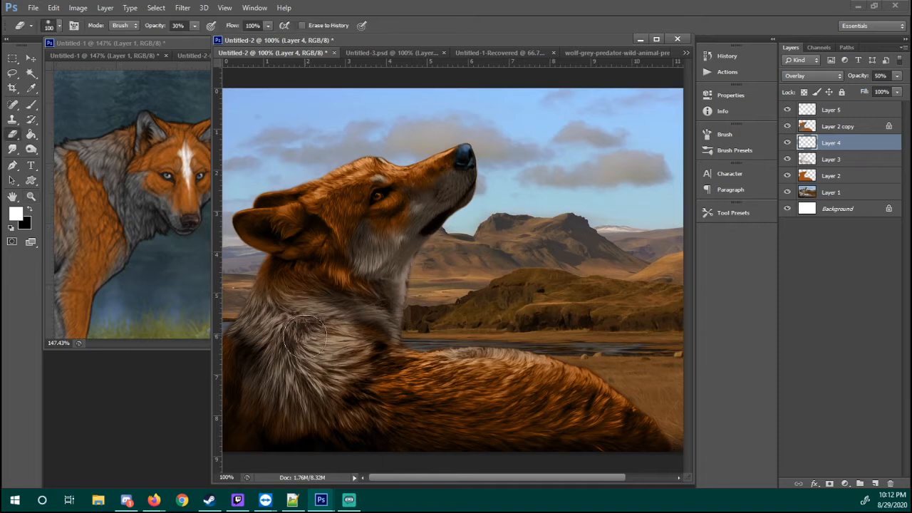
key(5)
key(1)
key(0)
click(787, 111)
click(786, 112)
click(787, 111)
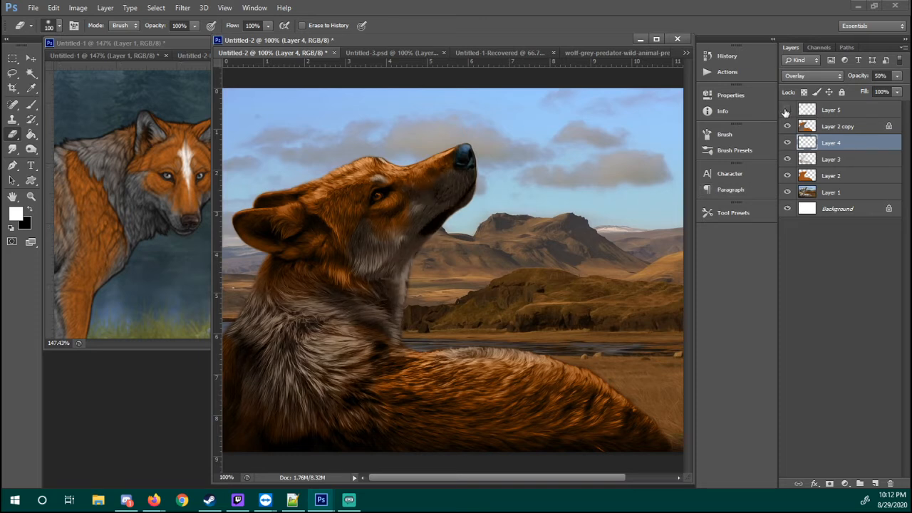
click(786, 112)
click(786, 144)
click(787, 144)
click(787, 144)
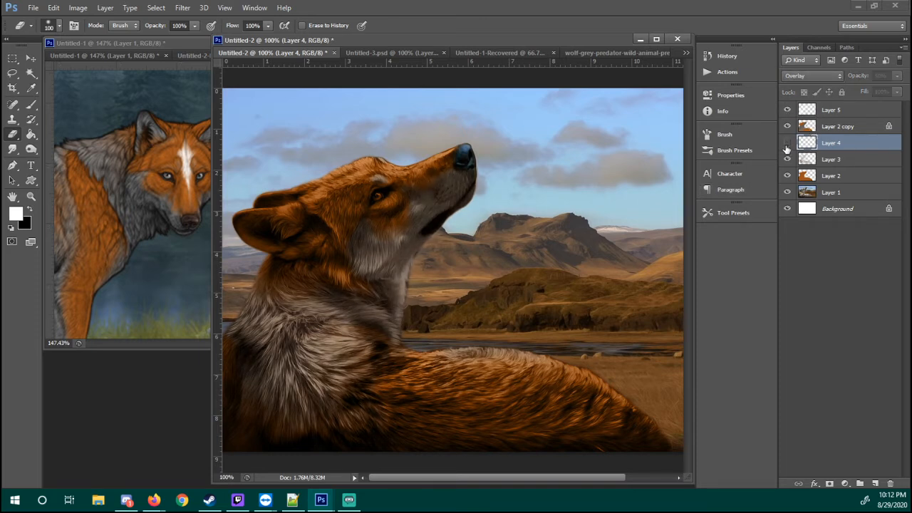
click(788, 145)
click(788, 145)
click(789, 144)
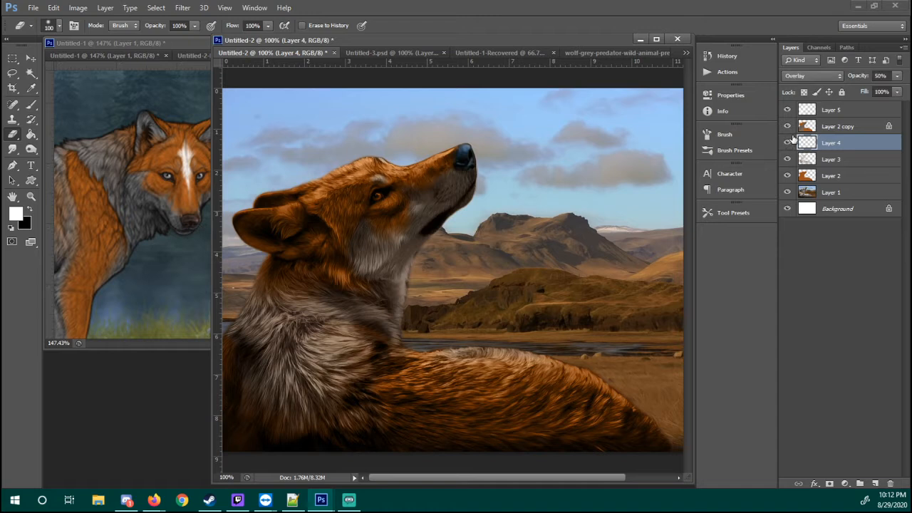
Try to erase the white on the wolf's neck and shoulder on Layer 5 at 100% eraser opacity
click(813, 112)
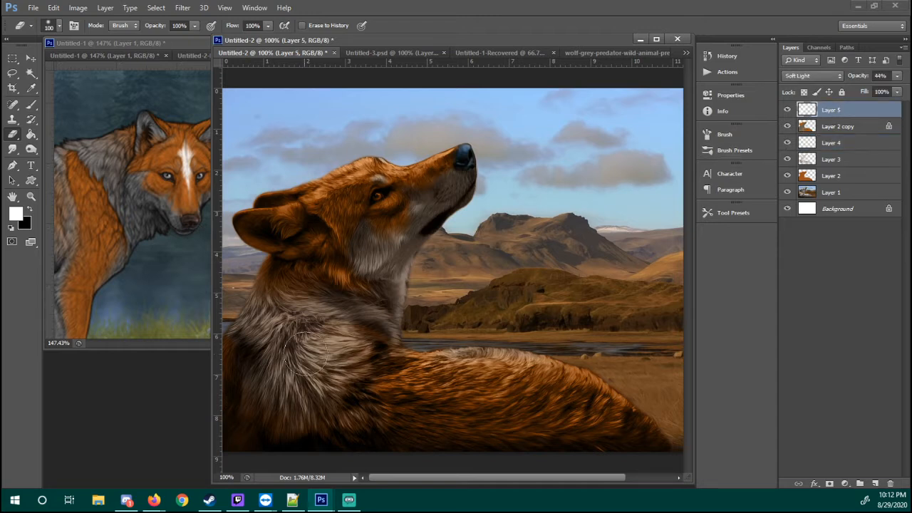
drag(289, 331, 316, 377)
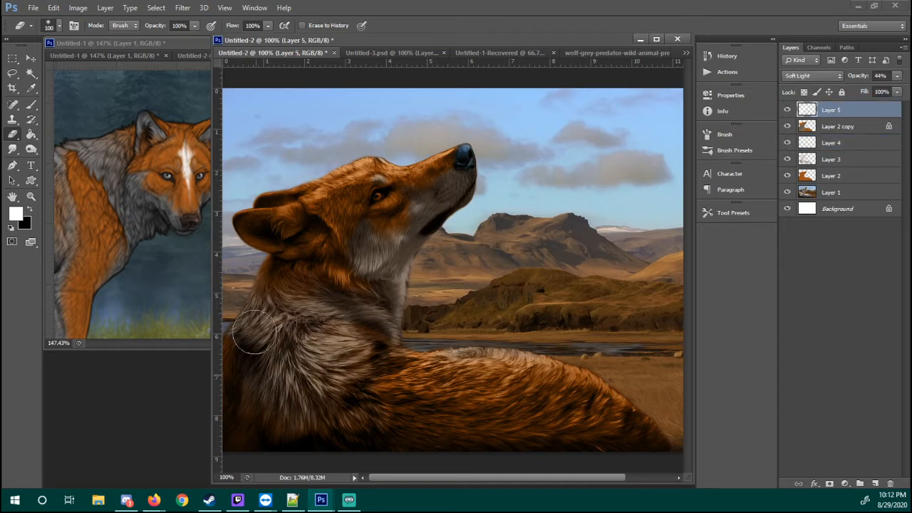
key(ctrl+alt+z)
key(ctrl+alt+z)
Reduce the neck white on Layer 5 with the 100-pixel eraser at 50% opacity and check it against the hidden layer
click(848, 114)
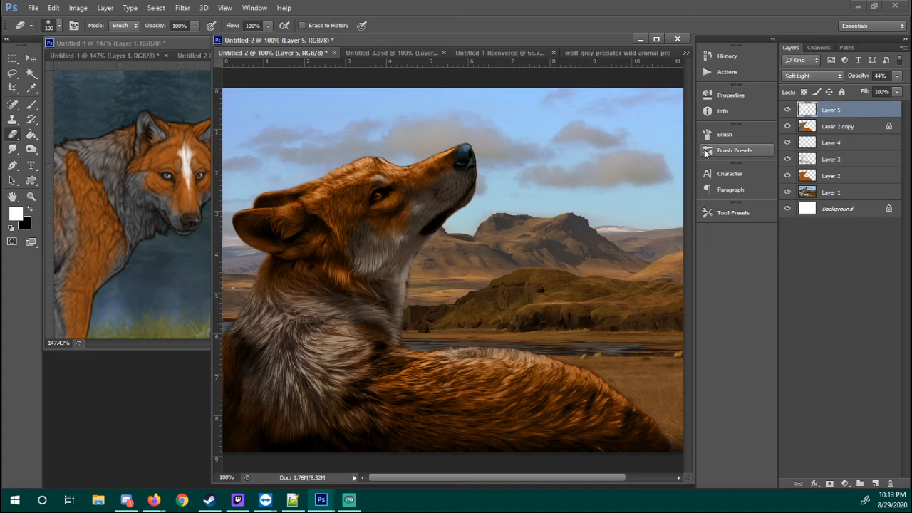
key(5)
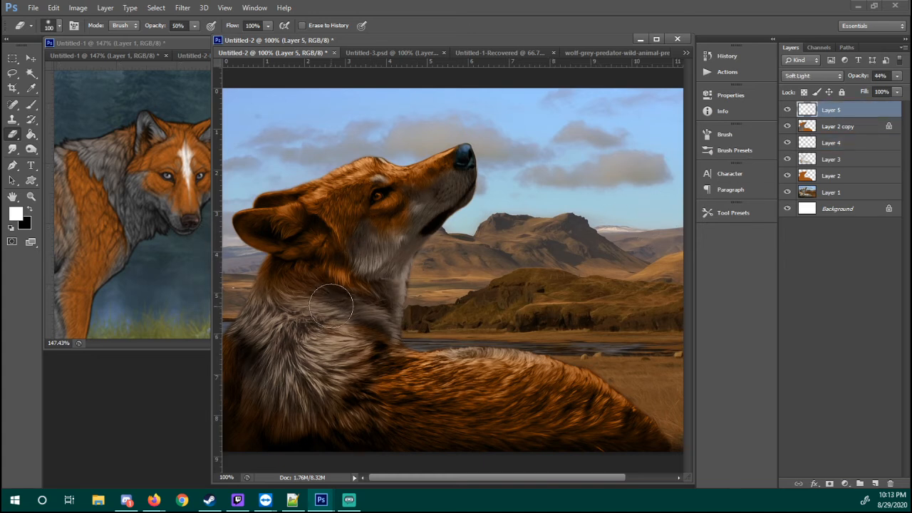
mouse_move(333, 302)
mouse_down()
mouse_move(313, 322)
mouse_move(322, 315)
mouse_move(349, 349)
mouse_move(333, 332)
mouse_move(363, 337)
mouse_move(348, 373)
mouse_up()
click(787, 110)
click(786, 110)
Set Layer 2 copy's opacity to 87% and compare the wolf with Layer 5 hidden and shown
click(859, 127)
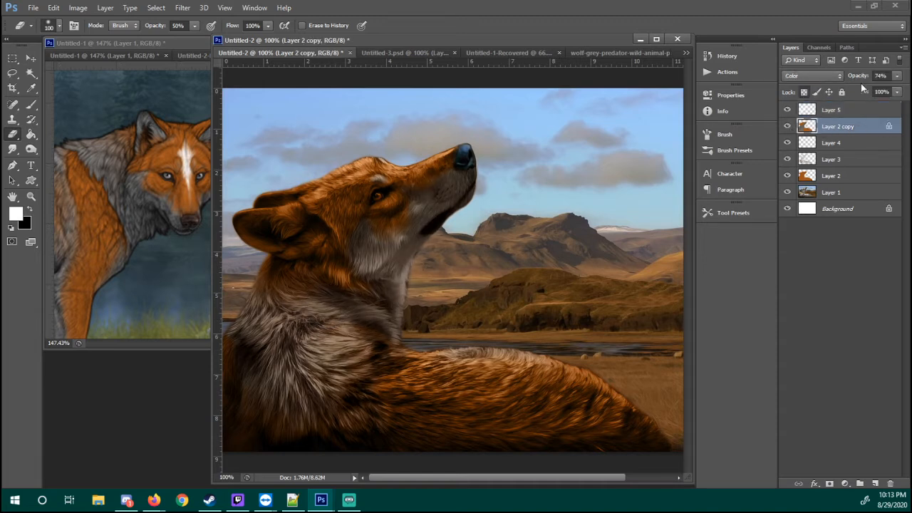
drag(854, 79, 854, 79)
click(787, 110)
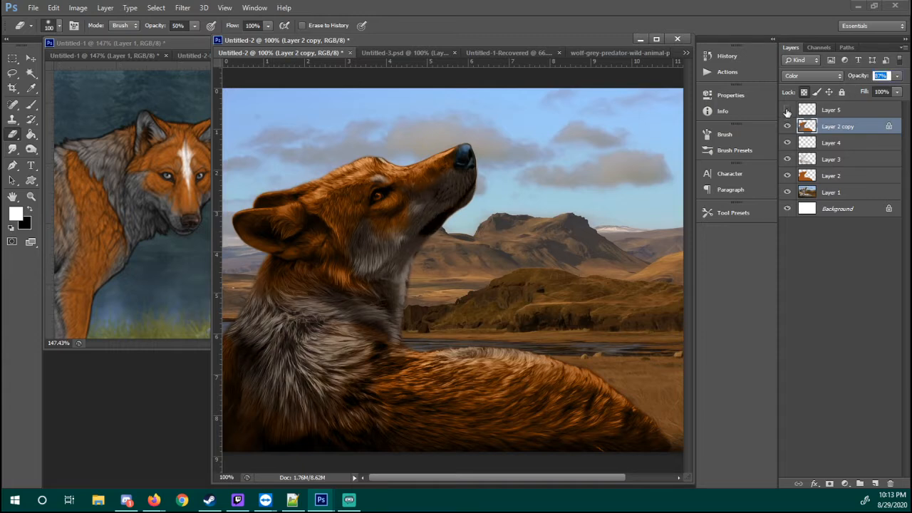
click(787, 110)
click(788, 110)
click(788, 110)
click(788, 110)
click(787, 111)
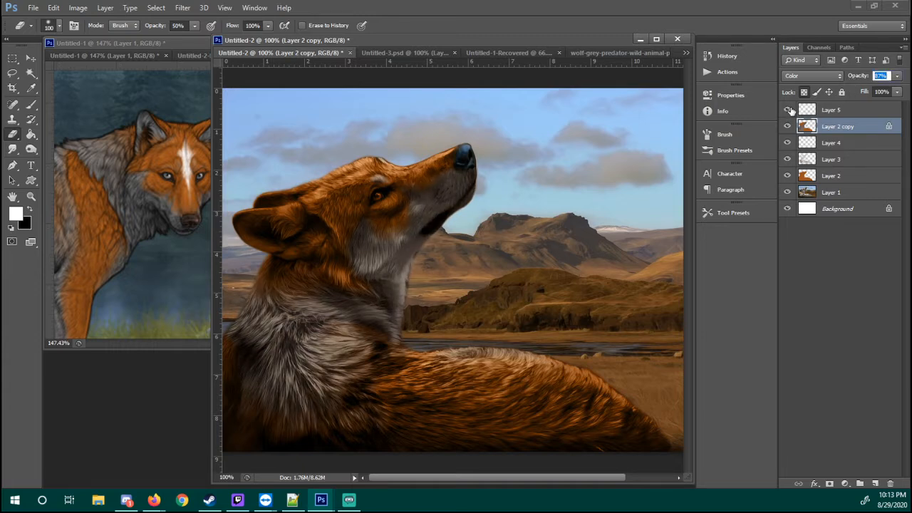
click(788, 110)
click(789, 110)
click(789, 111)
click(789, 110)
Examine the throat edge up close for white spilling onto the landscape by hiding and showing Layer 5
key(z)
drag(435, 290, 478, 278)
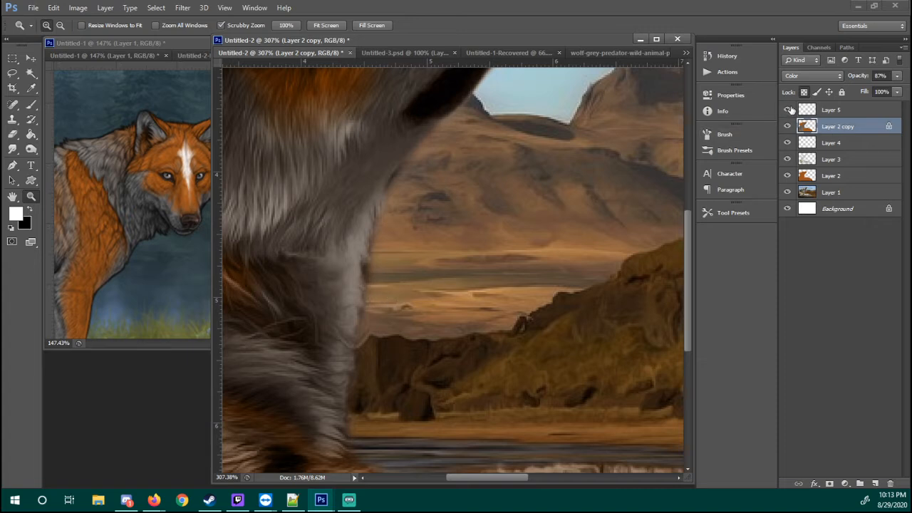
click(788, 111)
click(788, 111)
click(788, 111)
click(787, 111)
click(787, 110)
click(788, 111)
Paint white over the landscape beside the throat on Layer 5 with the 70-pixel brush at 100% opacity
key(b)
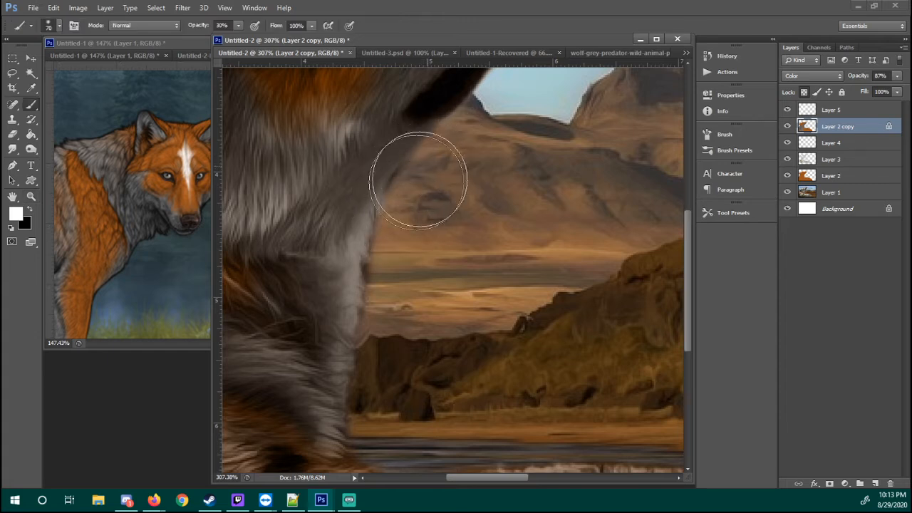
drag(201, 27, 280, 30)
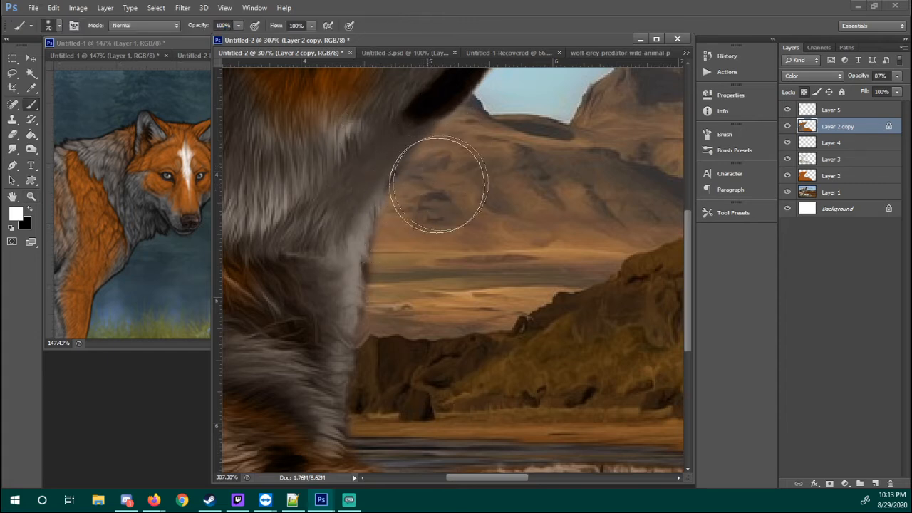
click(821, 115)
mouse_move(405, 167)
mouse_down()
mouse_move(409, 235)
mouse_move(451, 226)
mouse_up()
mouse_move(479, 257)
mouse_down()
mouse_move(475, 196)
mouse_move(514, 222)
mouse_move(541, 210)
mouse_move(556, 165)
mouse_move(508, 227)
mouse_up()
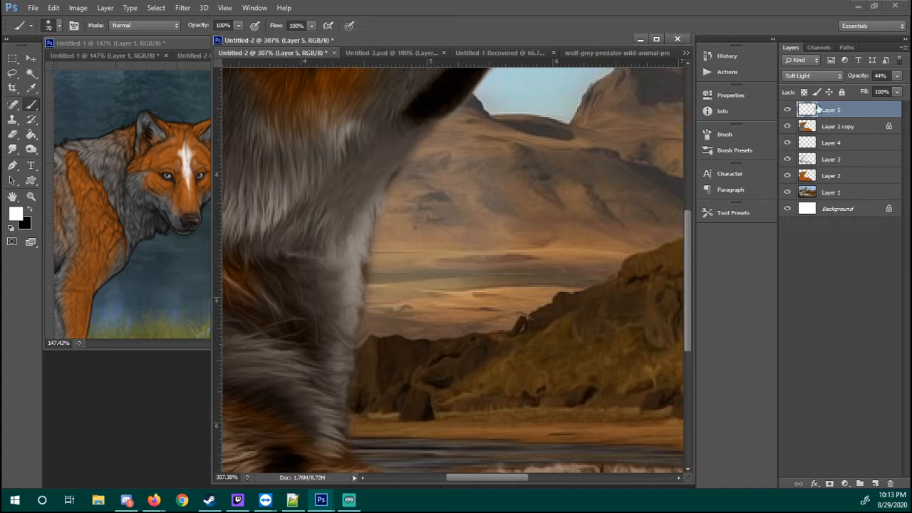
Load Layer 2's outline as a selection, invert it, clear Layer 5's white outside the wolf, deselect and view at 100%
ctrl+click(810, 176)
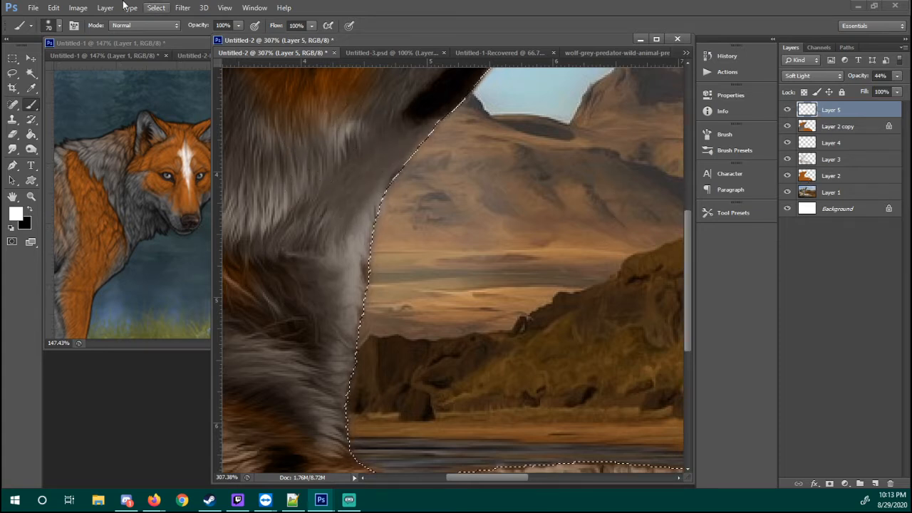
click(156, 7)
click(215, 55)
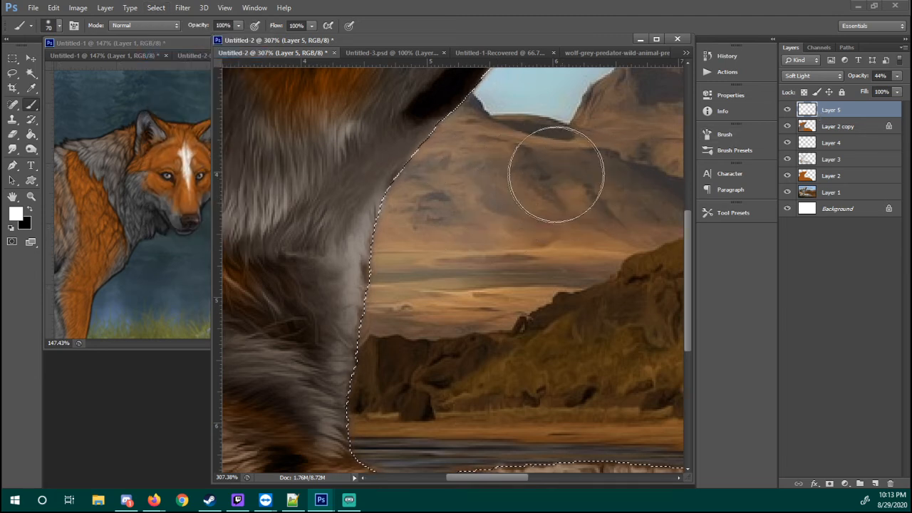
key(ctrl+z)
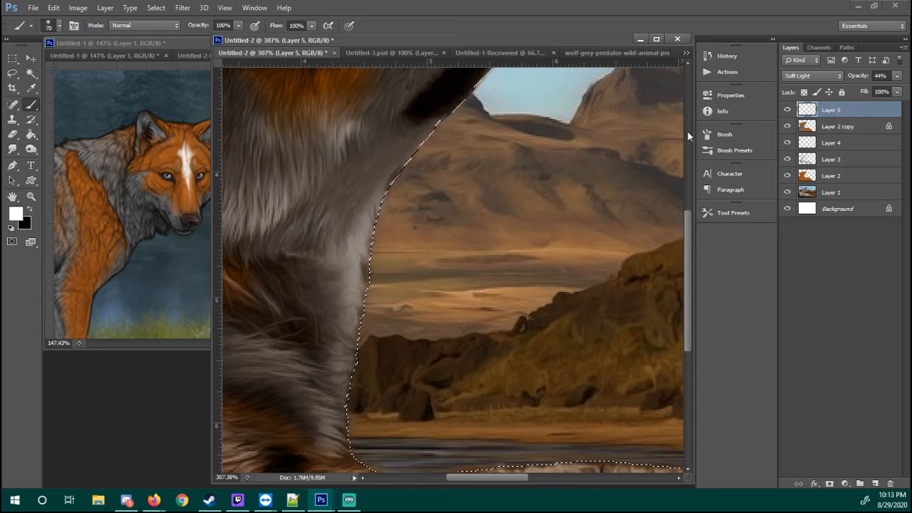
key(m)
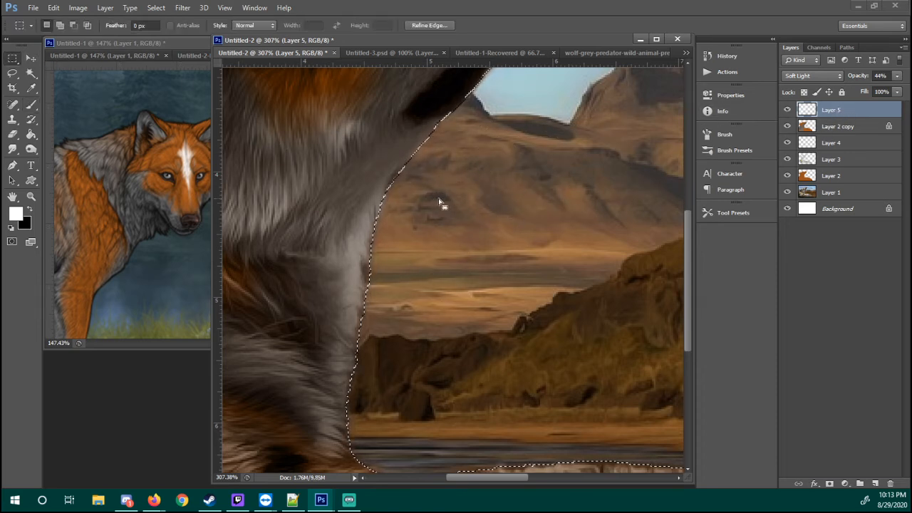
key(ctrl+d)
key(z)
right_click(477, 205)
click(509, 238)
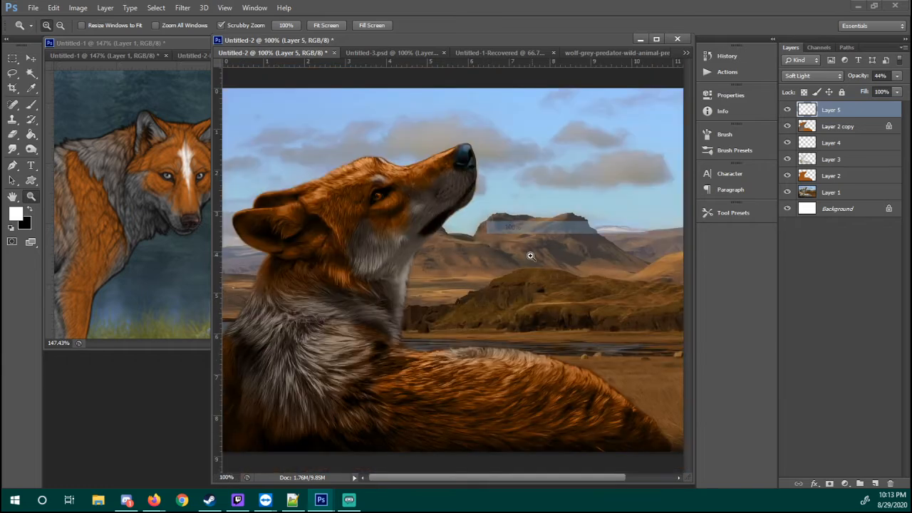
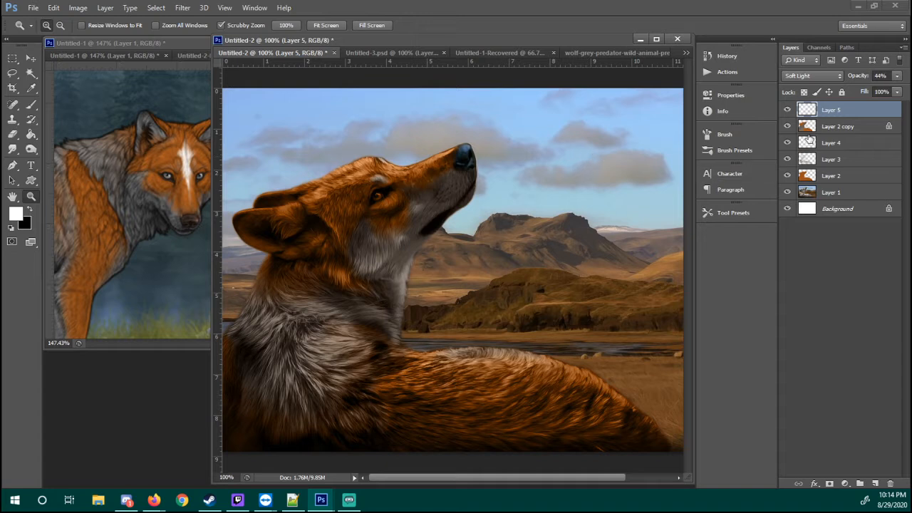
Set Layer 2 copy's opacity to 100% and, using its outline as the selection, paste a copy of Layer 1's wolf above Layer 5
click(830, 126)
drag(858, 76, 893, 87)
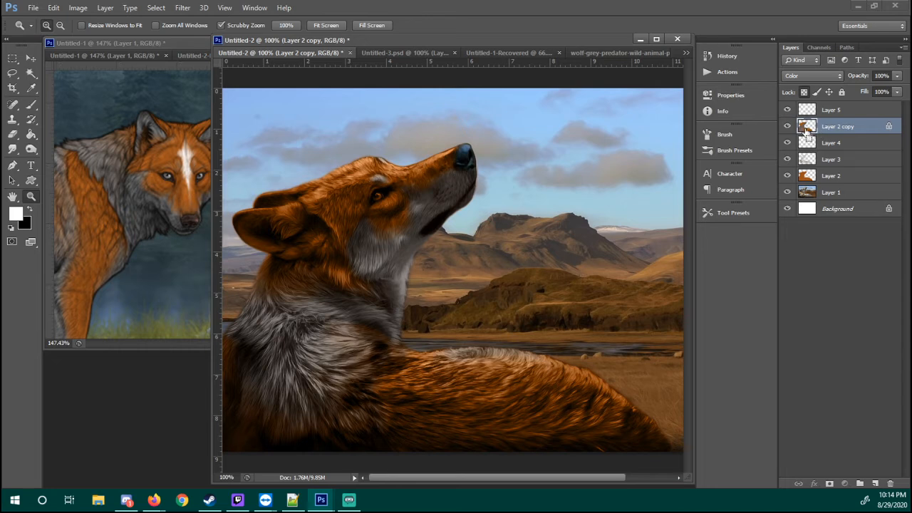
ctrl+click(807, 128)
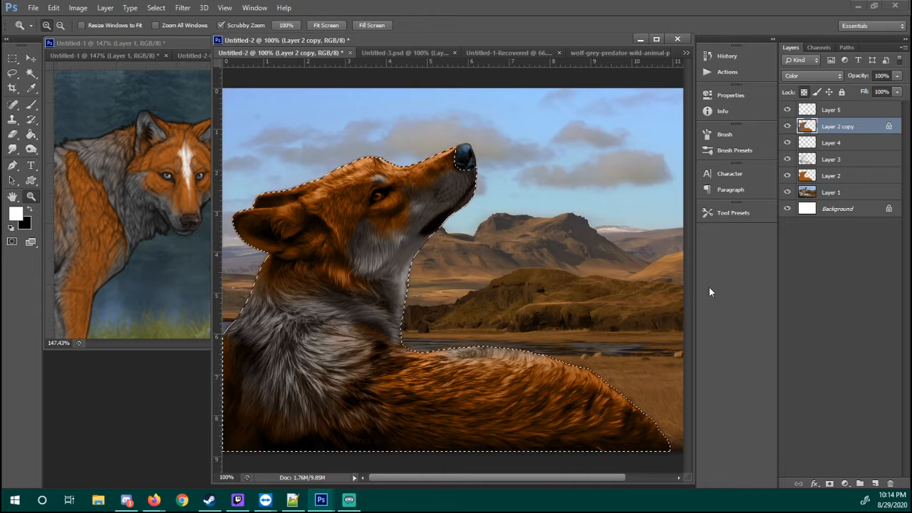
click(810, 196)
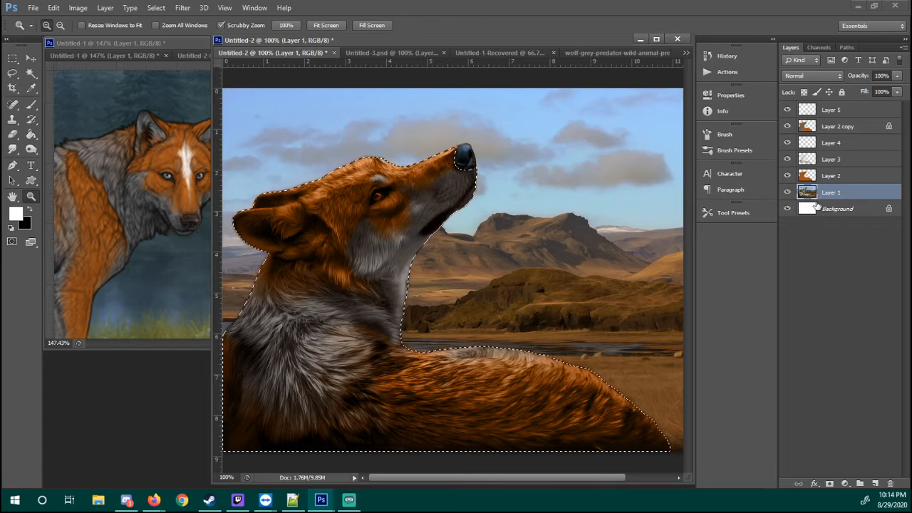
click(830, 112)
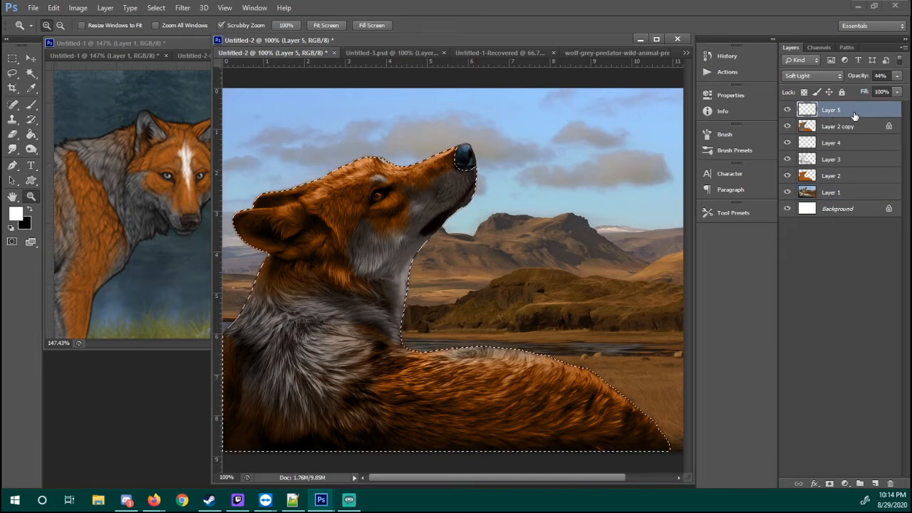
key(ctrl+v)
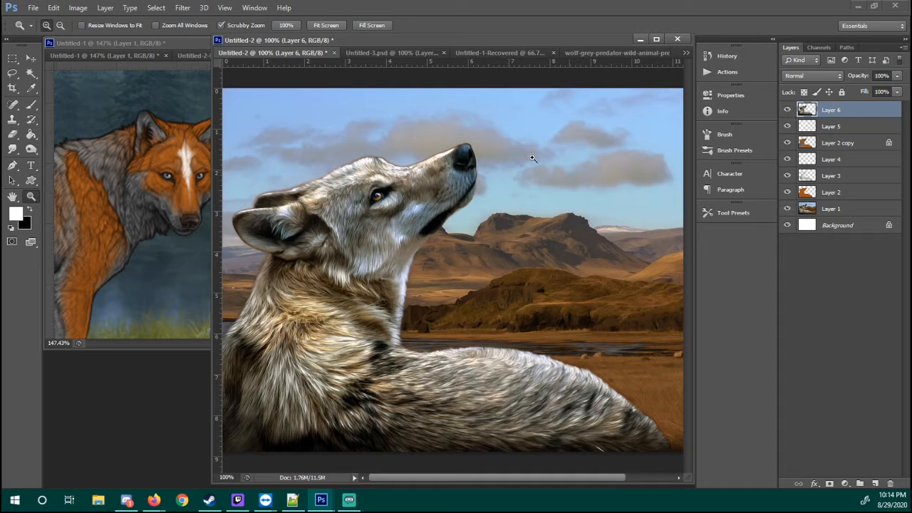
Set the pasted wolf layer's blend mode to Color and its opacity to 29%
click(805, 76)
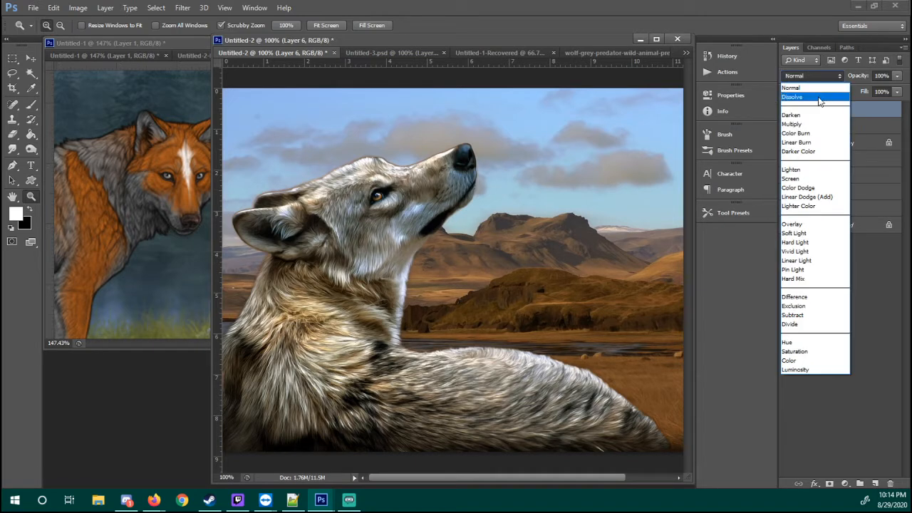
click(811, 362)
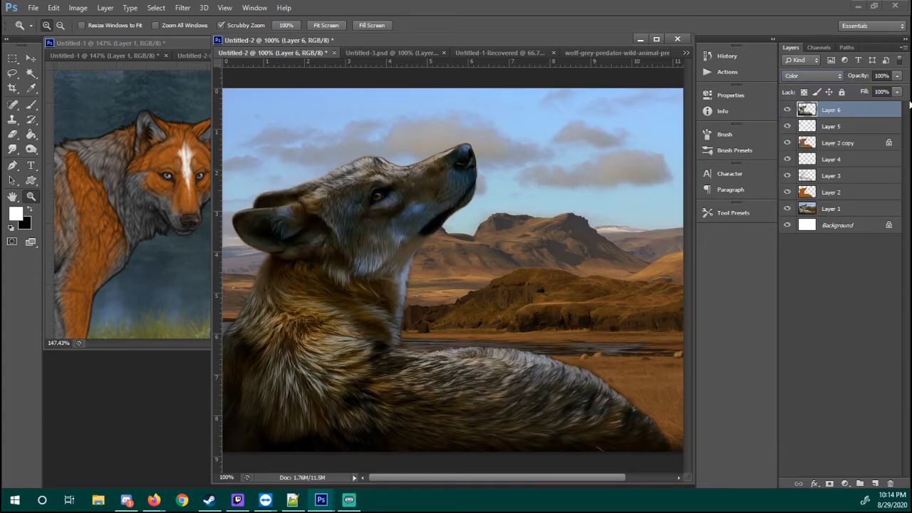
click(832, 76)
click(832, 76)
click(836, 76)
click(836, 76)
click(832, 76)
click(832, 76)
click(895, 79)
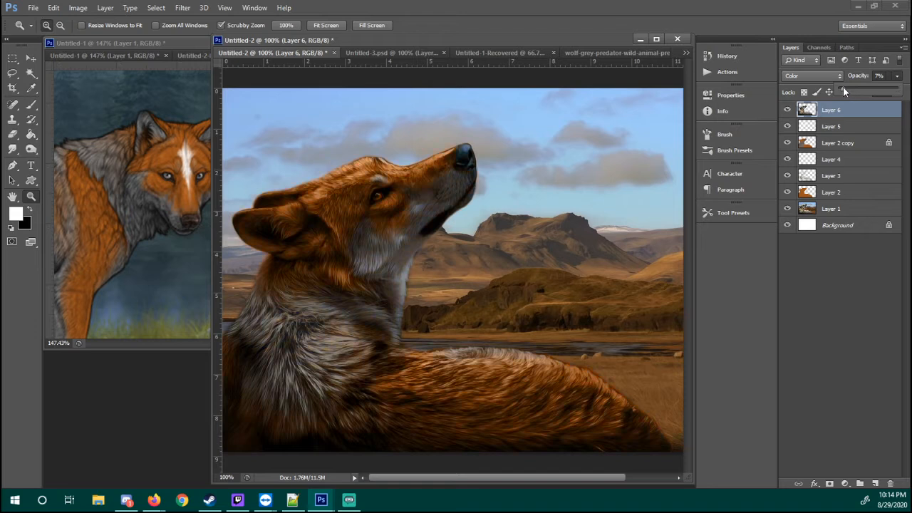
drag(843, 90, 855, 87)
click(812, 132)
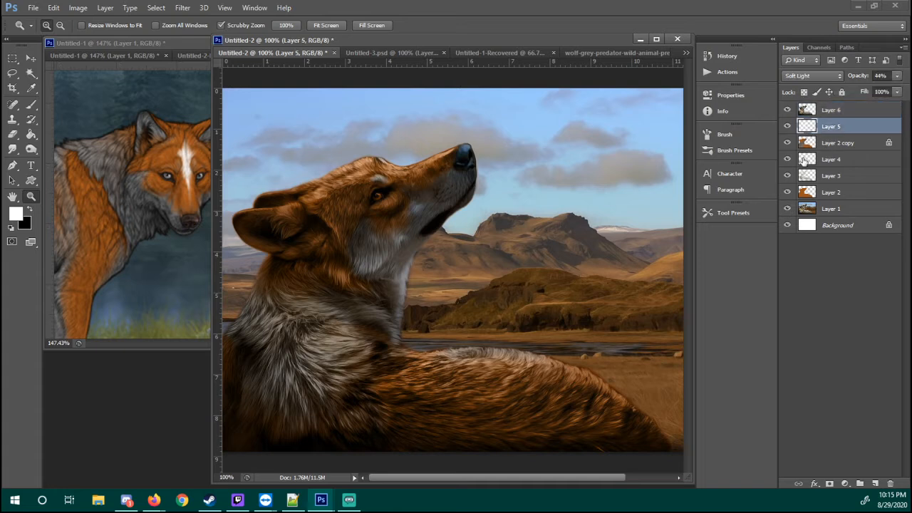
Compare the wolf with Layer 6 hidden and shown, and lower that layer's opacity to 18%
click(787, 111)
click(787, 110)
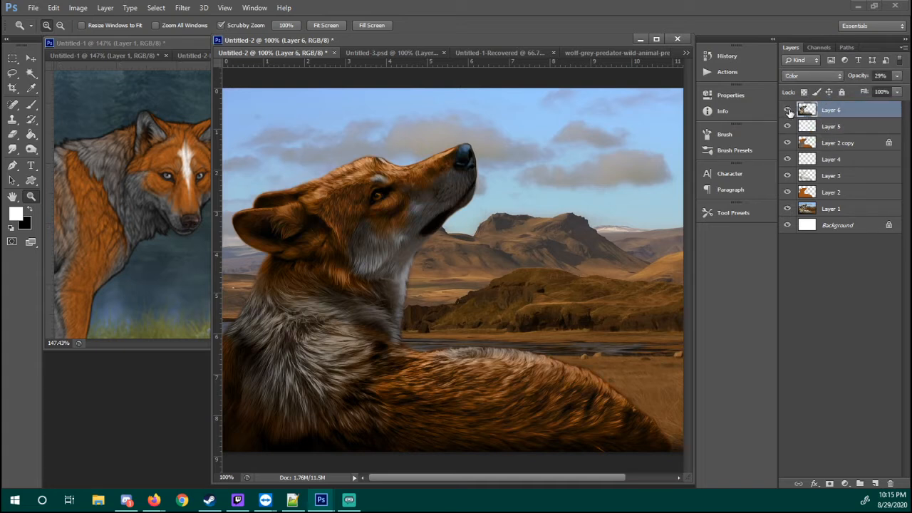
click(787, 111)
click(789, 110)
click(787, 110)
click(787, 110)
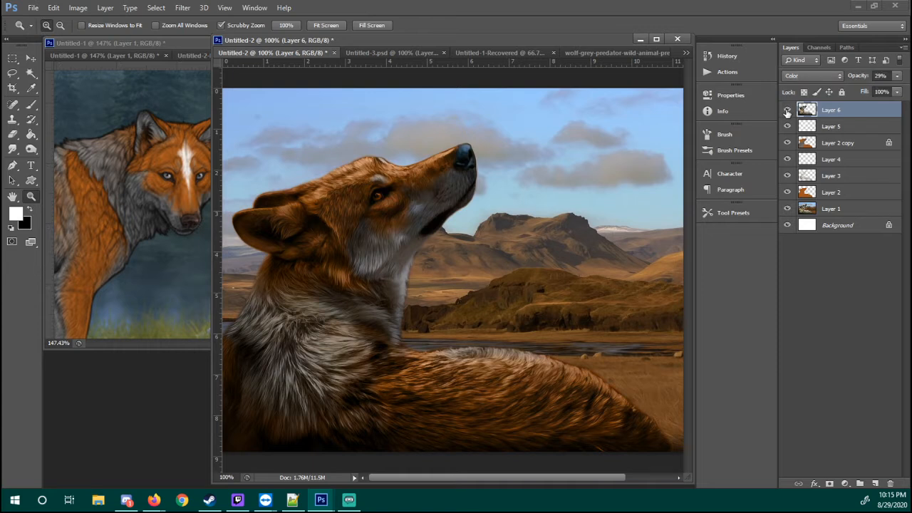
click(895, 76)
click(832, 126)
click(787, 110)
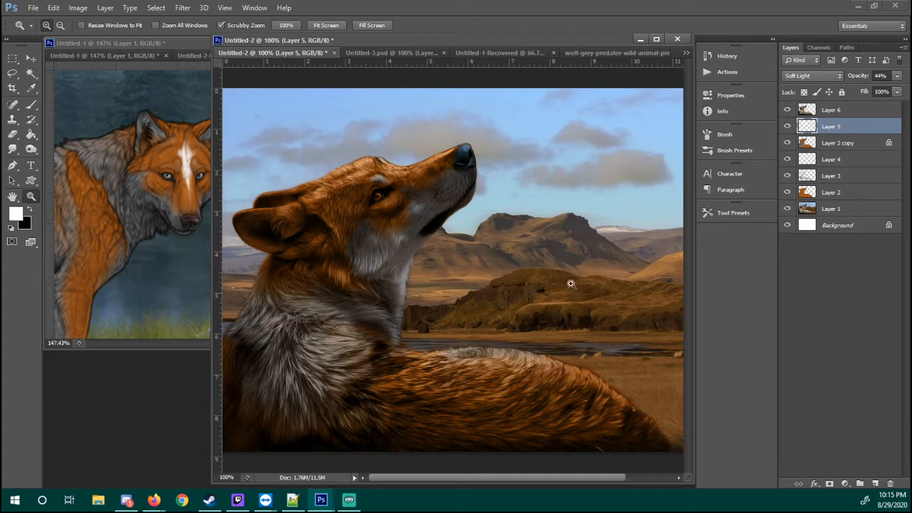
Sample a grey at the throat's edge and try painting it inside the near ear on Layer 2 copy at 100% brush opacity
click(857, 142)
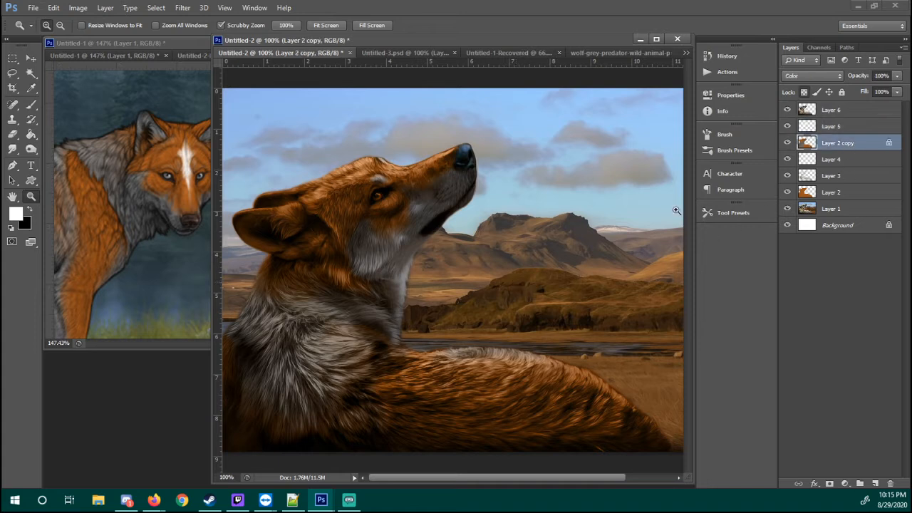
key(i)
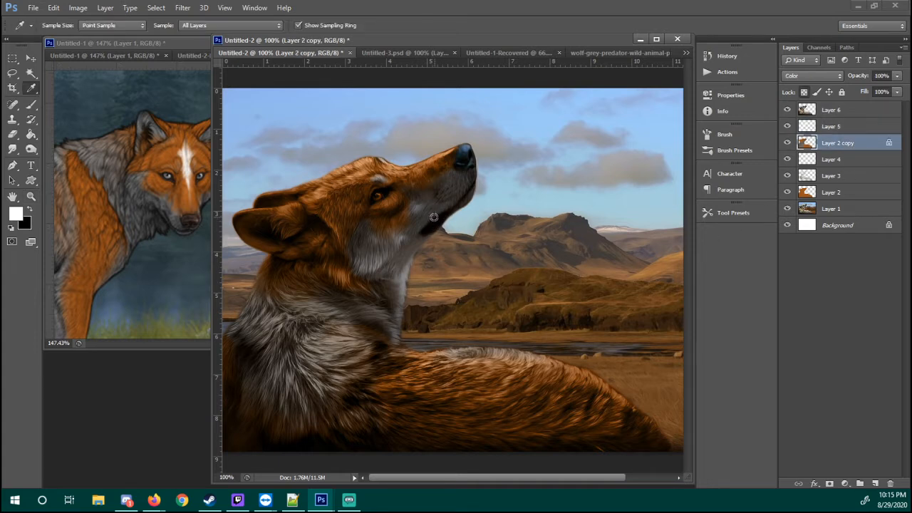
click(410, 275)
key(z)
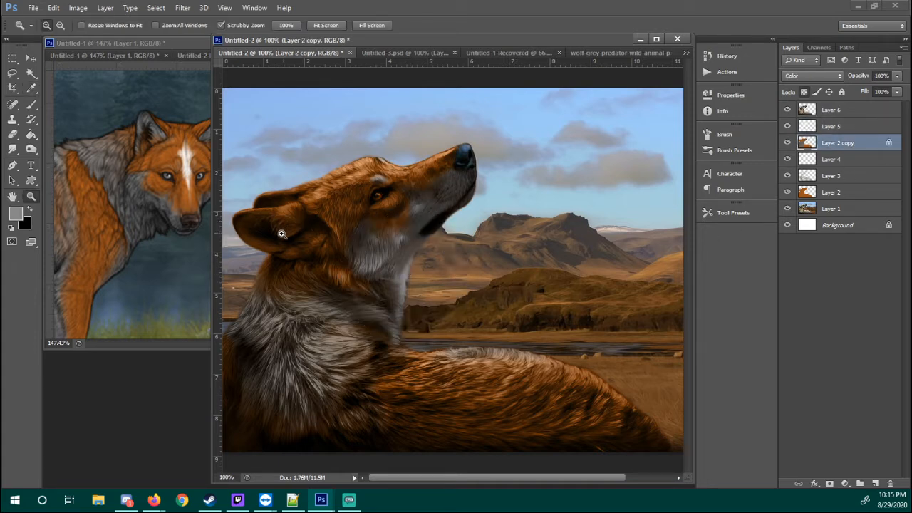
mouse_move(281, 234)
mouse_down()
mouse_move(311, 212)
mouse_move(332, 246)
mouse_move(332, 230)
mouse_move(309, 238)
mouse_move(319, 252)
mouse_move(287, 246)
mouse_up()
key(b)
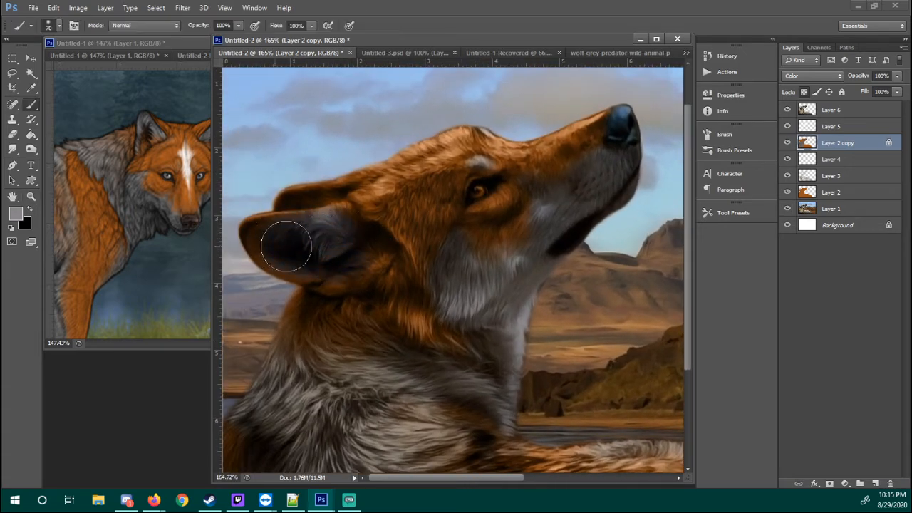
key(ctrl+z)
Paint grey over the inside of the near ear on Layer 2 copy at 50% brush opacity
click(857, 126)
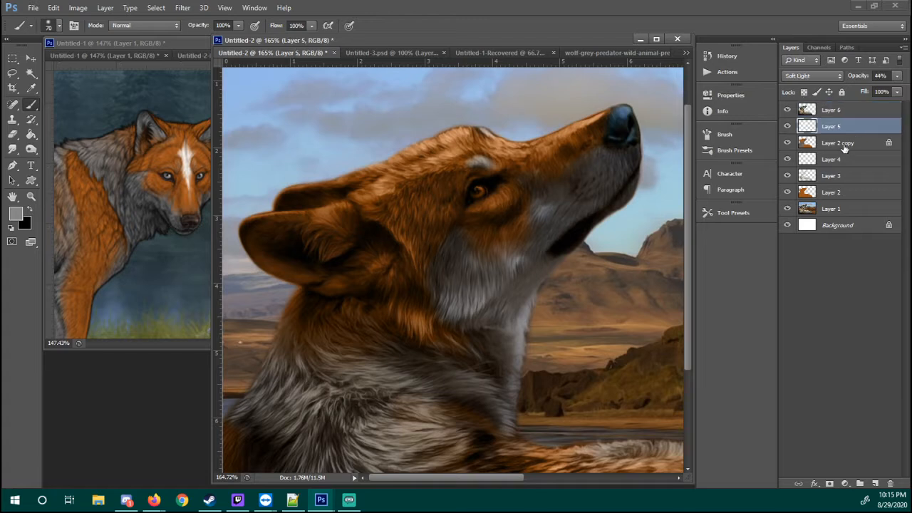
click(844, 146)
key(5)
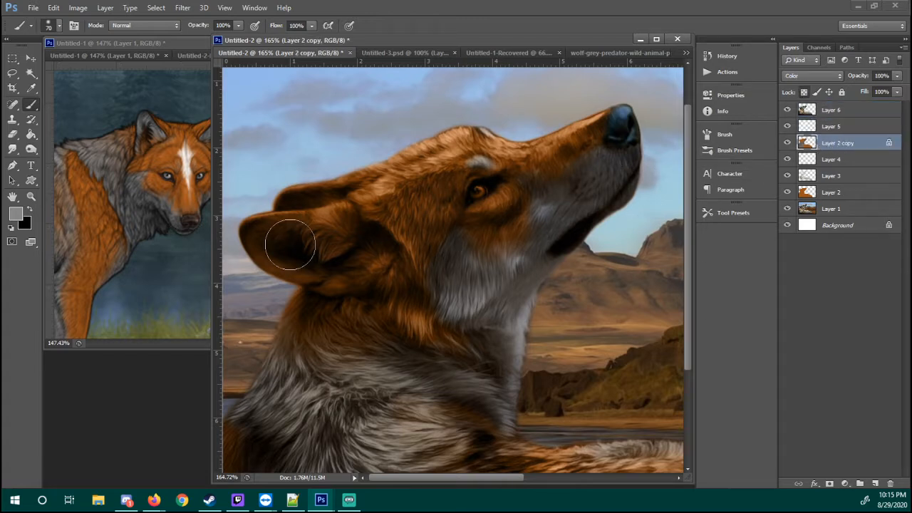
scroll(346, 234, down, 1)
mouse_move(334, 226)
mouse_down()
mouse_move(354, 215)
mouse_move(293, 226)
mouse_move(339, 252)
mouse_move(363, 247)
mouse_move(306, 231)
mouse_move(327, 234)
mouse_move(296, 247)
mouse_move(379, 258)
mouse_move(284, 238)
mouse_move(263, 221)
mouse_move(358, 249)
mouse_move(272, 228)
mouse_move(362, 231)
mouse_up()
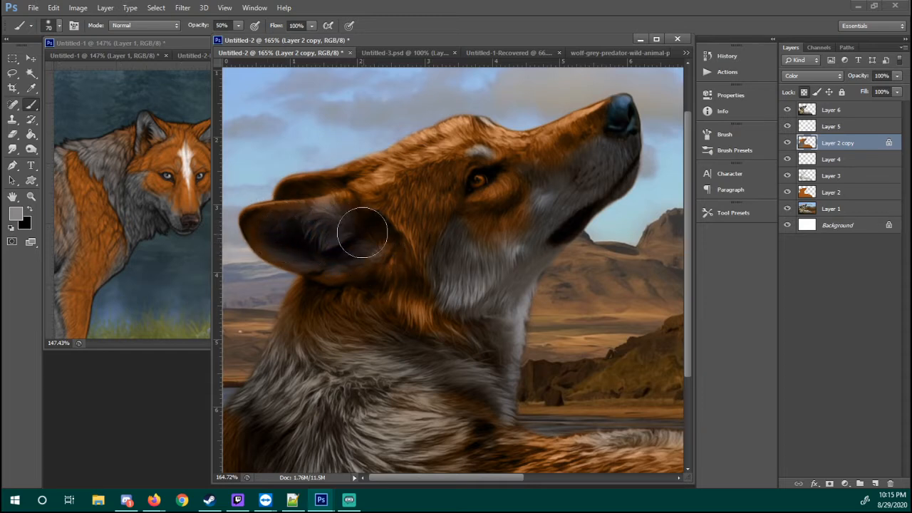
Sample orange from the reference wolf's head and paint it around the base of the near ear at reduced brush opacity
key(x)
key(i)
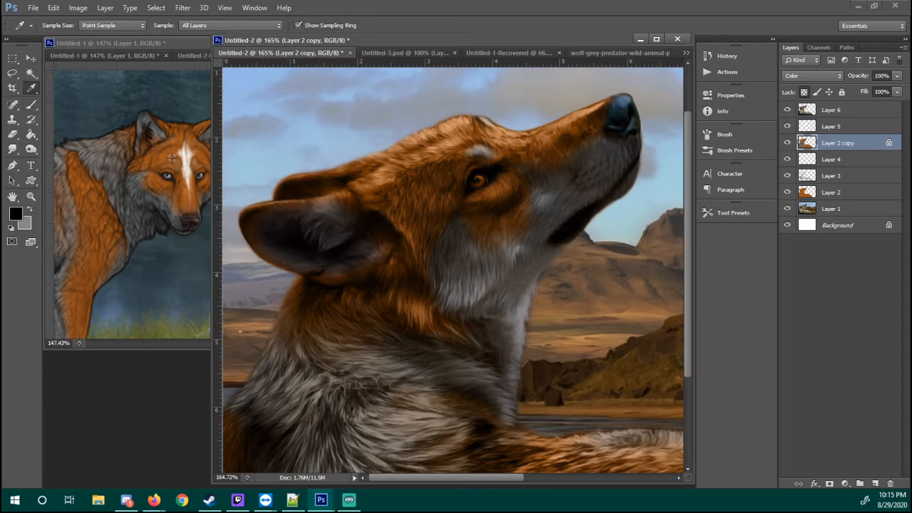
key(b)
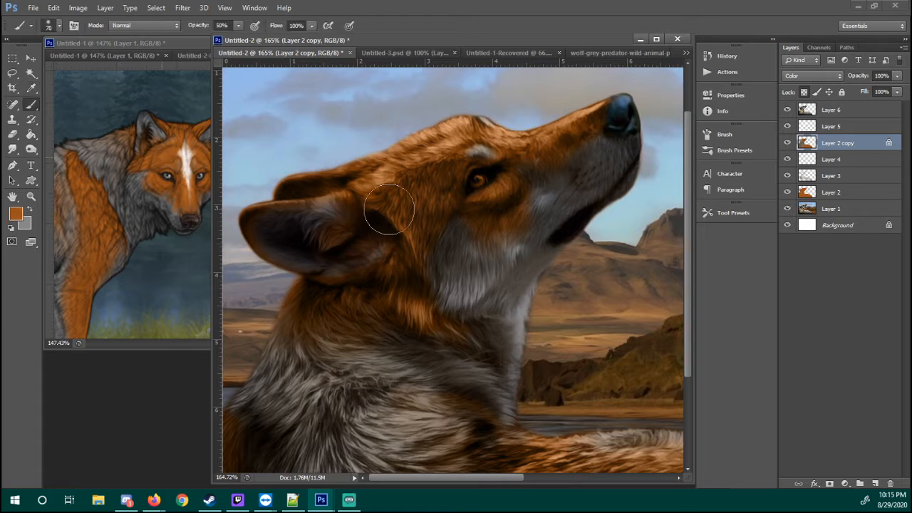
key(4)
key(2)
scroll(384, 224, down, 1)
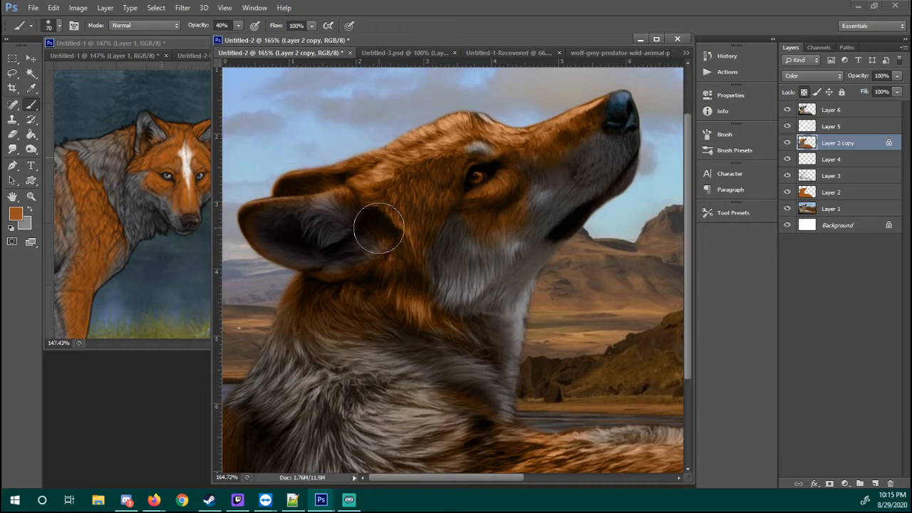
key(2)
key(2)
mouse_move(368, 230)
mouse_down()
mouse_move(361, 206)
mouse_move(351, 236)
mouse_move(390, 229)
mouse_move(375, 232)
mouse_move(405, 213)
mouse_up()
key(z)
right_click(407, 221)
click(439, 232)
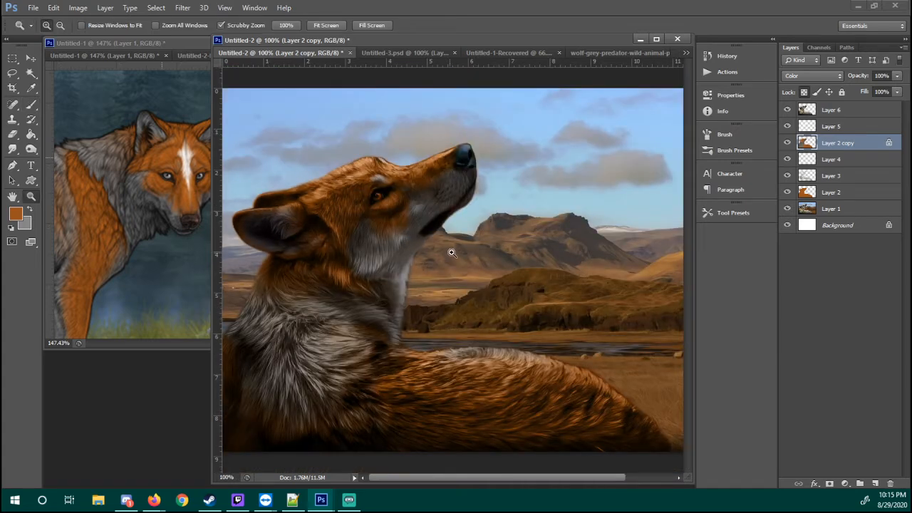
Paint white inside the near ear on Layer 5 at 30% brush opacity and compare with that layer hidden and shown
click(845, 126)
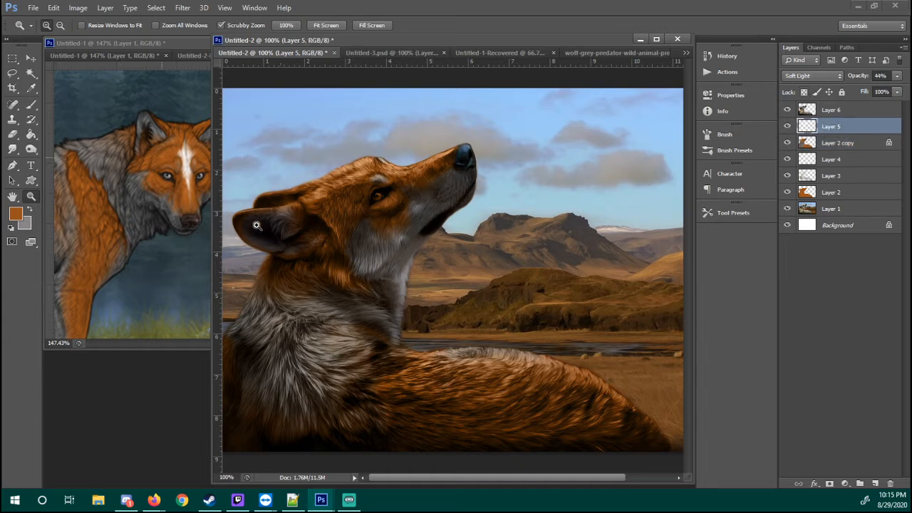
key(d)
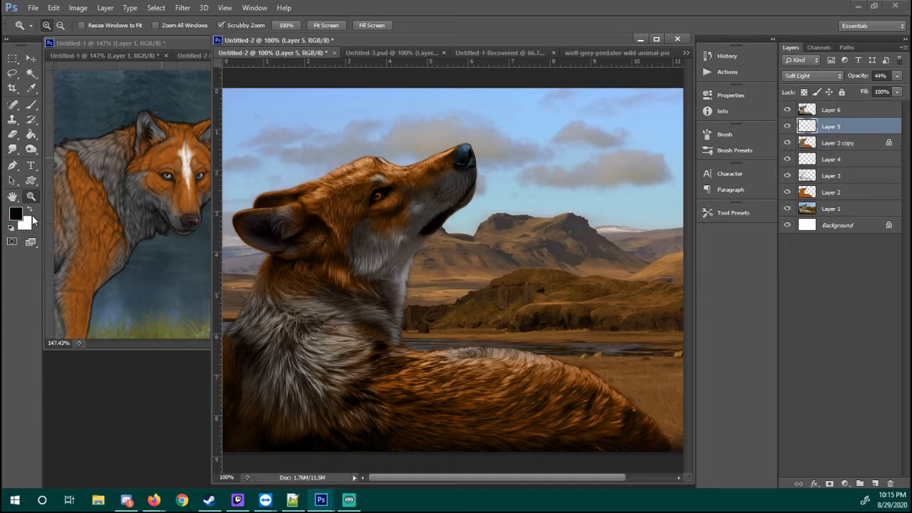
key(x)
key(b)
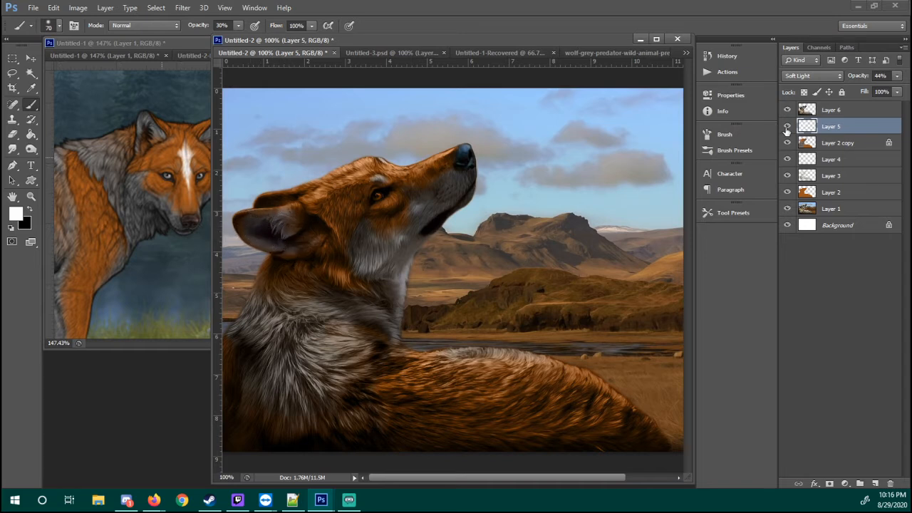
click(787, 127)
click(788, 127)
click(788, 127)
click(788, 127)
Try to work over the wolf's back on Layer 6 with the Clone Stamp, using a soft round 200-pixel brush at 30% opacity
click(839, 145)
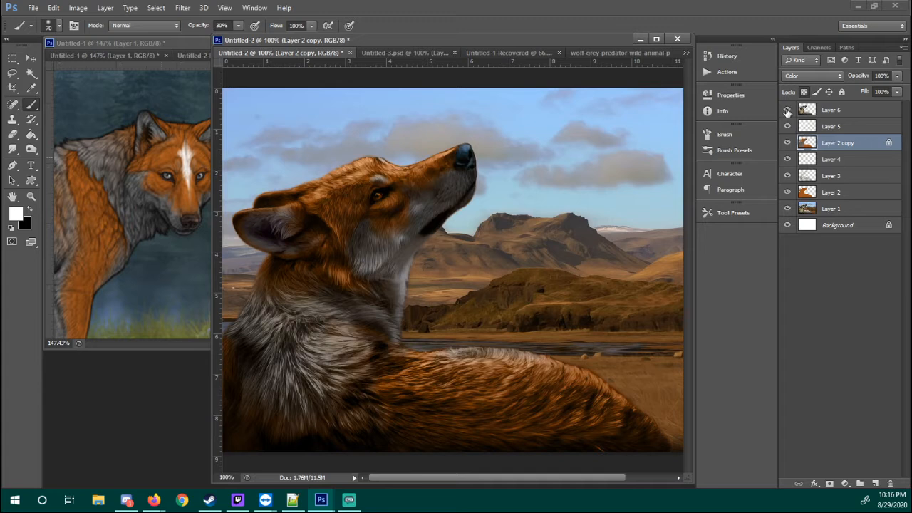
click(832, 128)
click(833, 114)
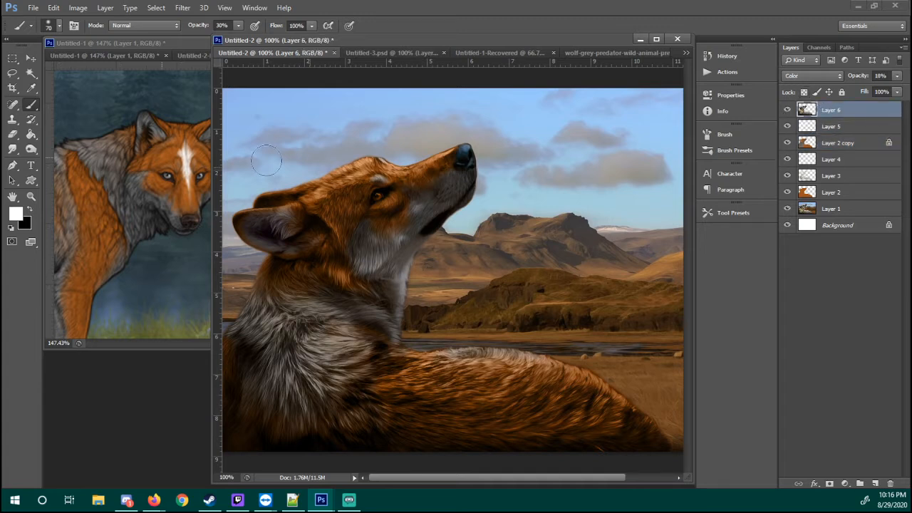
key(s)
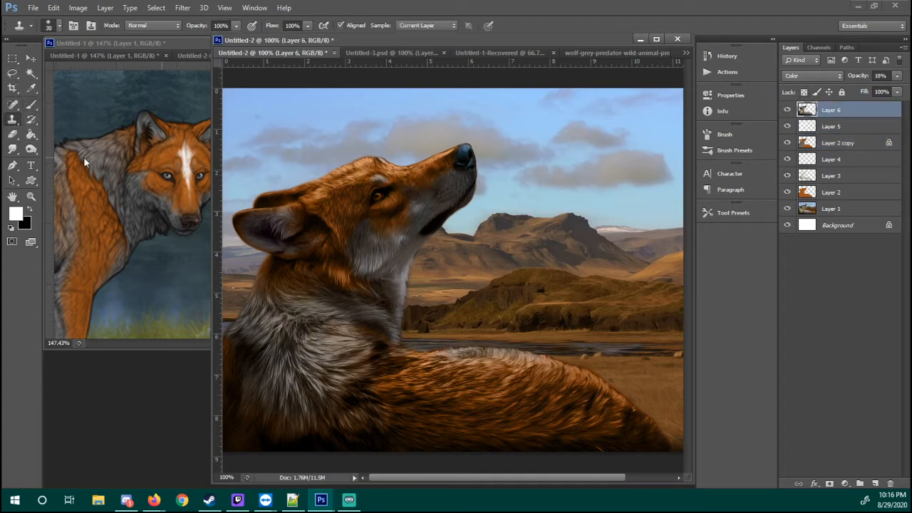
right_click(410, 287)
click(455, 413)
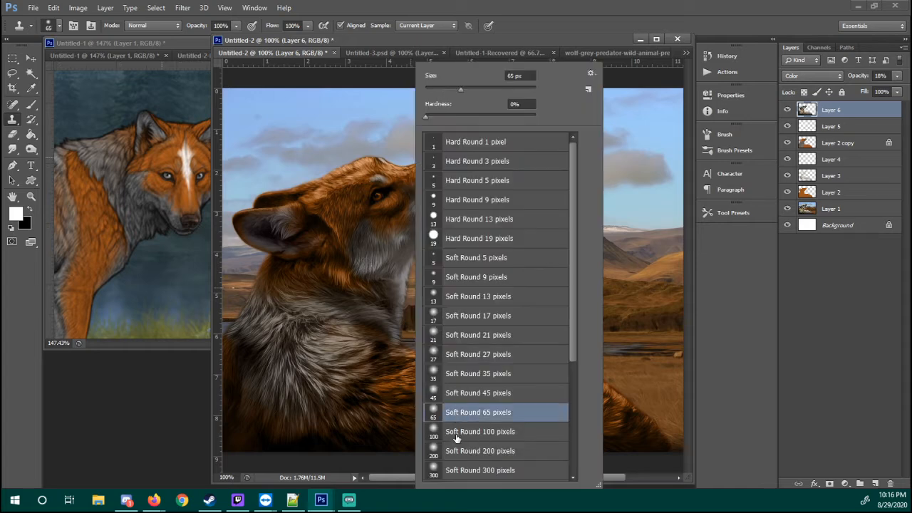
click(457, 432)
click(447, 451)
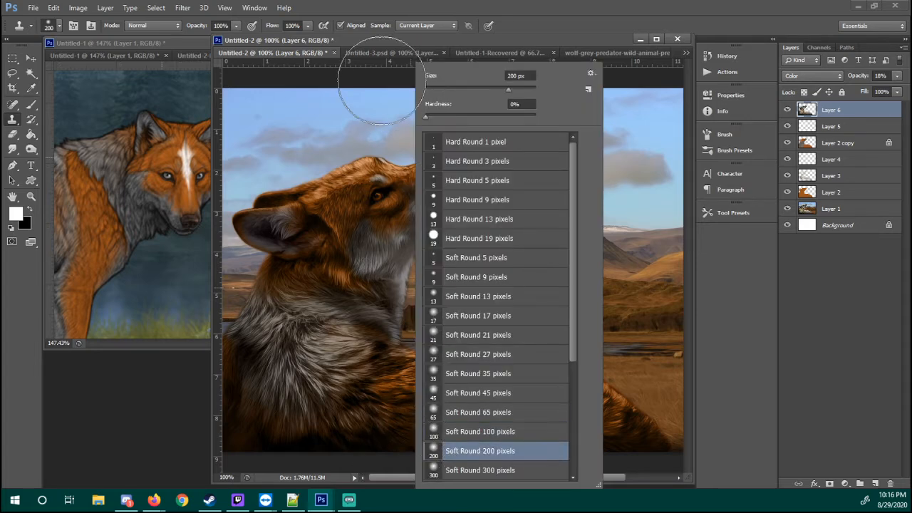
drag(404, 38, 400, 40)
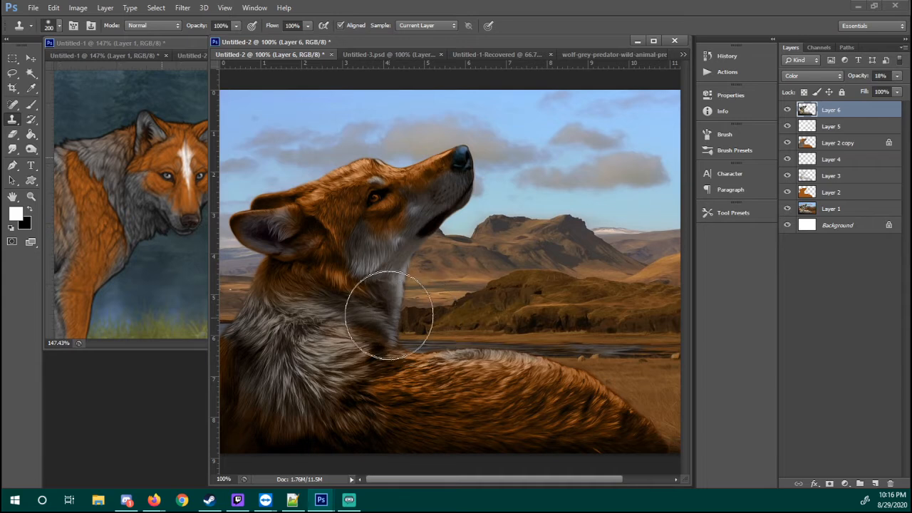
key(3)
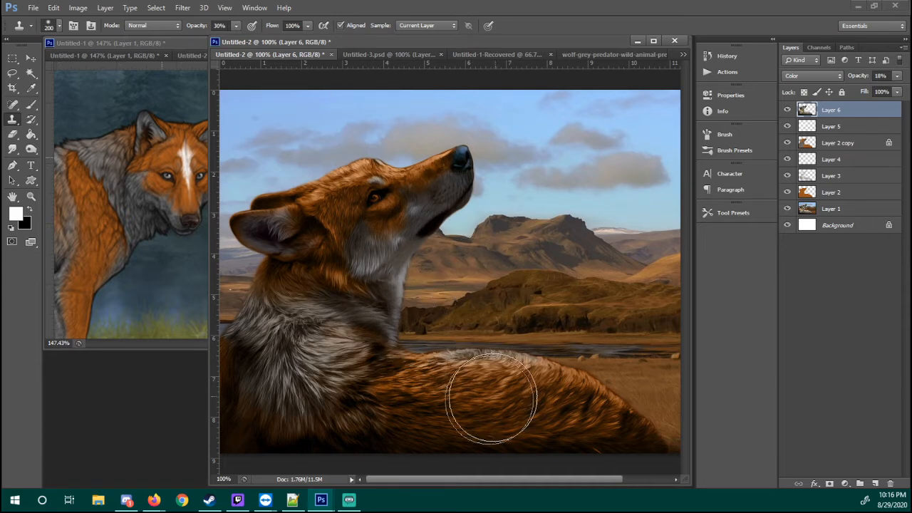
click(491, 398)
key(Return)
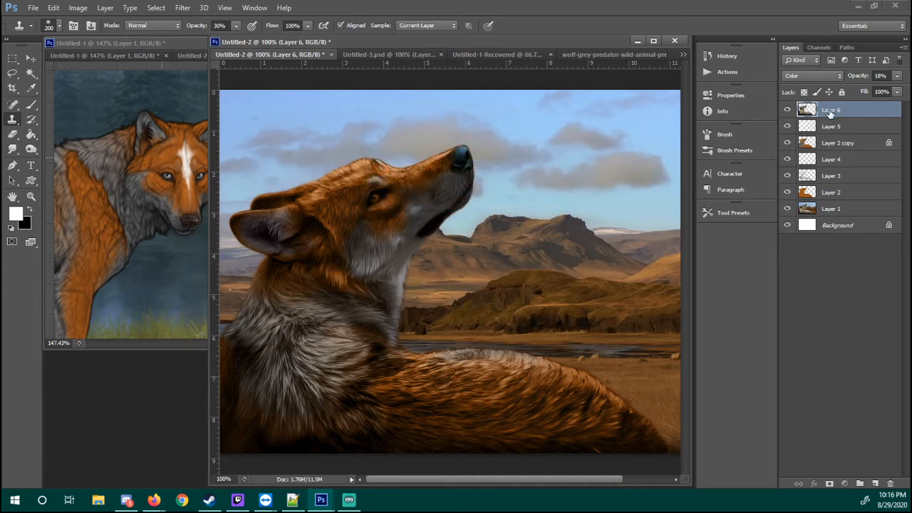
click(520, 400)
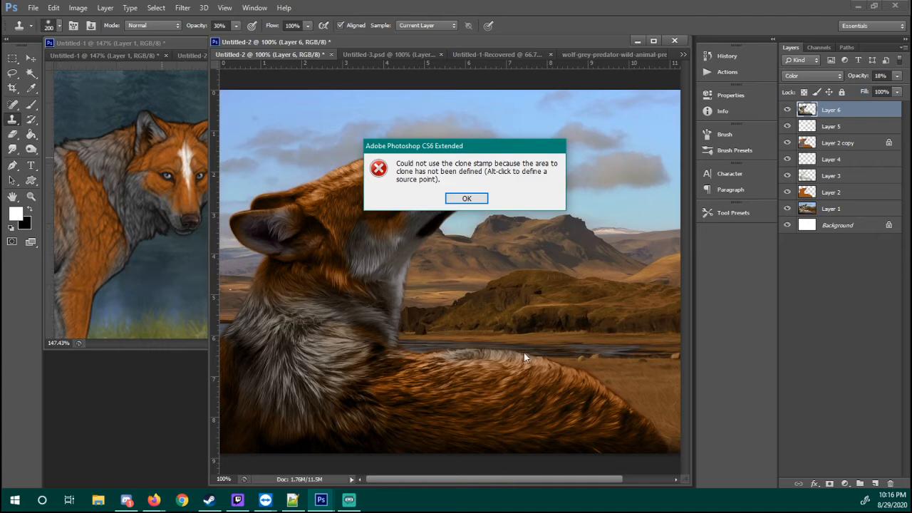
click(475, 202)
Partially erase Layer 6 over the wolf's back with a soft round 200-pixel eraser at 30% opacity
key(e)
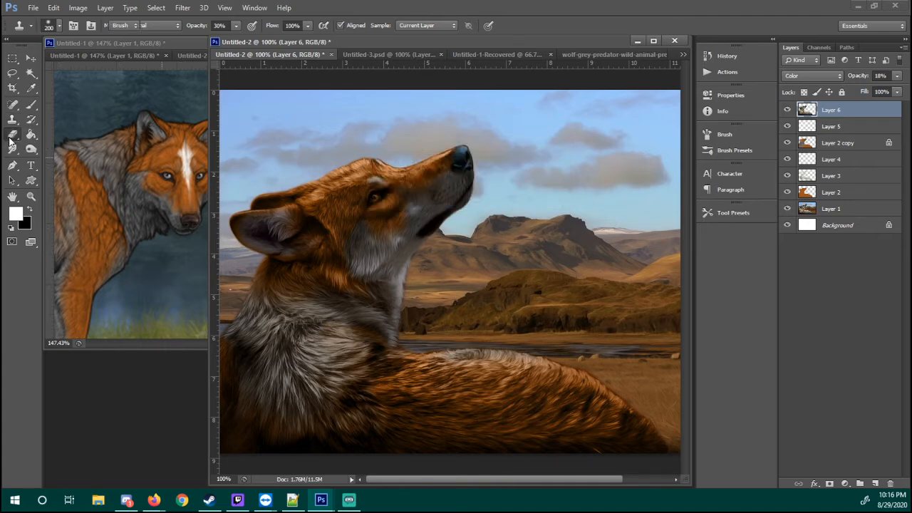
right_click(507, 222)
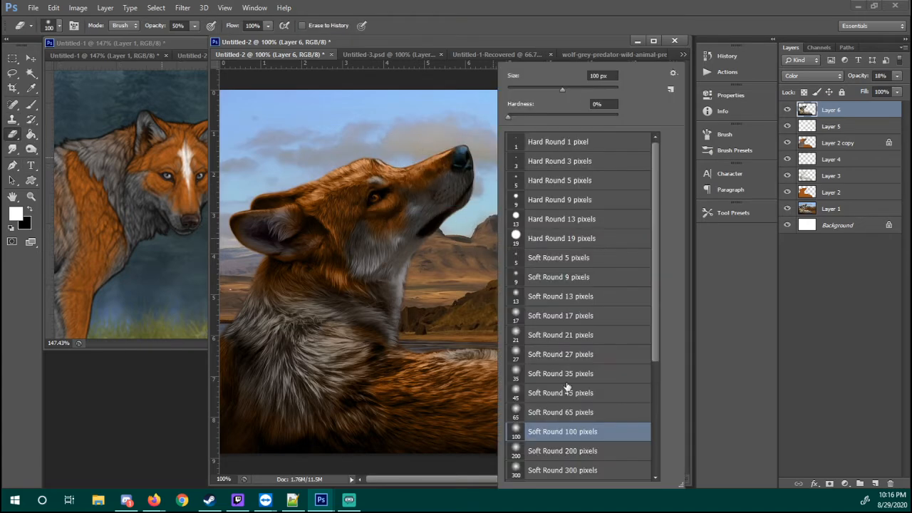
click(543, 453)
click(194, 26)
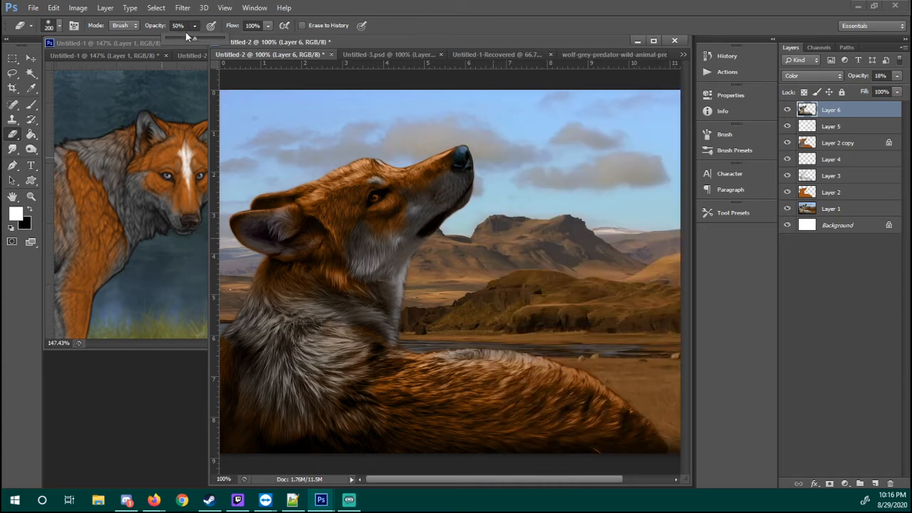
drag(194, 37, 165, 37)
click(788, 110)
click(788, 110)
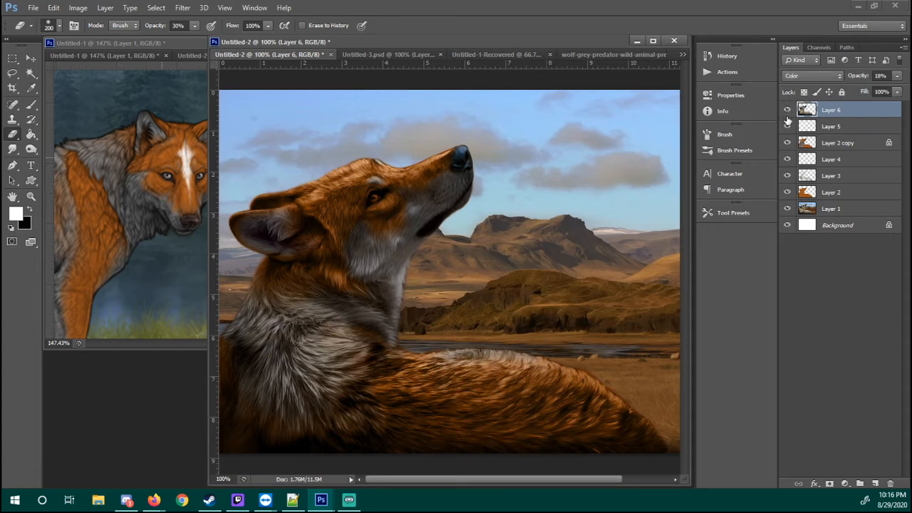
click(788, 111)
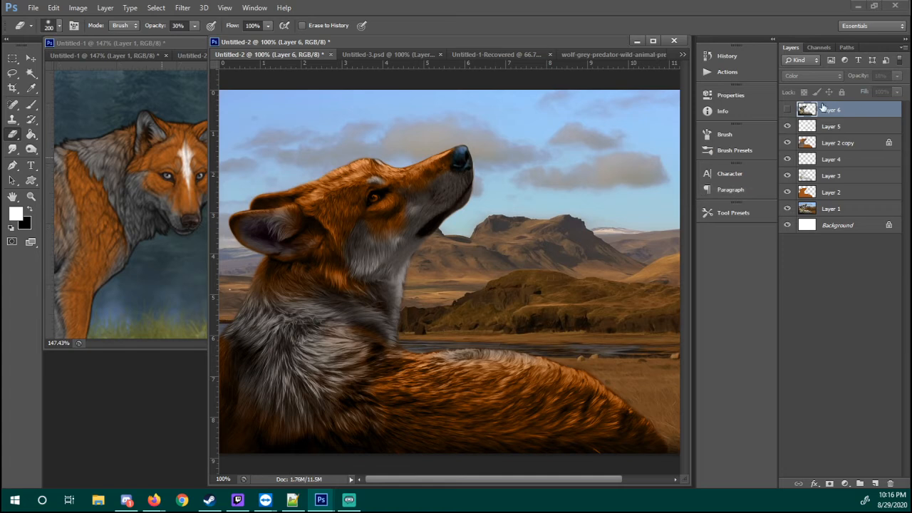
click(788, 110)
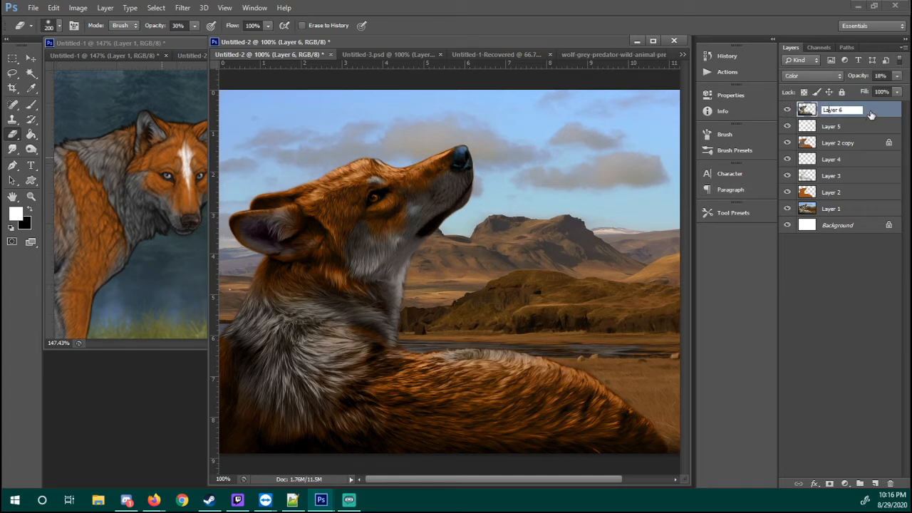
mouse_move(469, 413)
mouse_down()
mouse_move(553, 419)
mouse_move(445, 415)
mouse_move(629, 417)
mouse_move(422, 407)
mouse_move(638, 412)
mouse_move(439, 418)
mouse_move(620, 403)
mouse_move(432, 393)
mouse_move(599, 413)
mouse_move(618, 393)
mouse_move(385, 403)
mouse_up()
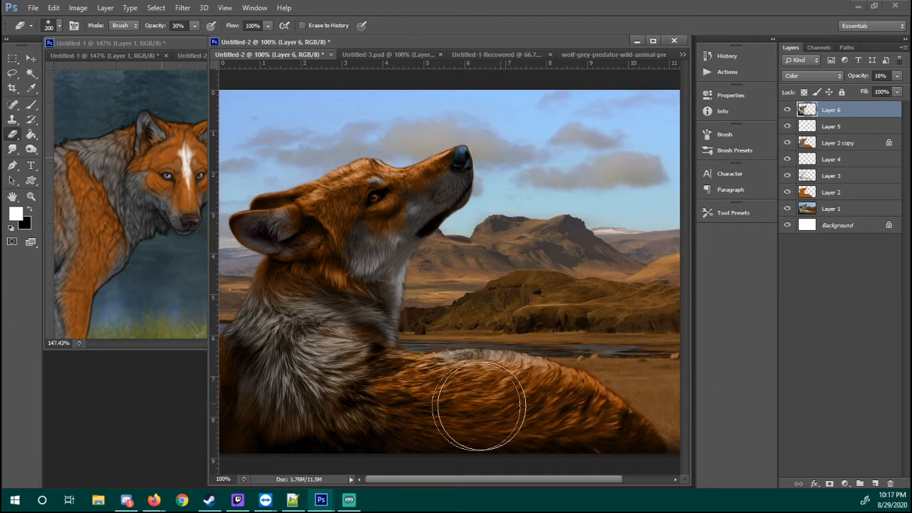
Compare the wolf's coloring with Layer 6 hidden and shown
click(787, 111)
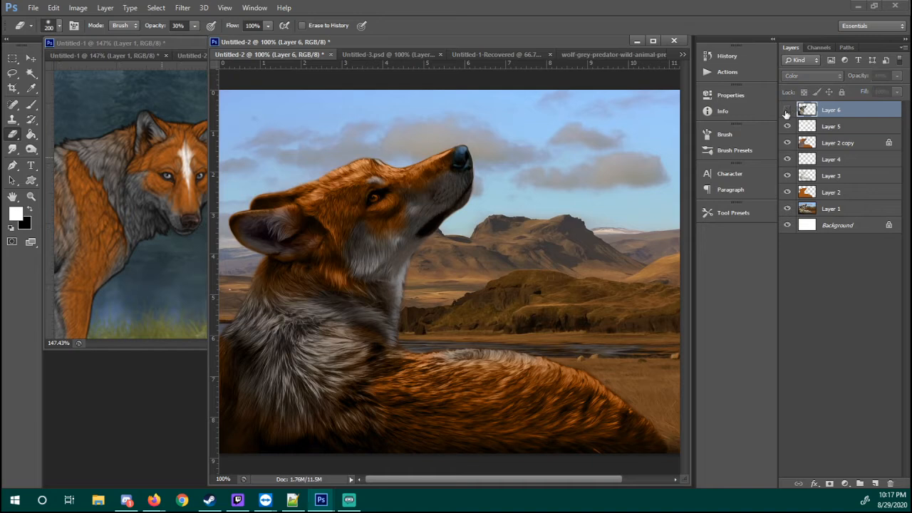
click(787, 112)
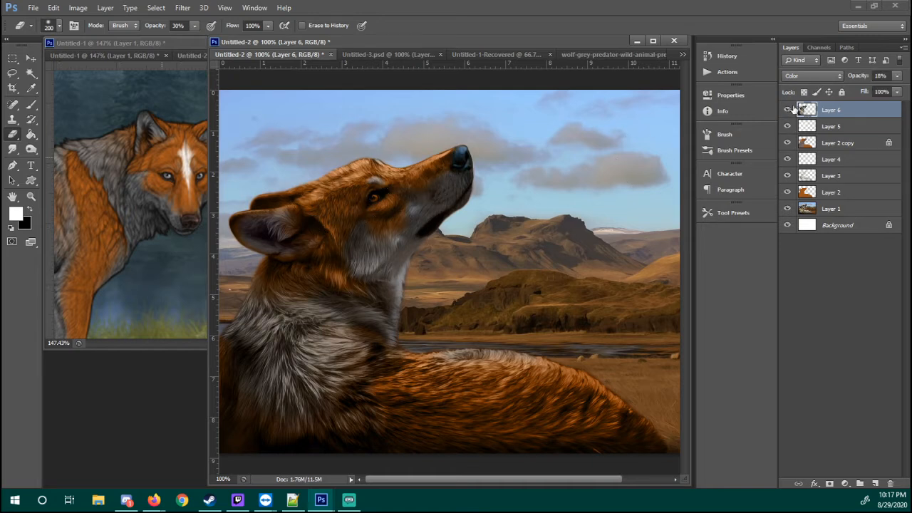
click(787, 112)
click(787, 112)
click(787, 111)
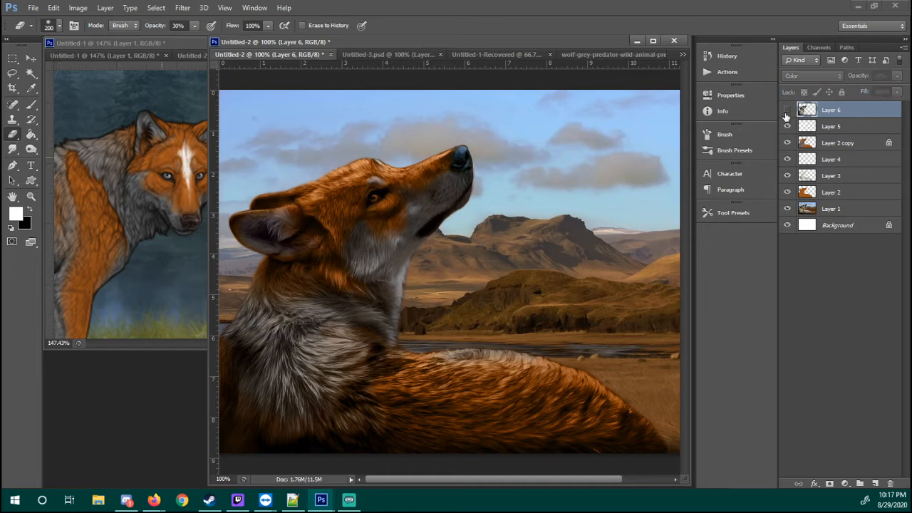
click(787, 111)
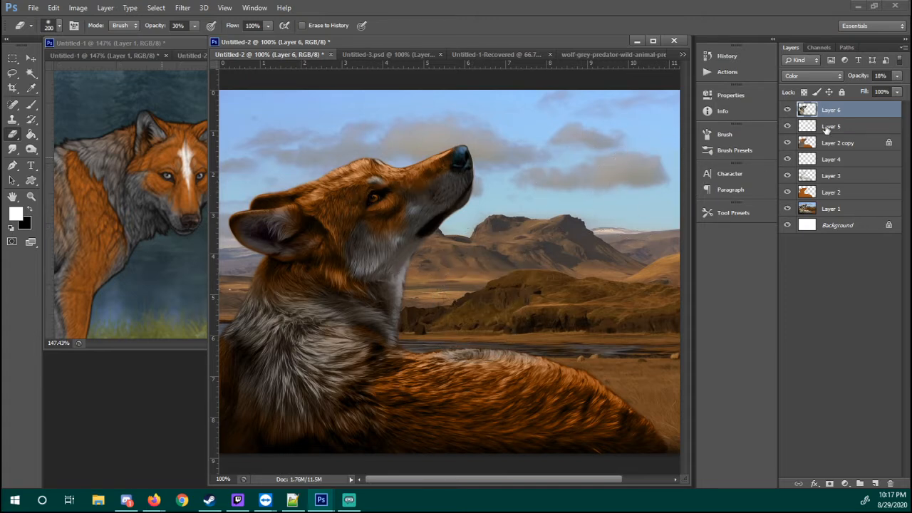
Create a new layer and paint a white stripe from the wolf's crown along its muzzle with a soft round 21-pixel brush at 30% opacity
click(873, 483)
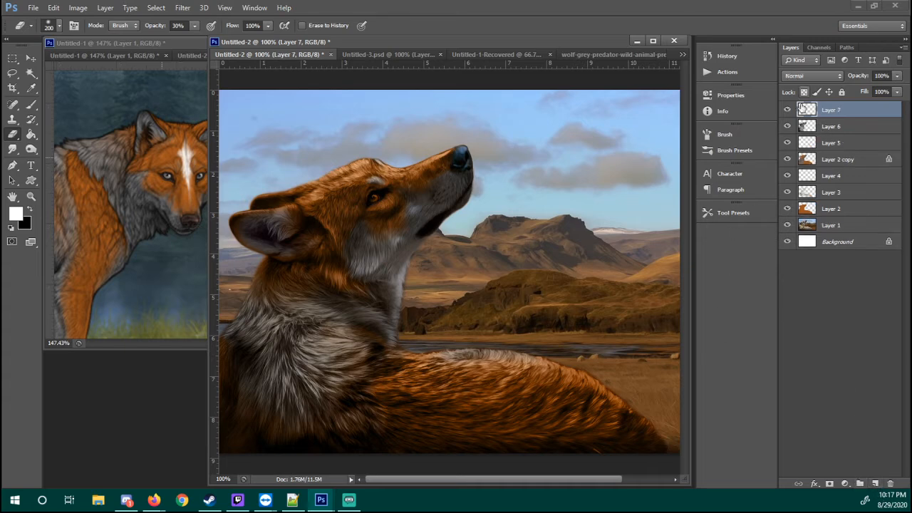
key(z)
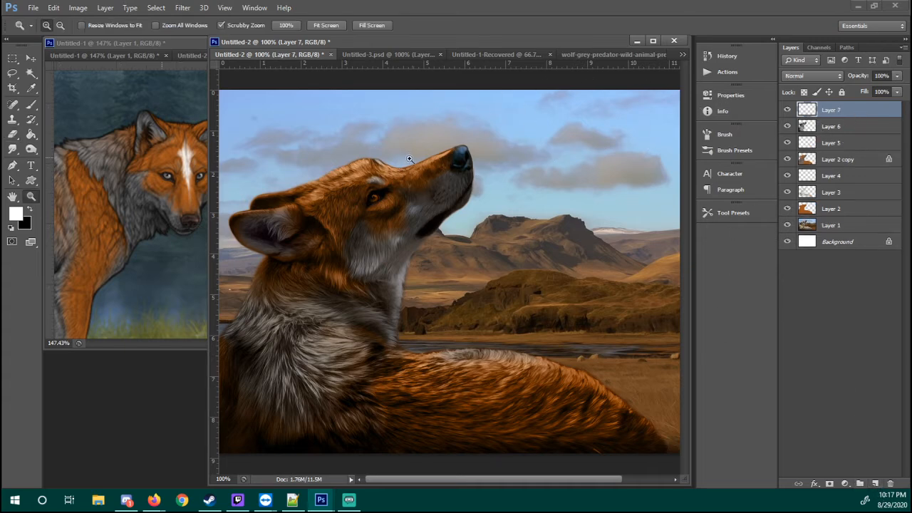
drag(366, 171, 407, 183)
key(b)
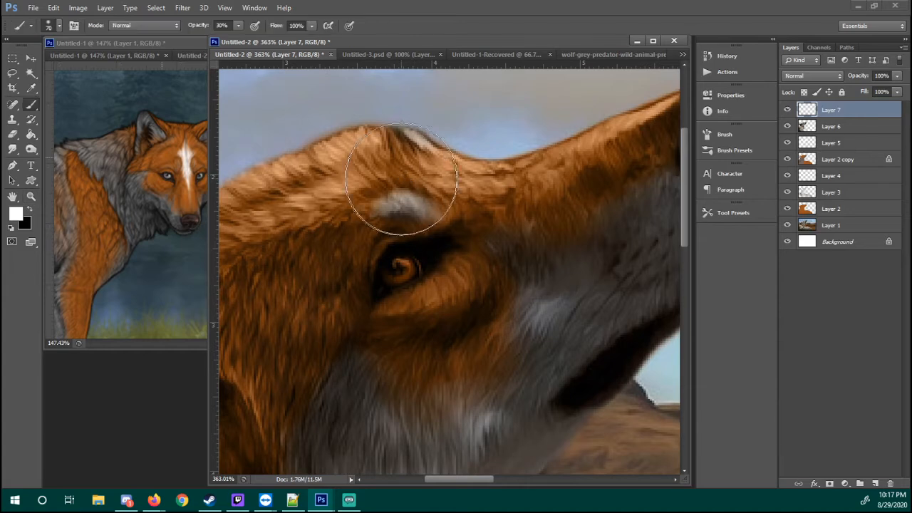
right_click(435, 268)
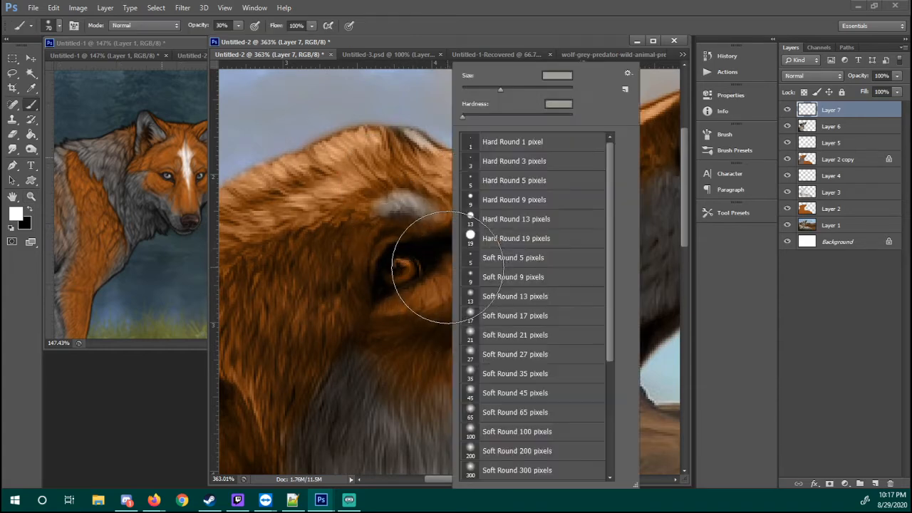
click(479, 353)
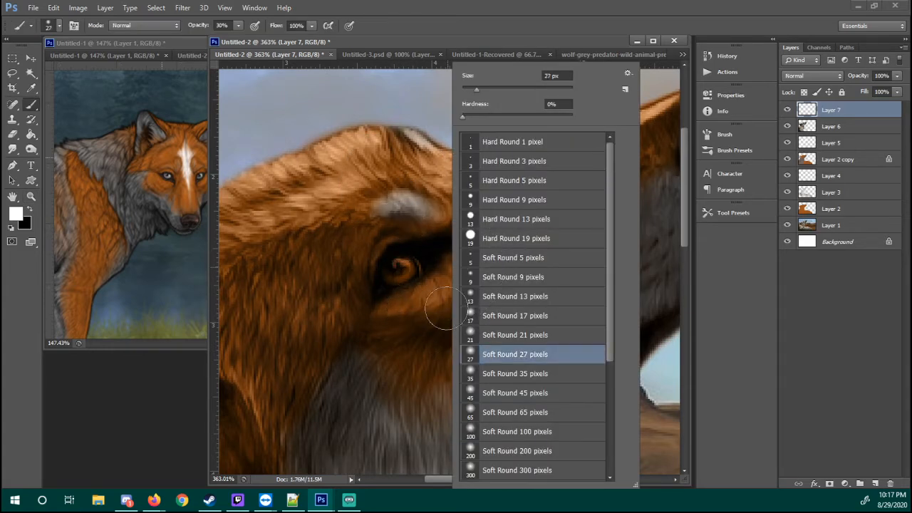
click(484, 334)
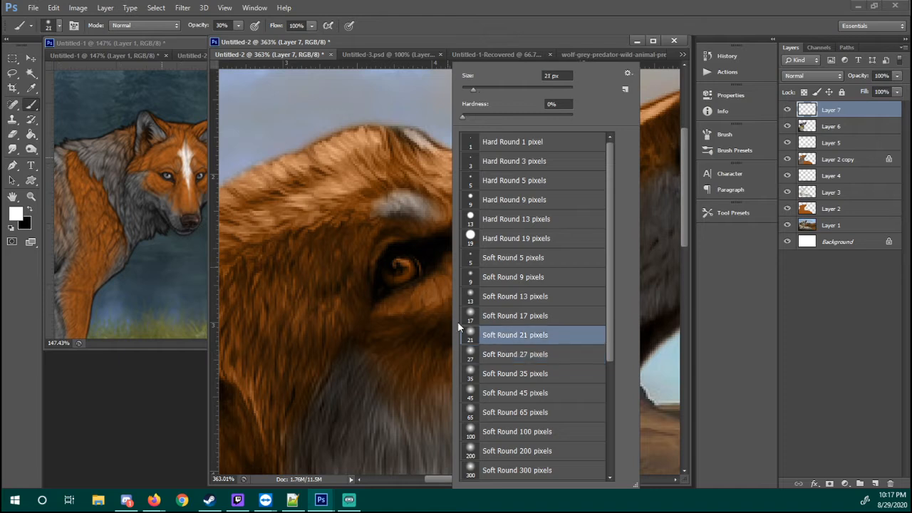
click(378, 42)
drag(344, 194, 408, 208)
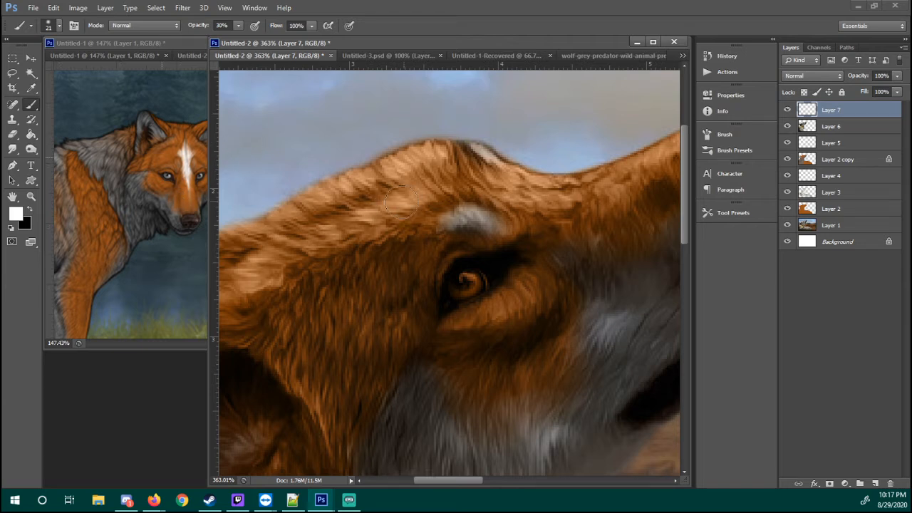
mouse_move(384, 190)
mouse_down()
mouse_move(364, 198)
mouse_move(409, 181)
mouse_move(332, 211)
mouse_up()
mouse_move(422, 179)
mouse_down()
mouse_move(329, 213)
mouse_move(356, 200)
mouse_up()
mouse_move(454, 175)
mouse_down()
mouse_move(352, 203)
mouse_move(231, 264)
mouse_move(354, 198)
mouse_move(312, 219)
mouse_move(413, 180)
mouse_move(569, 195)
mouse_move(542, 192)
mouse_move(609, 181)
mouse_move(598, 186)
mouse_move(642, 161)
mouse_move(587, 186)
mouse_move(653, 155)
mouse_move(585, 189)
mouse_move(642, 165)
mouse_move(540, 187)
mouse_move(564, 188)
mouse_move(431, 178)
mouse_move(512, 185)
mouse_move(370, 203)
mouse_move(499, 184)
mouse_up()
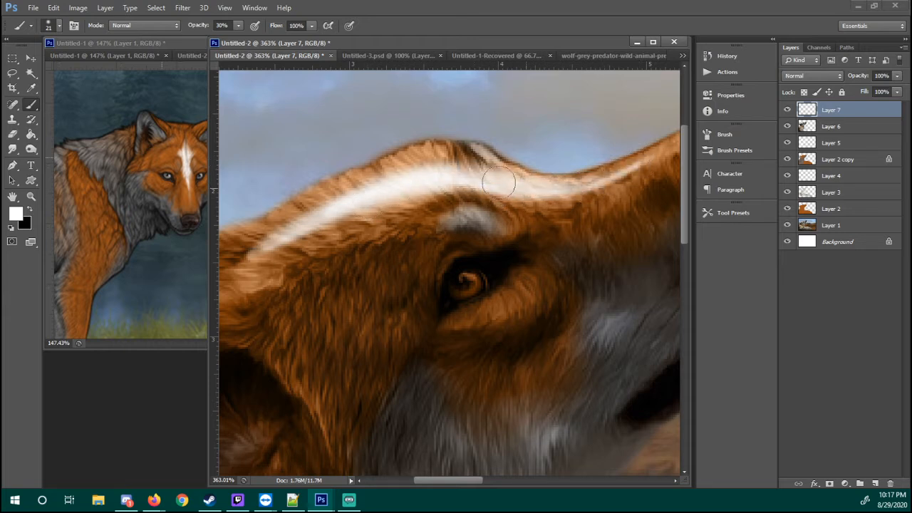
Thicken and whiten the stripe over the forehead and extend it back toward the base of the ears
drag(340, 214, 500, 180)
drag(385, 185, 550, 199)
drag(462, 179, 491, 184)
mouse_move(568, 182)
mouse_down()
mouse_move(441, 199)
mouse_move(559, 170)
mouse_move(595, 149)
mouse_move(455, 206)
mouse_move(313, 208)
mouse_up()
drag(381, 215, 524, 208)
drag(307, 234, 463, 193)
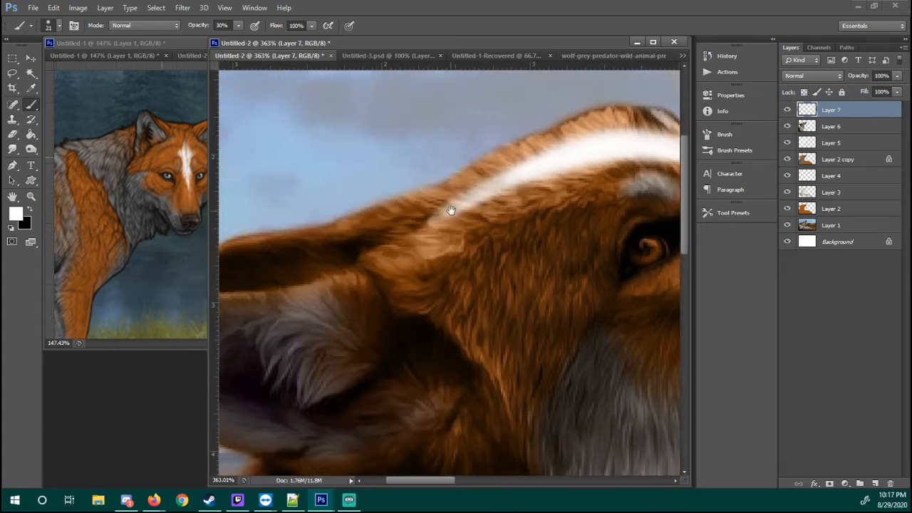
drag(377, 245, 505, 174)
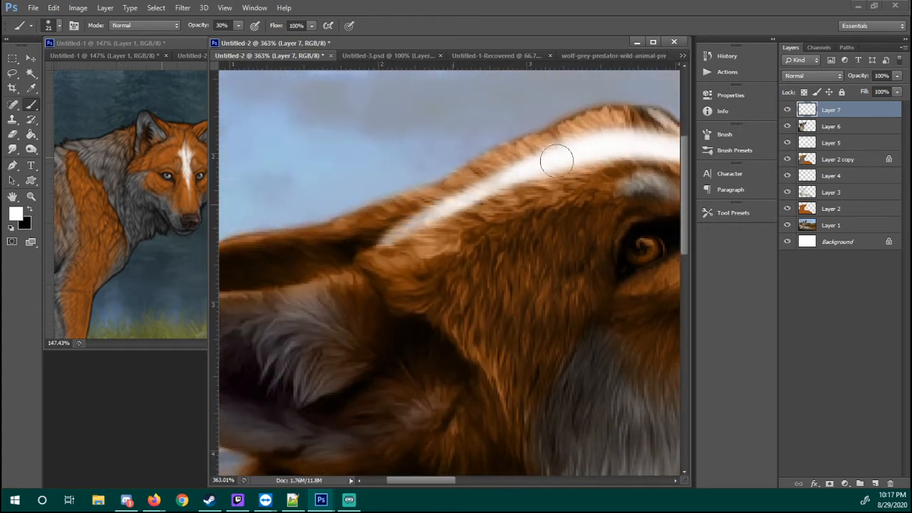
mouse_move(556, 156)
mouse_down()
mouse_move(472, 193)
mouse_move(570, 179)
mouse_move(591, 162)
mouse_move(526, 182)
mouse_move(591, 155)
mouse_move(514, 177)
mouse_move(550, 178)
mouse_move(556, 169)
mouse_move(539, 155)
mouse_move(515, 174)
mouse_move(587, 147)
mouse_move(513, 171)
mouse_move(591, 146)
mouse_move(500, 176)
mouse_move(559, 163)
mouse_move(587, 148)
mouse_move(484, 177)
mouse_up()
Change the blend mode of the white stripe's layer, Layer 7, to Soft Light
key(z)
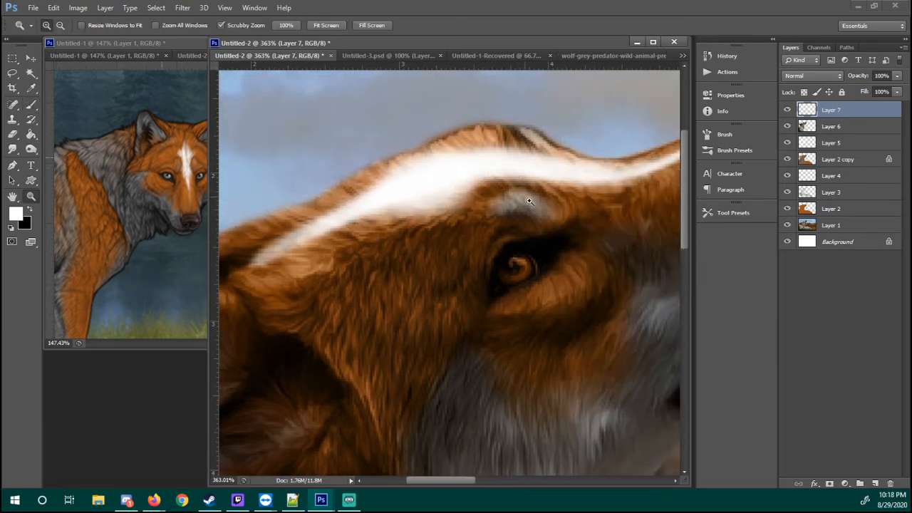
key(ctrl+1)
click(805, 76)
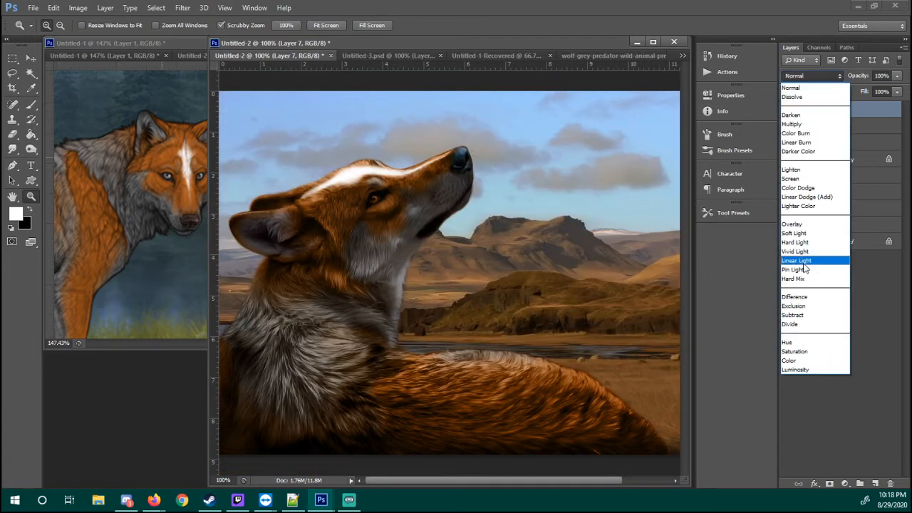
click(798, 241)
drag(350, 162, 579, 162)
Duplicate Layer 7 and set the copy to the Color blend mode at 75% opacity
right_click(820, 119)
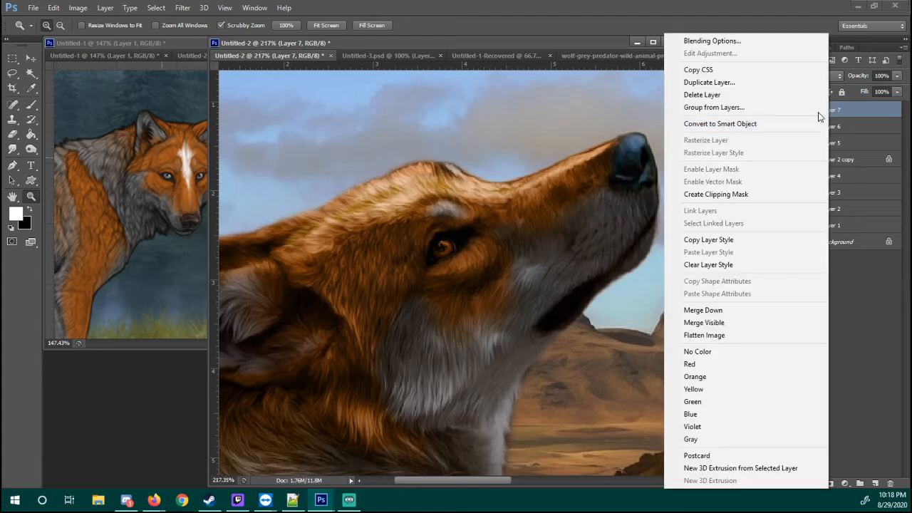
click(740, 85)
key(Return)
click(818, 77)
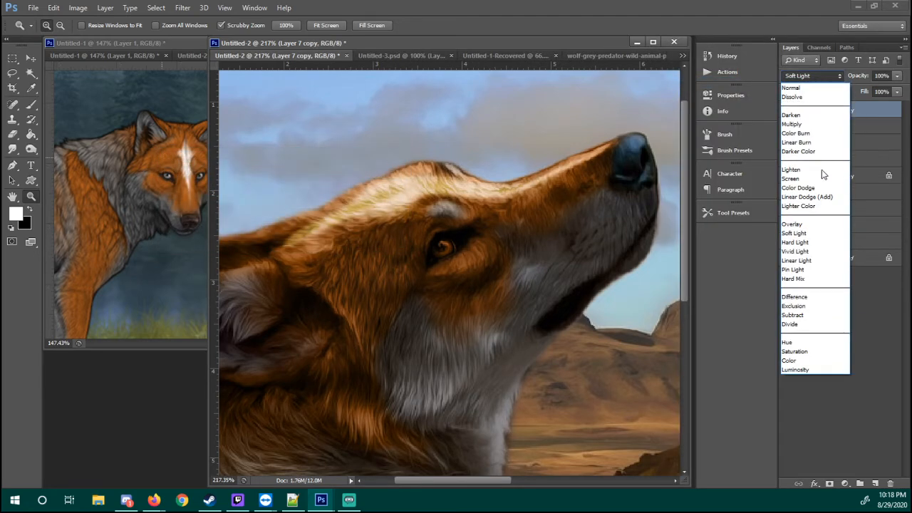
click(807, 363)
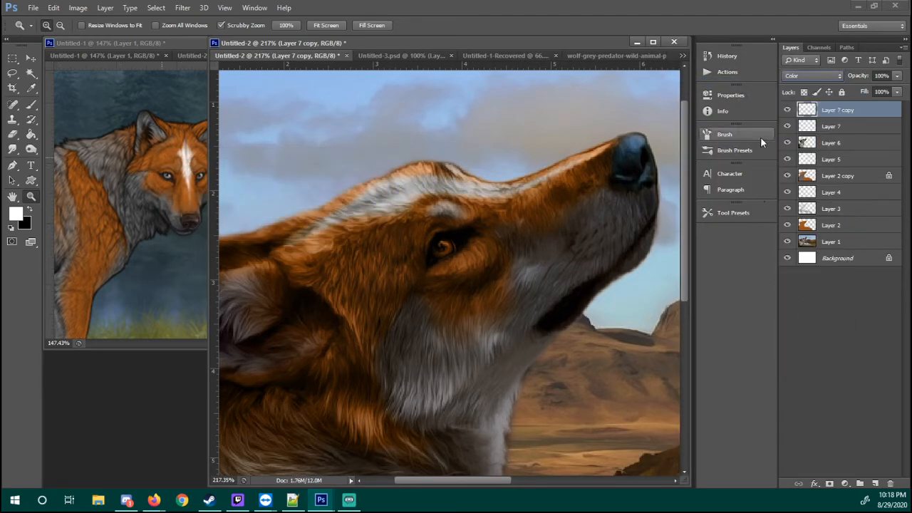
click(897, 76)
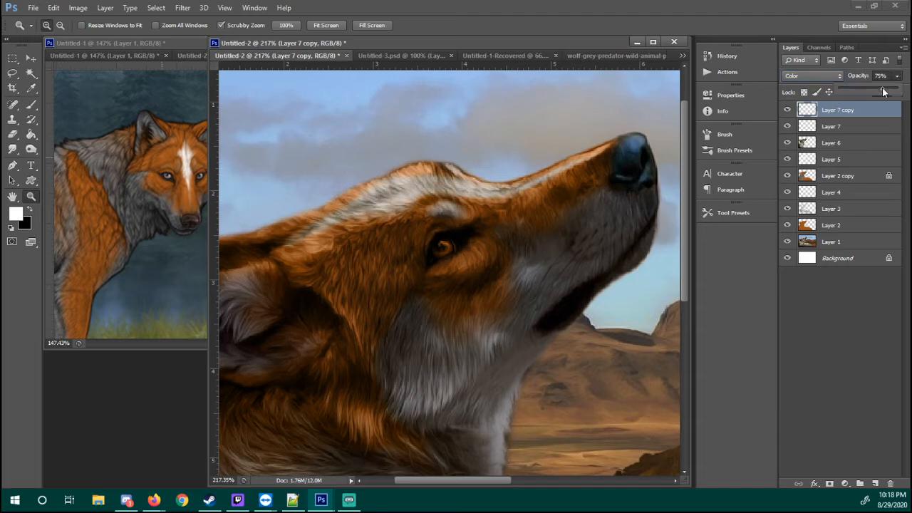
click(834, 126)
right_click(835, 125)
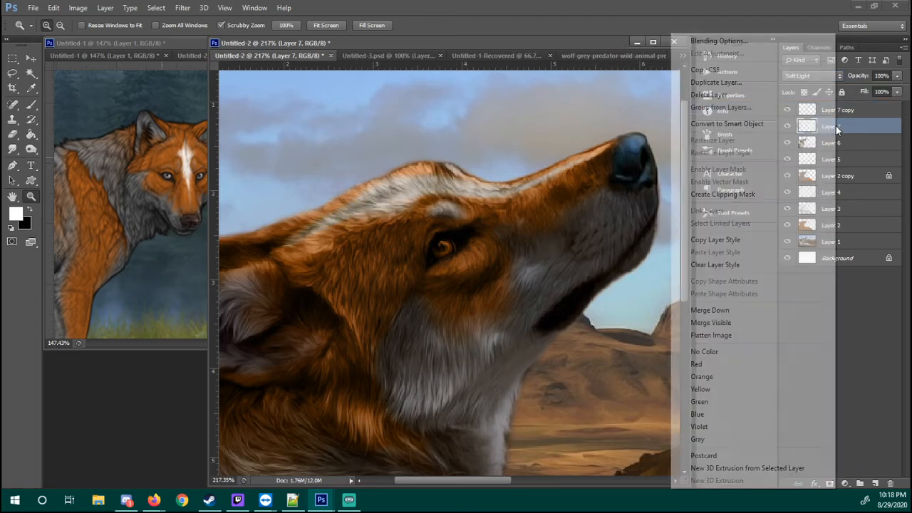
click(604, 163)
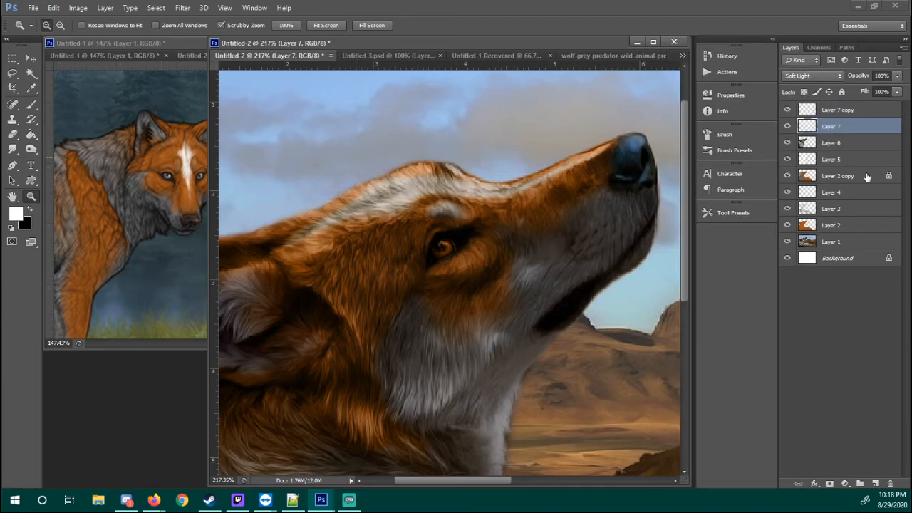
key(alt+bracketright)
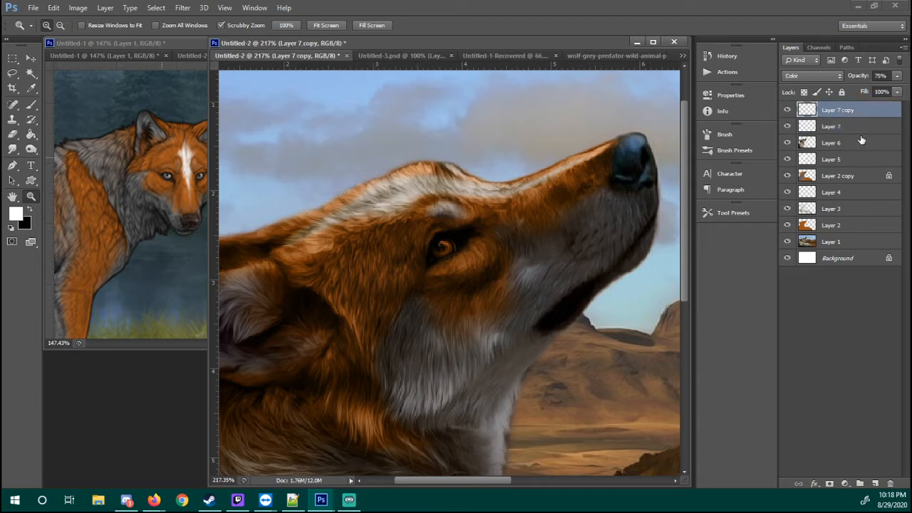
Create a new layer above Layer 7 copy and brighten the head stripe with white strokes at 30% brush opacity
click(876, 484)
key(b)
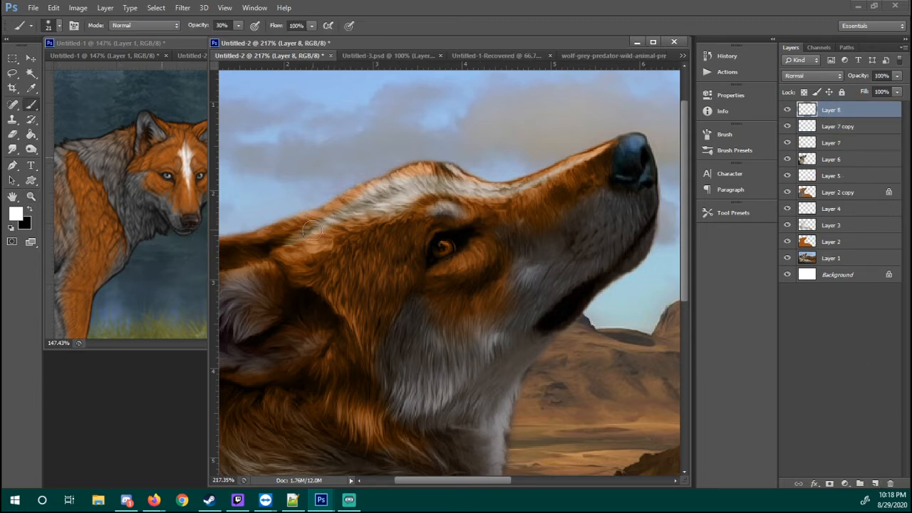
mouse_move(311, 229)
mouse_down()
mouse_move(411, 188)
mouse_move(357, 214)
mouse_move(417, 188)
mouse_move(387, 197)
mouse_move(475, 191)
mouse_move(444, 185)
mouse_move(490, 191)
mouse_up()
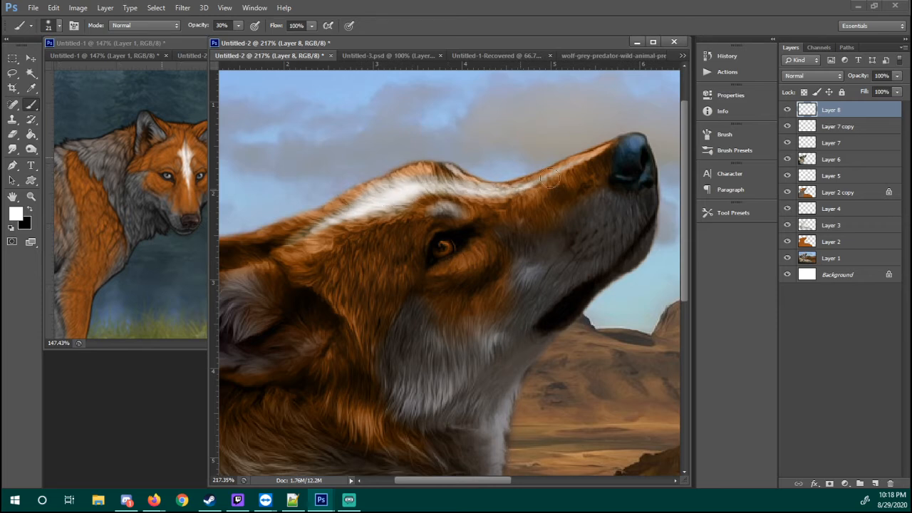
drag(549, 178, 581, 163)
drag(419, 187, 437, 185)
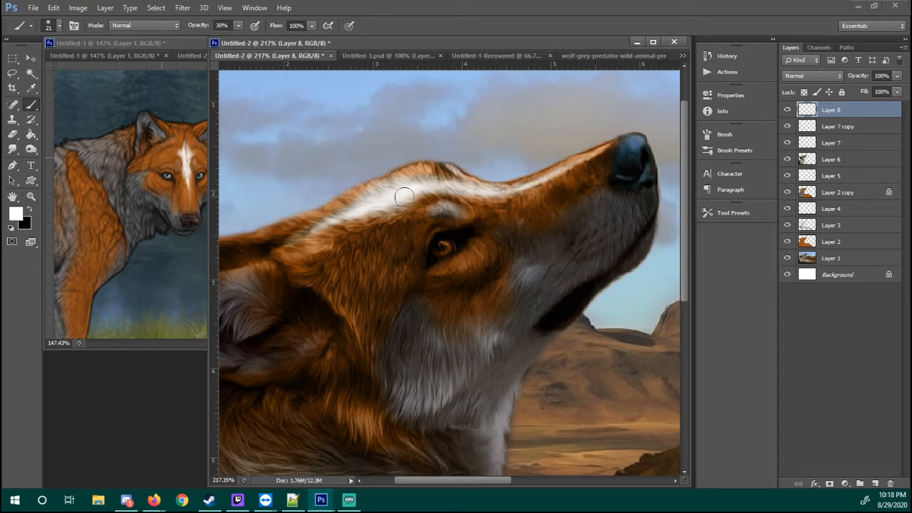
key(ctrl+z)
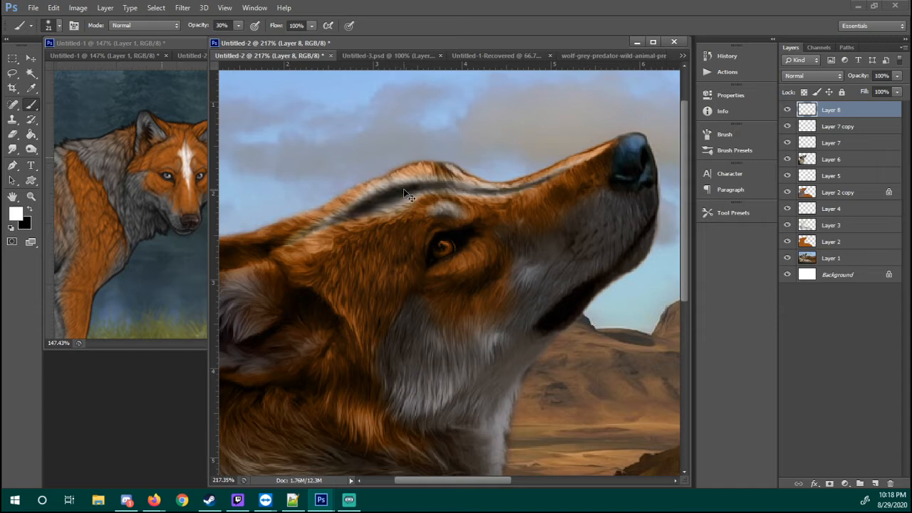
key(ctrl+z)
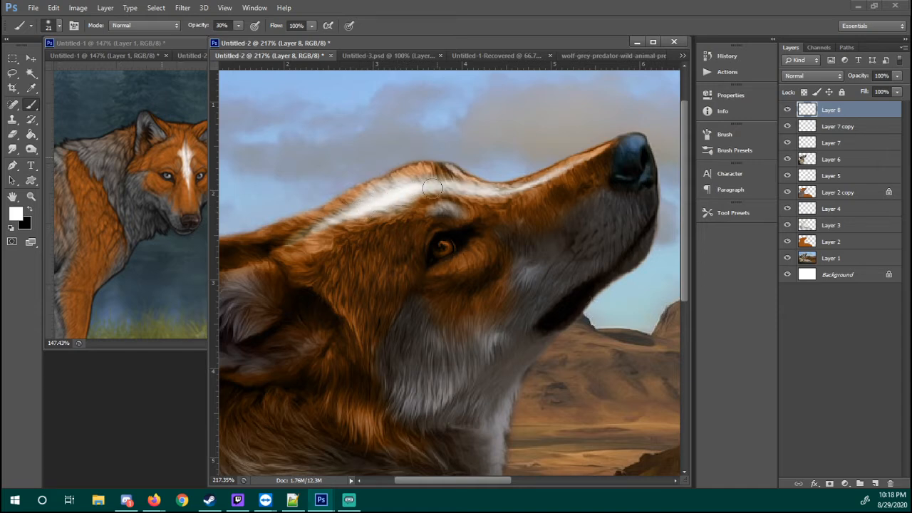
Set Layer 8's blend mode to Soft Light and compare the wolf with the layer hidden and shown
click(812, 76)
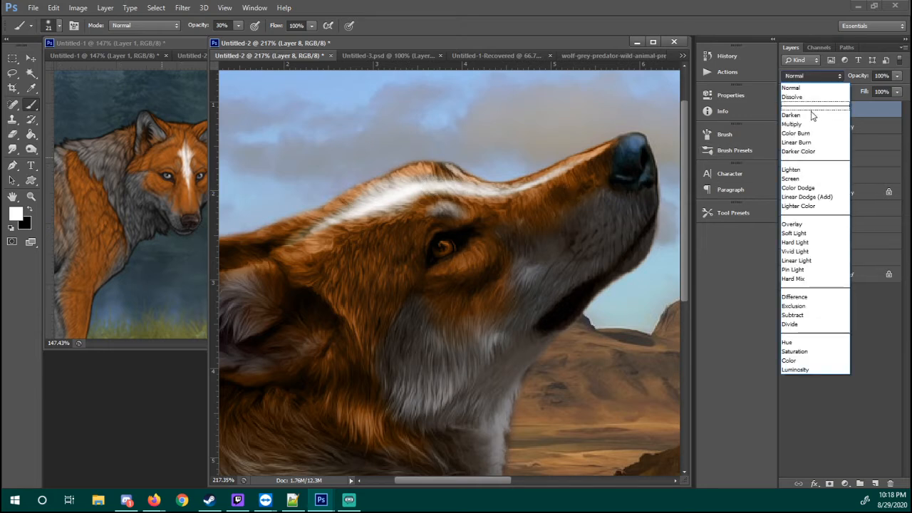
click(819, 224)
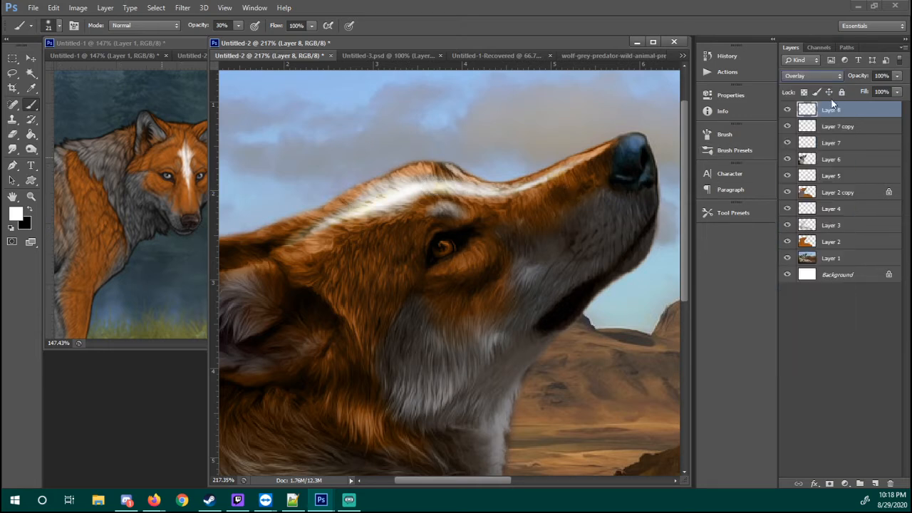
click(812, 75)
click(819, 232)
drag(524, 215, 530, 197)
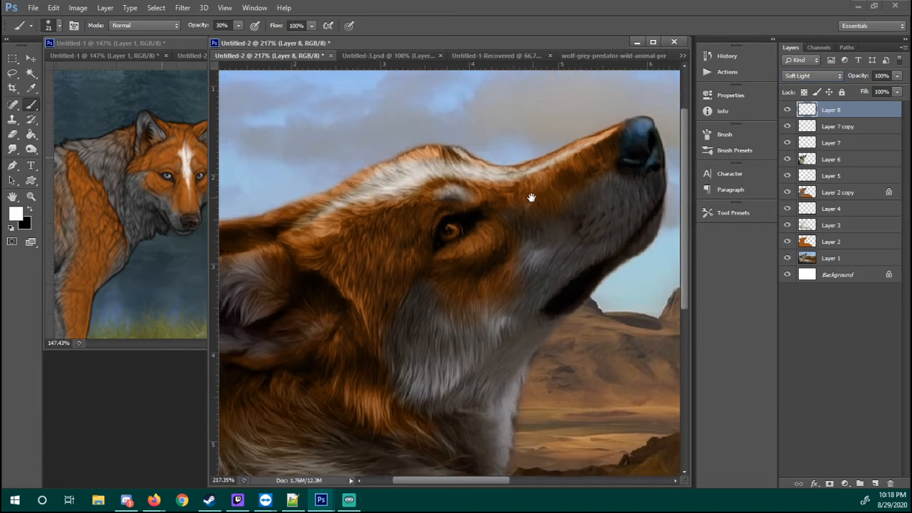
key(z)
right_click(594, 196)
click(613, 216)
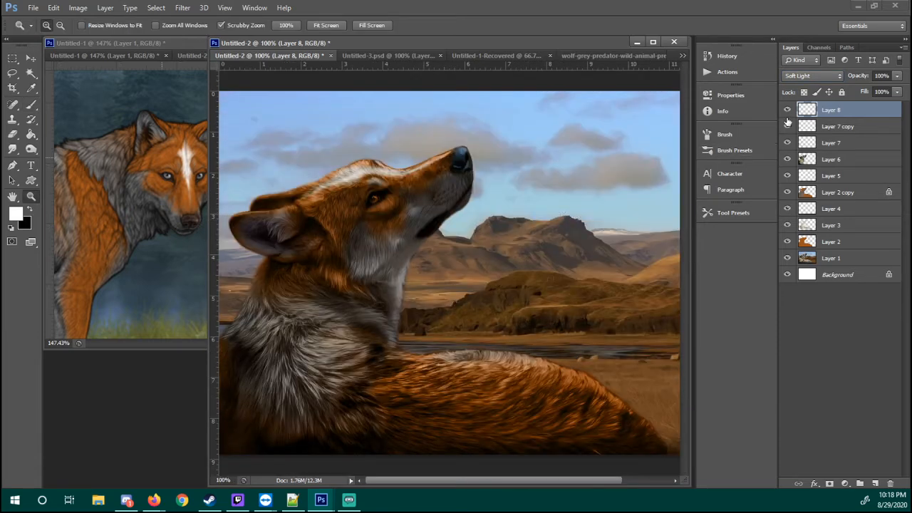
click(787, 113)
click(789, 114)
Inspect the head stripe close up with Layer 7 hidden and shown
drag(348, 168, 428, 175)
drag(355, 183, 389, 178)
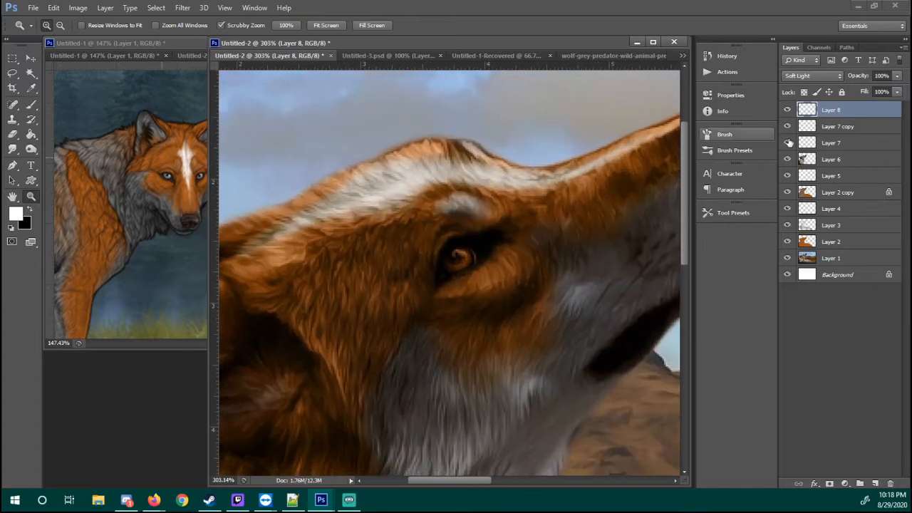
click(807, 128)
click(811, 146)
click(788, 145)
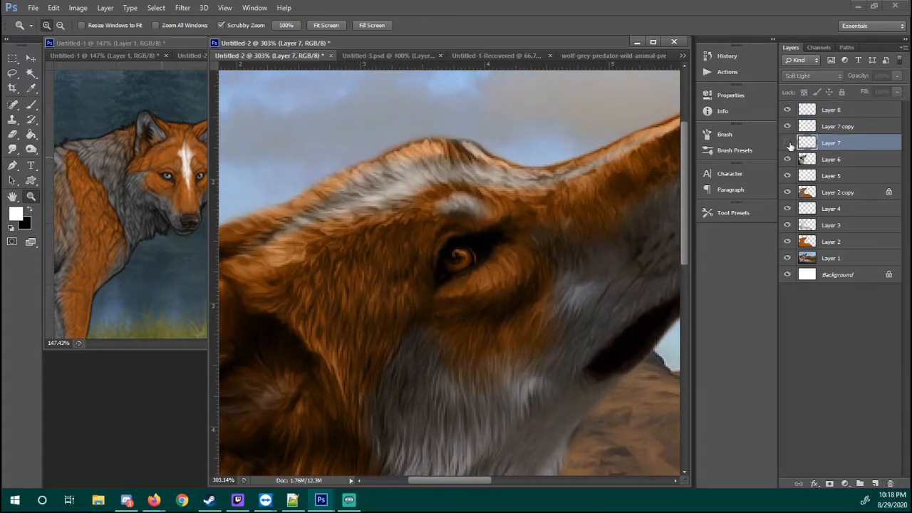
click(787, 145)
click(787, 145)
click(787, 145)
Soften the edges and rear end of the white stripe on Layer 7 with a 65 px soft round eraser at 30% opacity
key(e)
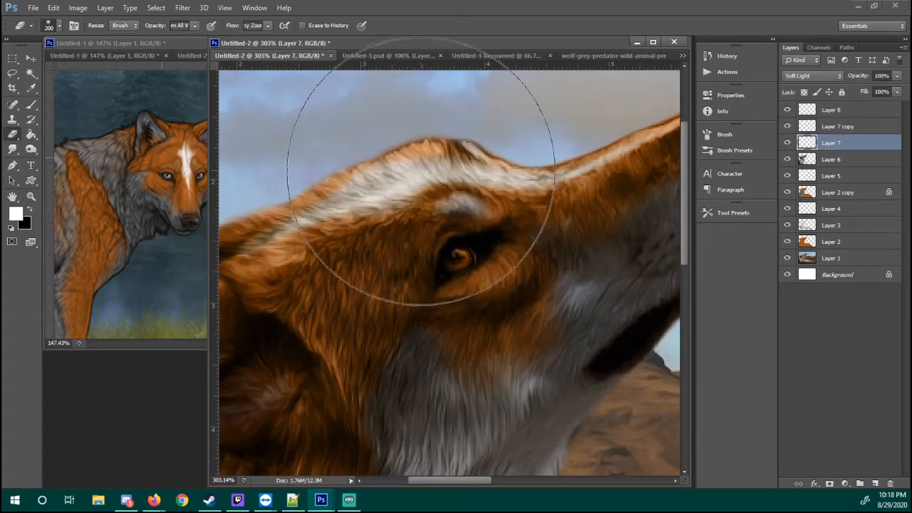
right_click(447, 313)
click(473, 413)
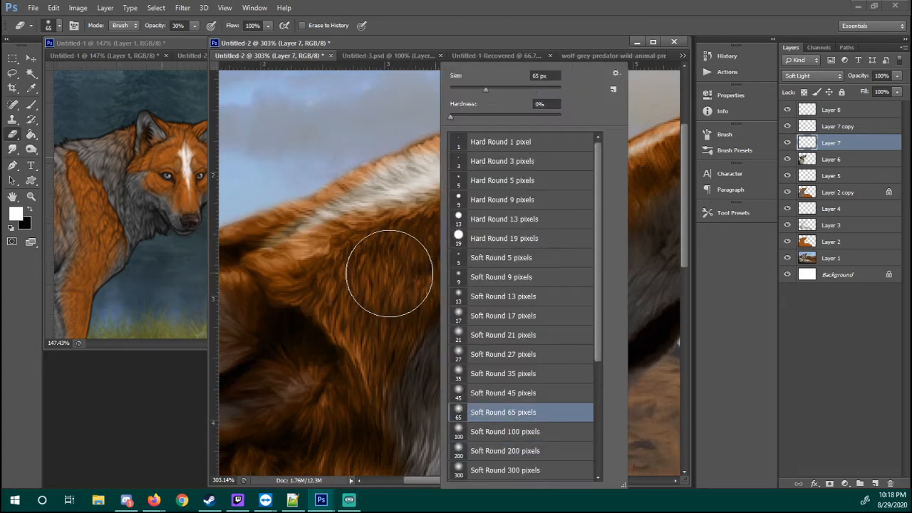
click(396, 268)
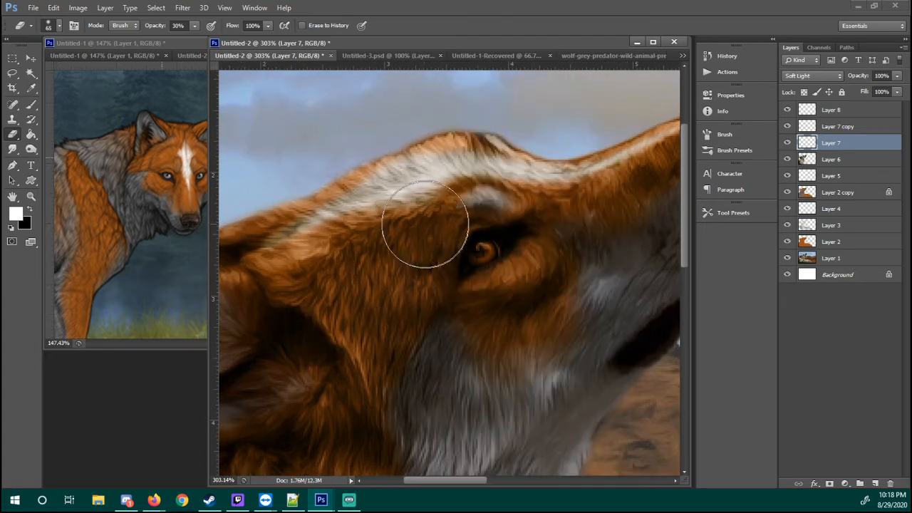
drag(473, 202, 325, 250)
drag(405, 158, 268, 262)
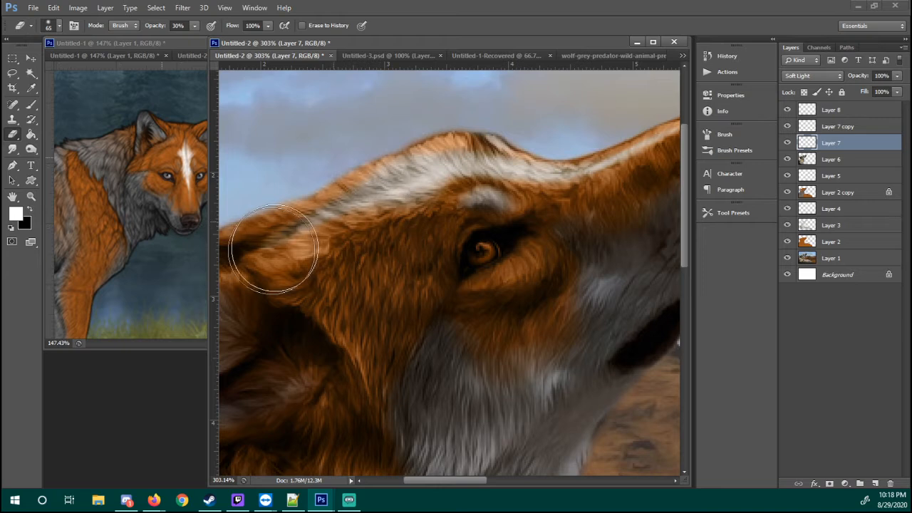
drag(569, 182, 475, 201)
drag(565, 154, 617, 144)
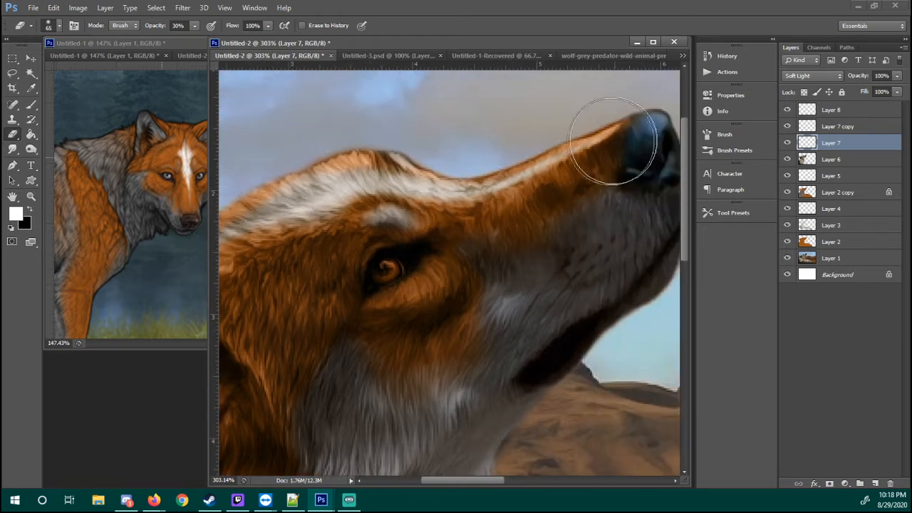
drag(407, 236, 495, 209)
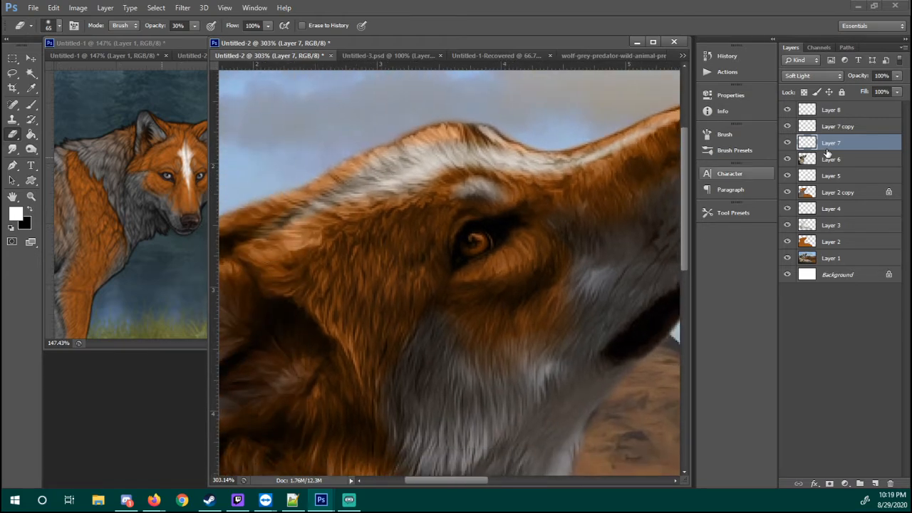
Fade the stripe's edges on Layer 7 copy and Layer 8 with the same soft eraser
click(837, 126)
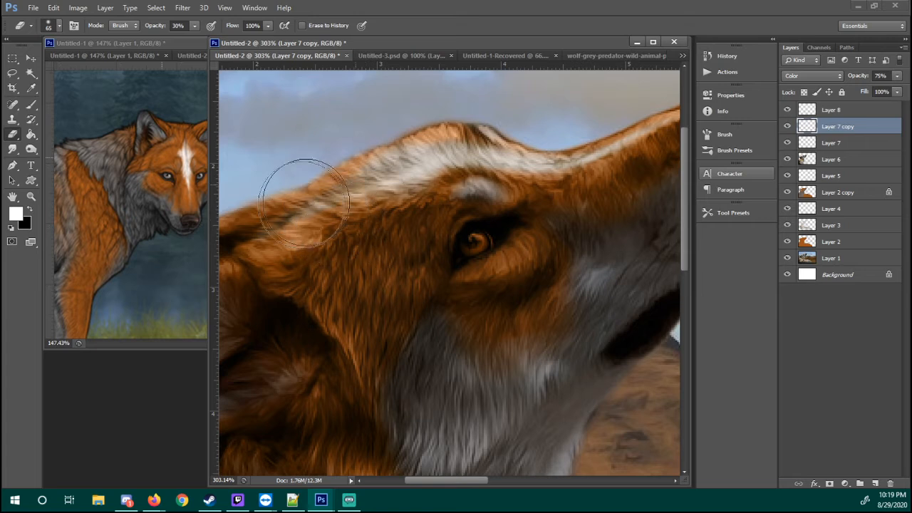
drag(515, 224, 433, 238)
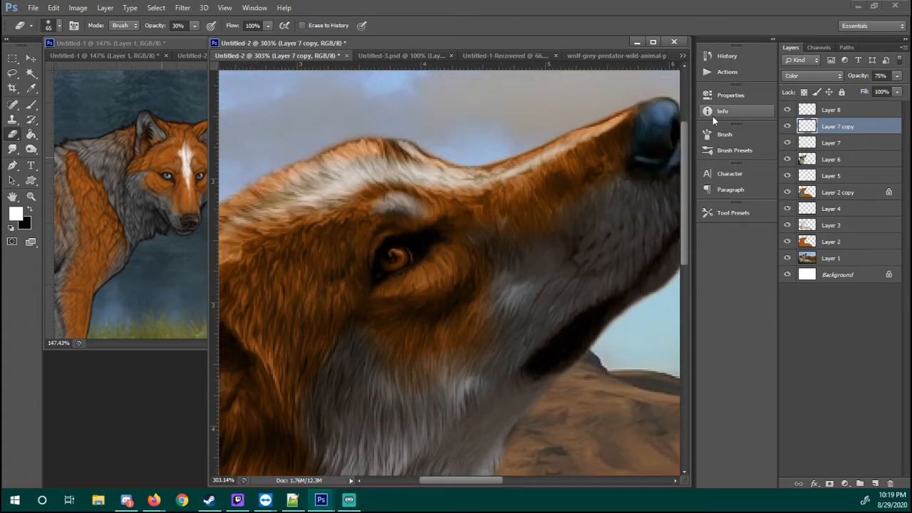
click(826, 112)
drag(395, 196, 473, 208)
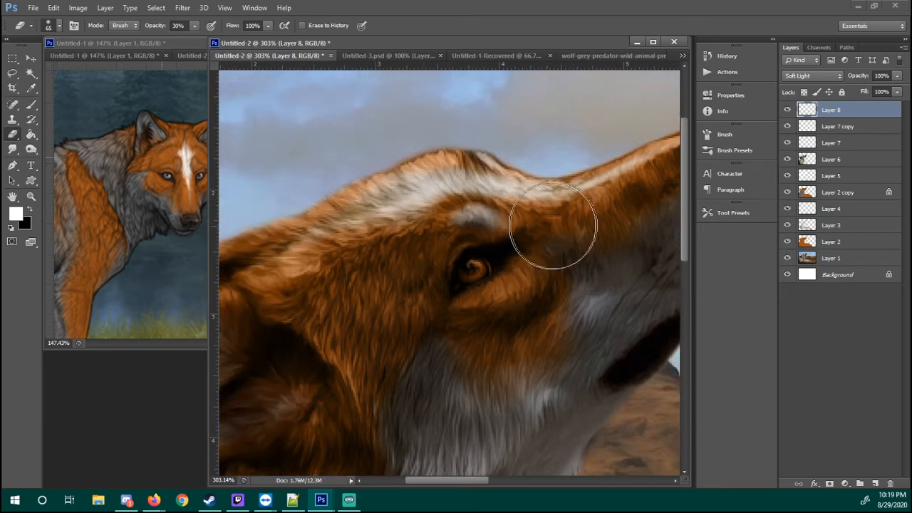
drag(549, 224, 464, 236)
right_click(541, 188)
click(554, 216)
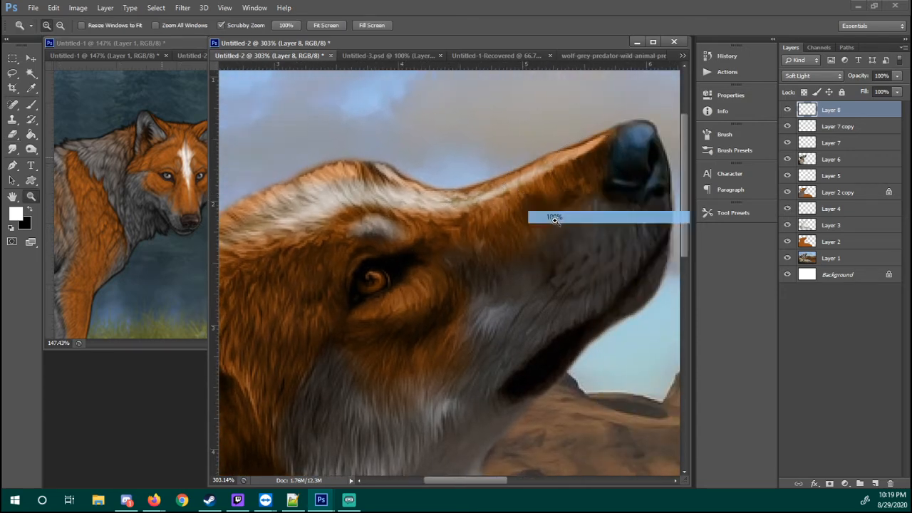
drag(389, 149, 405, 146)
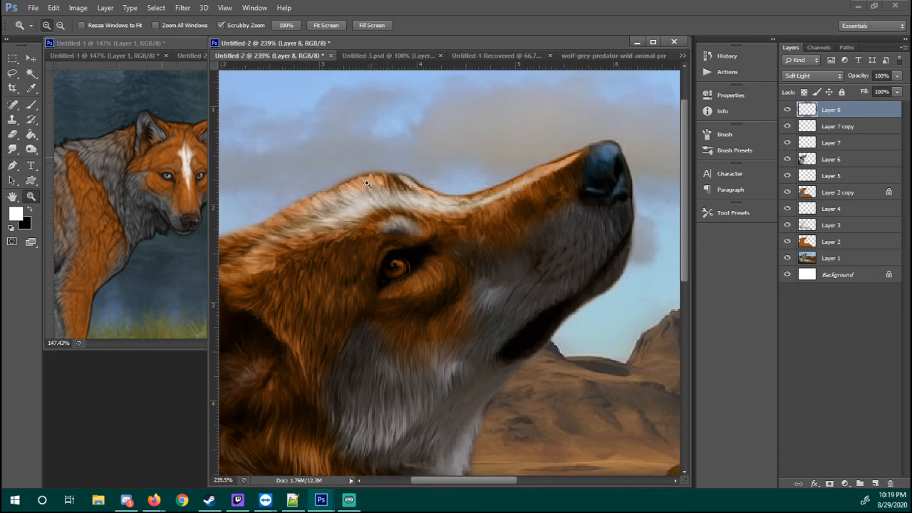
Raise Layer 7 copy's opacity to 91% and move the layer above Layer 8
click(842, 126)
click(787, 127)
click(787, 127)
drag(824, 126, 828, 125)
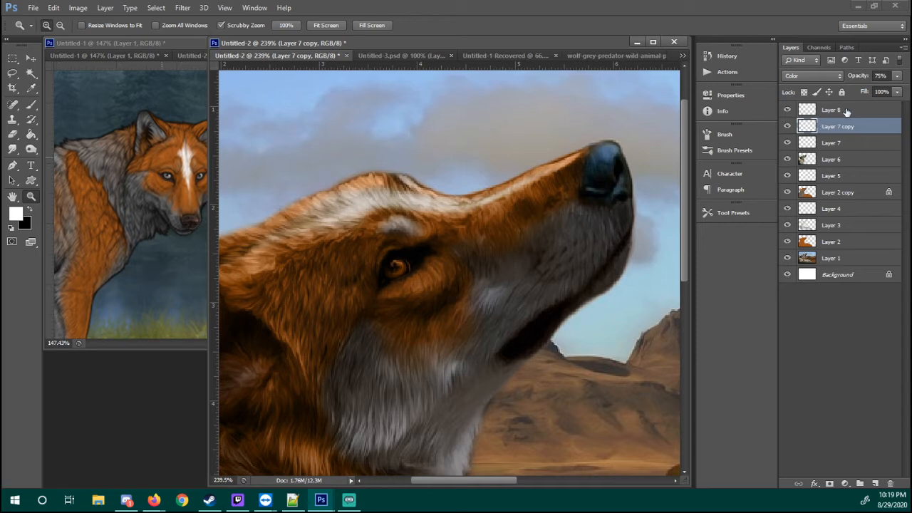
click(845, 110)
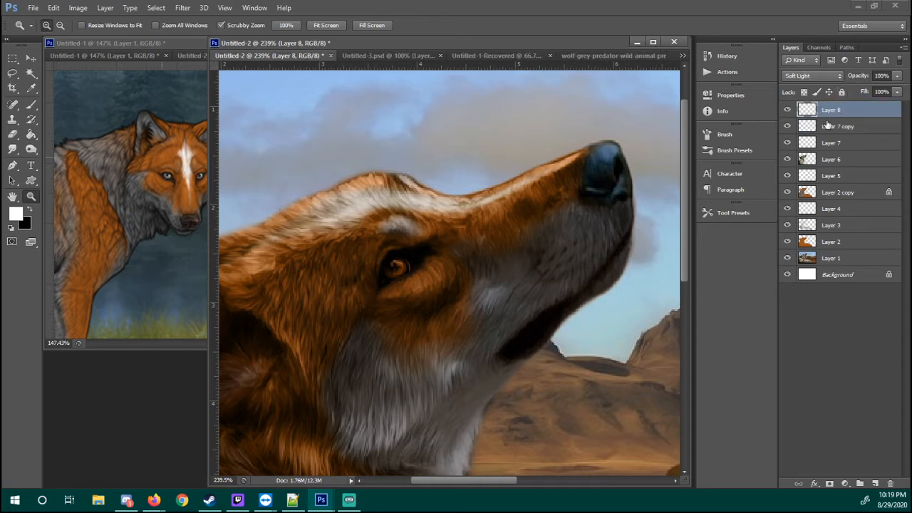
drag(826, 125, 844, 109)
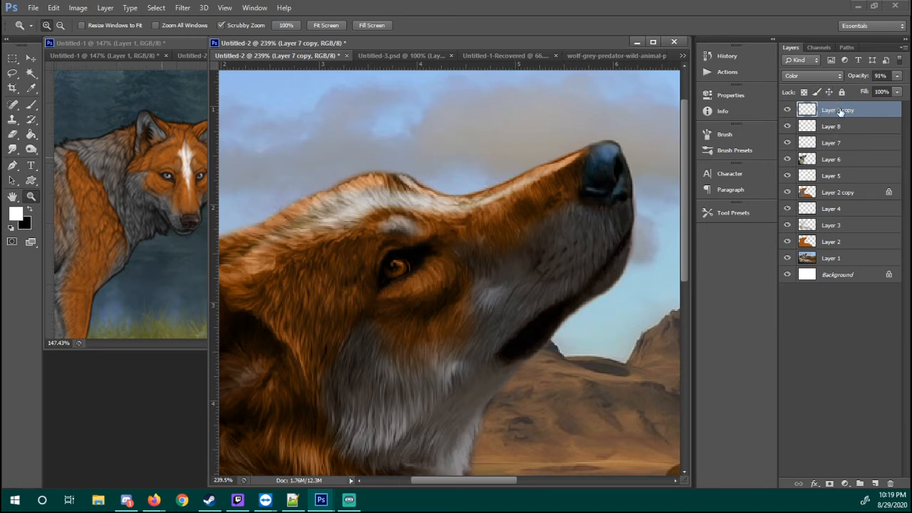
Duplicate Layer 7 copy, set the duplicate to Soft Light, and compare the wolf with it hidden and shown
right_click(840, 112)
click(712, 81)
key(Return)
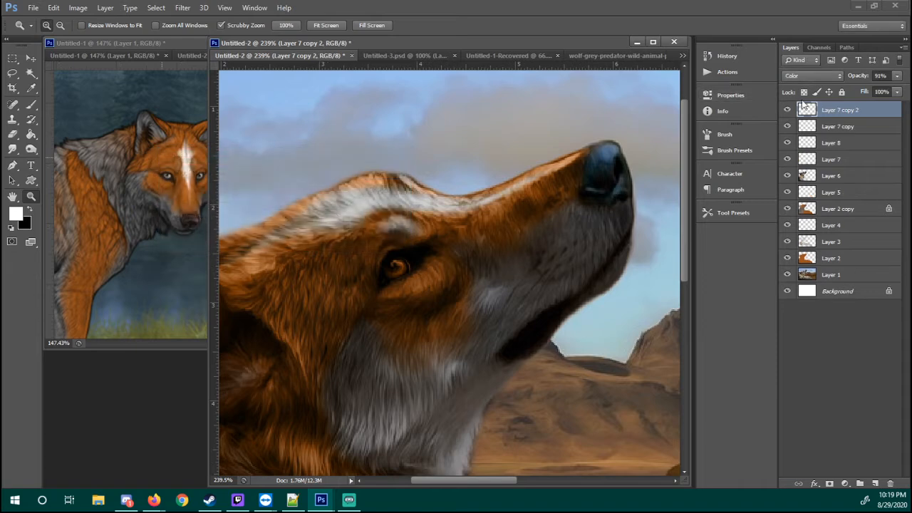
click(812, 76)
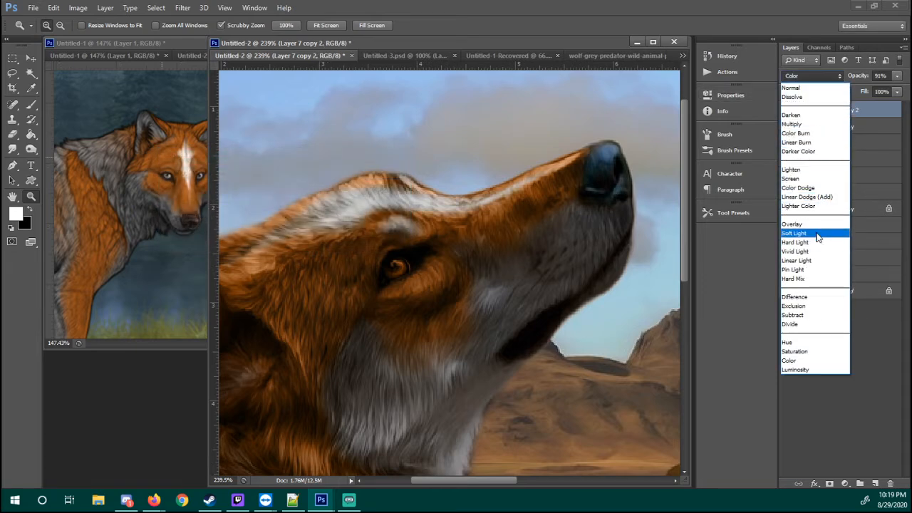
click(809, 231)
drag(491, 209, 497, 198)
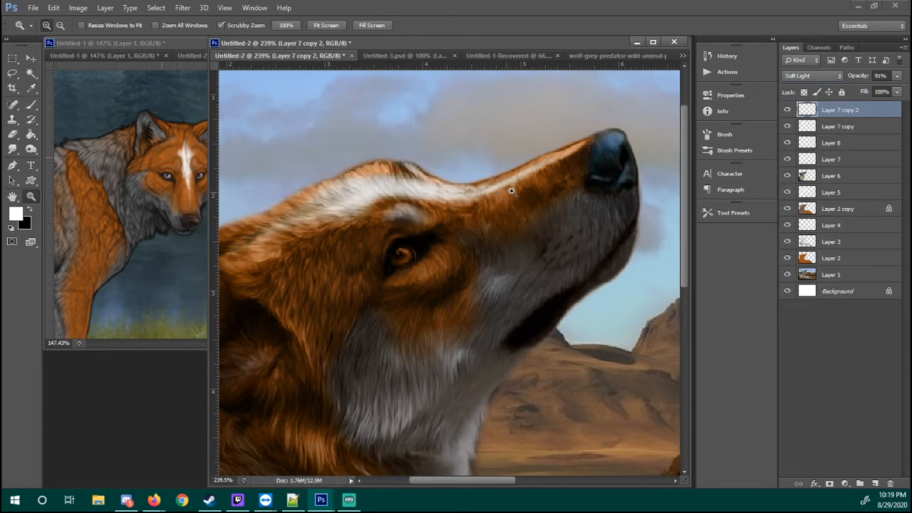
right_click(513, 188)
click(555, 210)
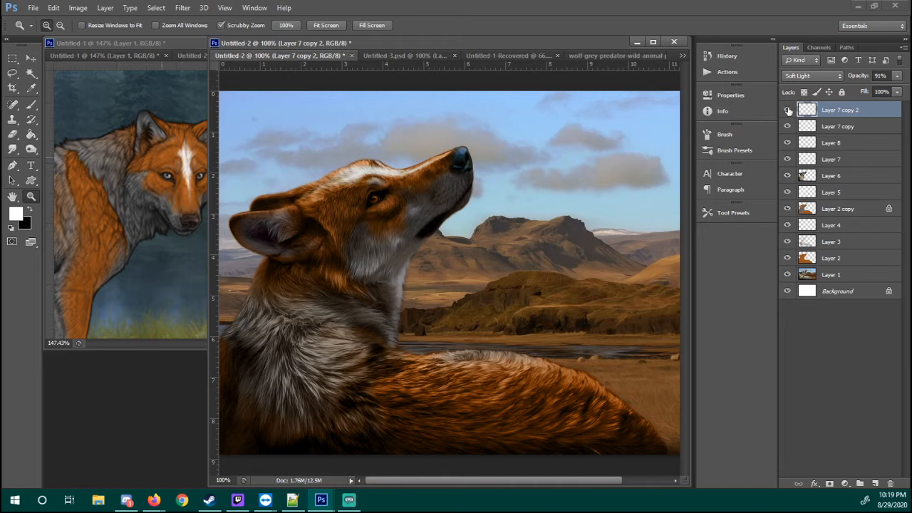
click(787, 110)
click(788, 111)
Trim the upper edge of the forehead stripe on Layer 7 copy 2 with a 45 px soft round eraser
drag(350, 179, 324, 167)
drag(346, 160, 387, 169)
key(b)
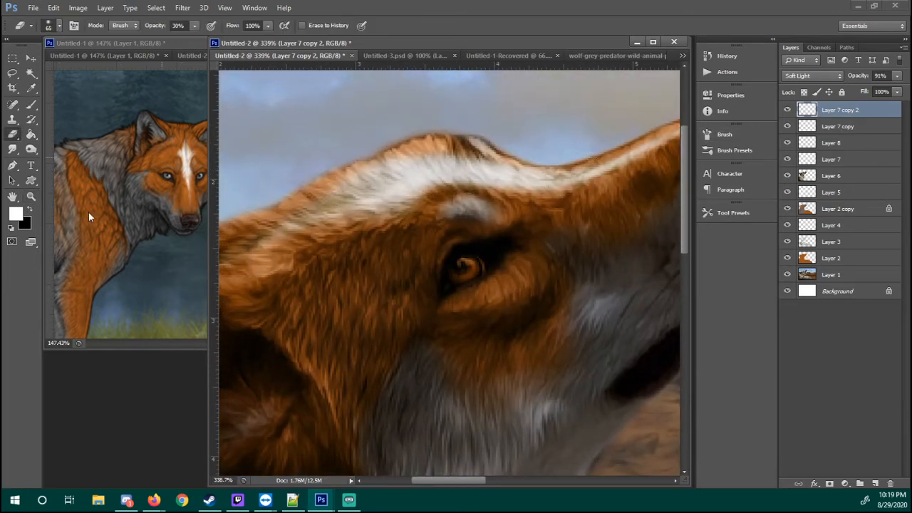
right_click(356, 169)
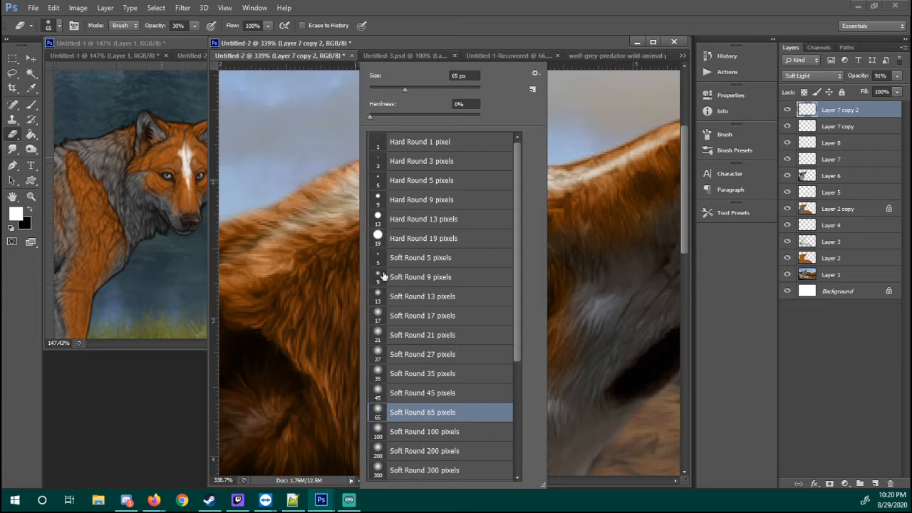
click(383, 396)
click(326, 305)
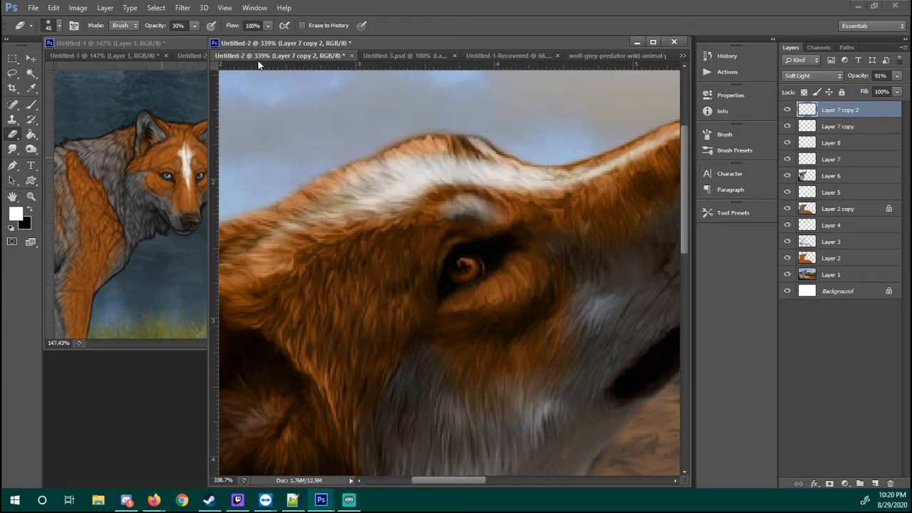
drag(354, 177, 361, 175)
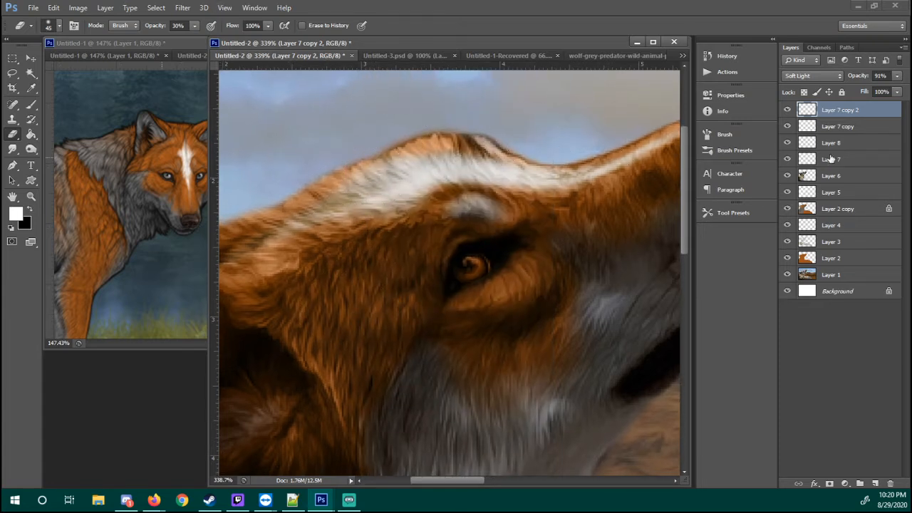
Erase excess white along the stripe's edges on Layer 7 copy, Layer 7, Layer 8 and Layer 7 copy 2
click(838, 127)
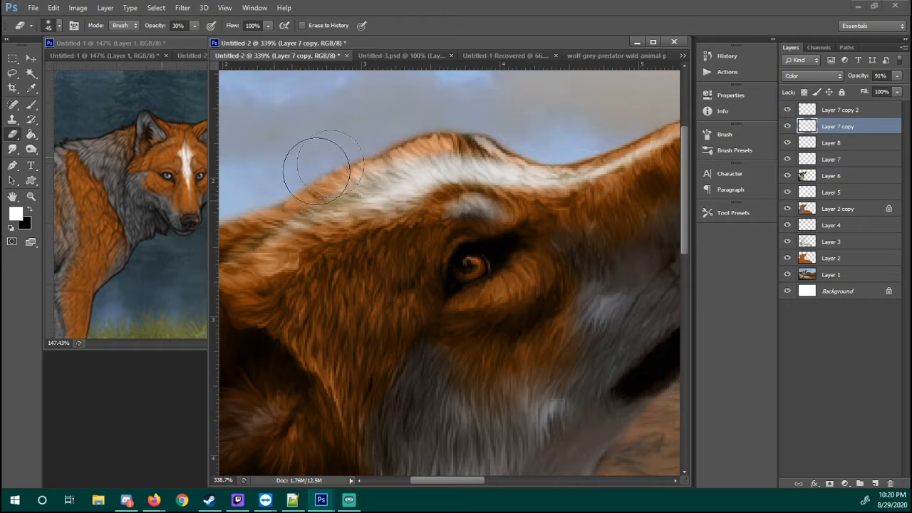
click(830, 159)
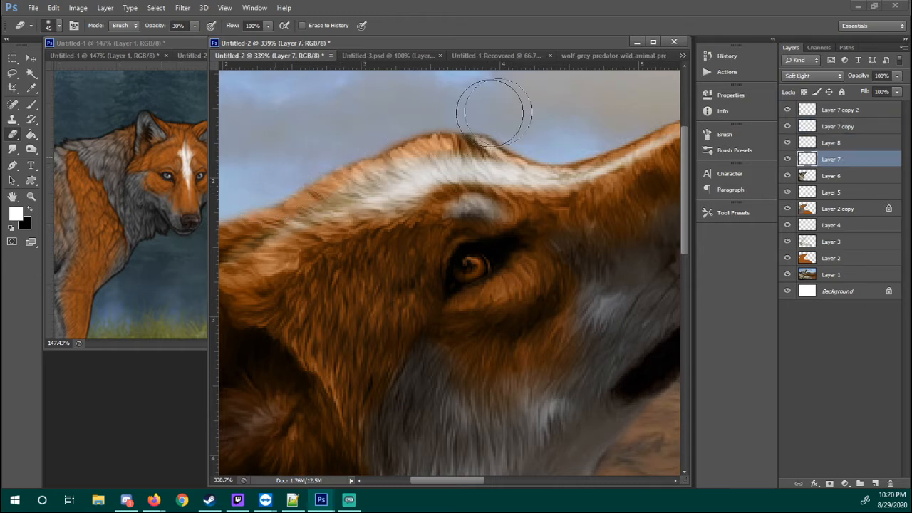
click(828, 145)
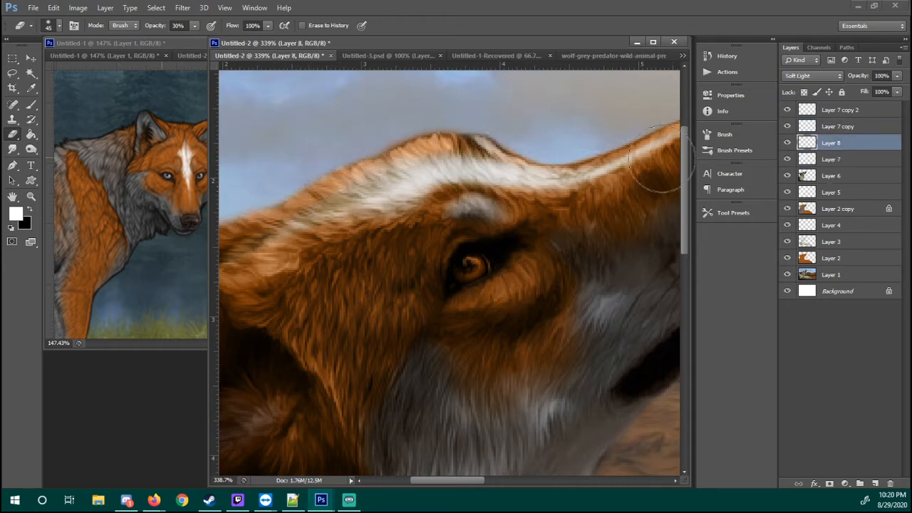
click(830, 126)
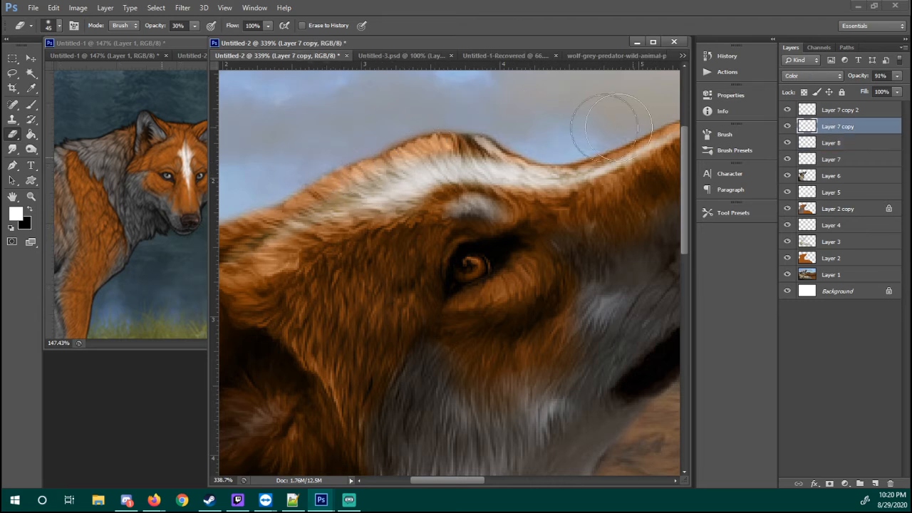
click(831, 109)
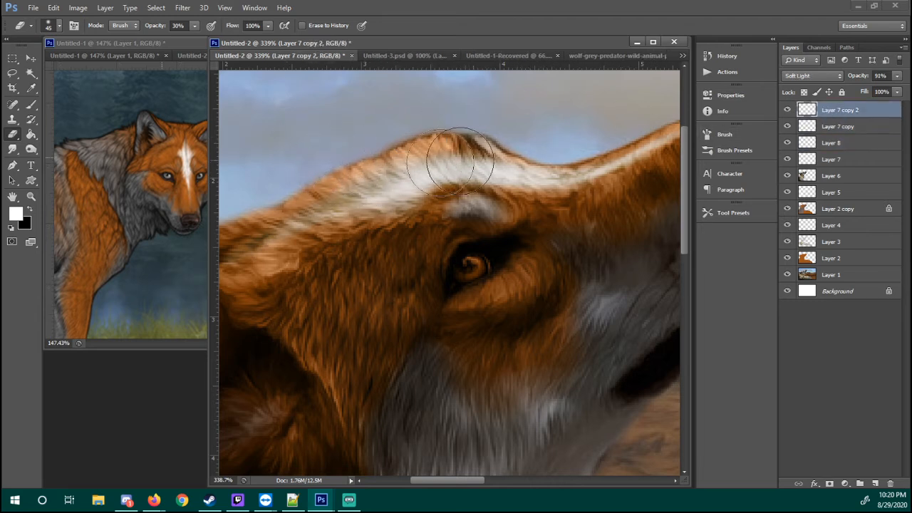
key(z)
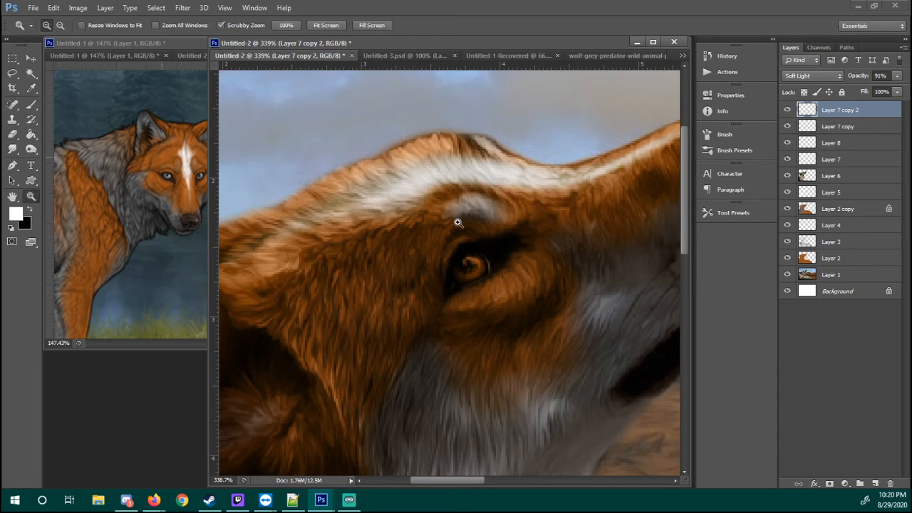
click(463, 198)
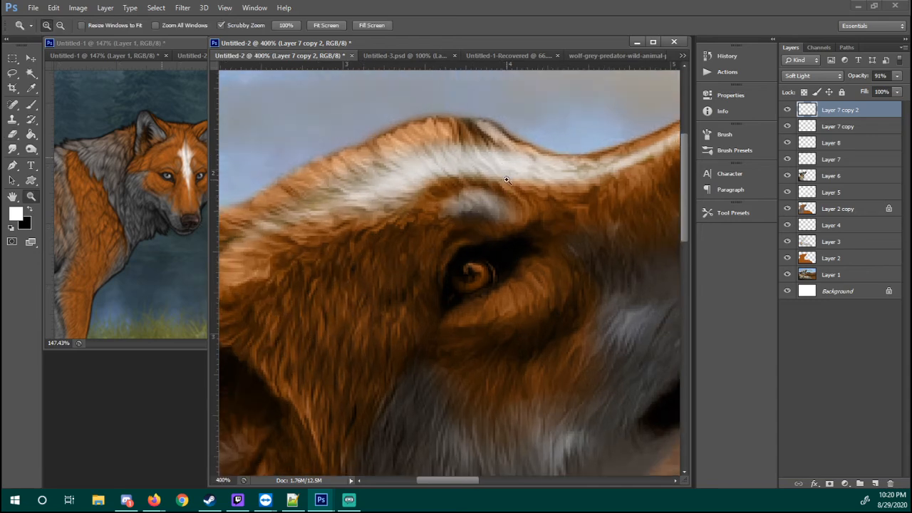
Add a new layer above Layer 7 copy 2 for working on the wolf's eye, with the pixel grid hidden
alt+click(543, 206)
right_click(552, 205)
click(559, 225)
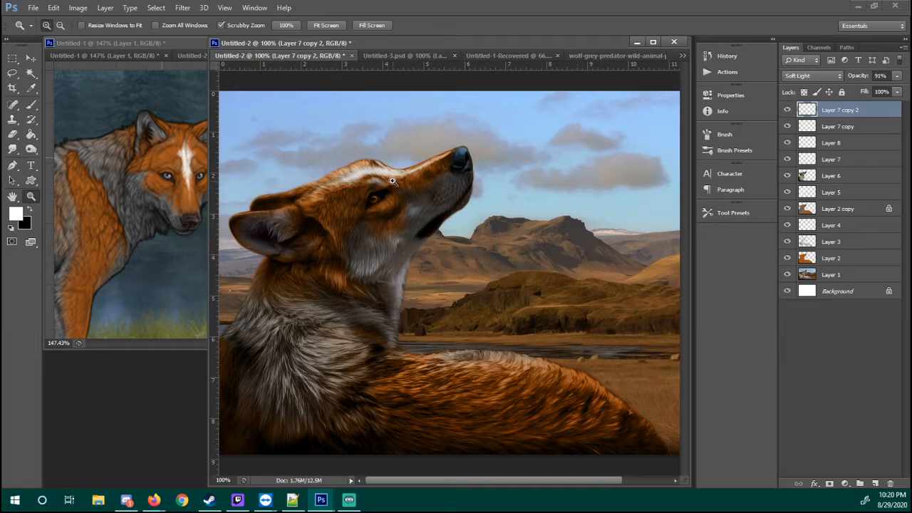
drag(389, 188, 406, 200)
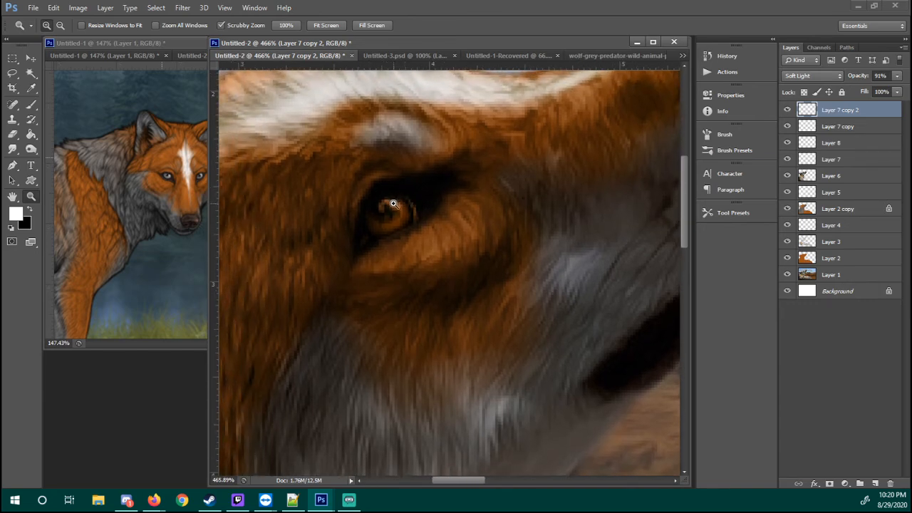
drag(393, 195, 427, 200)
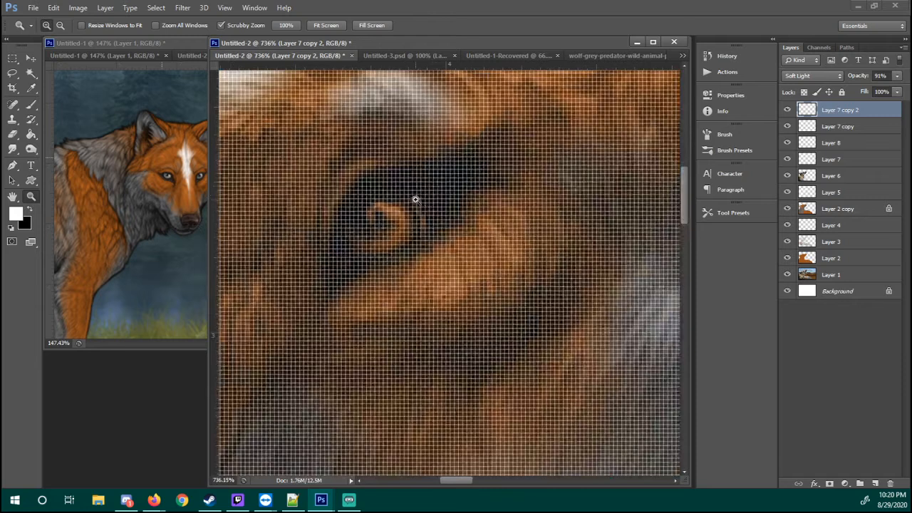
key(ctrl+h)
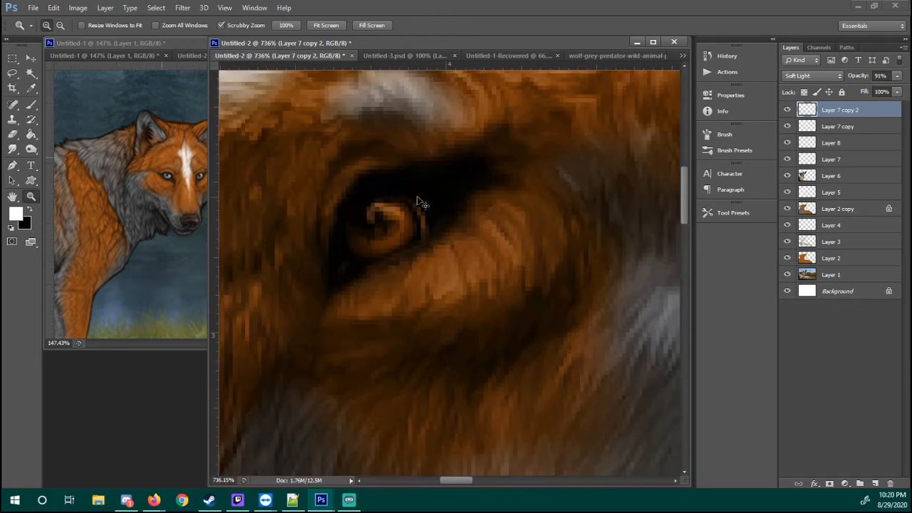
click(875, 483)
Erase Layer 2's orange over the eye with a 13 px soft round eraser at 100% opacity
click(857, 226)
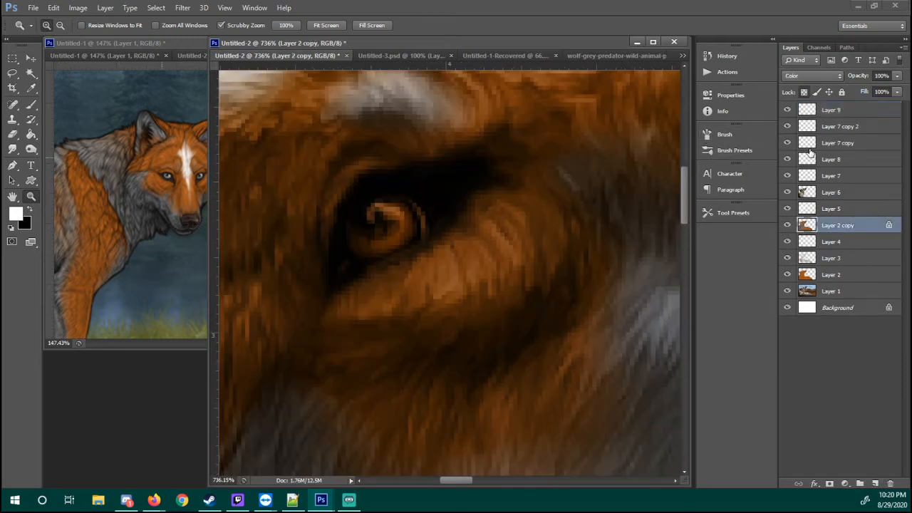
click(816, 280)
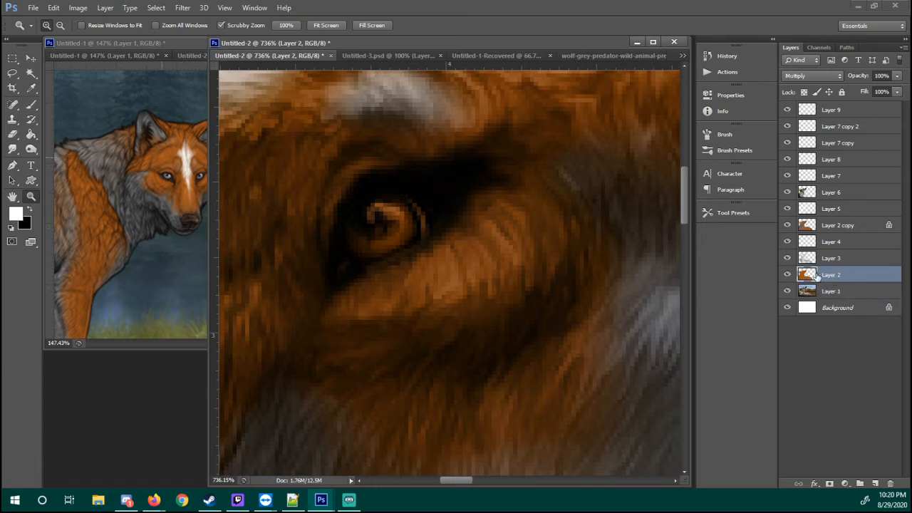
drag(459, 186, 510, 185)
key(e)
right_click(449, 222)
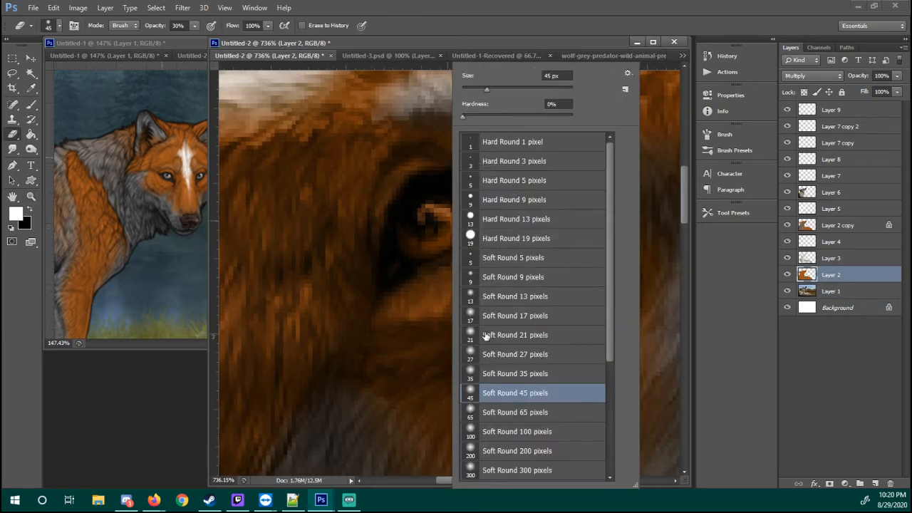
click(484, 304)
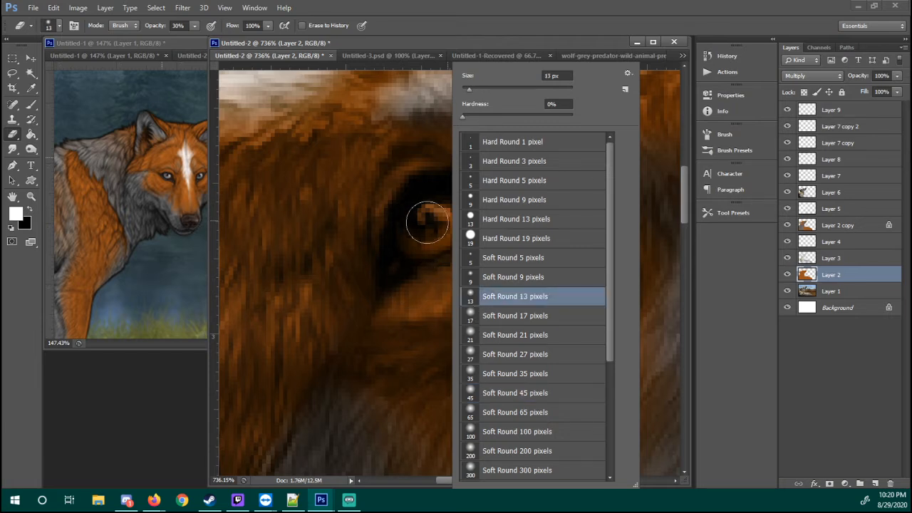
drag(404, 259, 394, 261)
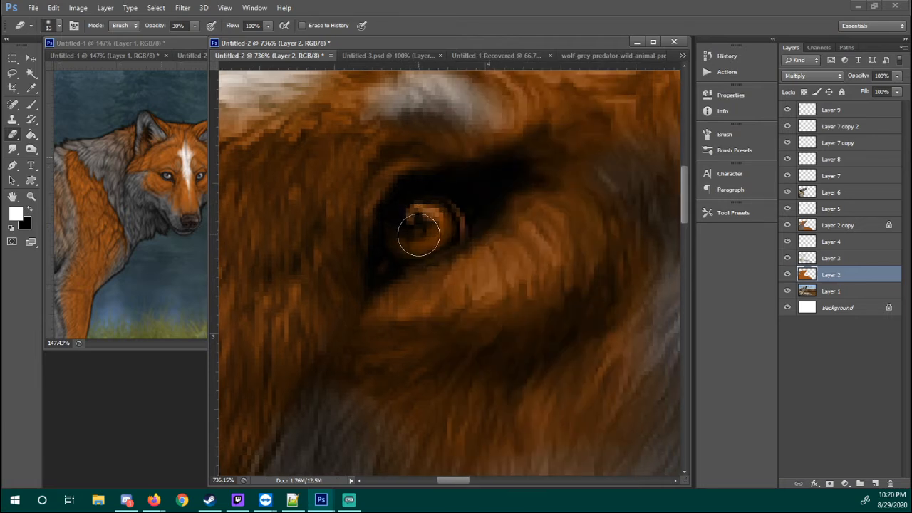
key(0)
mouse_move(427, 204)
mouse_down()
mouse_move(500, 183)
mouse_move(468, 196)
mouse_move(488, 183)
mouse_move(443, 188)
mouse_move(460, 206)
mouse_move(399, 244)
mouse_move(374, 282)
mouse_move(386, 218)
mouse_up()
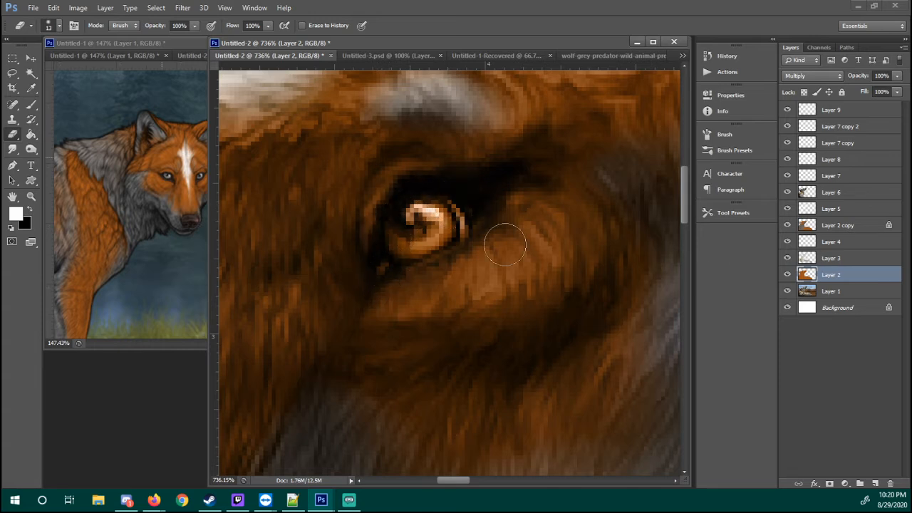
Unlock Layer 2 copy's transparent pixels and erase its colour tint over the whole eye
click(839, 230)
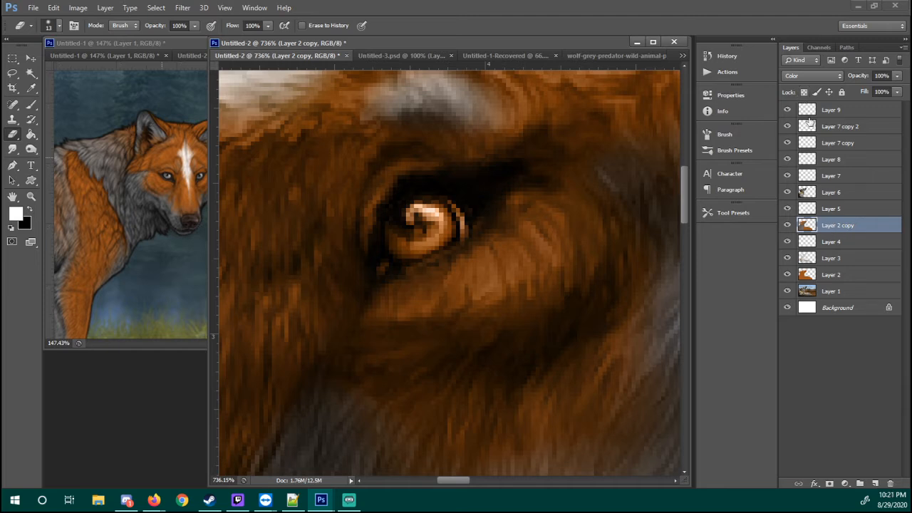
mouse_move(415, 217)
mouse_down()
mouse_move(399, 234)
mouse_move(420, 230)
mouse_up()
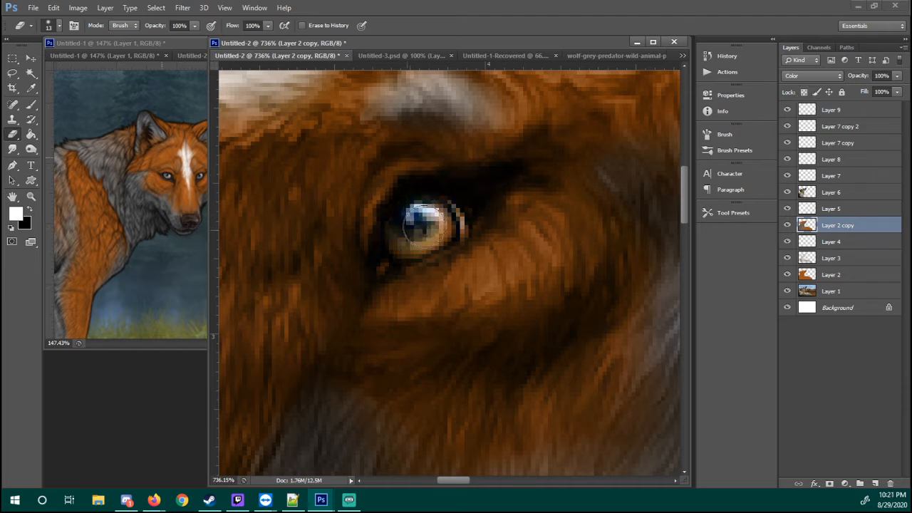
mouse_move(488, 190)
mouse_down()
mouse_move(500, 179)
mouse_move(419, 202)
mouse_move(396, 253)
mouse_up()
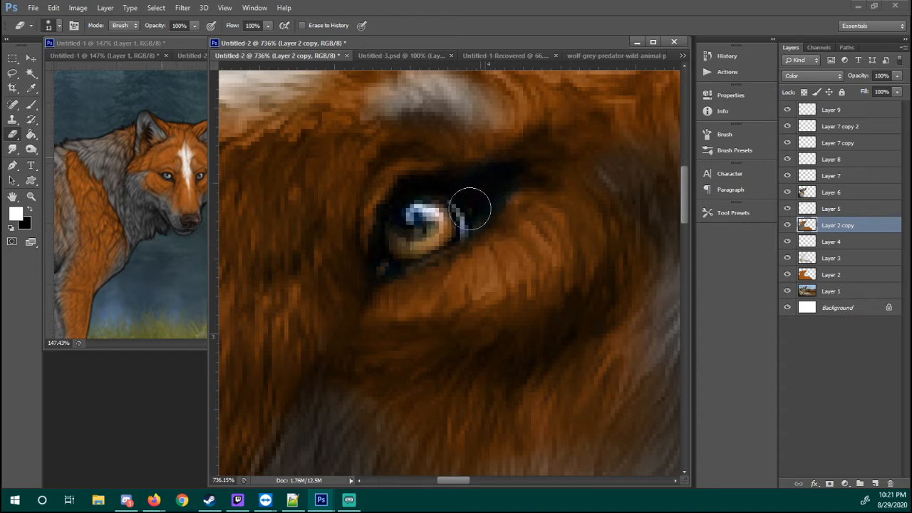
Add a new layer above Layer 9 and set the brush to Hard Round 9 pixels
click(846, 116)
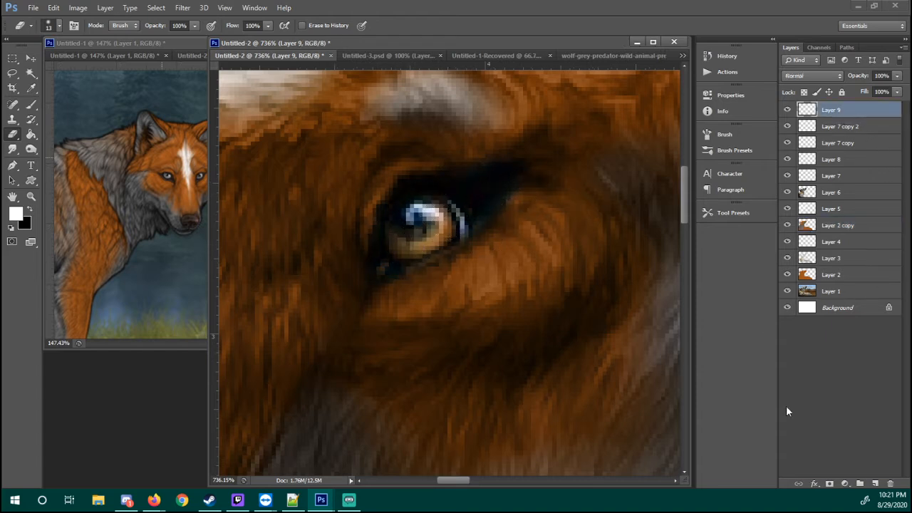
click(874, 483)
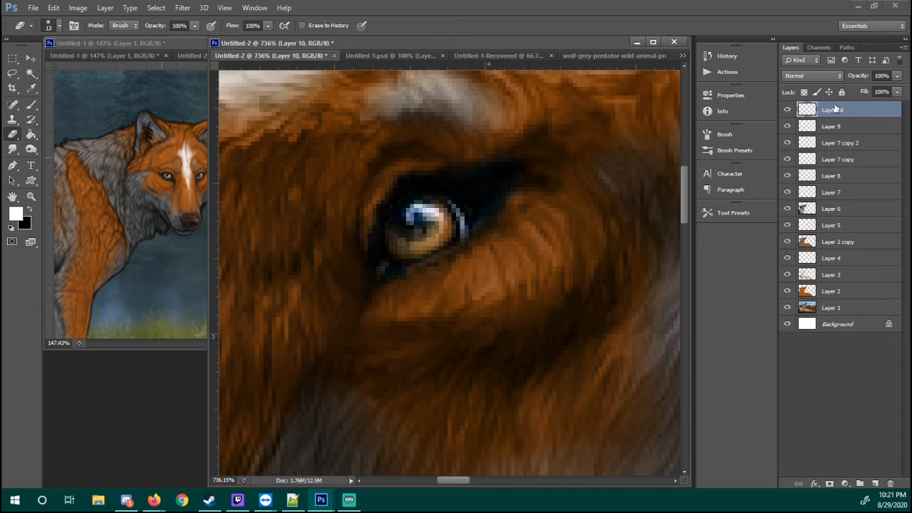
drag(424, 186, 418, 185)
key(b)
right_click(420, 213)
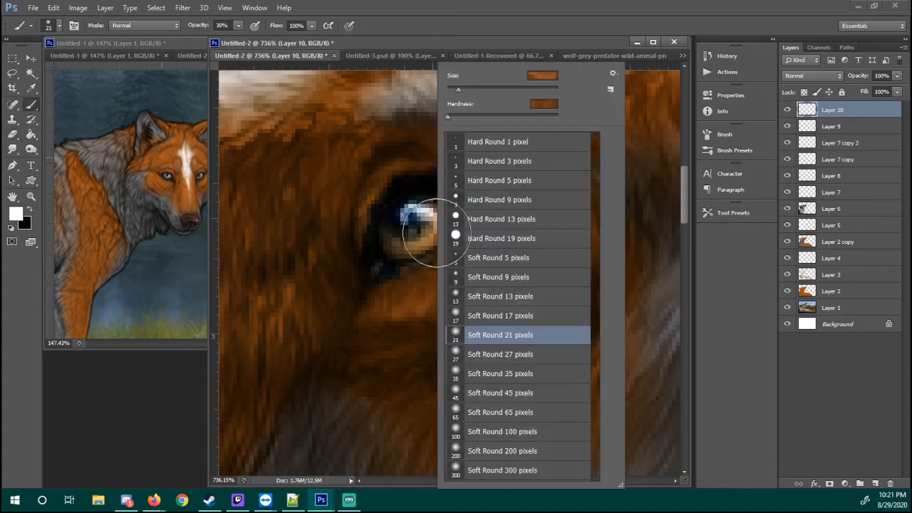
click(474, 226)
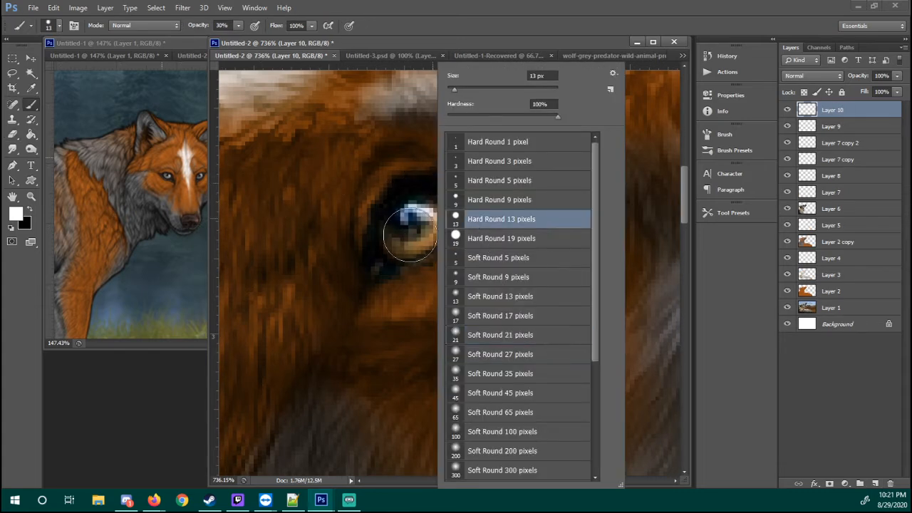
click(475, 205)
Set the painting colour to golden orange #d79922
click(16, 213)
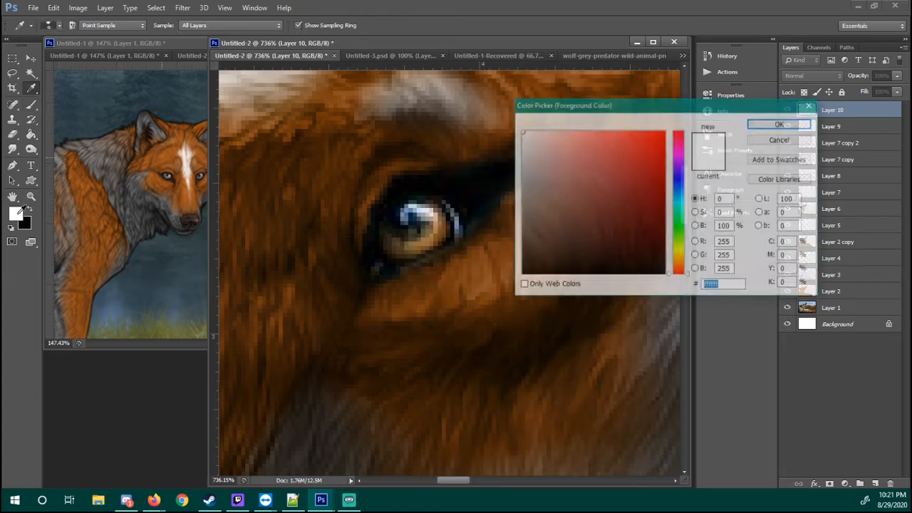
click(679, 255)
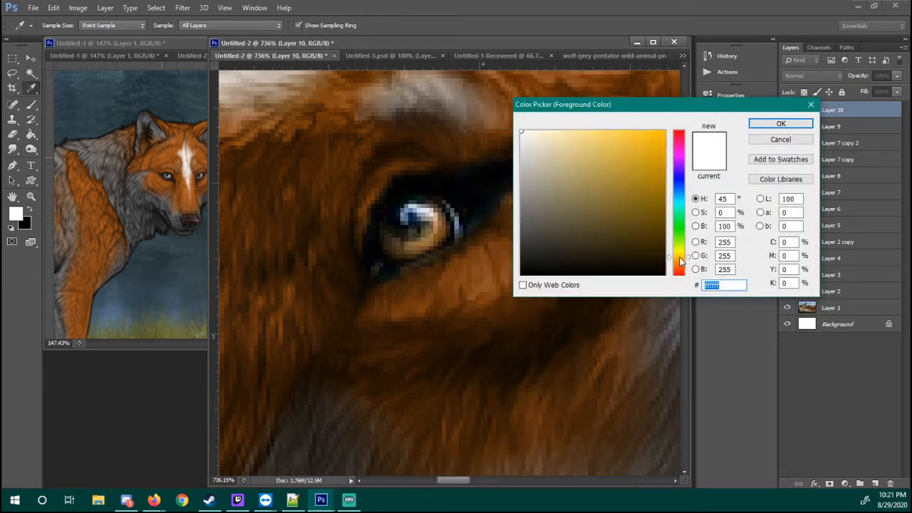
drag(615, 148, 641, 155)
click(678, 259)
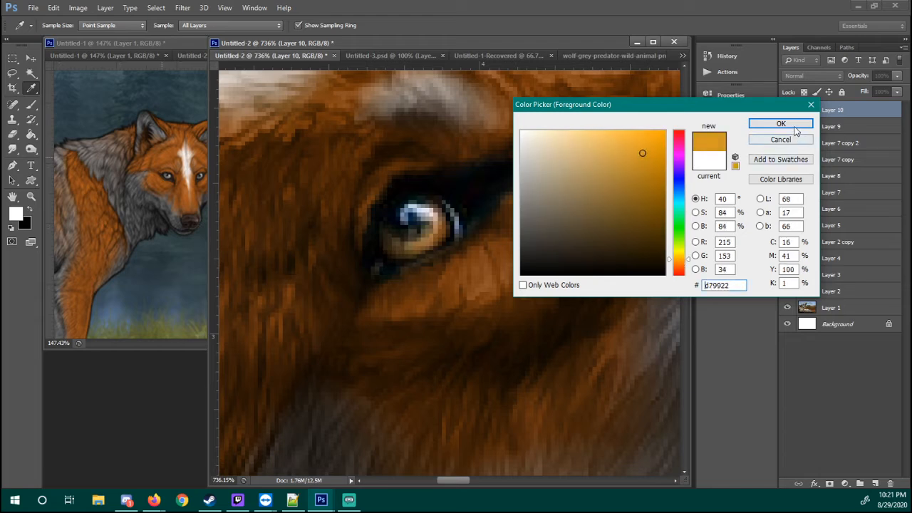
click(780, 124)
key(b)
Swap the colour swatches and set the other one to yellow-green #95d722
click(15, 213)
click(25, 224)
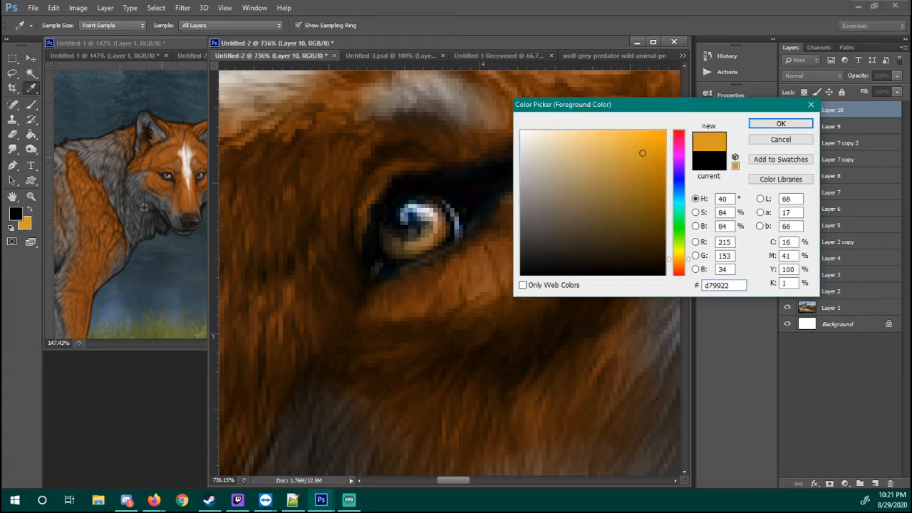
drag(681, 258, 681, 243)
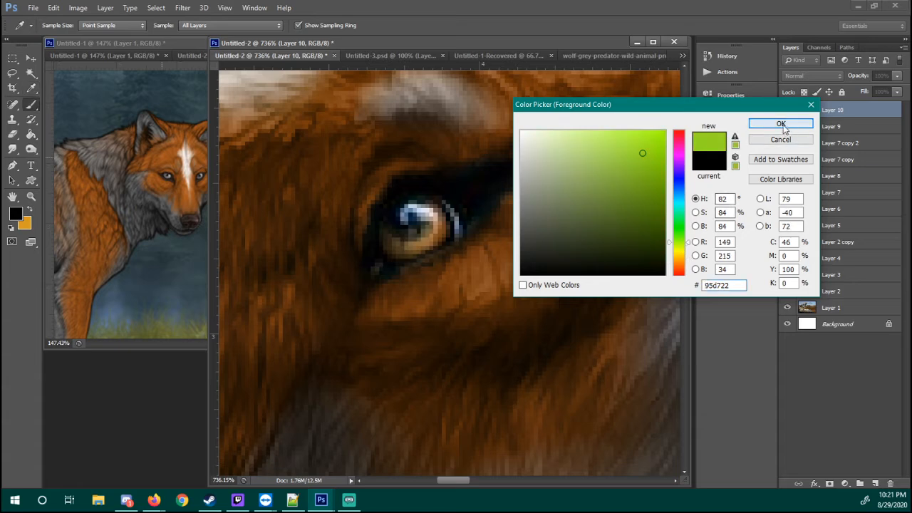
click(780, 124)
Paint the iris solid orange on Layer 10 at full brush opacity and set the layer's blending to Color
key(x)
mouse_move(416, 211)
mouse_down()
mouse_move(404, 241)
mouse_move(424, 239)
mouse_move(430, 222)
mouse_move(409, 216)
mouse_move(403, 230)
mouse_move(418, 213)
mouse_move(430, 230)
mouse_up()
key(0)
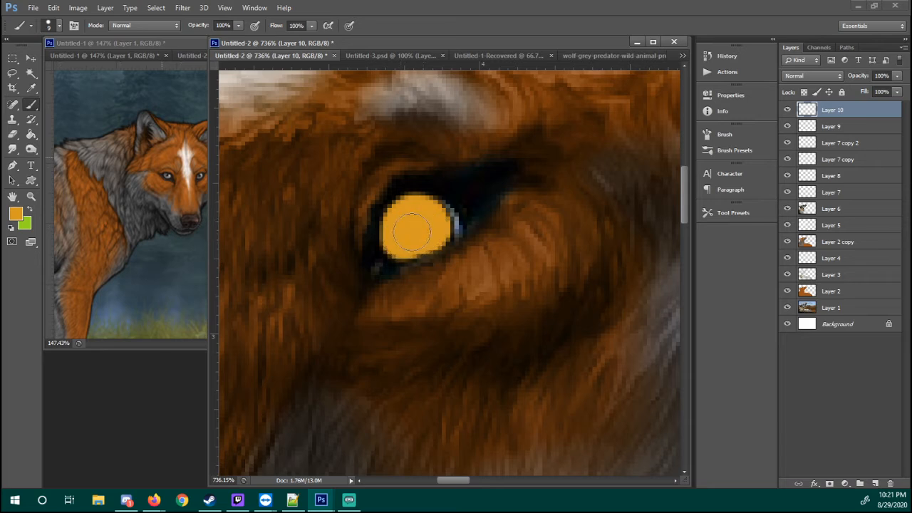
click(812, 75)
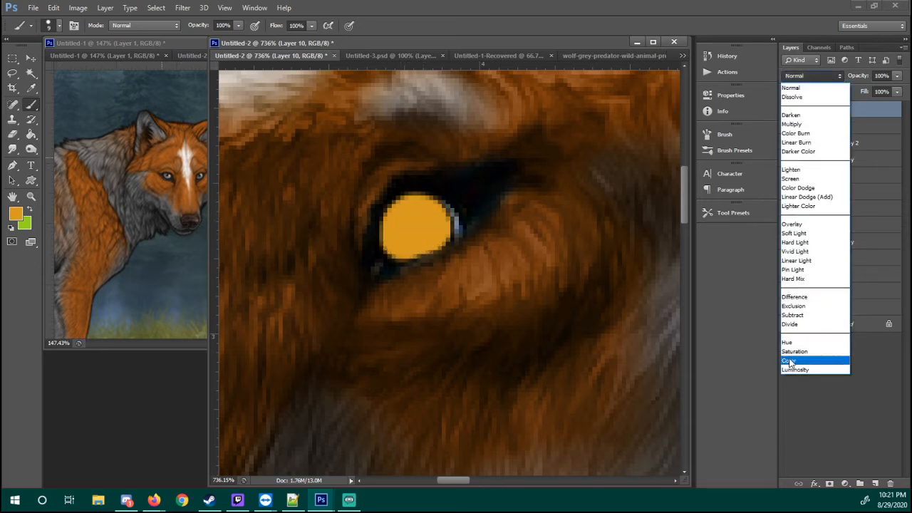
click(789, 361)
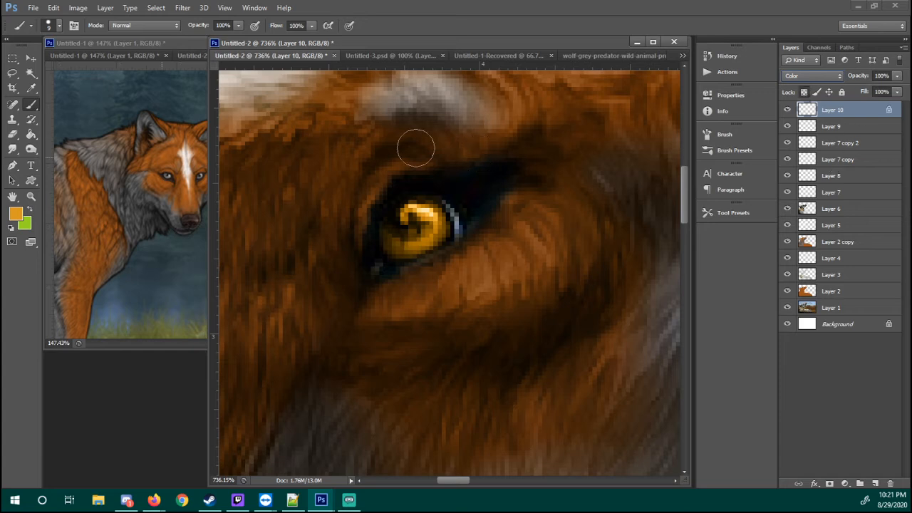
Brush green over most of the iris on transparency-locked Layer 10 with a 17 px soft round brush
click(30, 209)
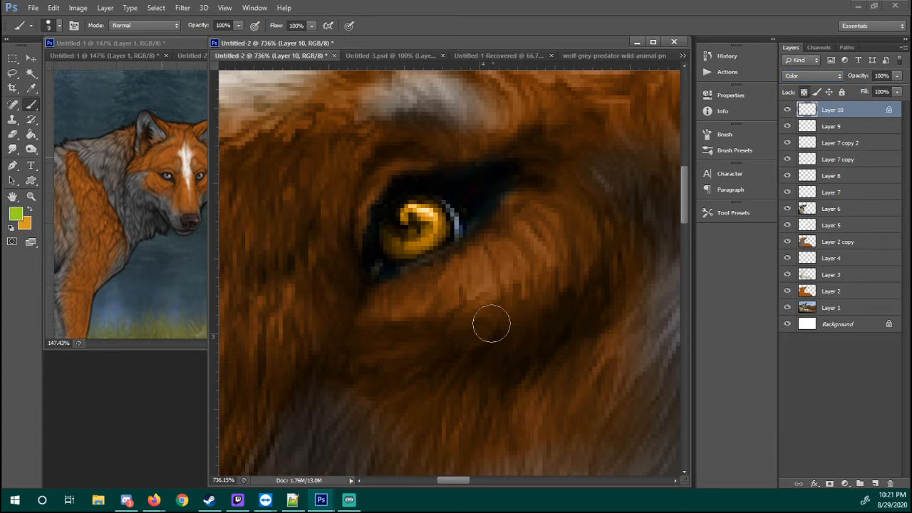
right_click(492, 324)
click(527, 335)
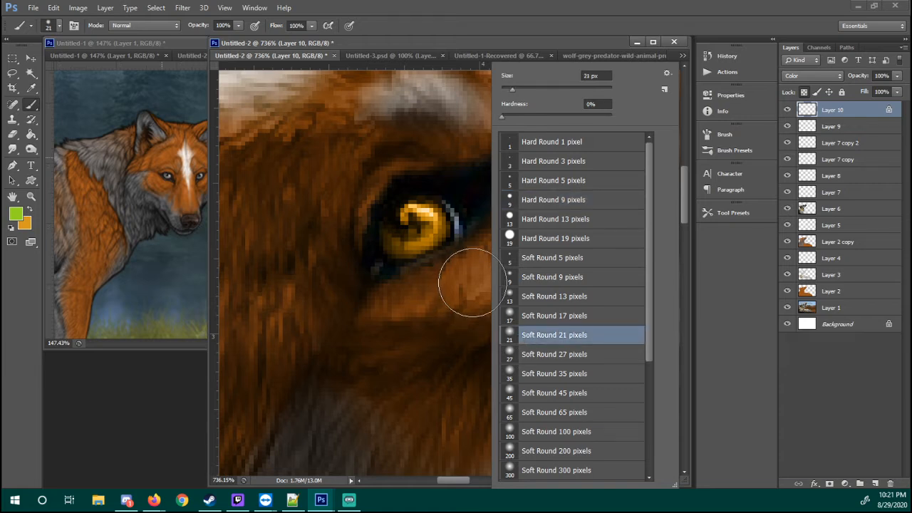
click(527, 319)
mouse_move(401, 232)
mouse_down()
mouse_move(422, 228)
mouse_move(414, 225)
mouse_move(421, 214)
mouse_move(409, 218)
mouse_up()
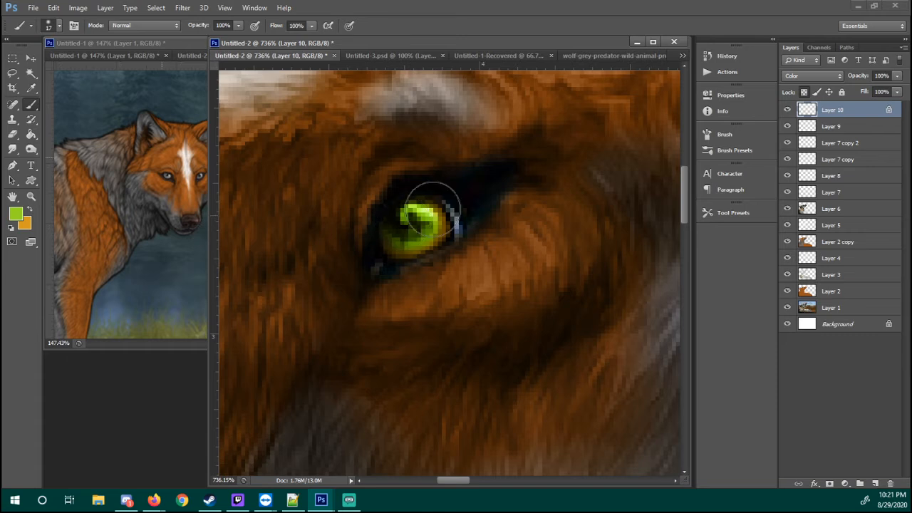
Add a new layer above Layer 10 and paint white highlights on the upper iris with a 3 px hard round brush
click(881, 484)
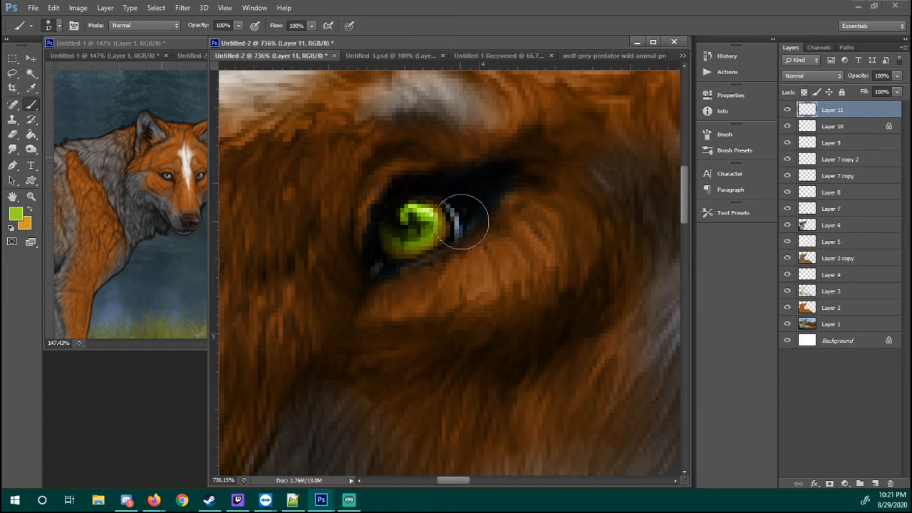
right_click(511, 255)
click(555, 180)
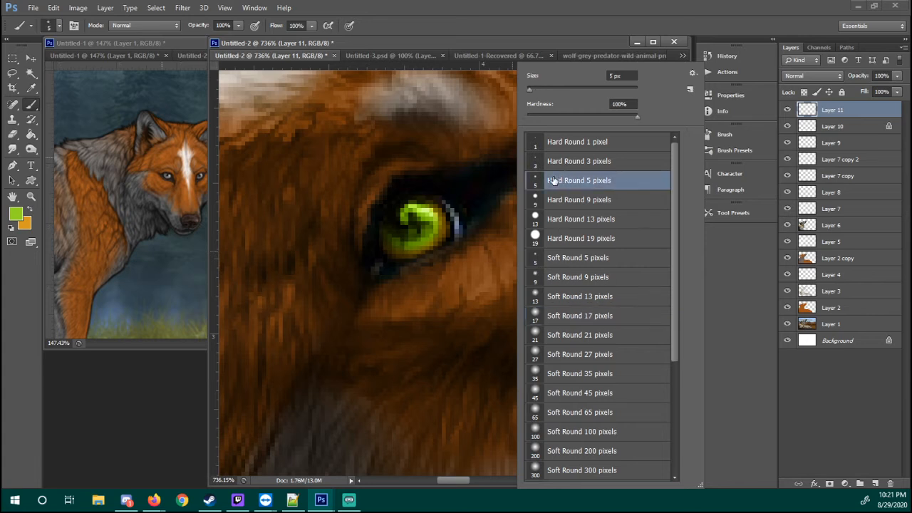
click(579, 161)
key(Return)
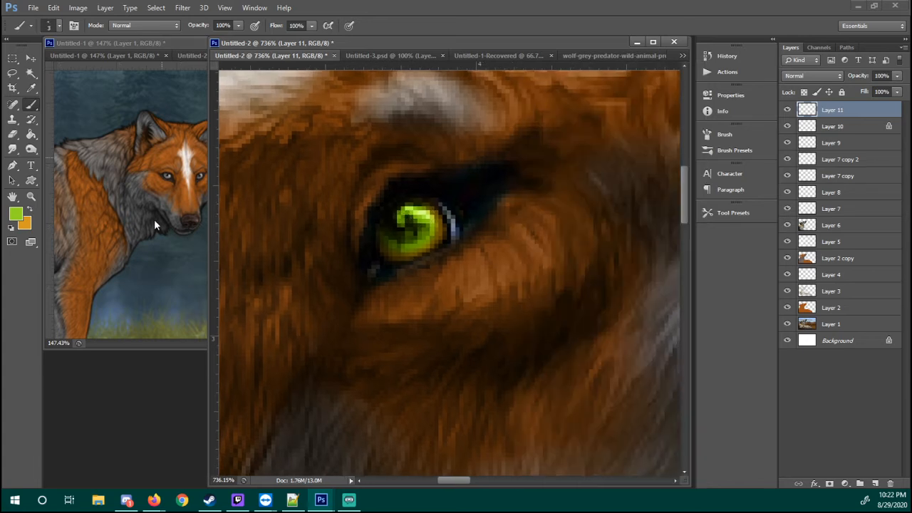
click(15, 227)
scroll(429, 260, right, 1)
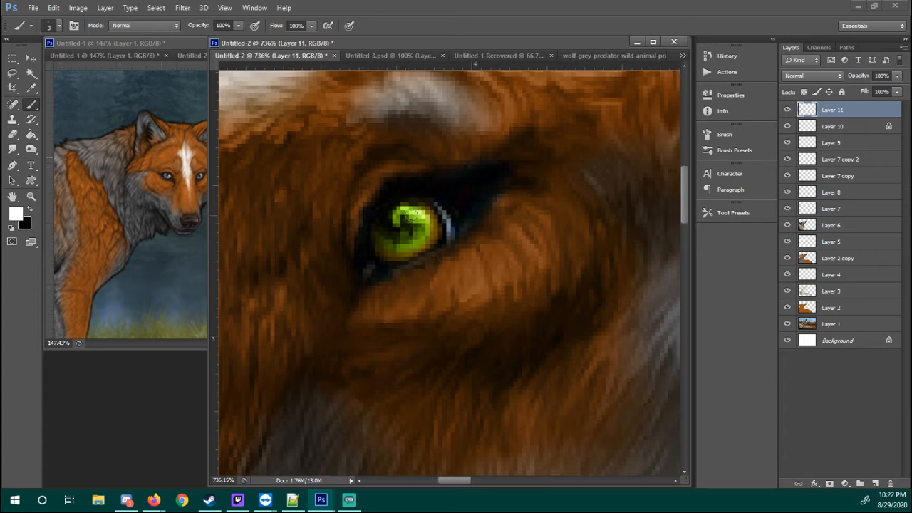
mouse_move(395, 221)
mouse_down()
mouse_move(400, 212)
mouse_move(422, 220)
mouse_up()
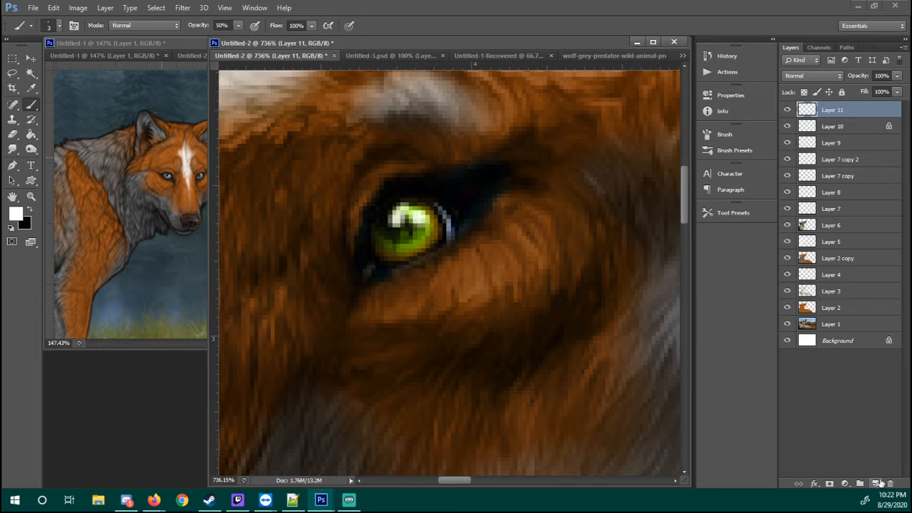
Add a new layer above Layer 11 and paint white over the lower iris with a 5 px hard round brush at 30% opacity
click(876, 483)
right_click(466, 259)
click(508, 226)
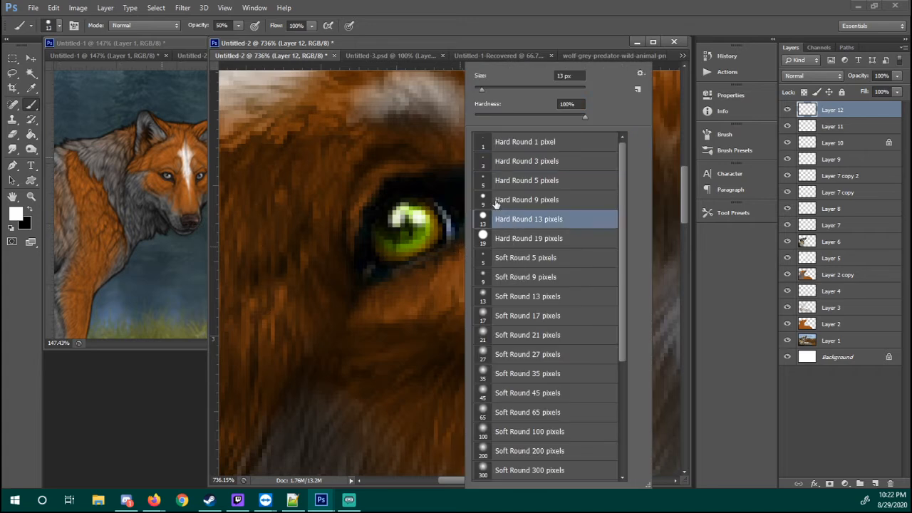
click(496, 203)
click(504, 179)
mouse_move(385, 242)
mouse_down()
mouse_move(418, 242)
mouse_move(428, 221)
mouse_move(433, 230)
mouse_move(379, 240)
mouse_move(410, 248)
mouse_move(428, 234)
mouse_move(421, 224)
mouse_move(388, 249)
mouse_move(419, 250)
mouse_move(433, 234)
mouse_move(402, 247)
mouse_move(425, 238)
mouse_move(373, 242)
mouse_move(375, 233)
mouse_move(407, 251)
mouse_move(428, 235)
mouse_move(395, 248)
mouse_up()
key(ctrl+z)
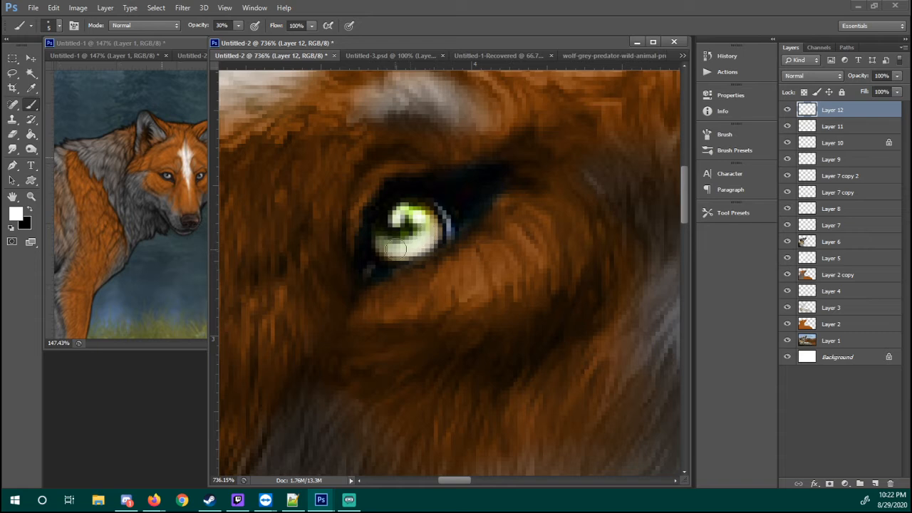
Set Layer 12's blending mode to Overlay
click(812, 76)
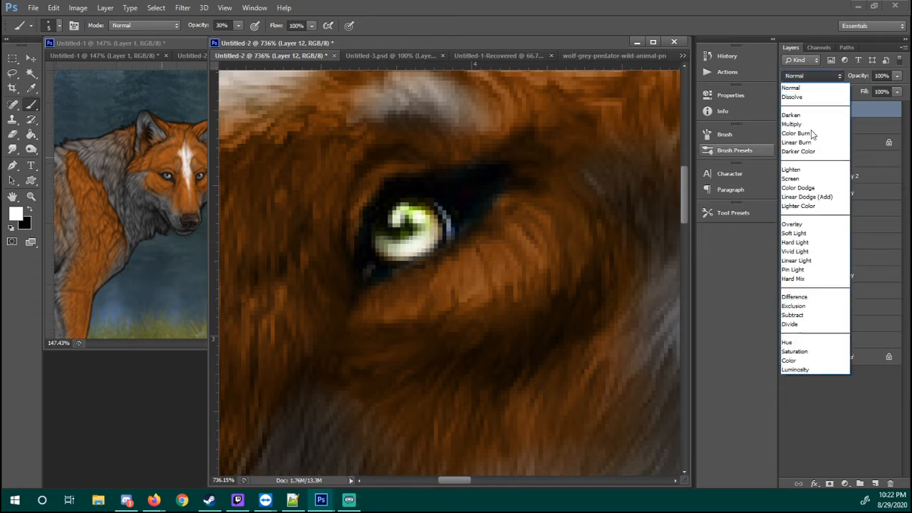
click(795, 224)
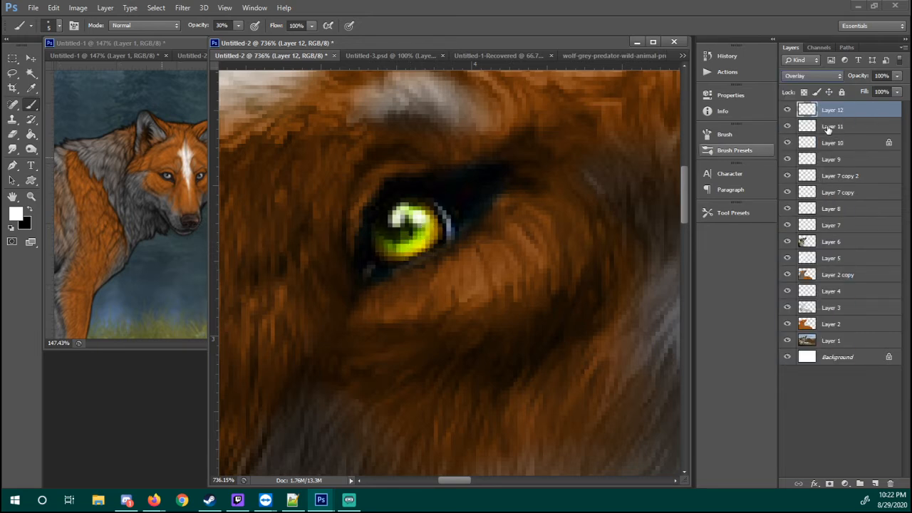
drag(529, 223, 524, 227)
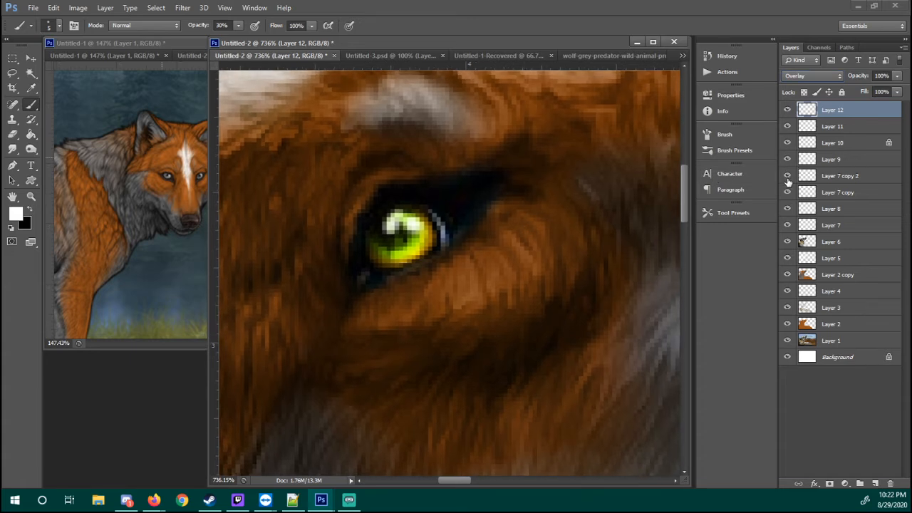
Check the green iris color with Layer 10 hidden and shown, and reduce Layer 10's opacity to 64%
click(787, 178)
click(787, 175)
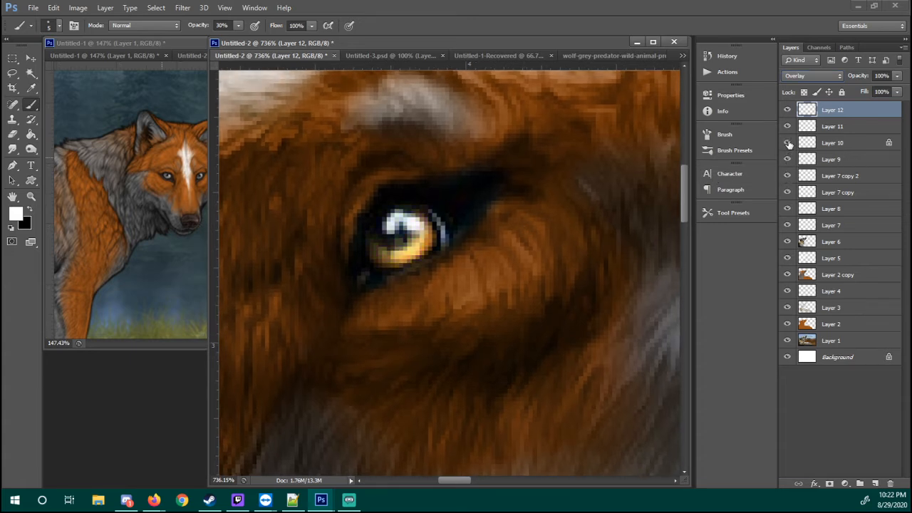
click(787, 142)
click(826, 144)
click(898, 77)
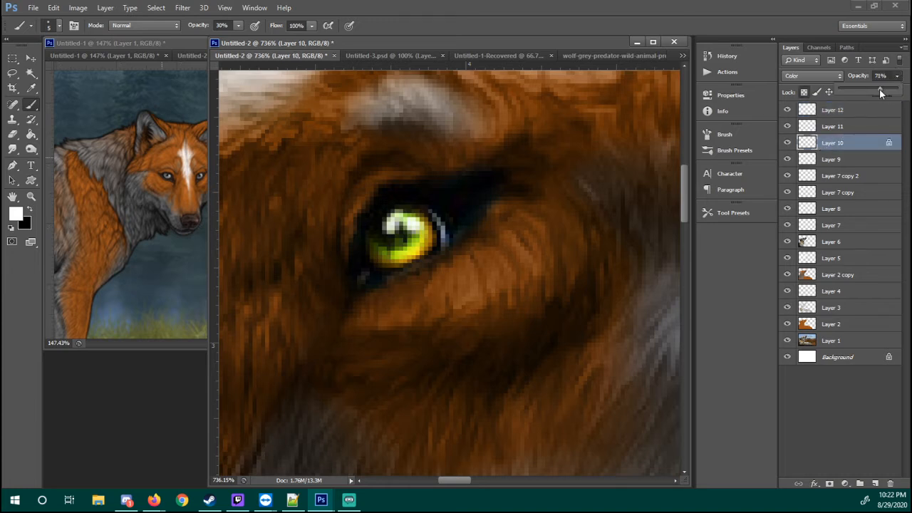
Examine the recolored eye at several magnifications and the whole wolf at 100%
drag(462, 256, 465, 245)
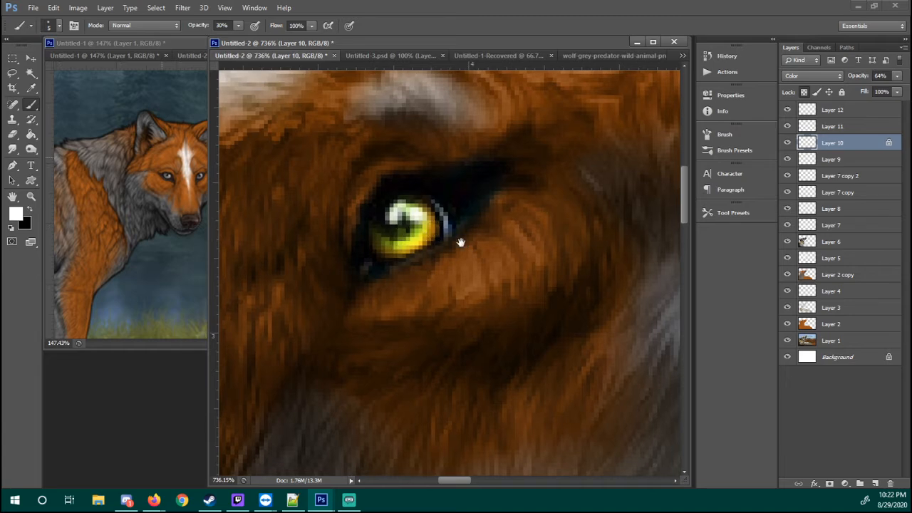
mouse_move(462, 240)
mouse_down()
mouse_move(468, 204)
mouse_move(433, 248)
mouse_move(430, 228)
mouse_up()
key(z)
right_click(489, 223)
click(435, 199)
key(h)
key(b)
drag(348, 175, 437, 218)
key(z)
drag(383, 196, 533, 363)
drag(384, 121, 470, 244)
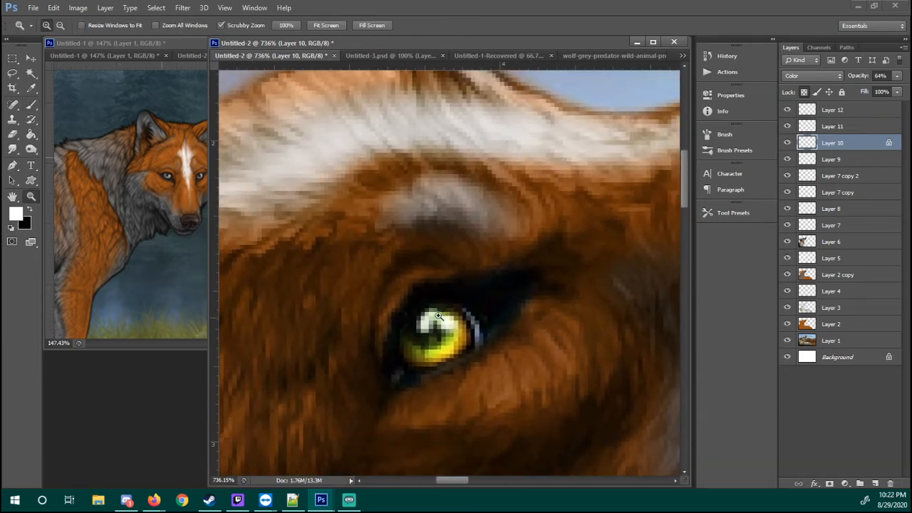
key(ctrl+1)
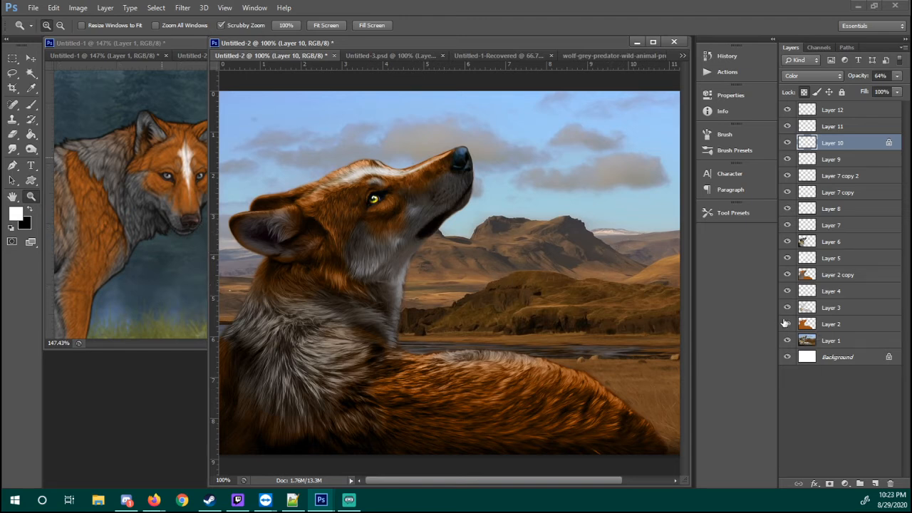
Try erasing the wolf's lower body on Layer 1 with a 65 px eraser, and undo the erasing
click(803, 341)
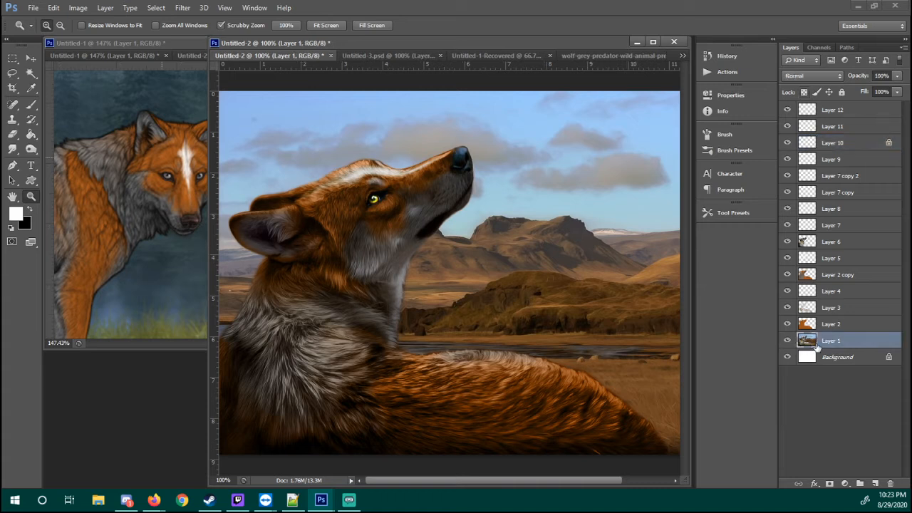
key(e)
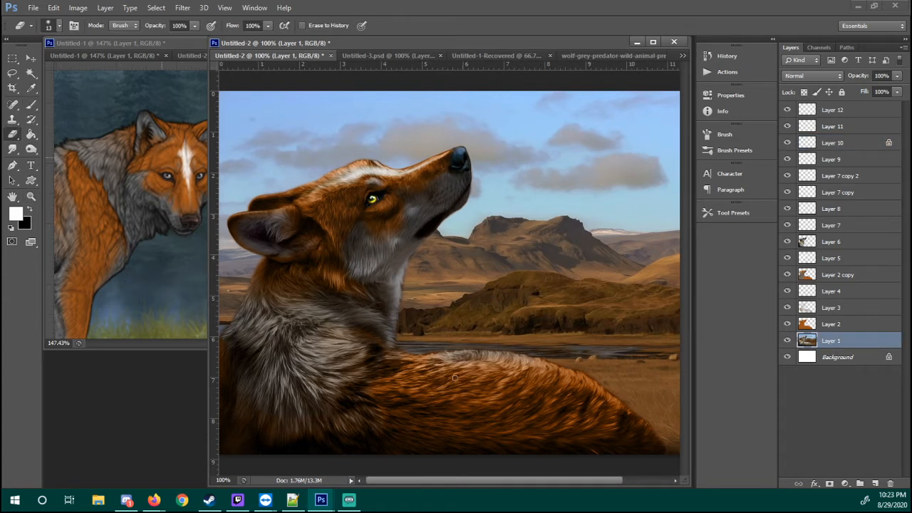
right_click(518, 399)
click(557, 411)
mouse_move(502, 388)
mouse_down()
mouse_move(430, 409)
mouse_move(529, 408)
mouse_move(538, 440)
mouse_move(393, 403)
mouse_move(470, 381)
mouse_move(335, 406)
mouse_move(433, 433)
mouse_up()
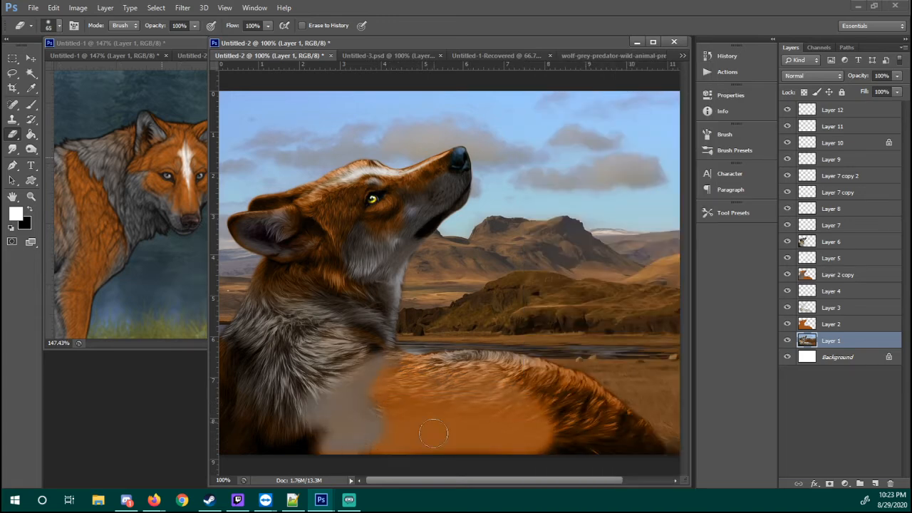
key(ctrl+z)
Copy the wolf from Layer 1 to a new layer using Layer 2's outline, and check the cutout with Layer 1 hidden
ctrl+click(808, 327)
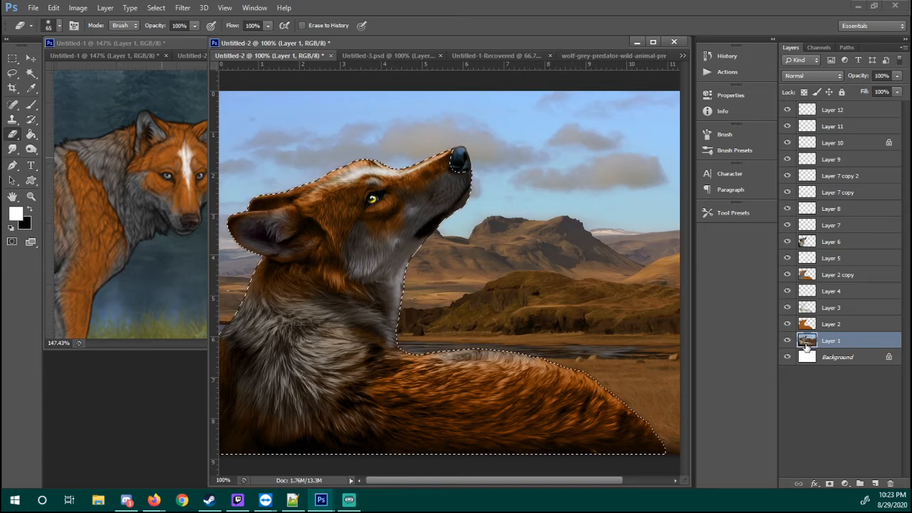
key(ctrl+j)
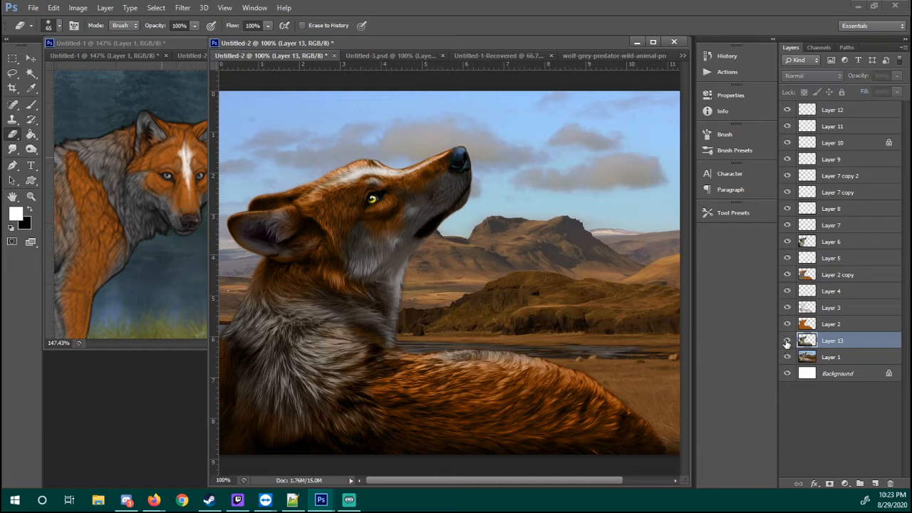
click(787, 358)
click(786, 358)
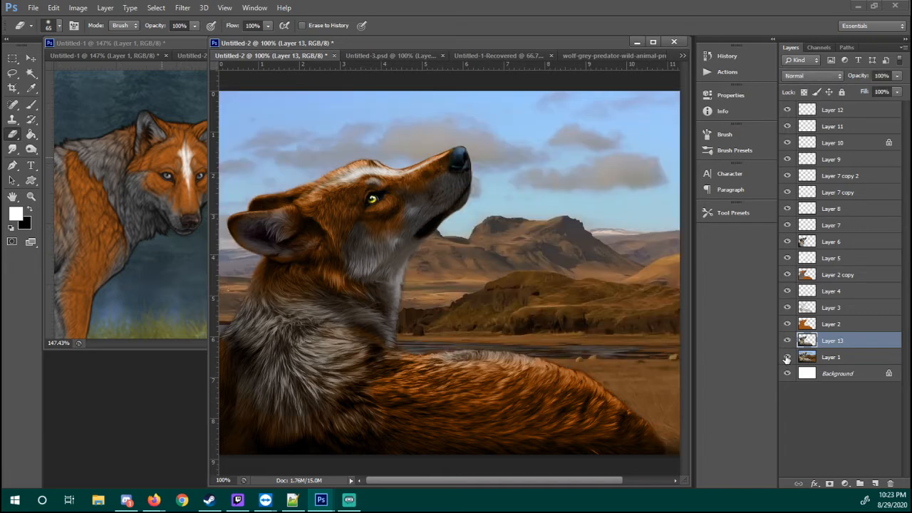
click(787, 359)
click(787, 358)
click(787, 358)
click(786, 359)
click(786, 358)
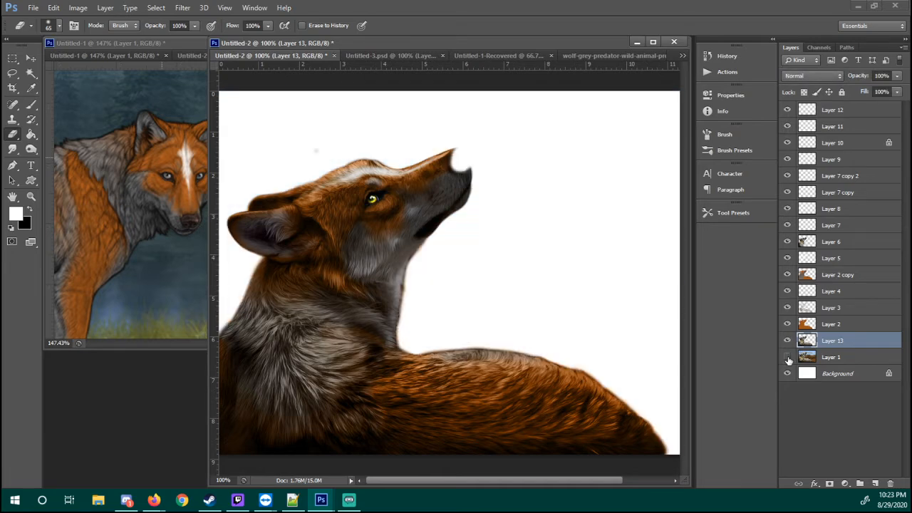
click(787, 358)
click(787, 358)
click(787, 358)
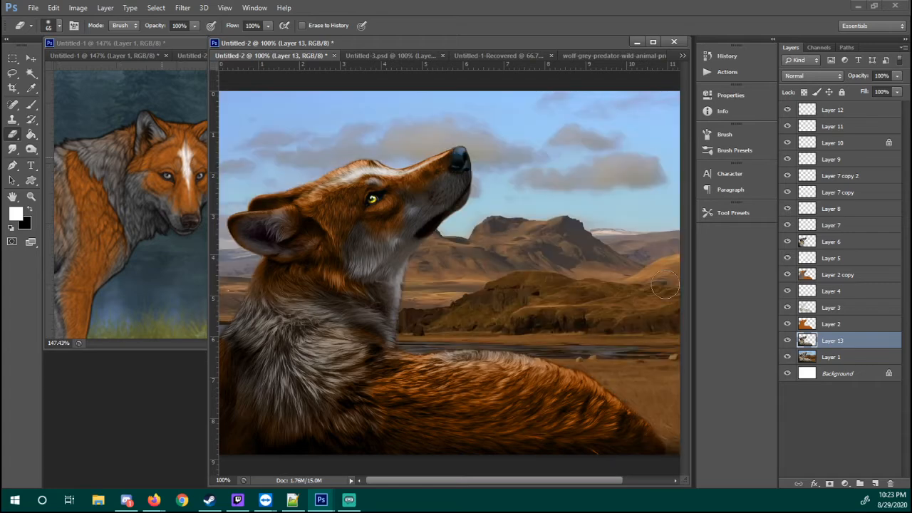
Inspect the cutout's nose area and undo the copied wolf layer along with its selection
key(z)
drag(463, 138, 498, 164)
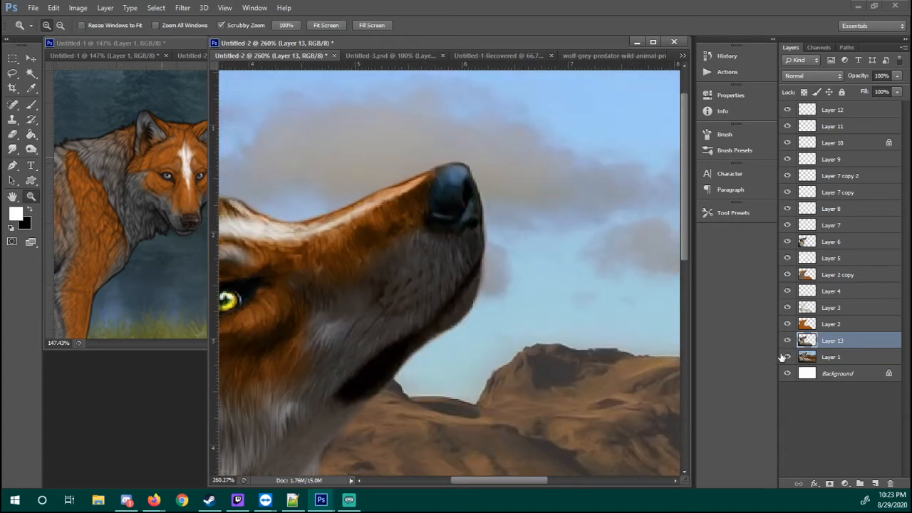
ctrl+click(796, 337)
key(ctrl+e)
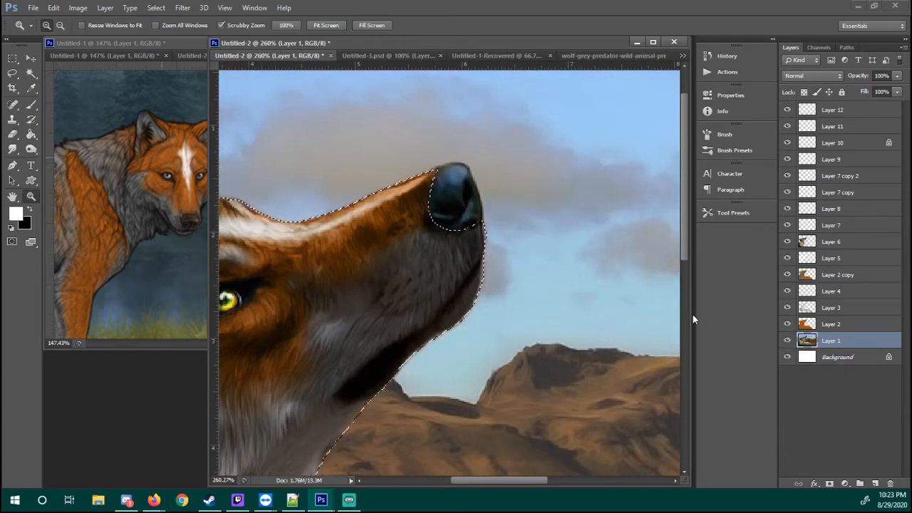
key(ctrl+alt+z)
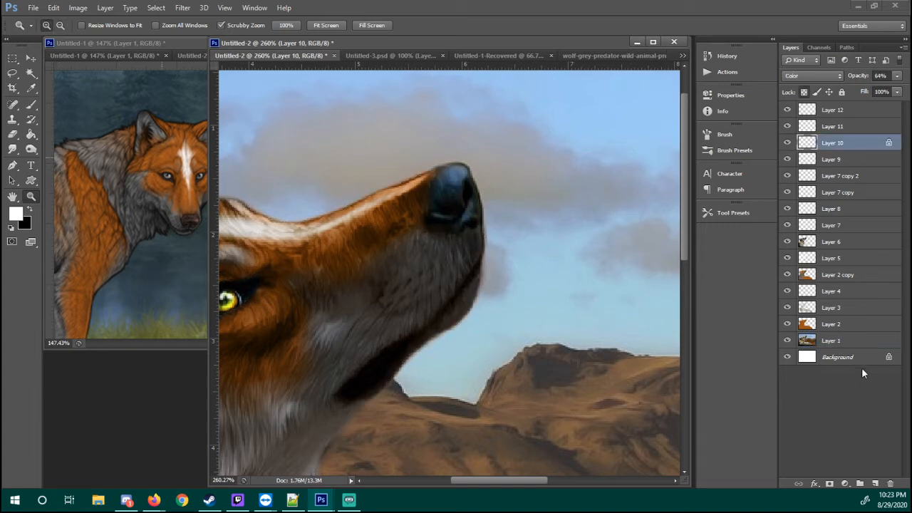
Load Layer 2's outline as a selection on Layer 1 and add the nose with the Lasso at 0 px feather
click(812, 343)
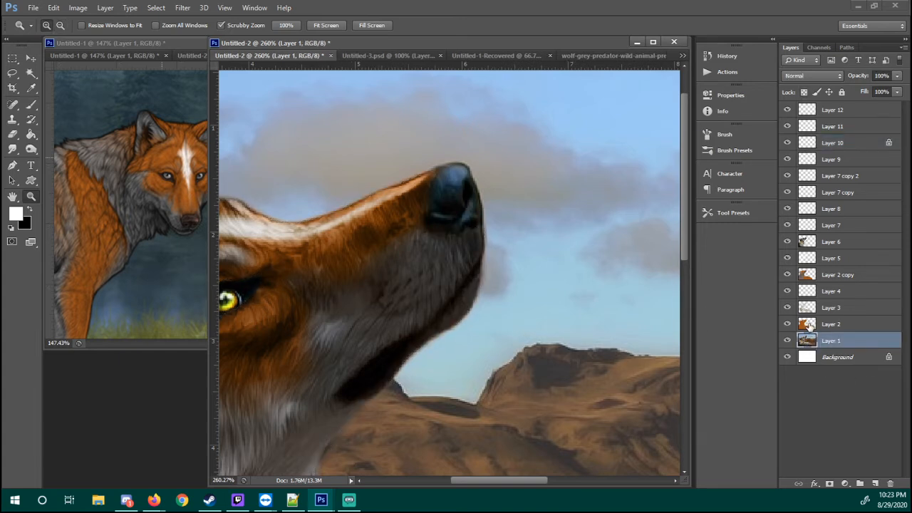
ctrl+click(807, 340)
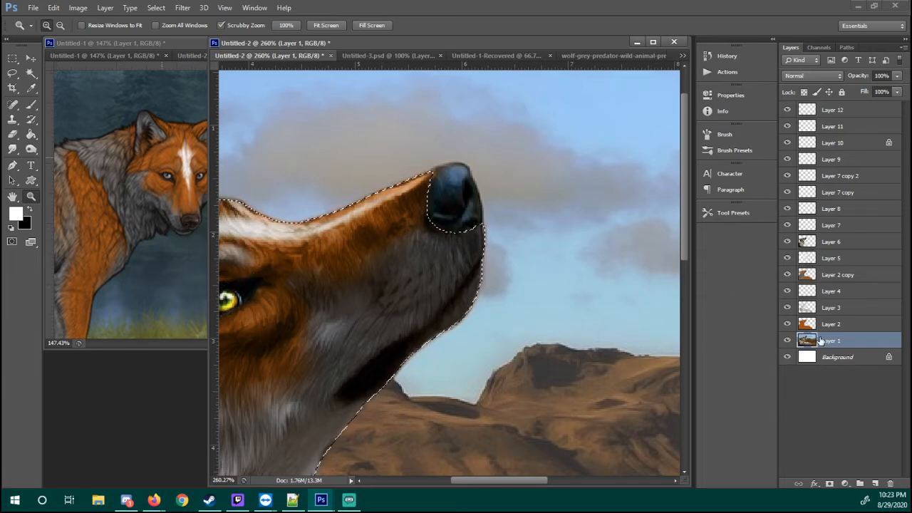
drag(488, 173, 509, 178)
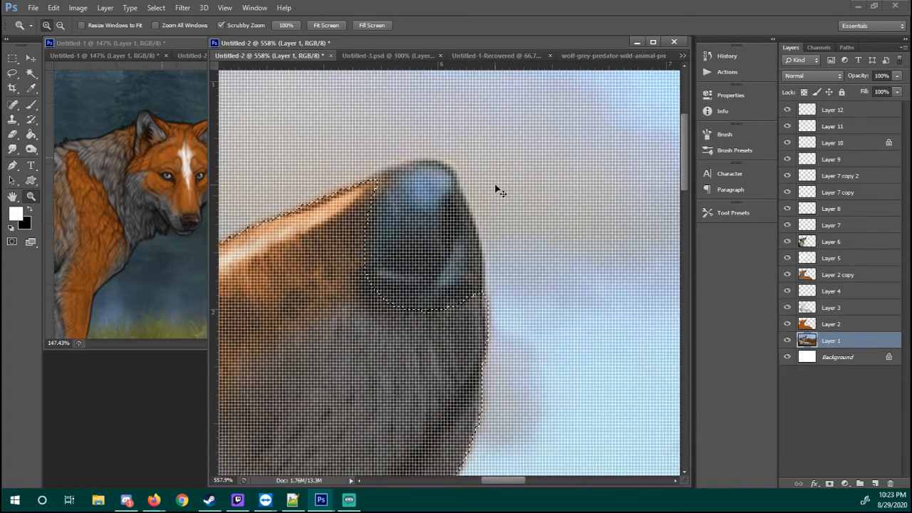
click(12, 72)
click(129, 26)
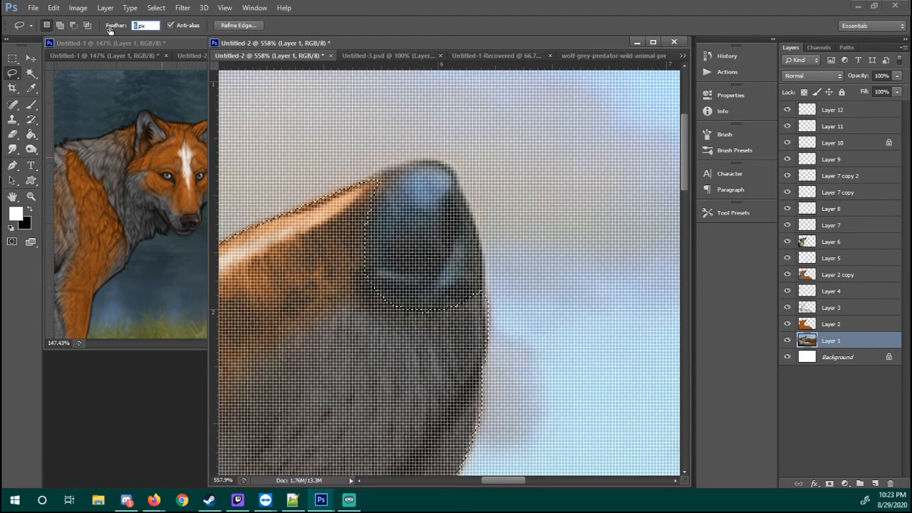
text(0)
key(Return)
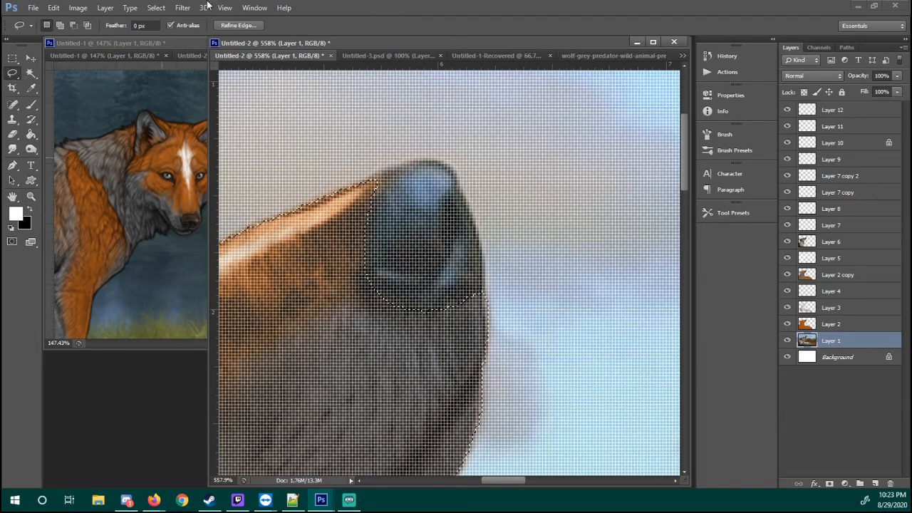
key(shift)
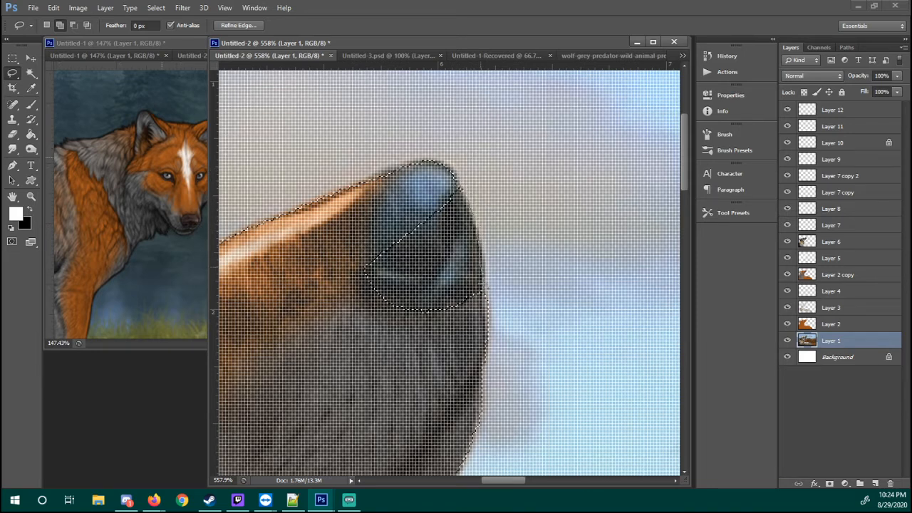
key(z)
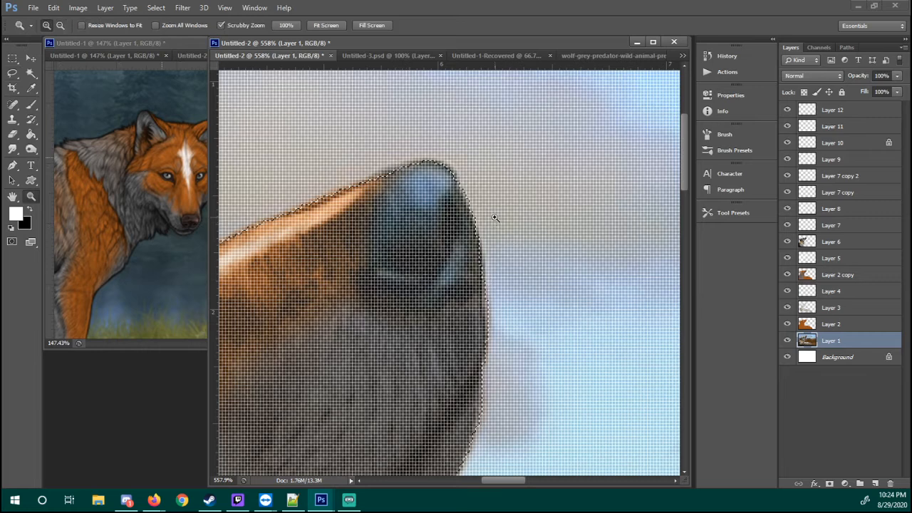
Extend the selection over the hindquarters using Layer 2's outline, and copy the complete wolf from Layer 1 to a new layer
click(529, 246)
click(546, 270)
right_click(552, 267)
click(570, 289)
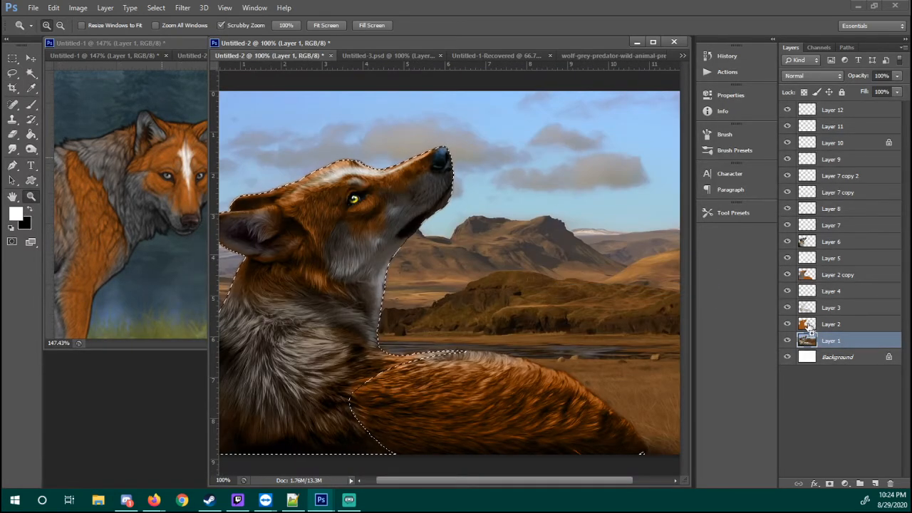
ctrl+click(807, 337)
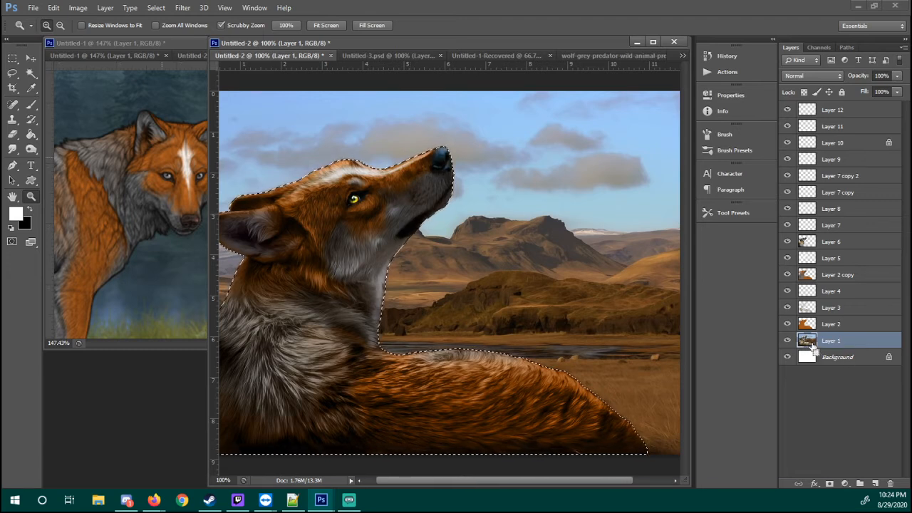
key(ctrl+j)
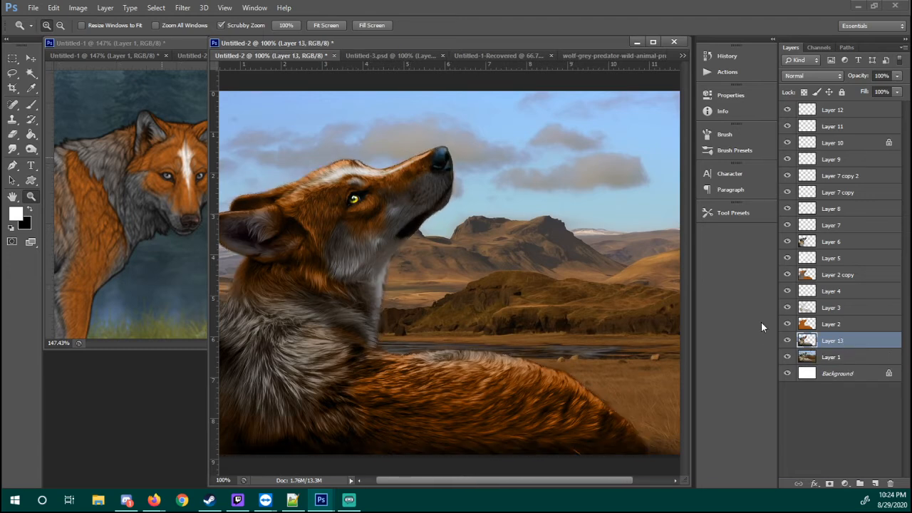
click(787, 357)
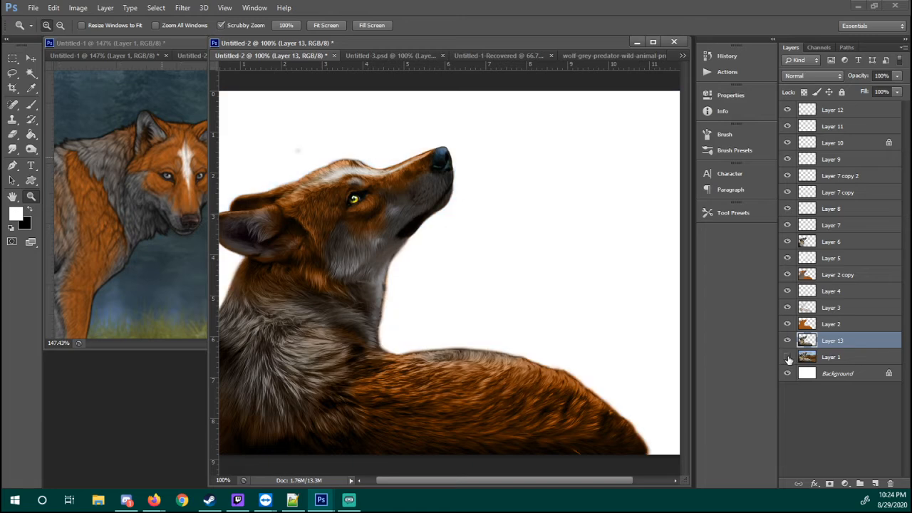
click(787, 357)
click(788, 358)
click(788, 358)
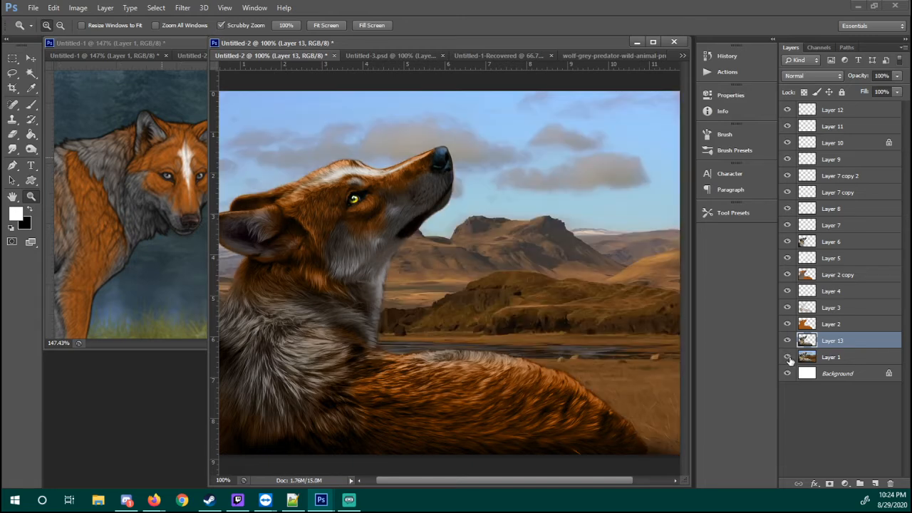
Try the Untitled-1 artwork as a background between Layer 1 and Layer 13, and delete the pasted layer
click(819, 353)
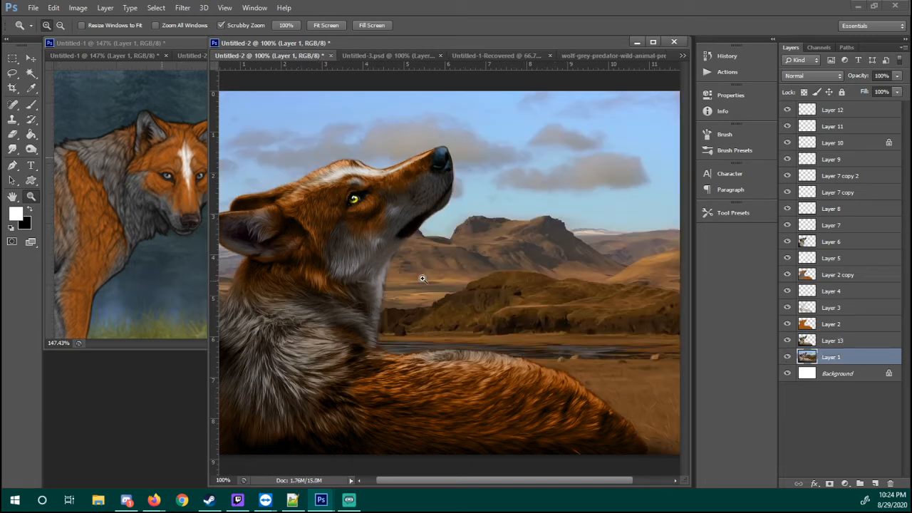
click(203, 225)
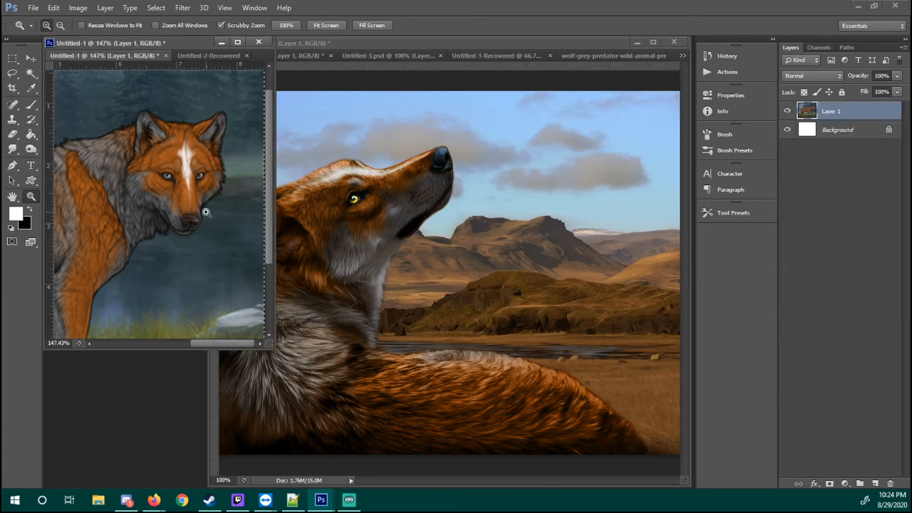
click(597, 294)
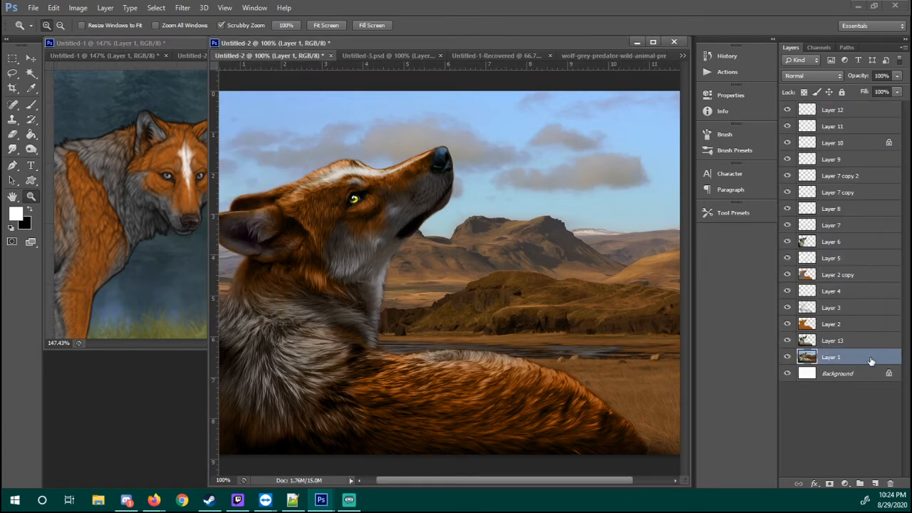
key(ctrl+v)
drag(510, 243, 452, 235)
drag(535, 218, 593, 228)
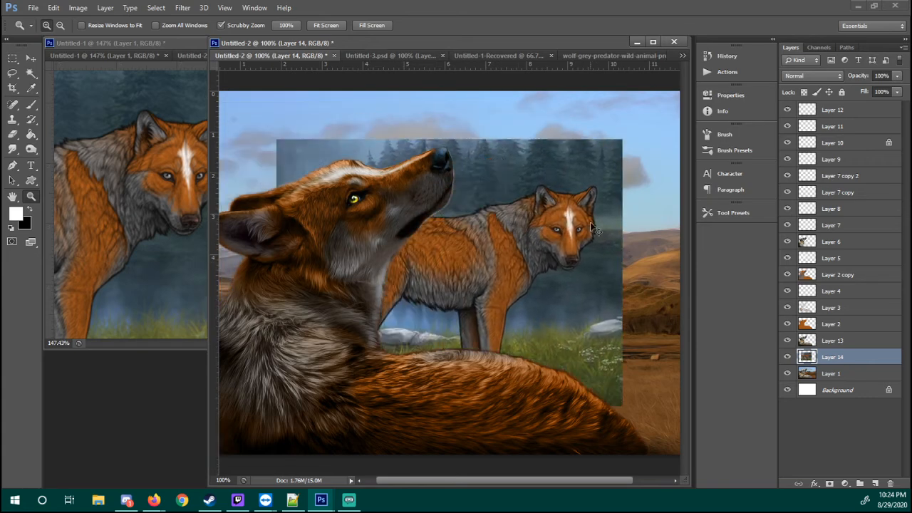
key(Delete)
click(813, 360)
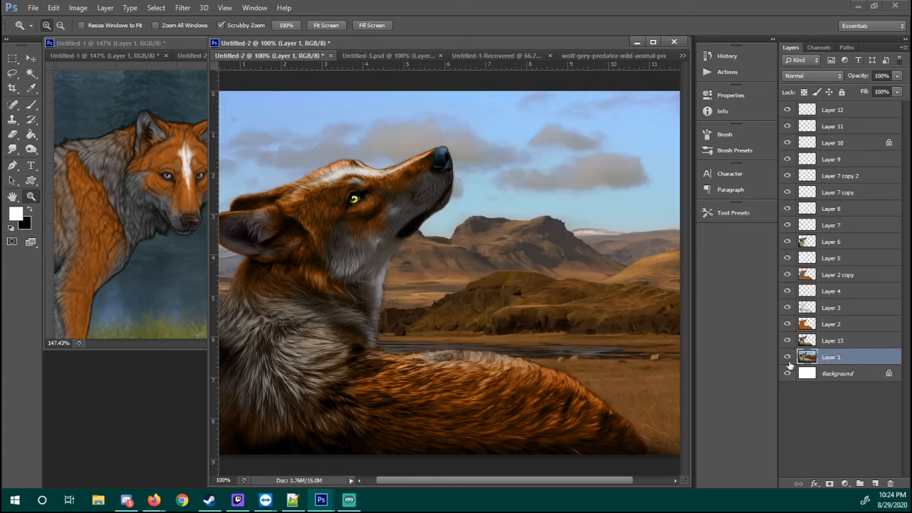
Try Auto Contrast on Layer 1, and shape its Curves with points at input 39, output 28 and input 195, output 199
click(79, 7)
click(109, 61)
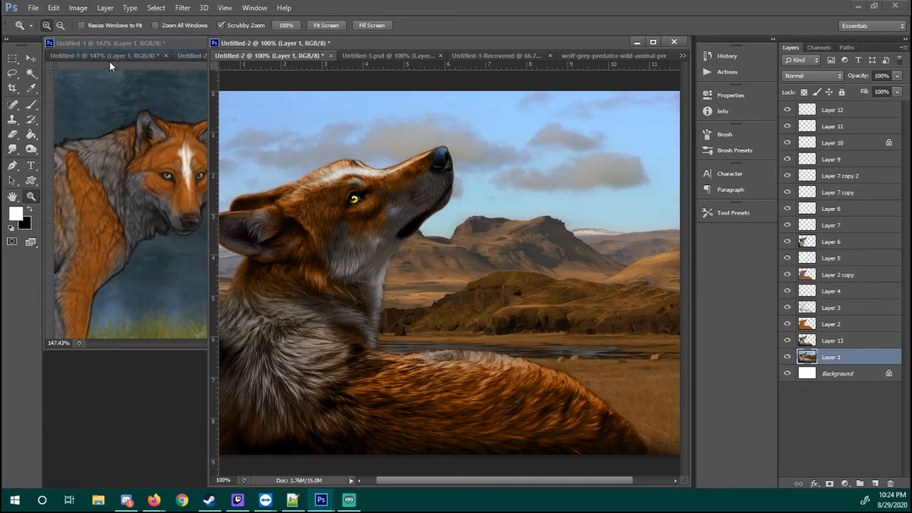
click(87, 7)
mouse_move(107, 40)
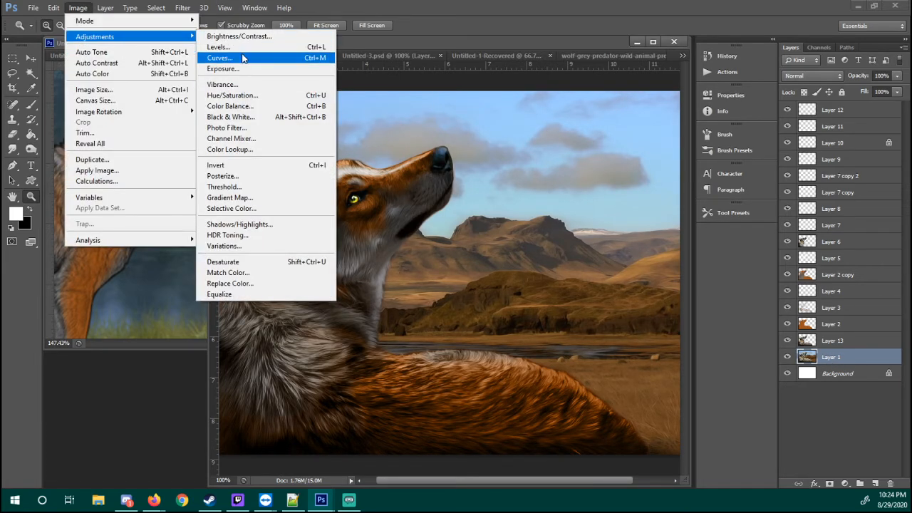
click(242, 58)
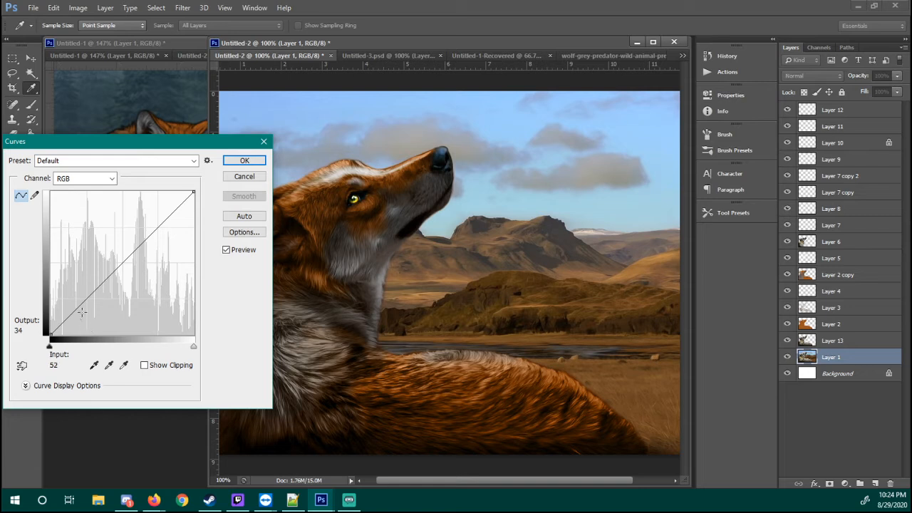
drag(72, 318, 71, 319)
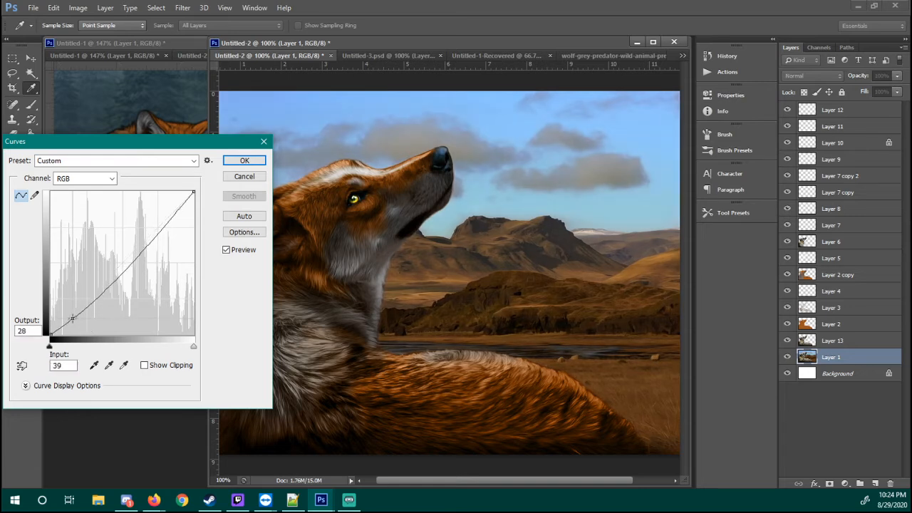
drag(163, 226, 159, 223)
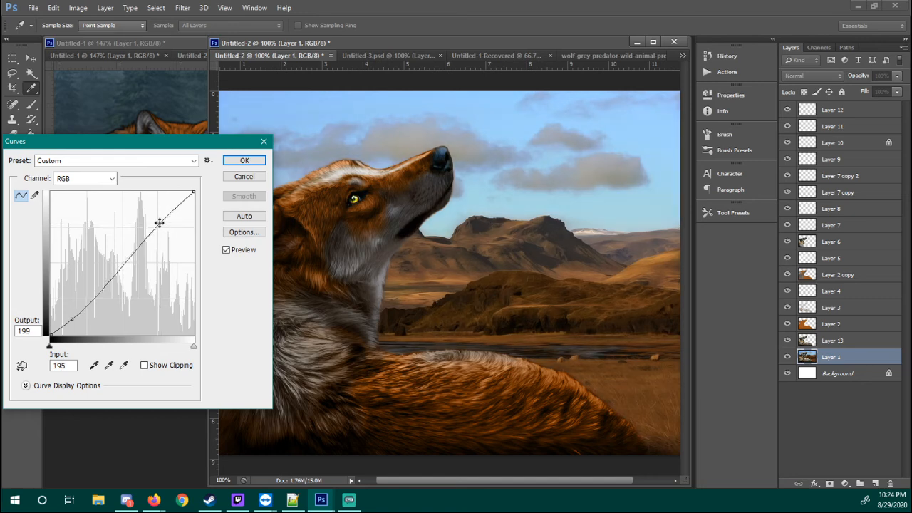
click(240, 252)
click(239, 253)
click(239, 252)
click(238, 255)
click(238, 253)
click(238, 253)
Move the upper Curves point to input 187, output 209, add a middle point at input 113, output 135, and apply the curve
drag(163, 225, 156, 216)
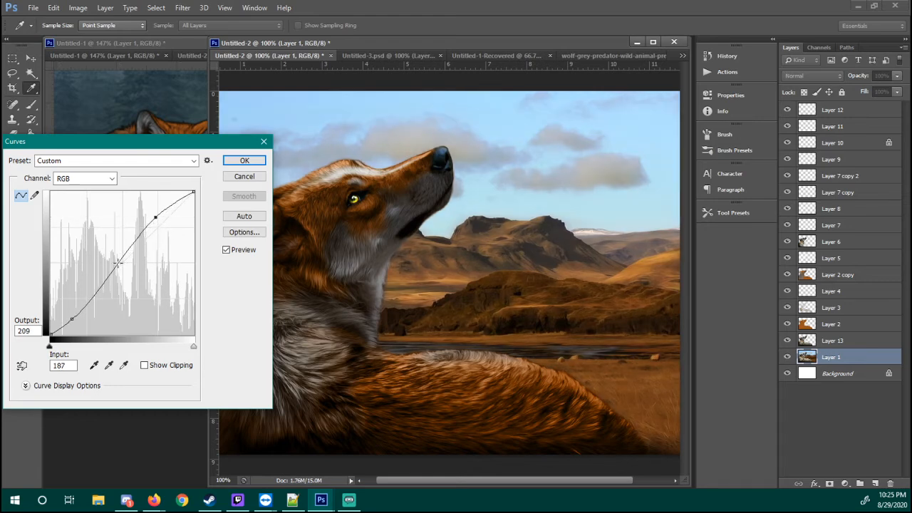
drag(118, 263, 114, 257)
click(239, 253)
click(240, 253)
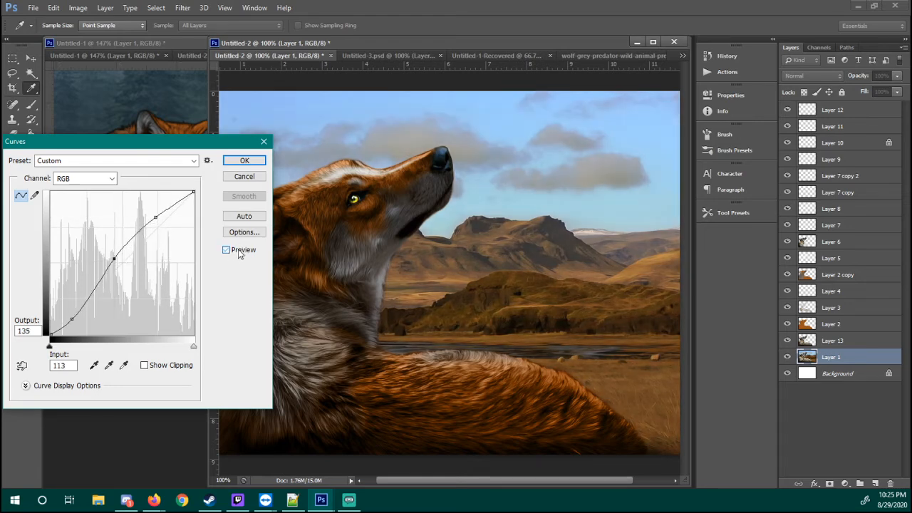
click(237, 254)
click(237, 254)
click(236, 253)
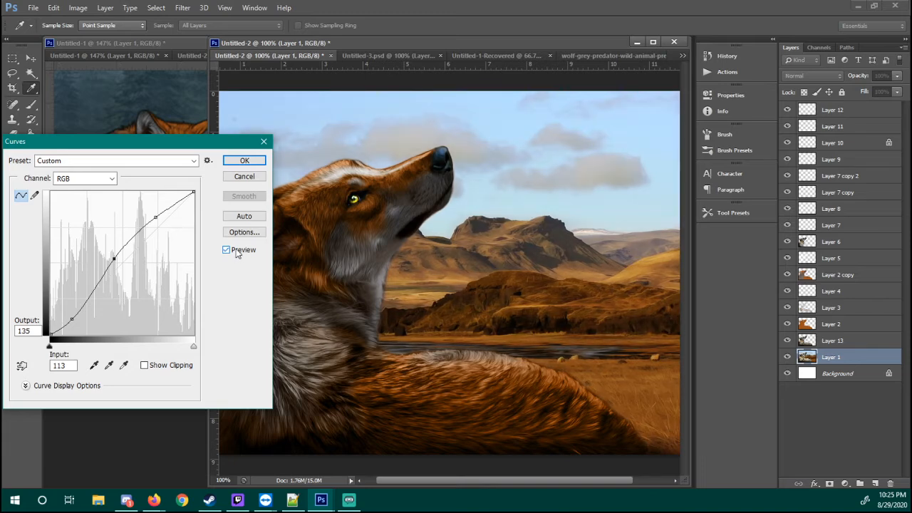
click(235, 254)
click(235, 254)
click(245, 161)
key(z)
Try Color Balance on Layer 1's midtones at +18, +27 and -23, and compare the preview with the original
click(79, 9)
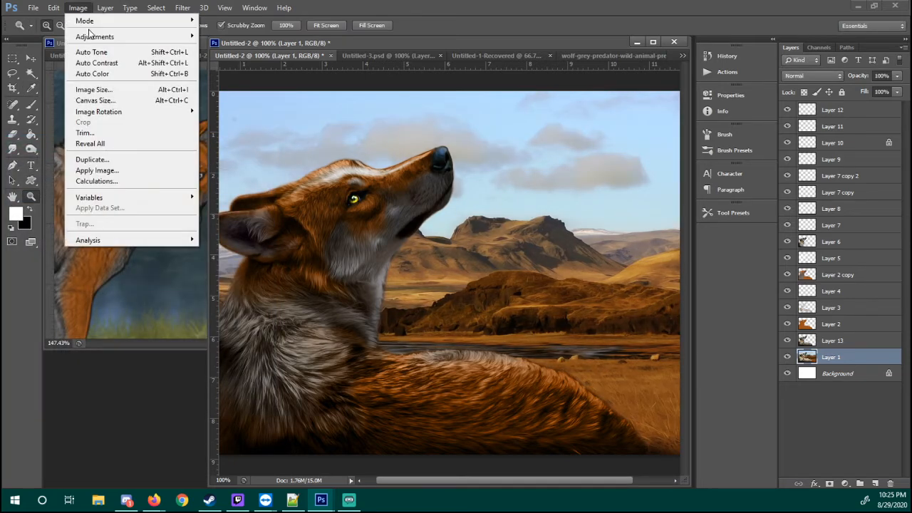
mouse_move(107, 36)
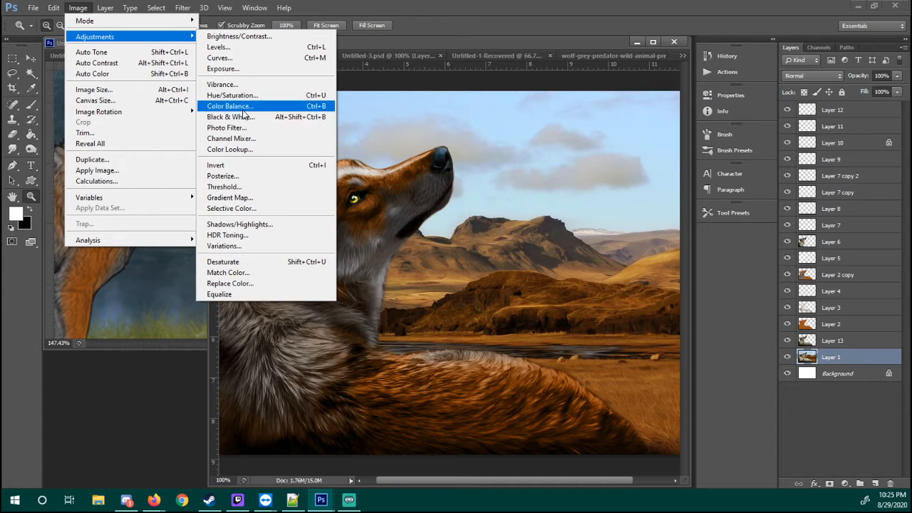
click(243, 107)
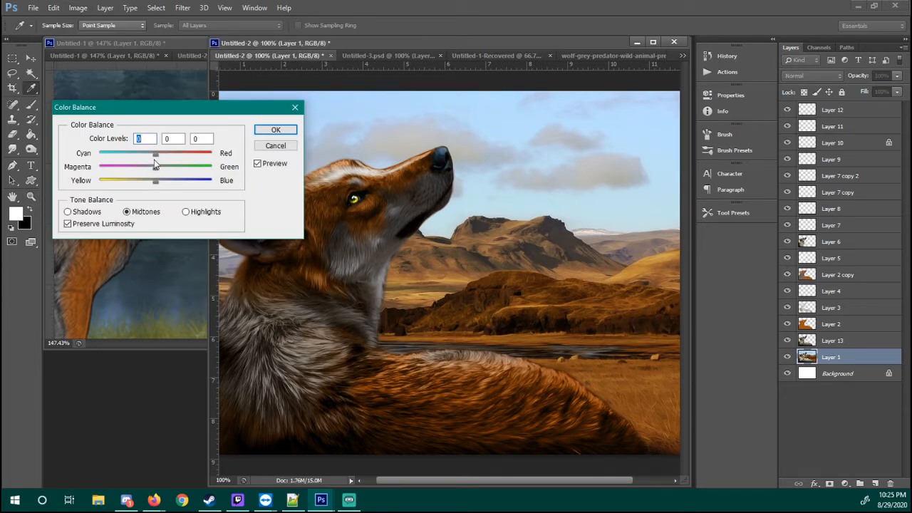
drag(155, 162, 141, 187)
drag(154, 153, 159, 161)
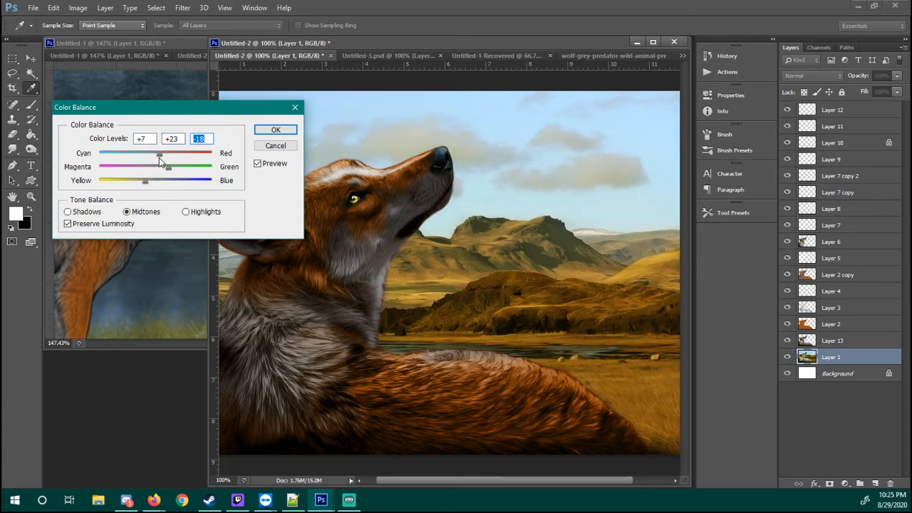
drag(168, 162, 144, 185)
click(155, 158)
click(258, 164)
click(271, 166)
click(272, 166)
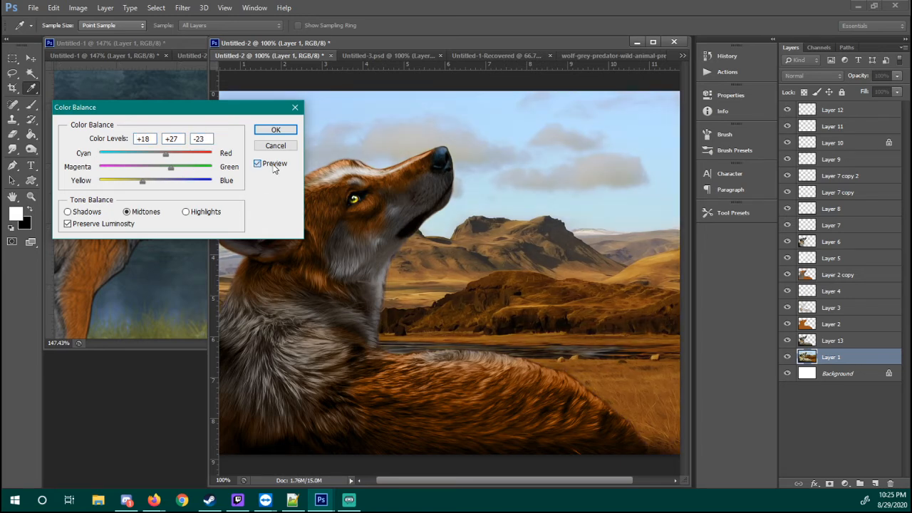
click(271, 164)
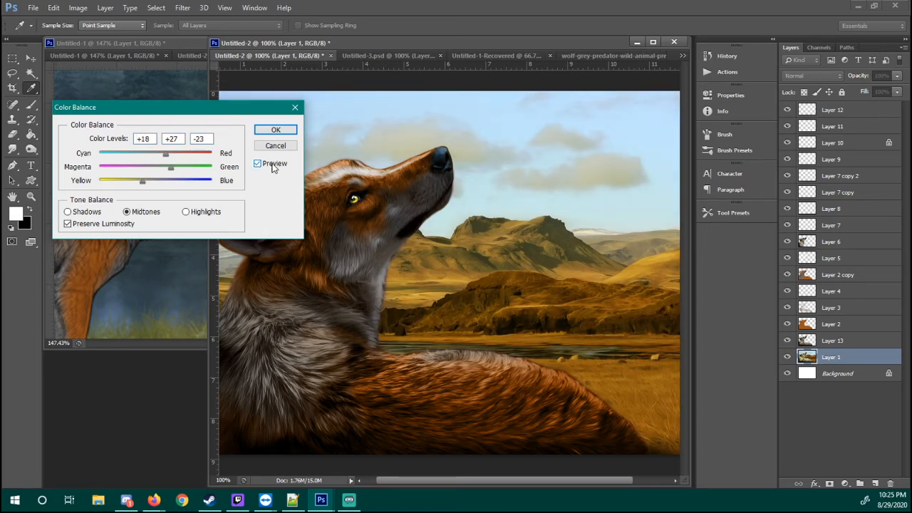
Set the midtone color levels to +7, +45 and -19, compare the preview, and apply the Color Balance
click(145, 182)
drag(172, 171, 162, 161)
click(273, 169)
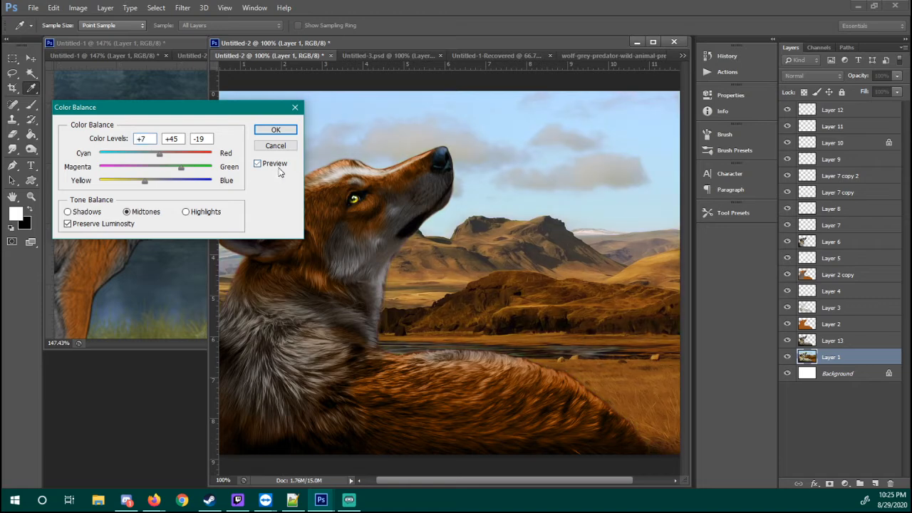
click(277, 171)
click(274, 171)
click(275, 130)
key(z)
Try Auto Tone and Auto Color on Layer 1, and undo all background color adjustments made since the Curves change
click(78, 8)
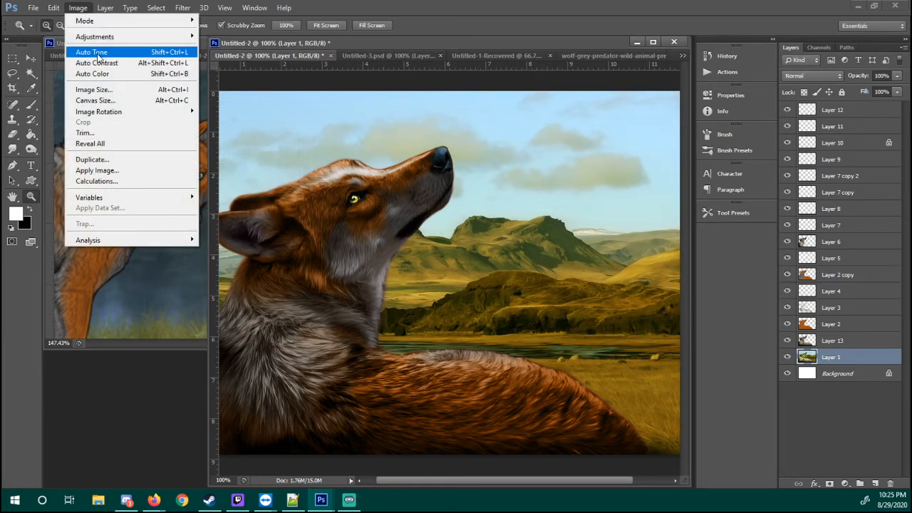
click(97, 52)
click(79, 8)
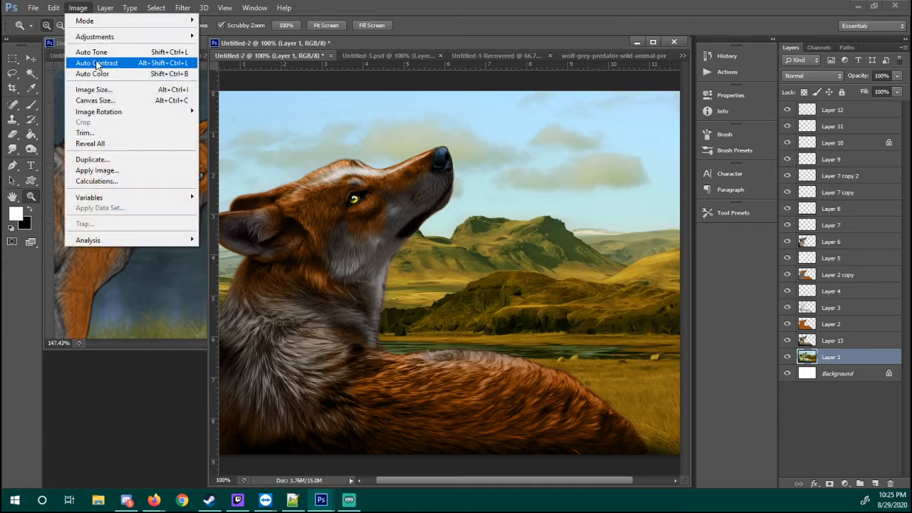
click(93, 73)
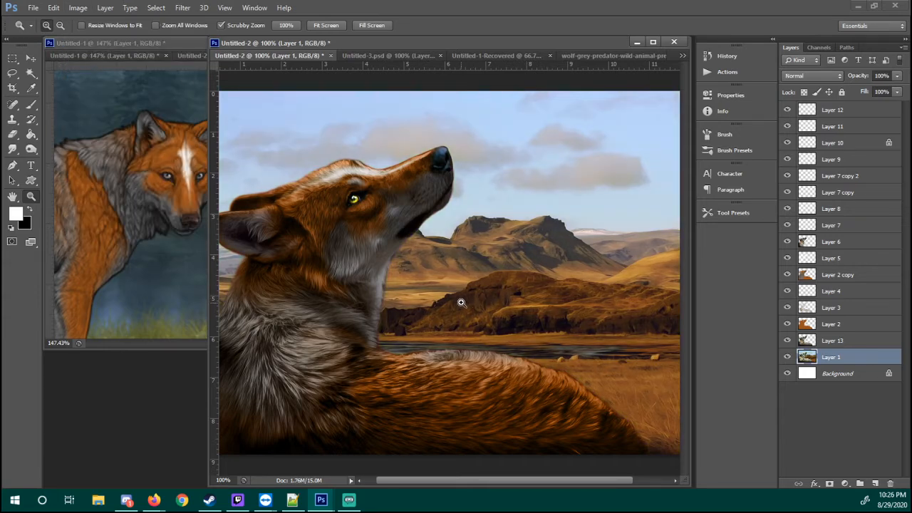
key(ctrl+z)
key(ctrl+z)
key(ctrl+z)
key(ctrl+alt+z)
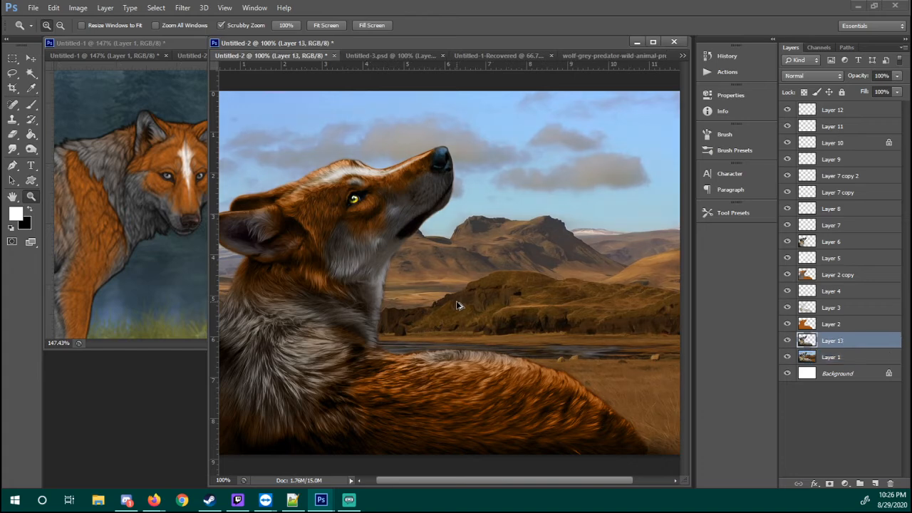
Select Layer 1 again and apply Auto Color to it
click(812, 372)
click(812, 357)
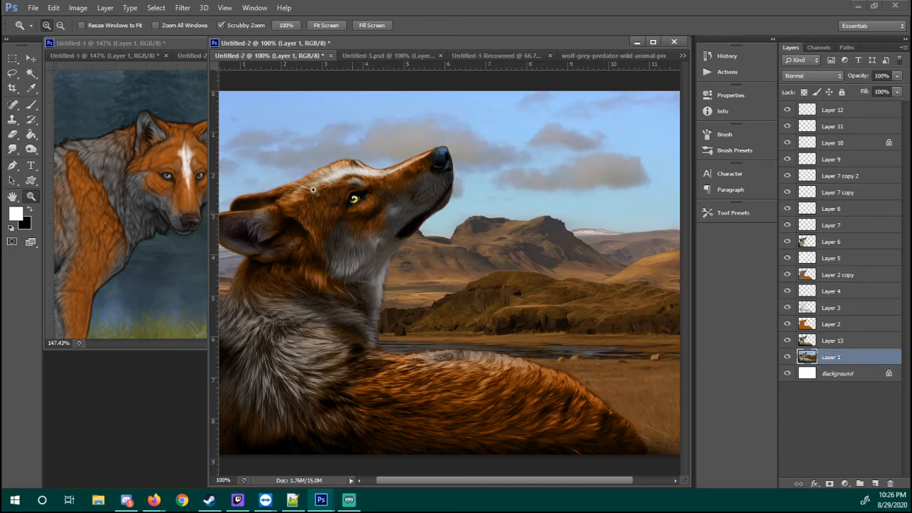
click(79, 8)
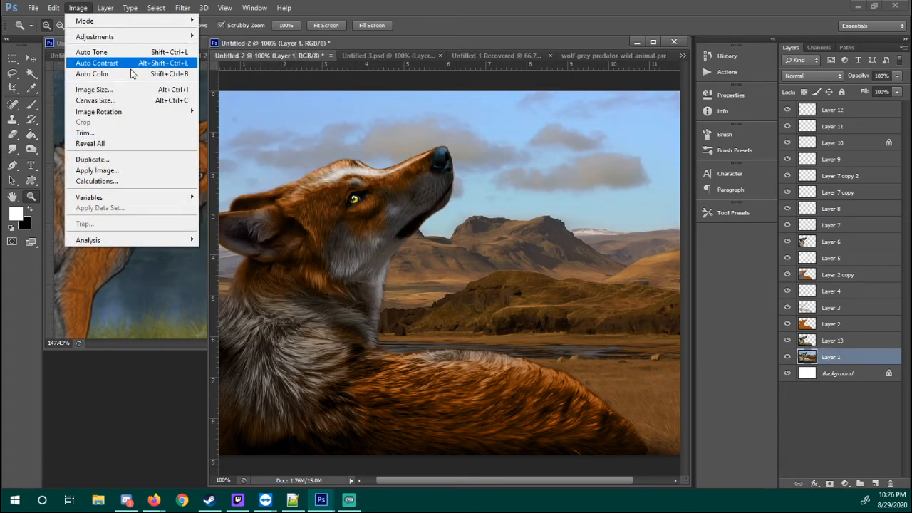
click(131, 74)
Try shifting Layer 1 toward green with Color Balance in the midtones, highlights and shadows, using +12 green for the shadows
click(81, 9)
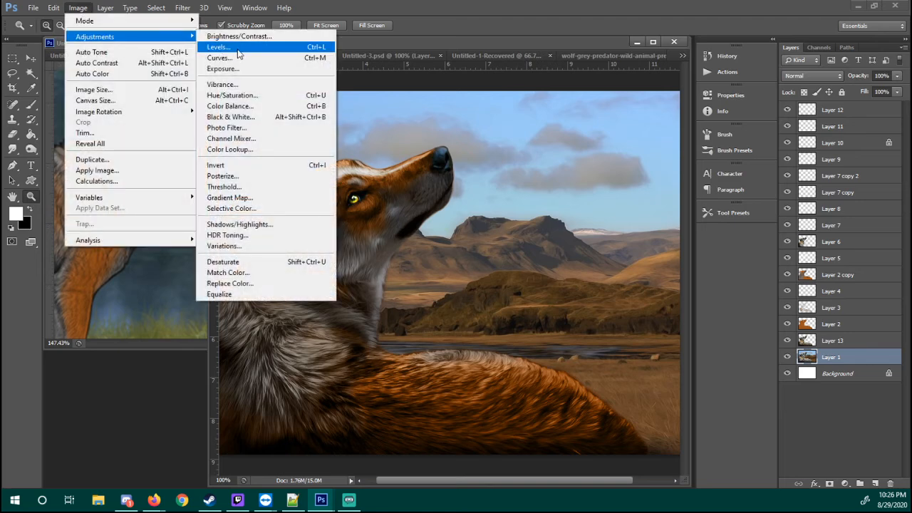
click(231, 105)
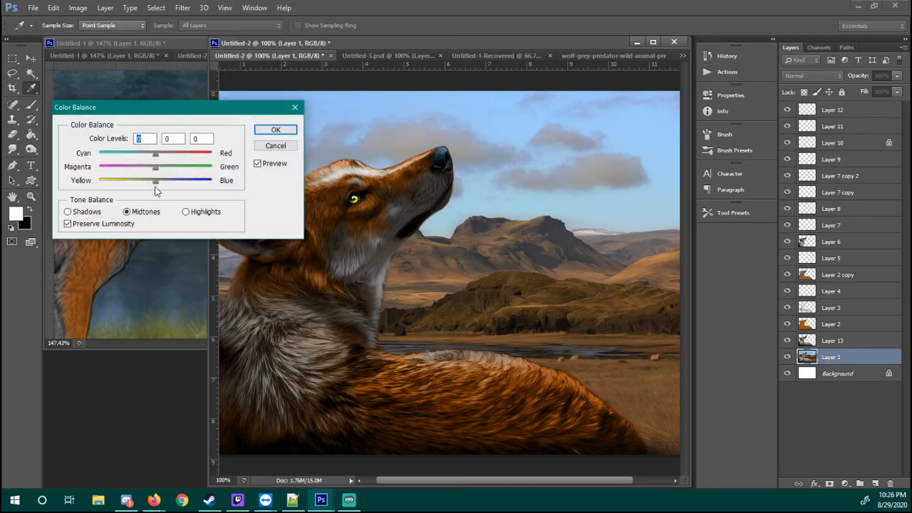
drag(163, 169, 167, 170)
click(194, 216)
mouse_move(172, 172)
mouse_down()
mouse_move(182, 173)
mouse_move(164, 173)
mouse_up()
click(98, 214)
click(276, 129)
key(z)
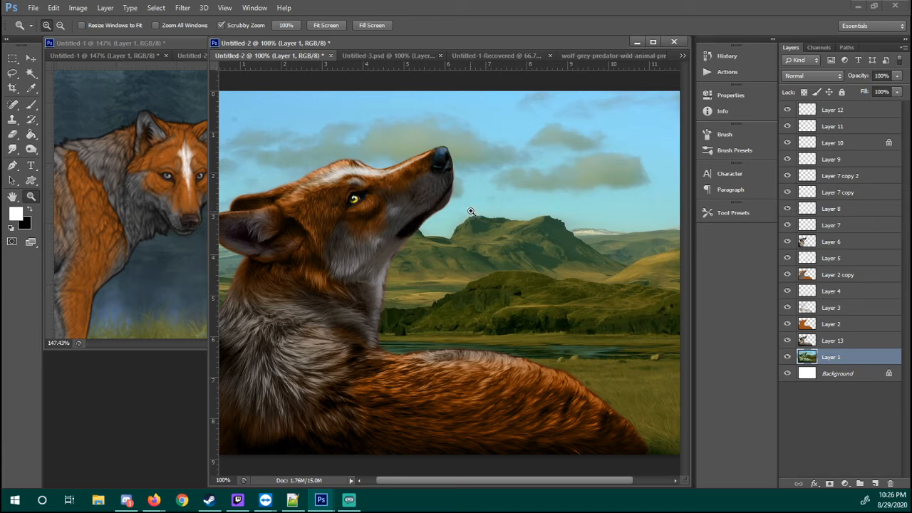
Undo the Color Balance change and select everything below the sky using the Lasso with a 20 px feather
click(13, 73)
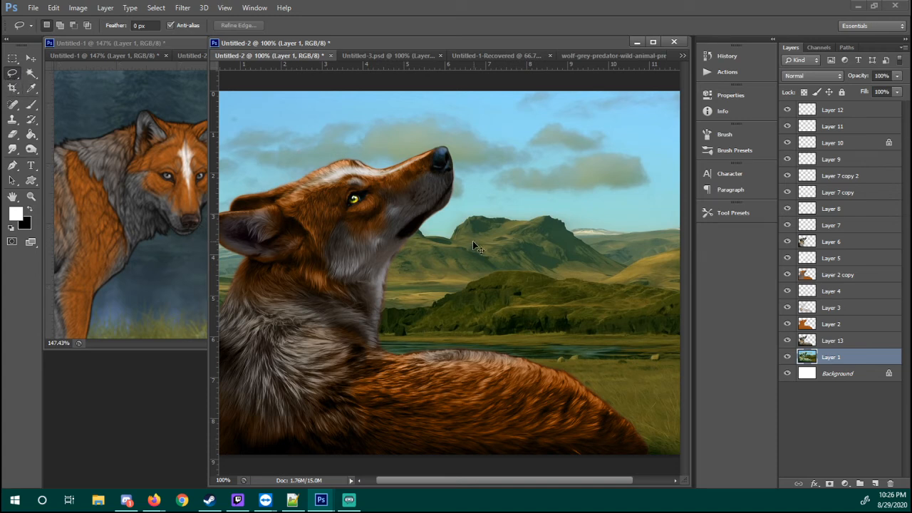
key(ctrl+alt+z)
drag(138, 27, 111, 45)
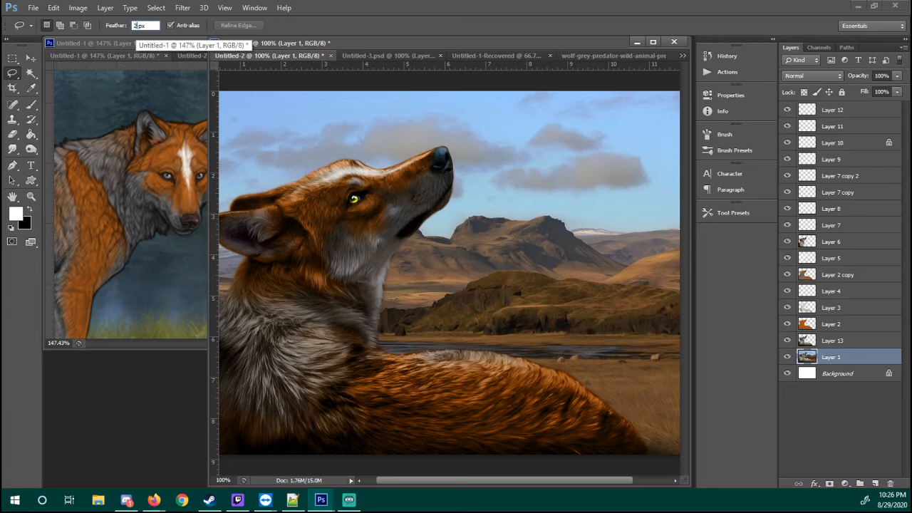
text(20)
key(Return)
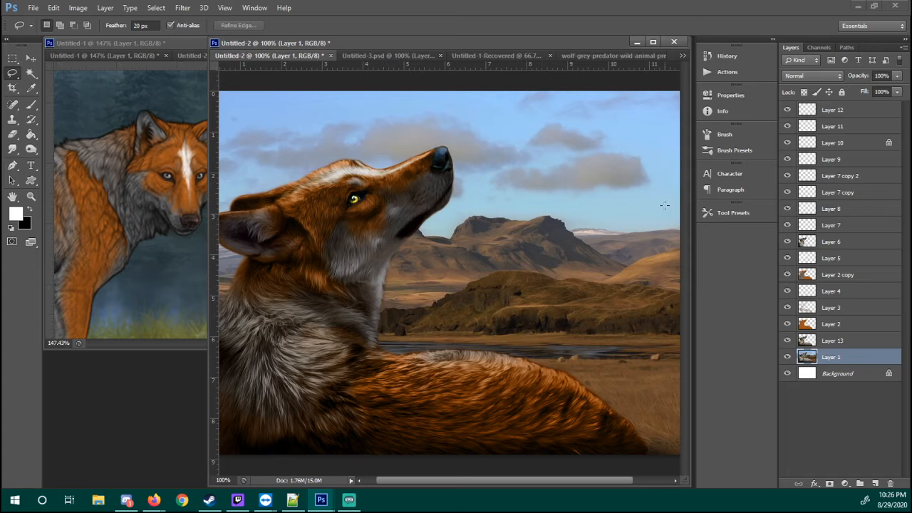
drag(663, 205, 555, 202)
mouse_move(469, 211)
mouse_down()
mouse_move(233, 226)
mouse_move(217, 420)
mouse_move(682, 509)
mouse_move(681, 460)
mouse_up()
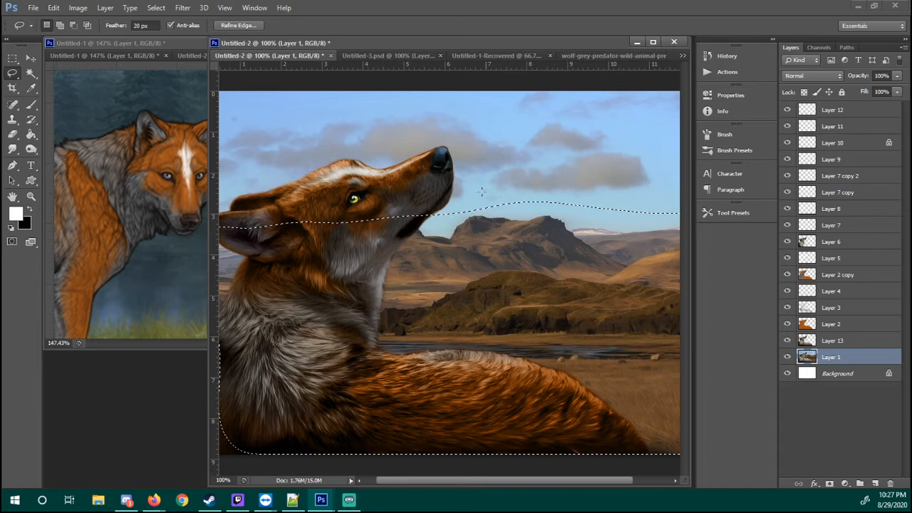
Refine the selection along the mountain ridge beside the wolf's muzzle, and copy the selected landscape to a new layer
mouse_move(436, 205)
mouse_down()
mouse_move(420, 215)
mouse_move(463, 225)
mouse_up()
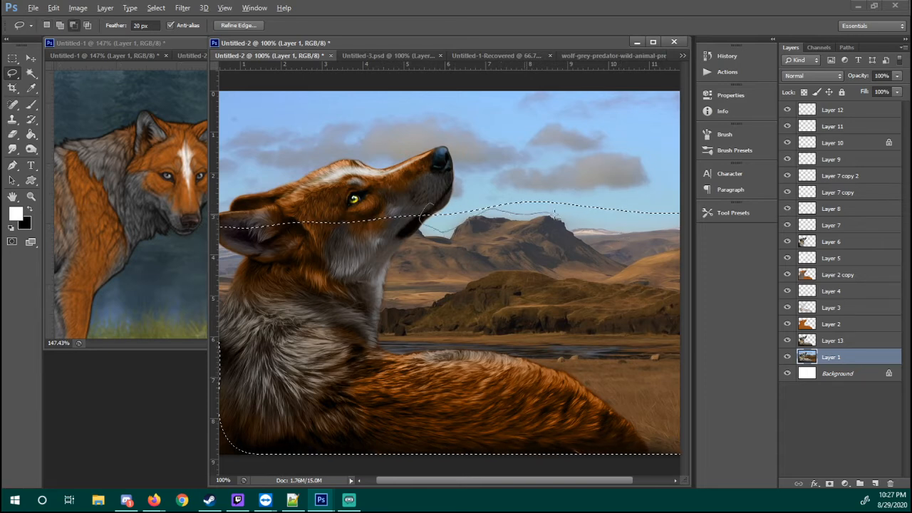
drag(630, 228, 458, 189)
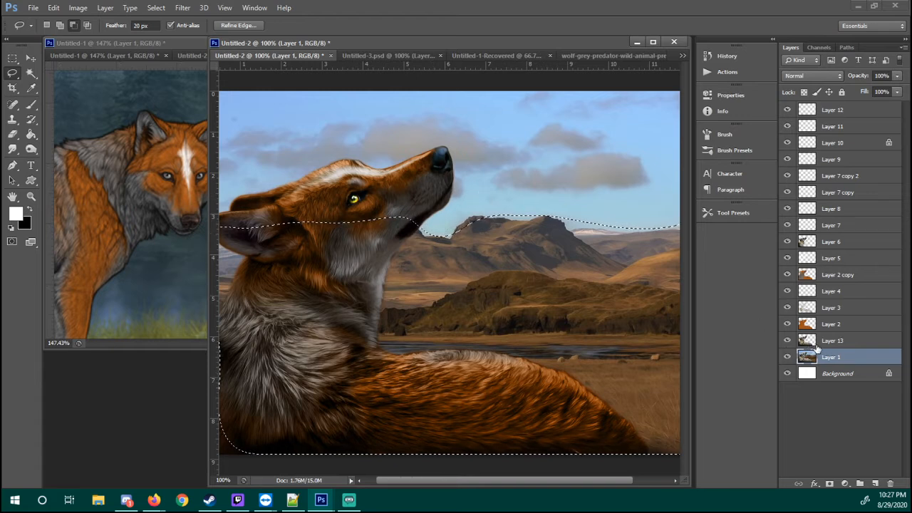
mouse_move(502, 202)
mouse_down()
mouse_move(478, 218)
mouse_move(498, 223)
mouse_move(469, 217)
mouse_move(464, 256)
mouse_move(508, 247)
mouse_move(466, 246)
mouse_move(498, 235)
mouse_move(484, 217)
mouse_move(455, 233)
mouse_move(482, 261)
mouse_up()
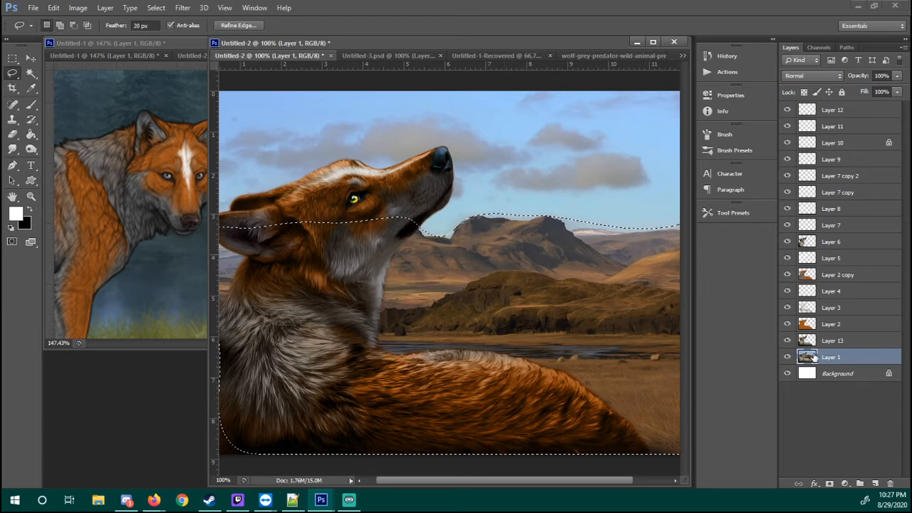
key(ctrl+j)
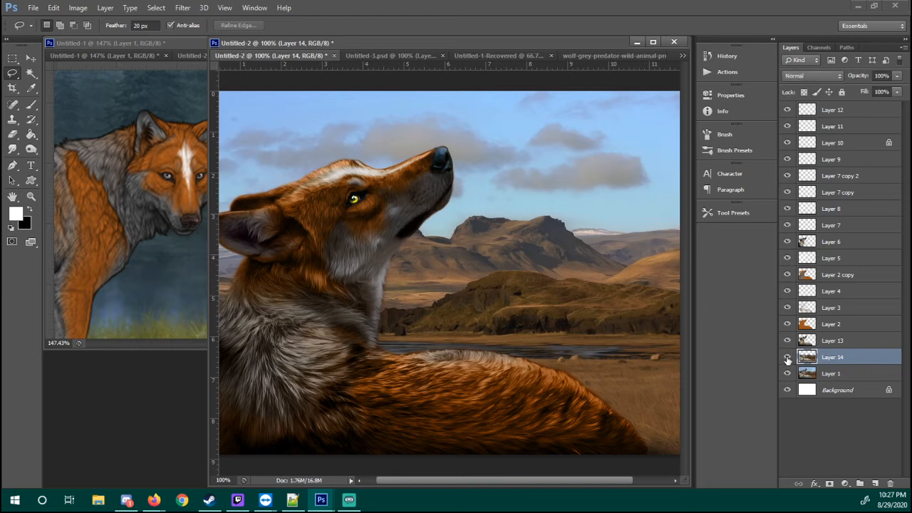
Shift the copied landscape on Layer 14 from brown toward green using a Color Balance adjustment
drag(71, 15, 70, 17)
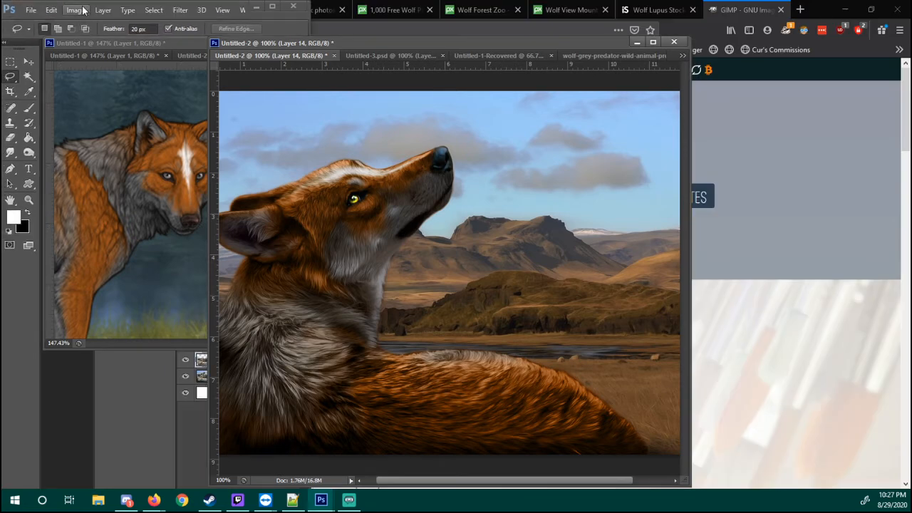
click(272, 6)
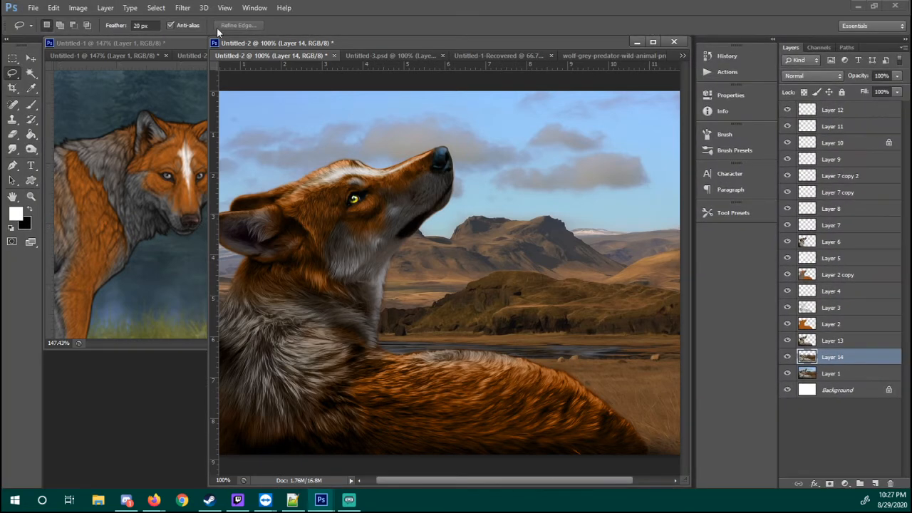
click(78, 8)
mouse_move(129, 37)
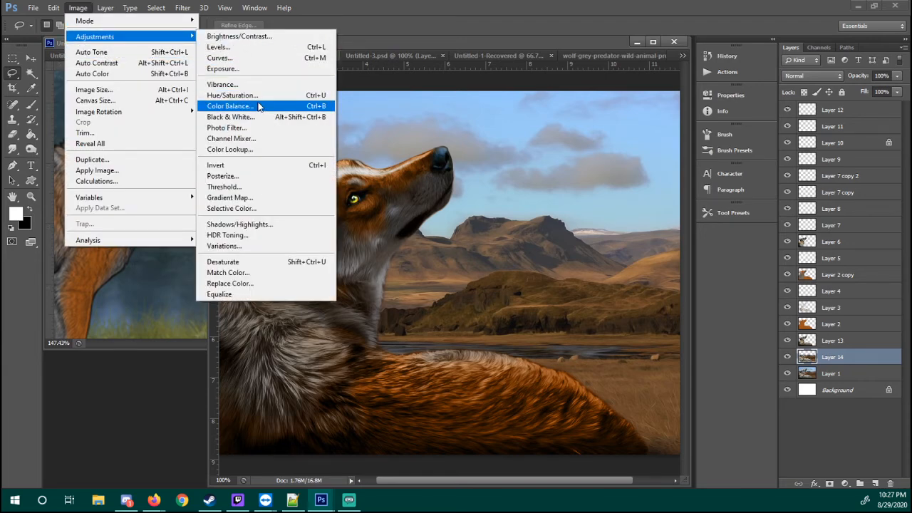
click(259, 105)
drag(163, 171, 188, 171)
click(96, 212)
click(156, 213)
click(275, 146)
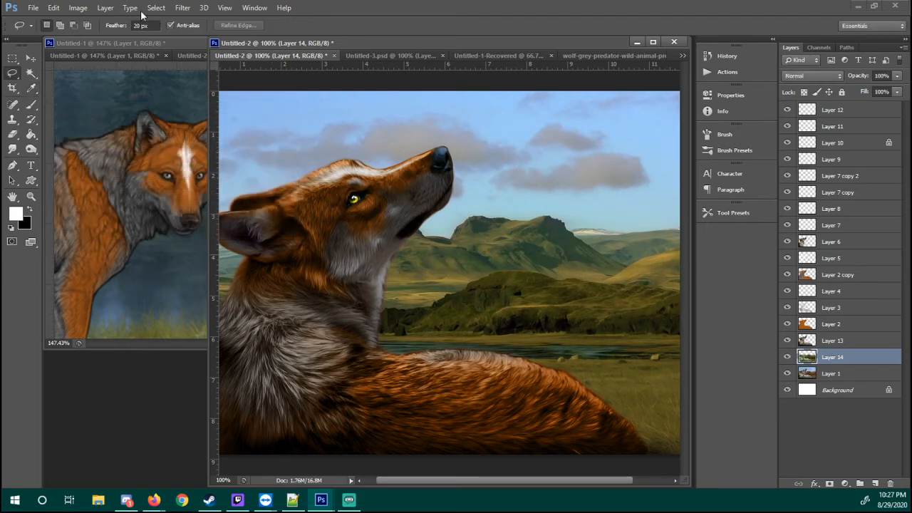
Add contrast to the Layer 14 landscape with an RGB Curves S-curve, mapping input 43 to 39, lifting the midtones, and mapping 216 to 231
click(78, 8)
mouse_move(128, 36)
click(242, 58)
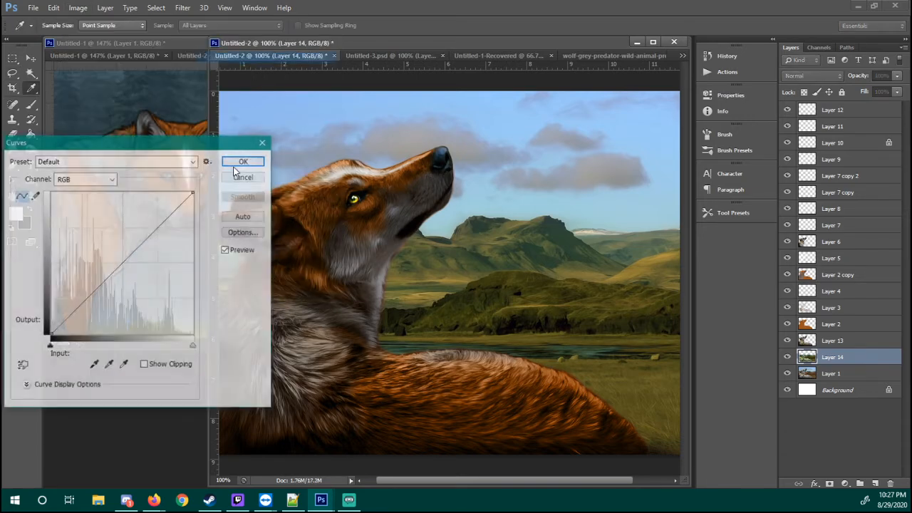
drag(75, 308, 74, 312)
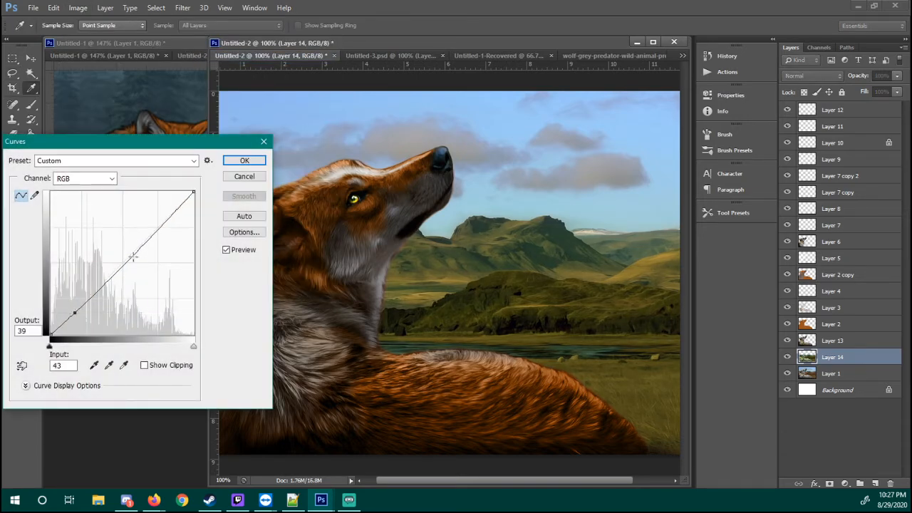
drag(128, 256, 126, 253)
drag(173, 209, 172, 205)
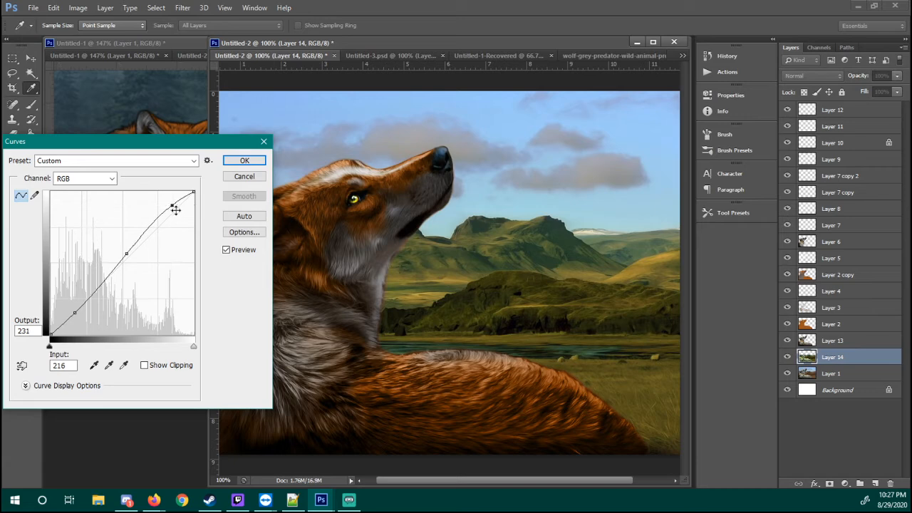
click(244, 160)
key(l)
Boost the Layer 14 landscape's colours with a Vibrance adjustment of 55, comparing the preview before applying it
click(78, 8)
mouse_move(104, 37)
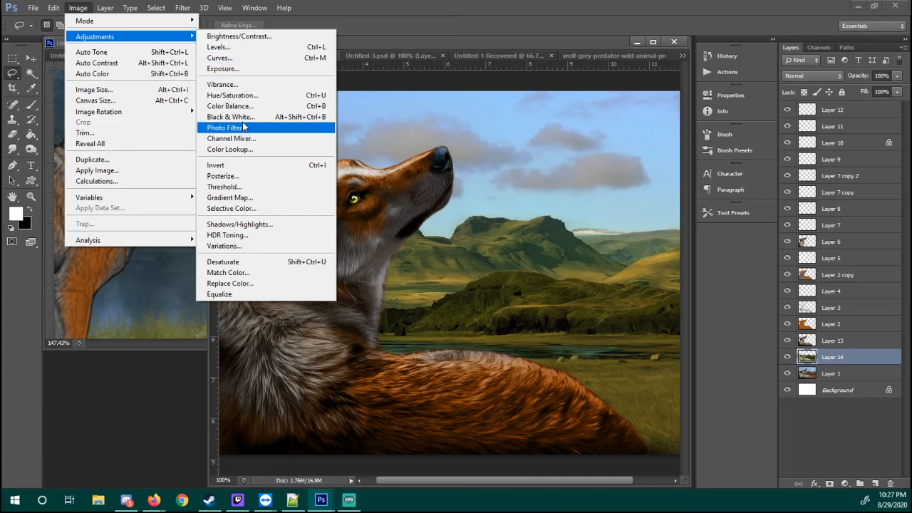
click(247, 84)
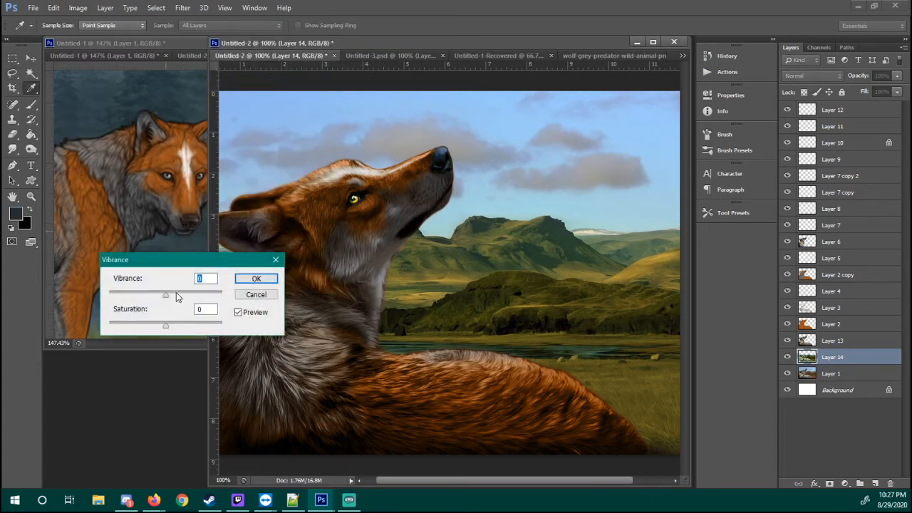
drag(166, 295, 235, 297)
text(55)
click(260, 317)
click(261, 317)
click(256, 279)
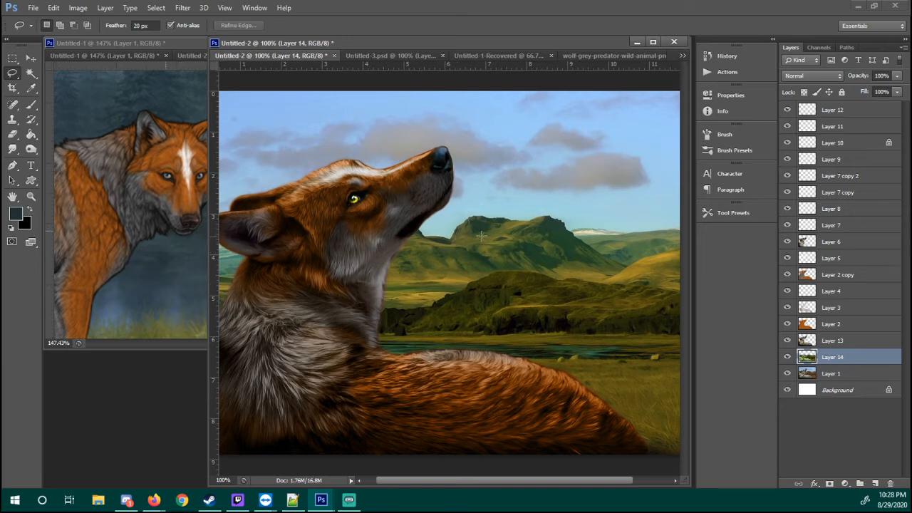
Duplicate Layer 13 and move the copy above all other layers, with no active selection around the wolf
click(810, 341)
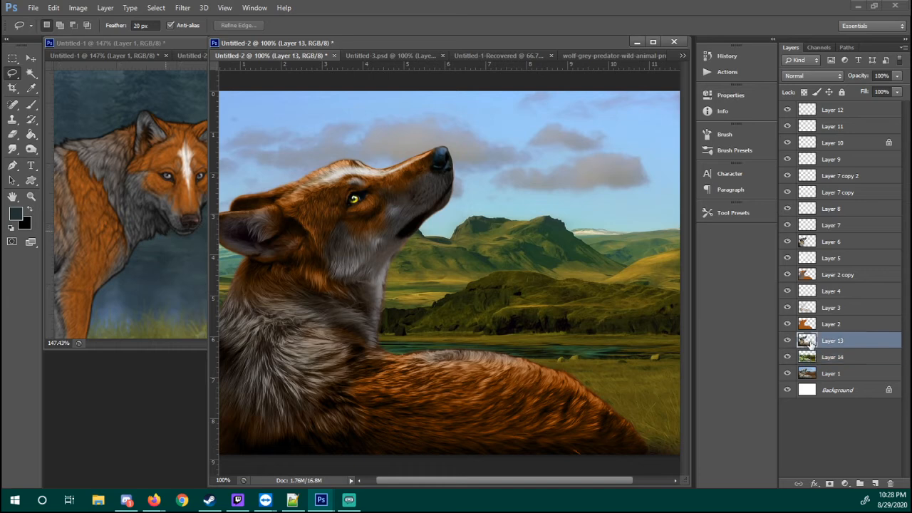
ctrl+click(806, 342)
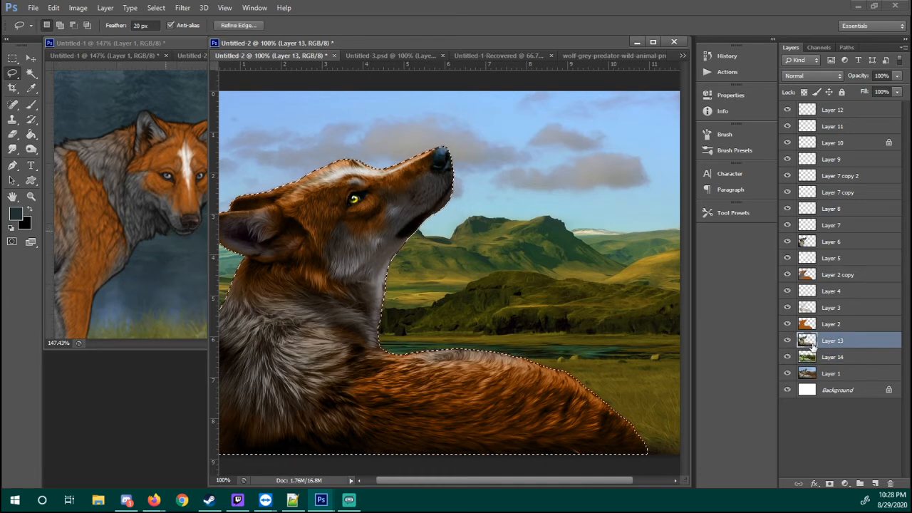
right_click(823, 342)
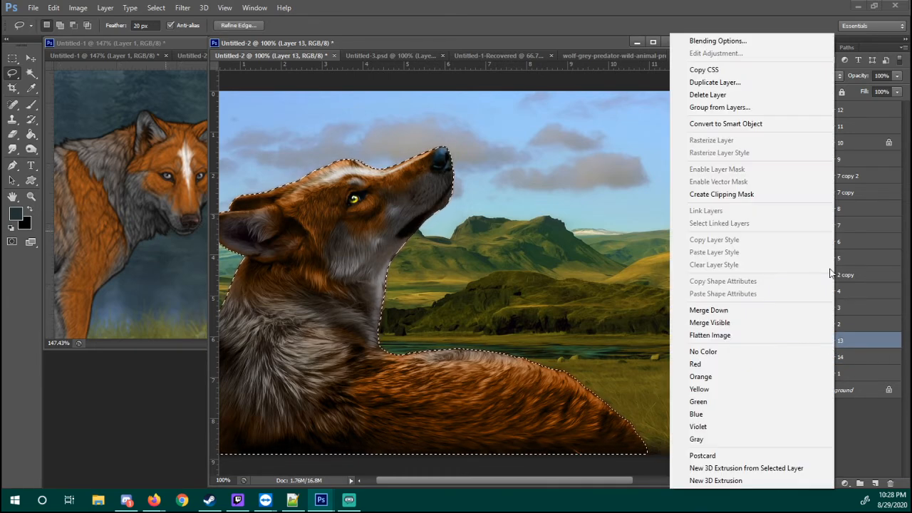
click(783, 89)
key(Return)
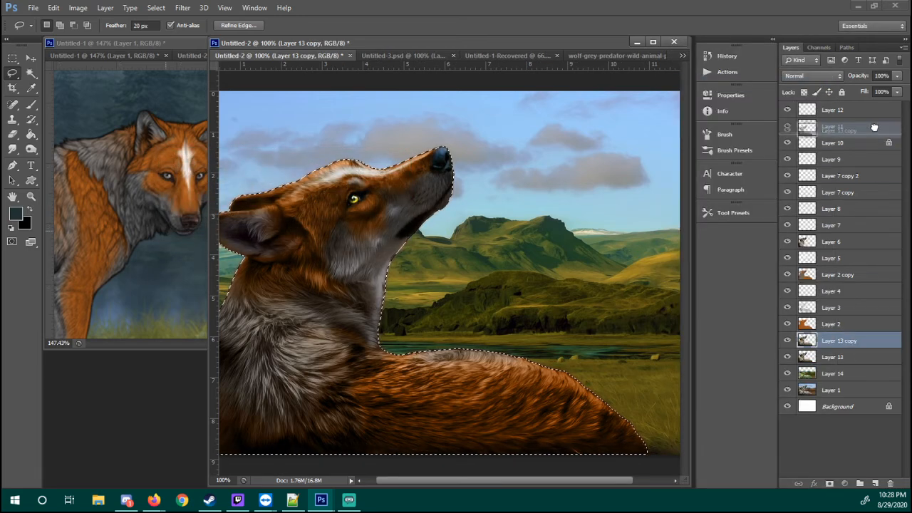
drag(861, 106, 861, 108)
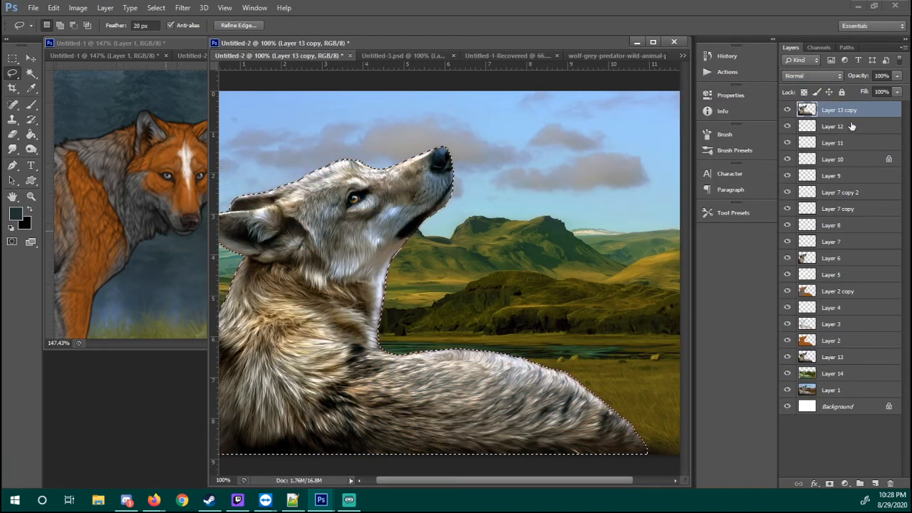
right_click(502, 156)
click(516, 169)
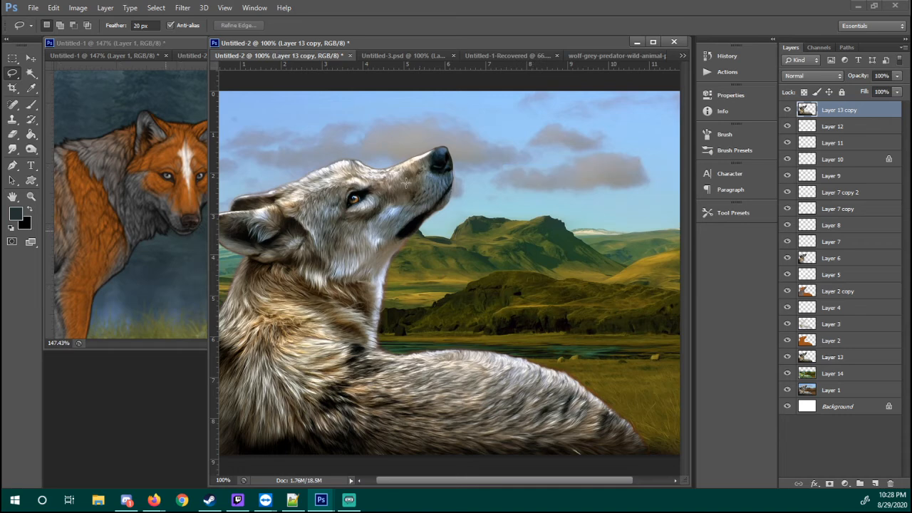
Desaturate the Layer 13 copy completely with a Hue/Saturation adjustment, setting Saturation to -100
click(78, 8)
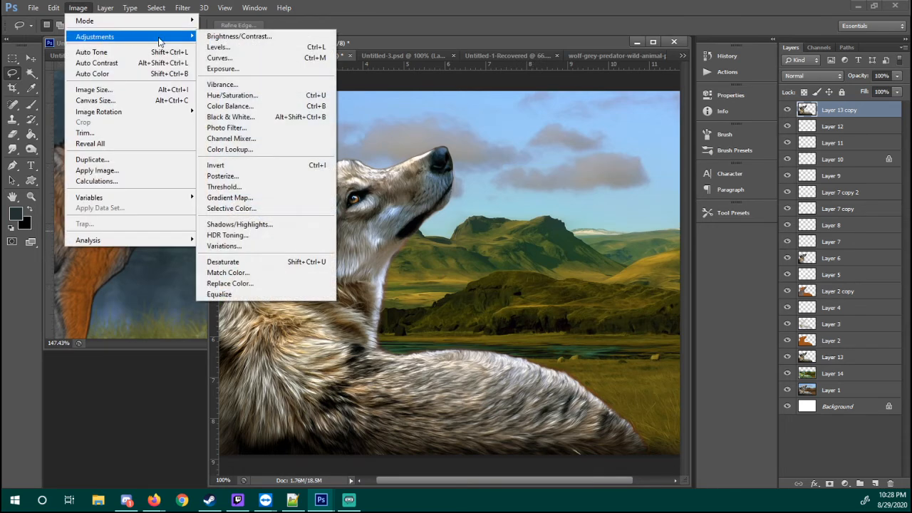
mouse_move(158, 38)
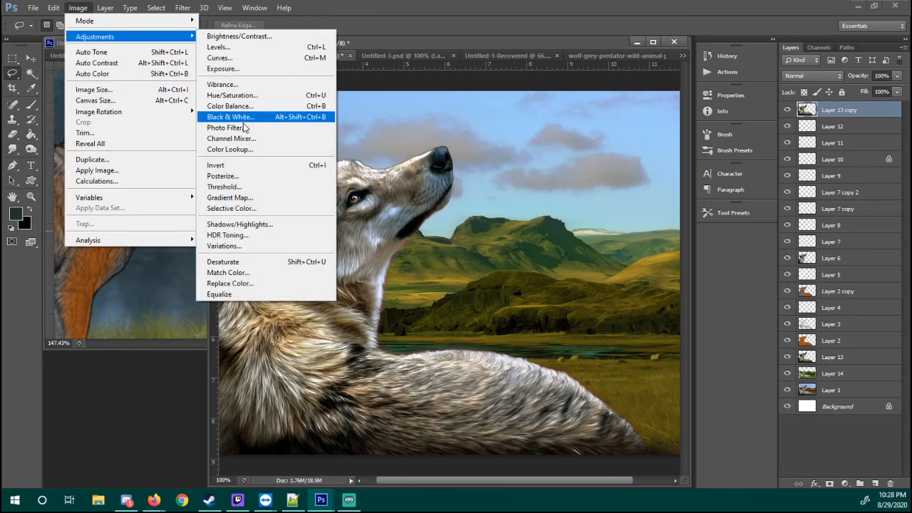
click(259, 100)
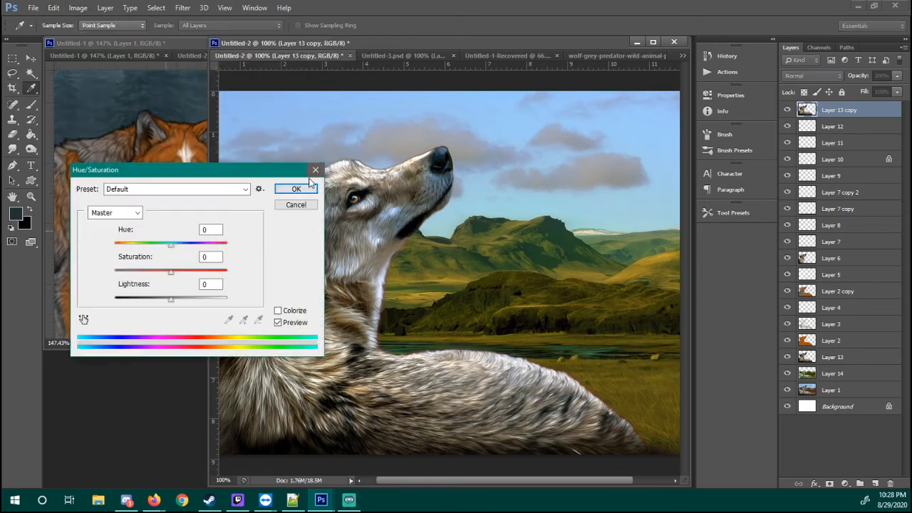
drag(170, 273, 50, 275)
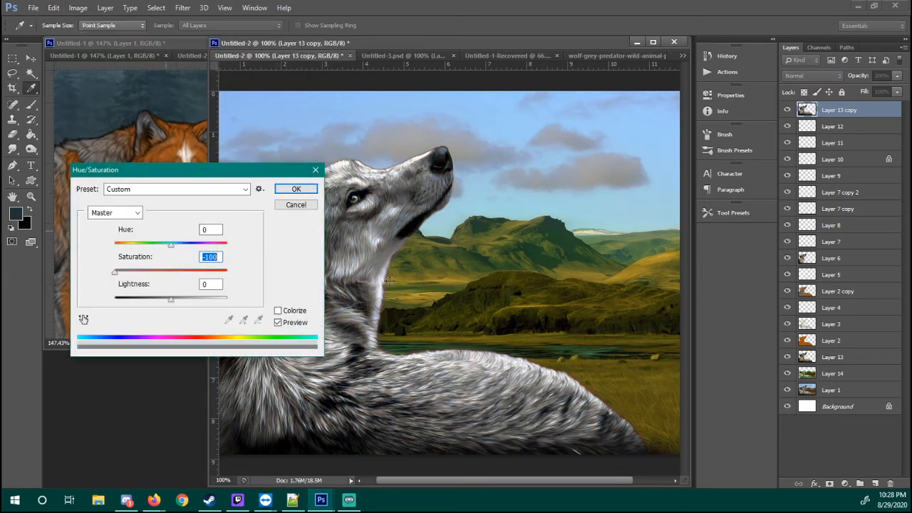
click(296, 189)
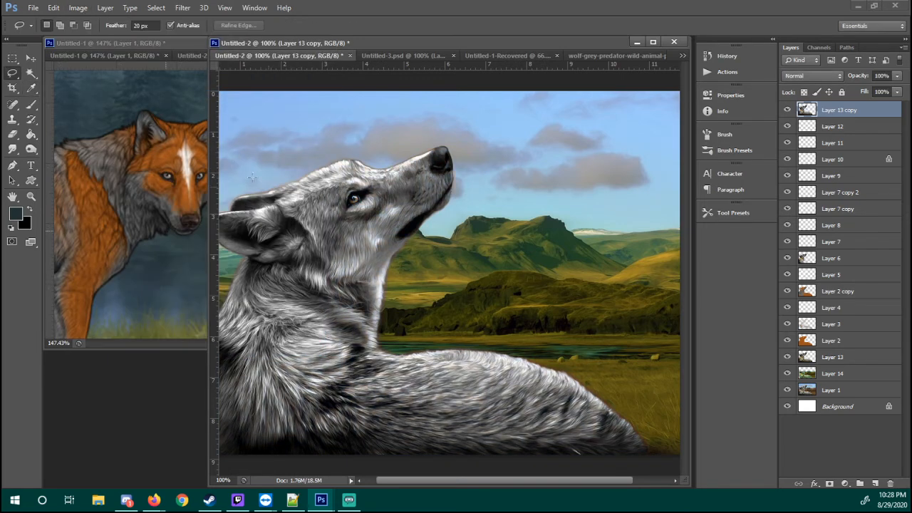
Lighten the grey Layer 13 copy with a Brightness/Contrast adjustment, setting Brightness to 112 and Contrast to -50
click(78, 7)
mouse_move(84, 36)
click(262, 34)
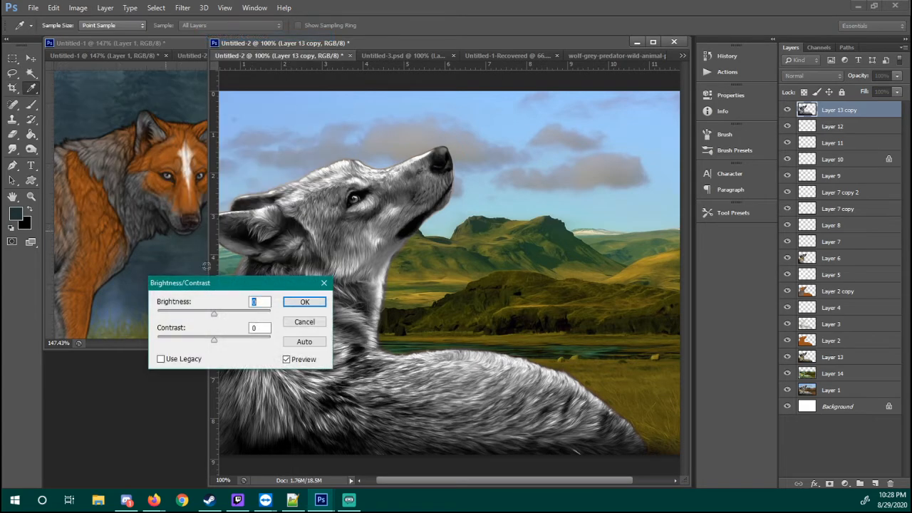
drag(226, 314, 271, 309)
drag(217, 341, 131, 341)
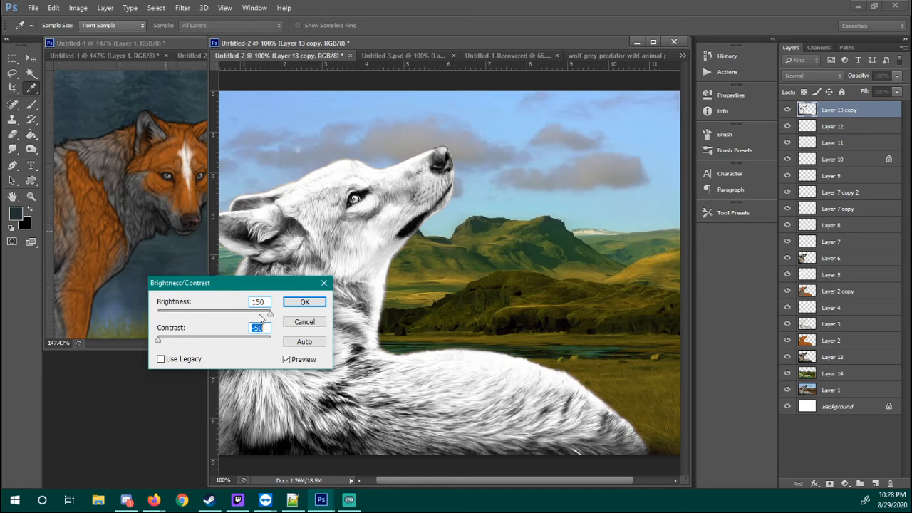
mouse_move(262, 318)
mouse_down()
mouse_move(238, 319)
mouse_move(255, 321)
mouse_up()
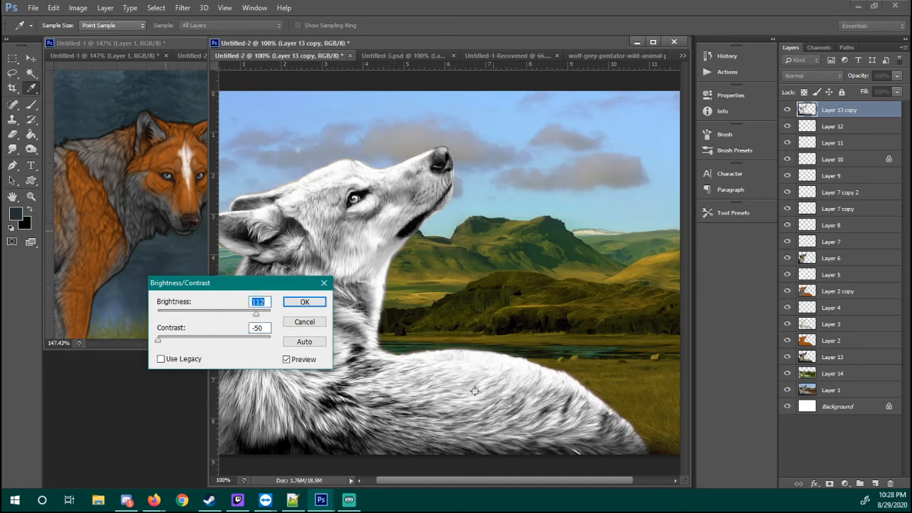
click(304, 302)
key(l)
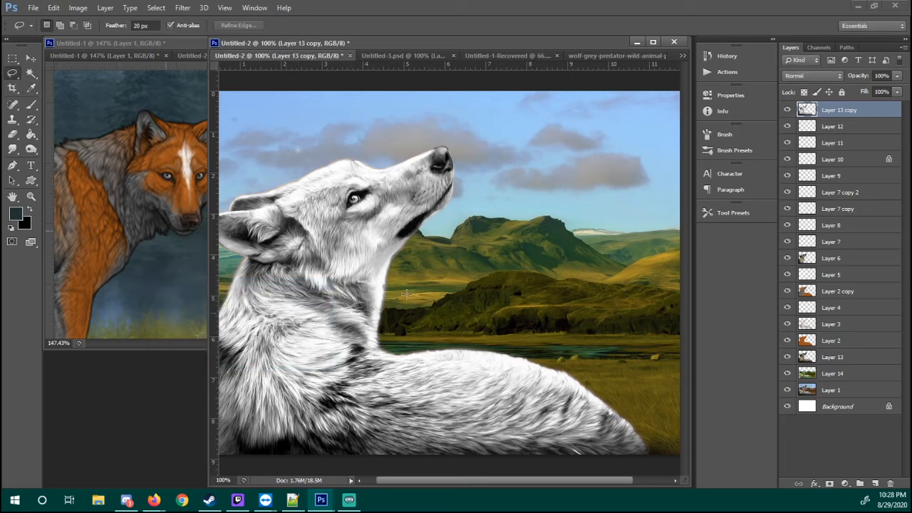
Try the Multiply and Overlay blend modes on the Layer 13 copy, toggling the layer's visibility to compare each effect
click(819, 75)
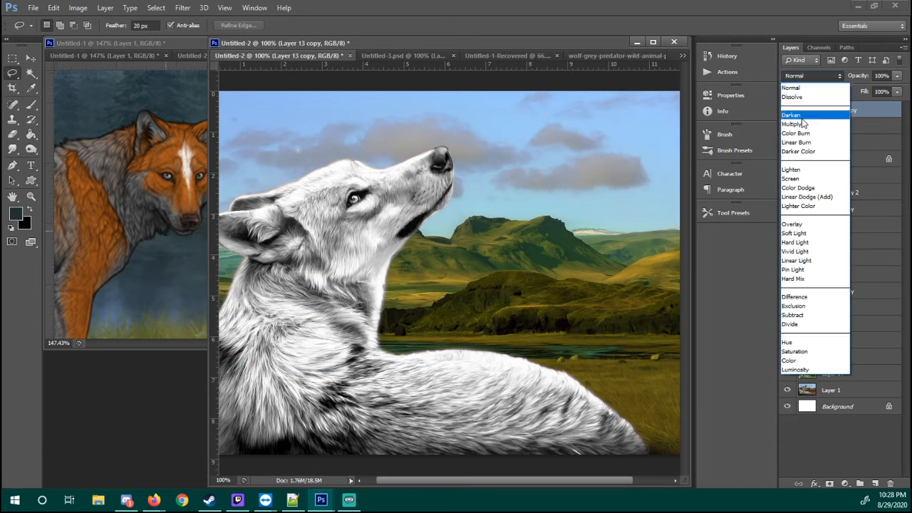
click(801, 124)
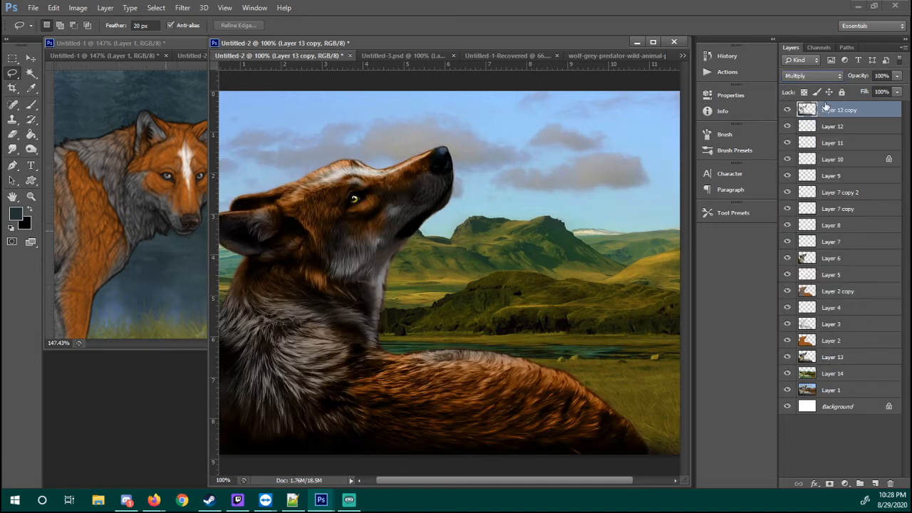
click(786, 111)
click(786, 110)
click(811, 76)
click(800, 226)
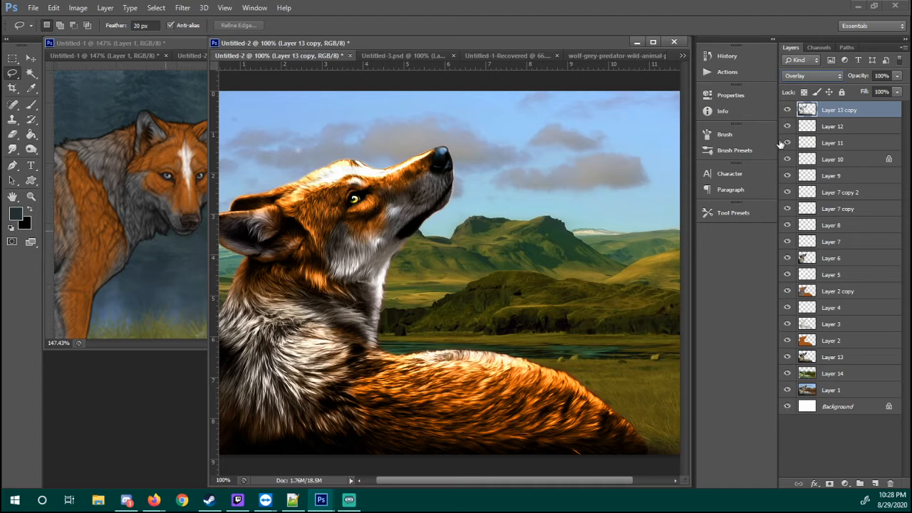
click(786, 110)
click(786, 110)
Try Soft Light on the Layer 13 copy with a before-and-after comparison, then Overlay again and Hard Light
click(805, 76)
click(794, 238)
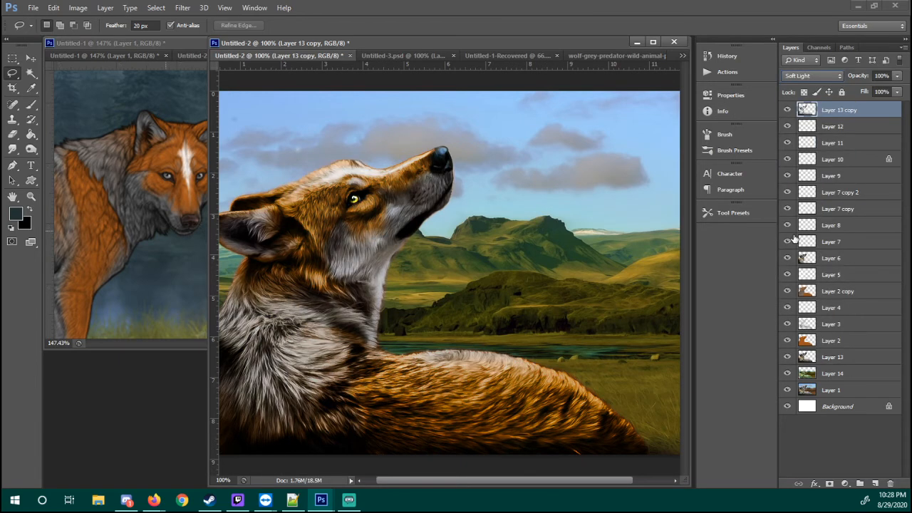
click(786, 110)
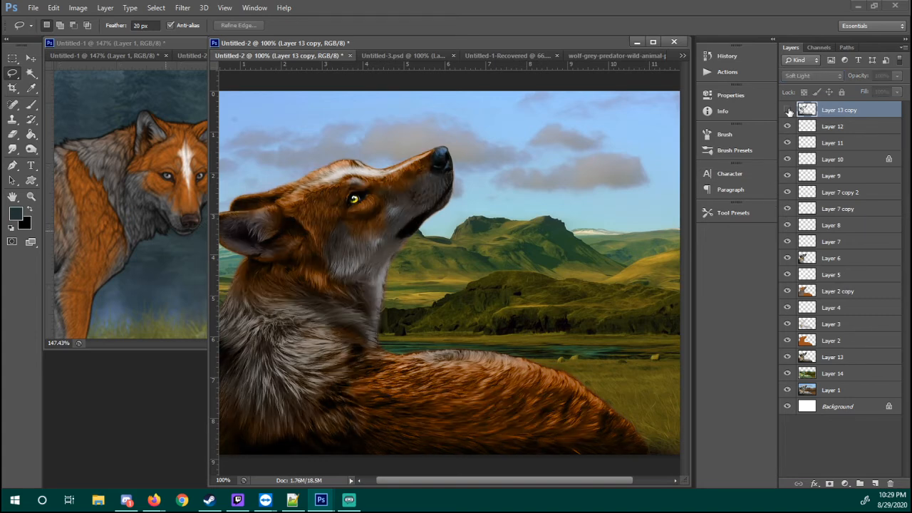
click(786, 110)
click(807, 77)
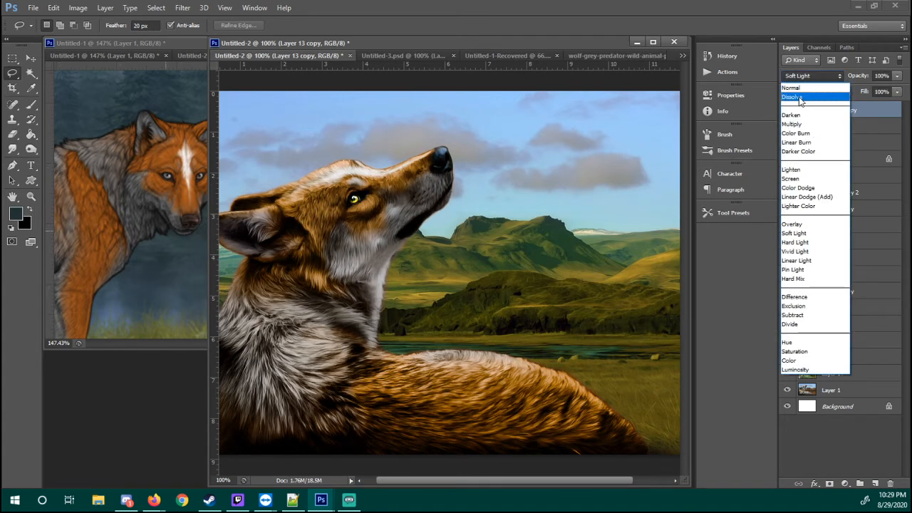
click(799, 218)
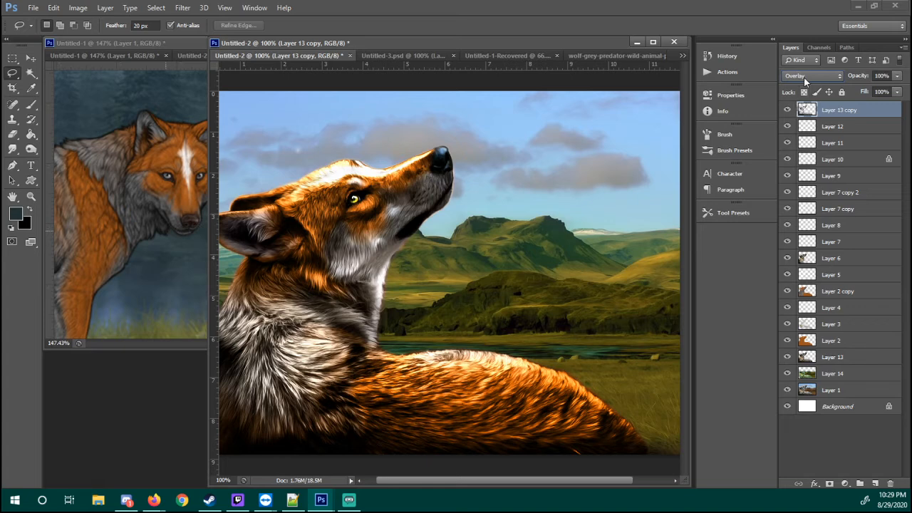
click(807, 77)
click(801, 243)
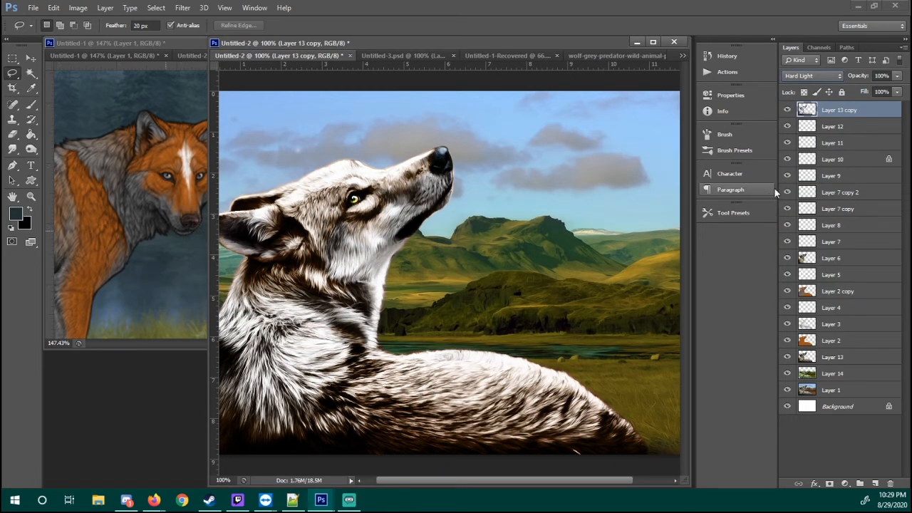
Try the Vivid Light, Linear Light and Pin Light blend modes in turn on the Layer 13 copy
click(813, 77)
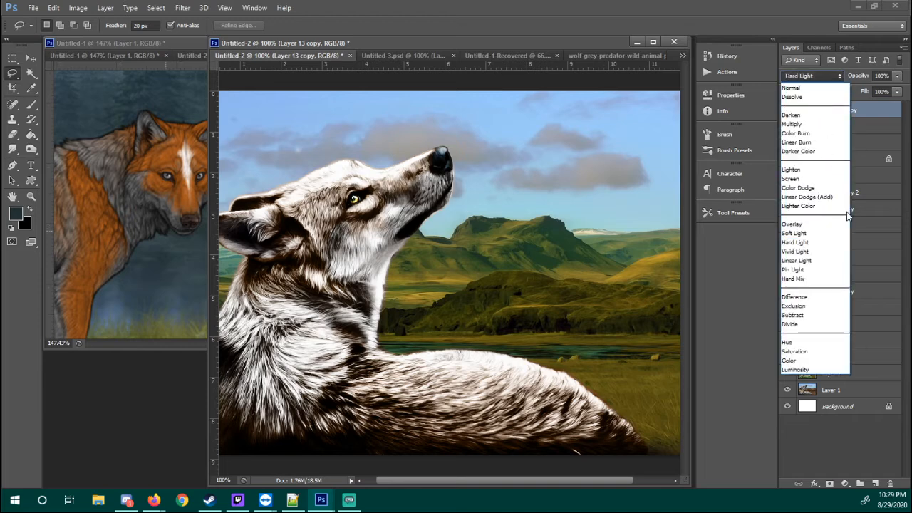
click(817, 251)
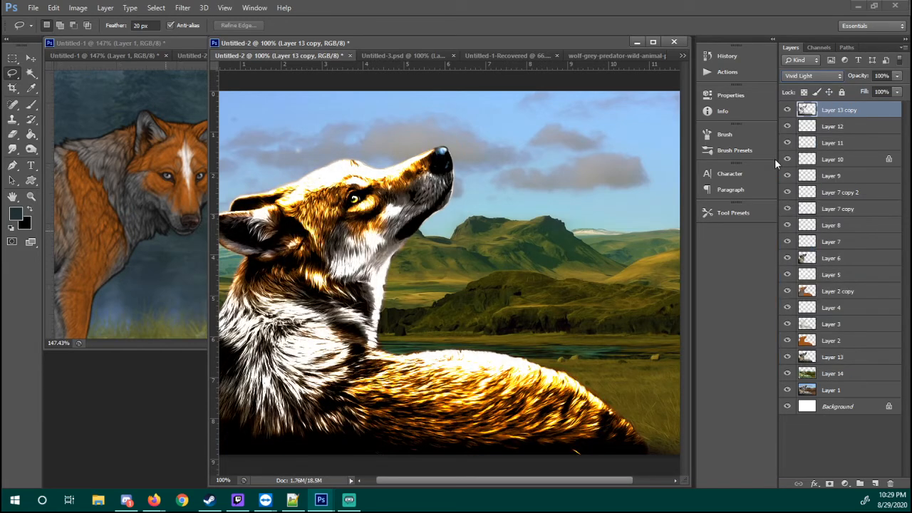
click(826, 77)
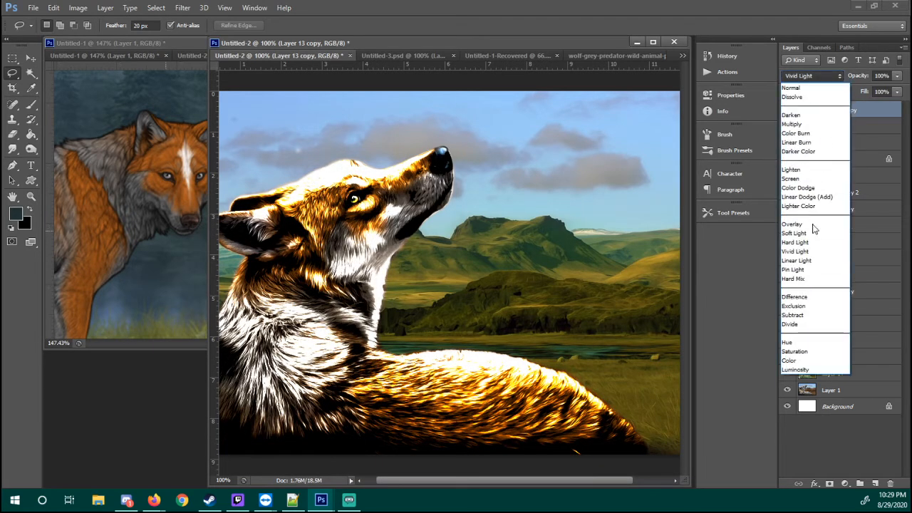
click(812, 260)
click(819, 79)
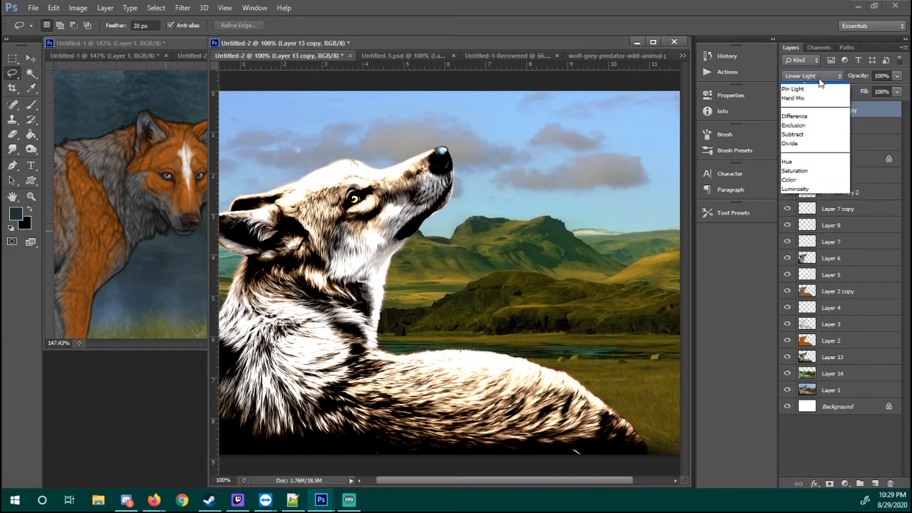
click(812, 261)
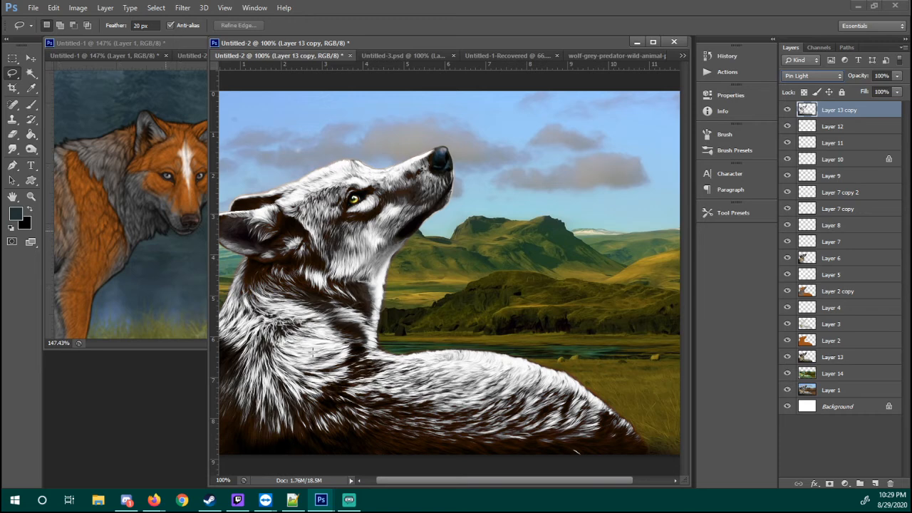
Try the Hard Mix blend mode on the Layer 13 copy and inspect its effect on the wolf's fur
click(826, 77)
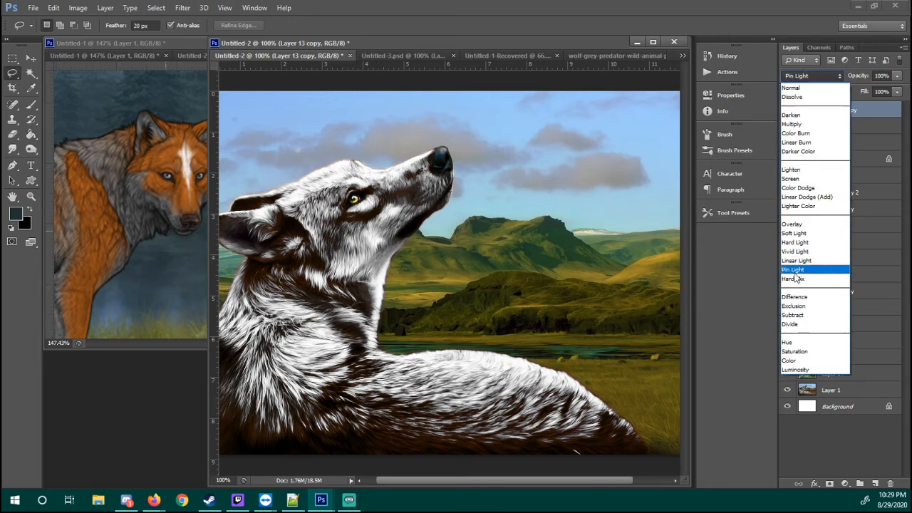
click(787, 277)
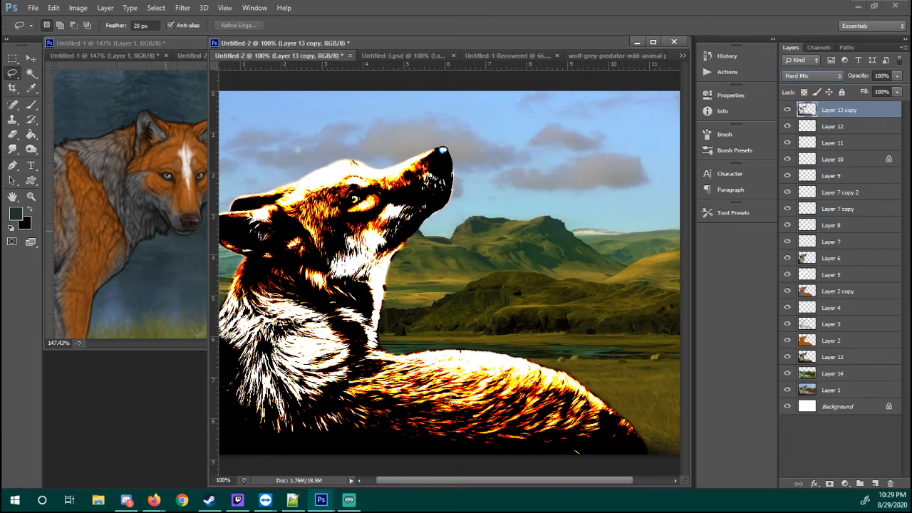
key(z)
drag(445, 401, 498, 400)
right_click(464, 343)
click(492, 369)
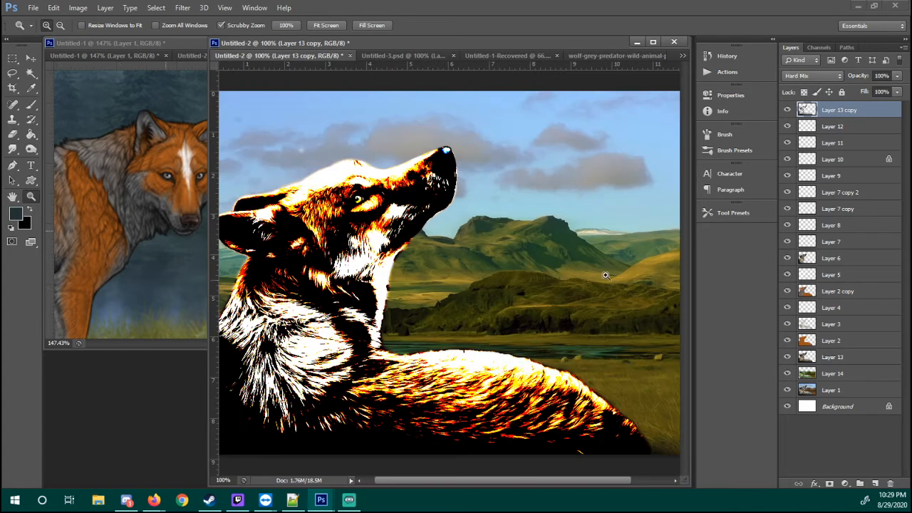
Switch the Layer 13 copy's blend mode to Difference and then to Exclusion
click(831, 76)
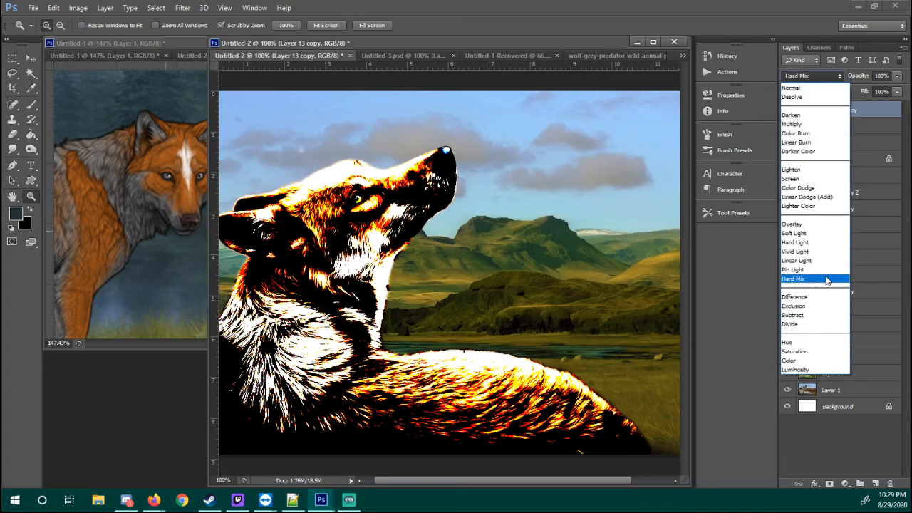
click(816, 298)
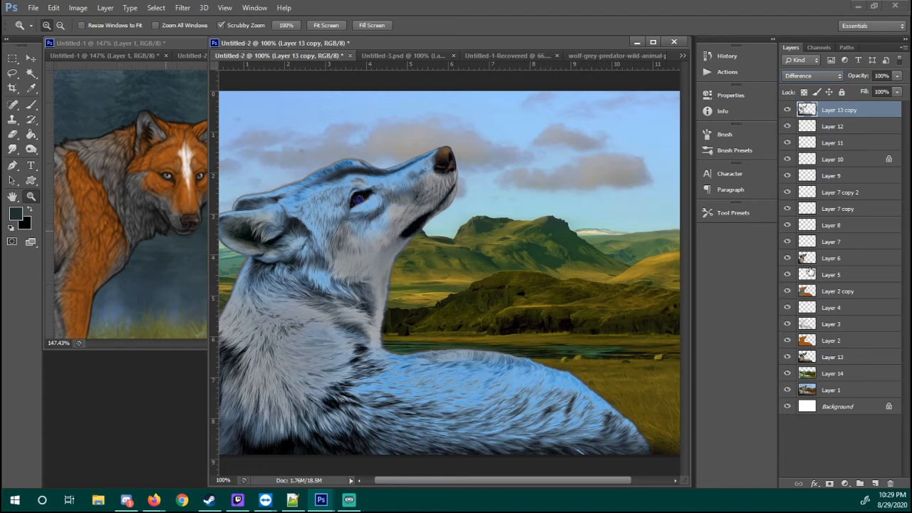
click(819, 77)
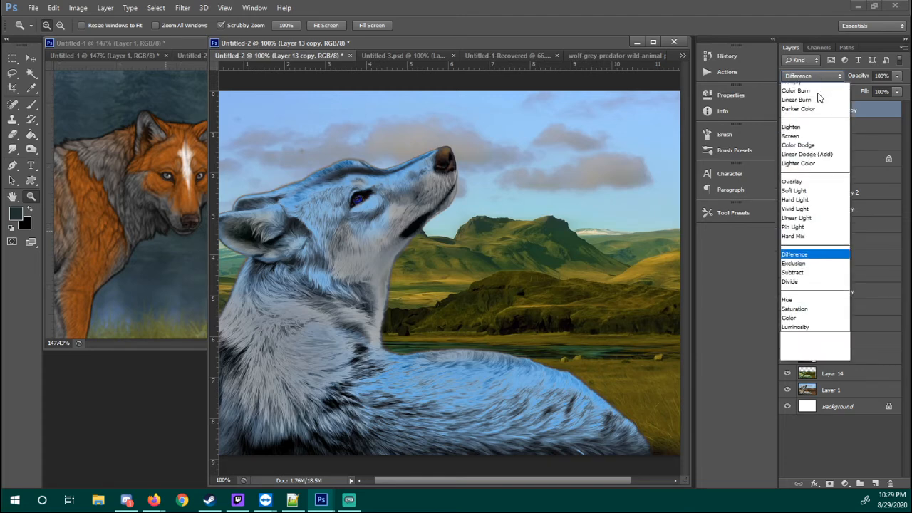
click(814, 306)
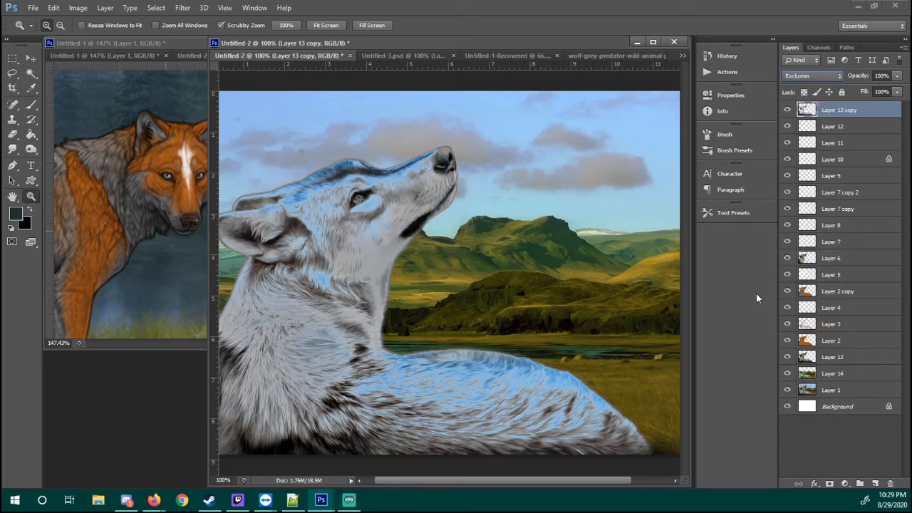
Try the Exclusion, Divide and Hue blend modes in turn on the Layer 13 copy
click(831, 75)
click(818, 306)
click(814, 76)
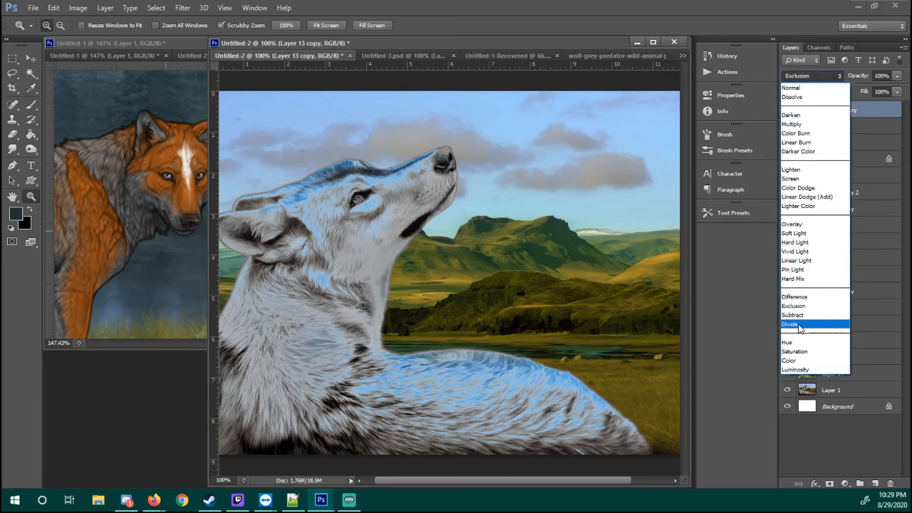
click(793, 324)
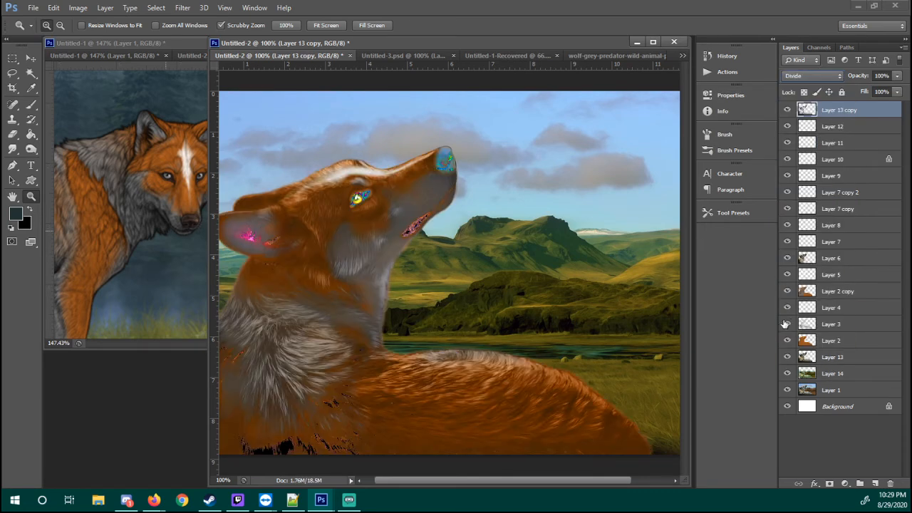
click(801, 76)
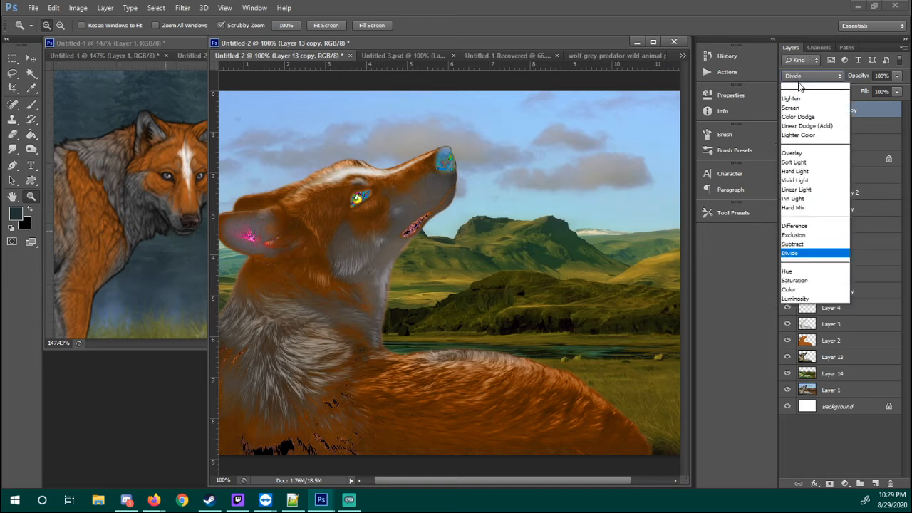
click(807, 344)
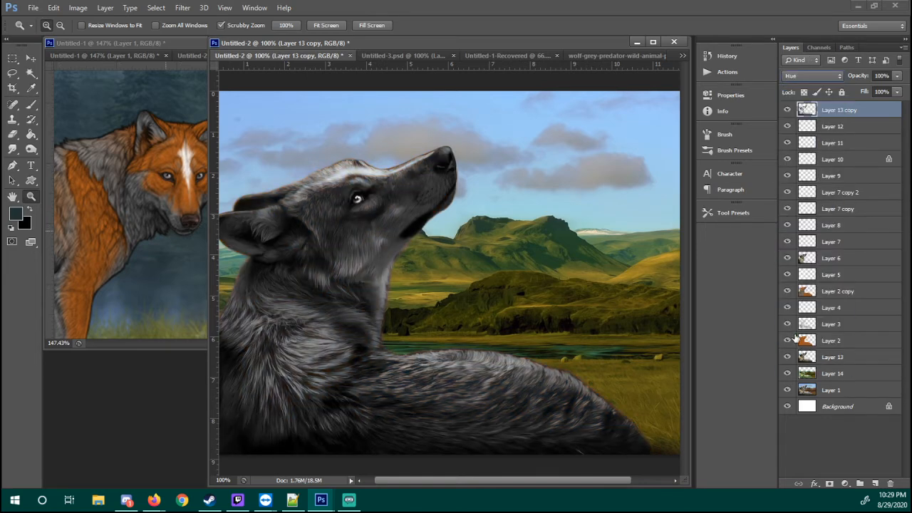
Try the Saturation, Color and Luminosity blend modes in turn on the Layer 13 copy
click(812, 76)
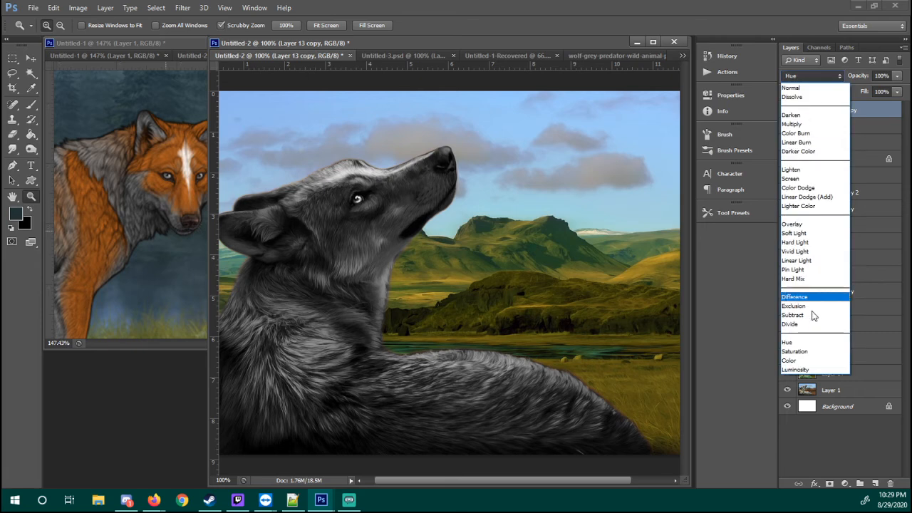
click(801, 347)
click(816, 75)
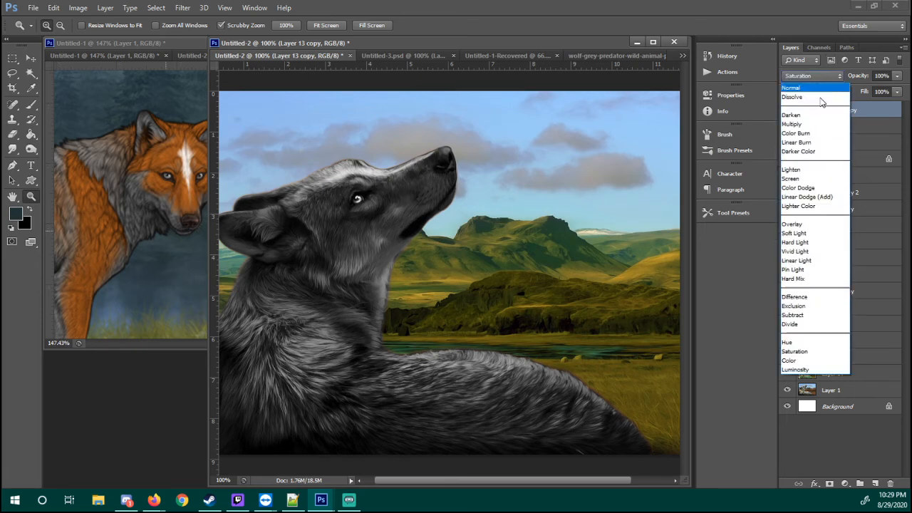
click(795, 366)
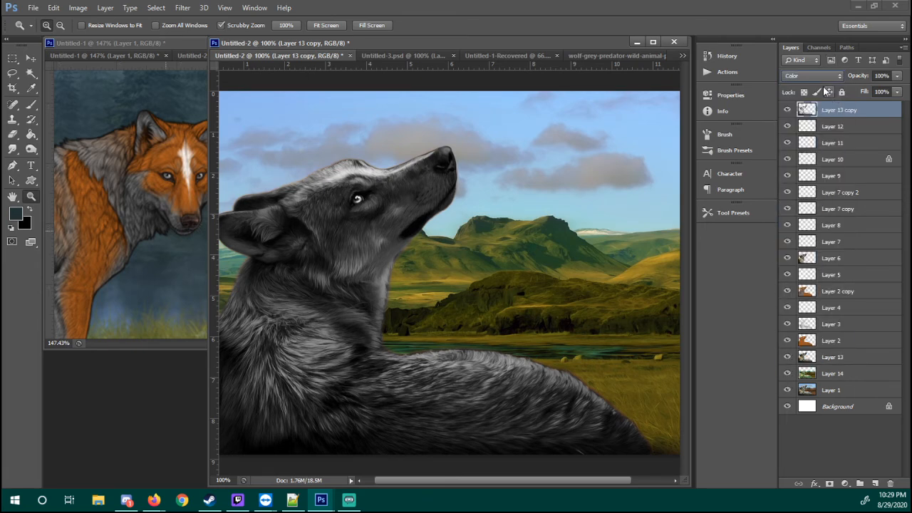
click(826, 76)
click(807, 370)
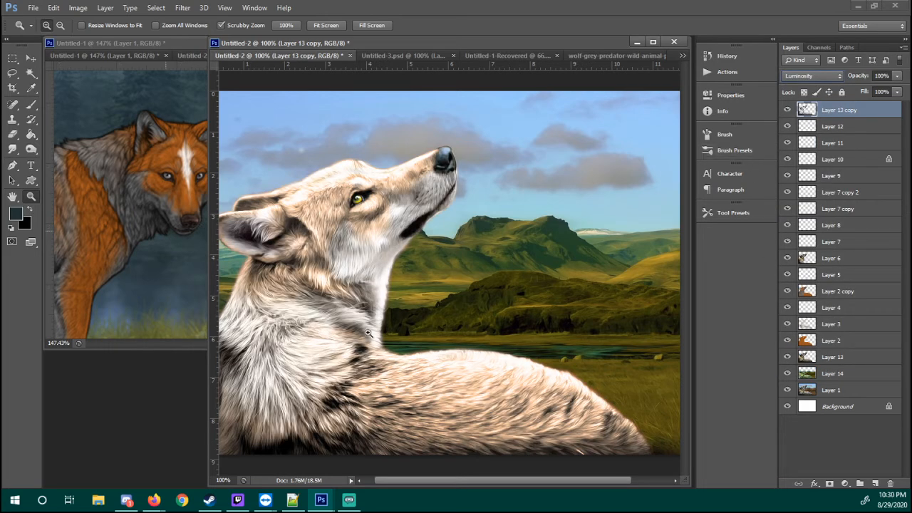
click(898, 76)
mouse_move(883, 92)
mouse_down()
mouse_move(856, 90)
mouse_move(907, 92)
mouse_up()
Set the Layer 13 copy's blend mode to Overlay and lower its opacity to 31%
click(837, 76)
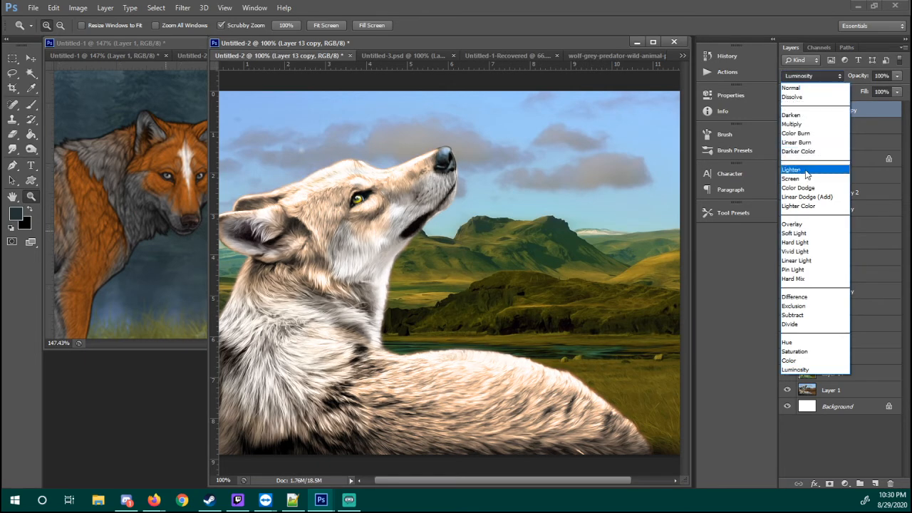
click(819, 225)
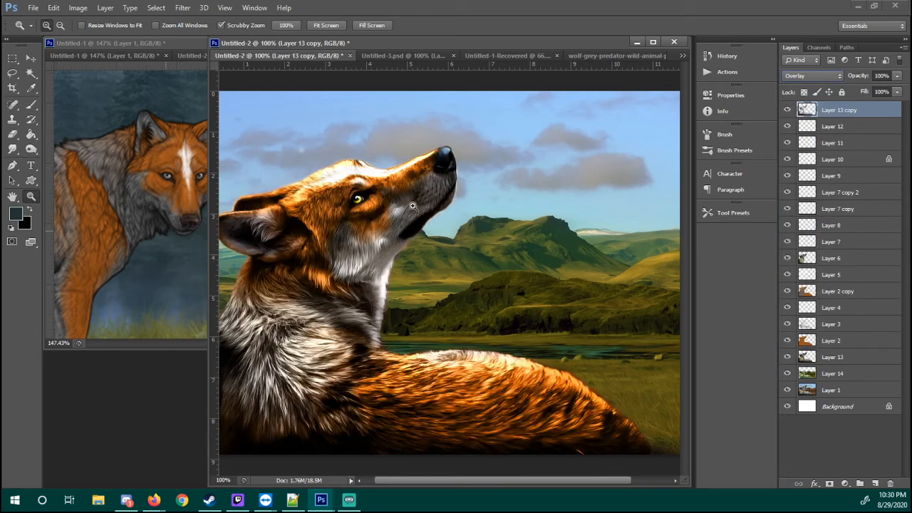
click(896, 76)
drag(863, 88, 856, 91)
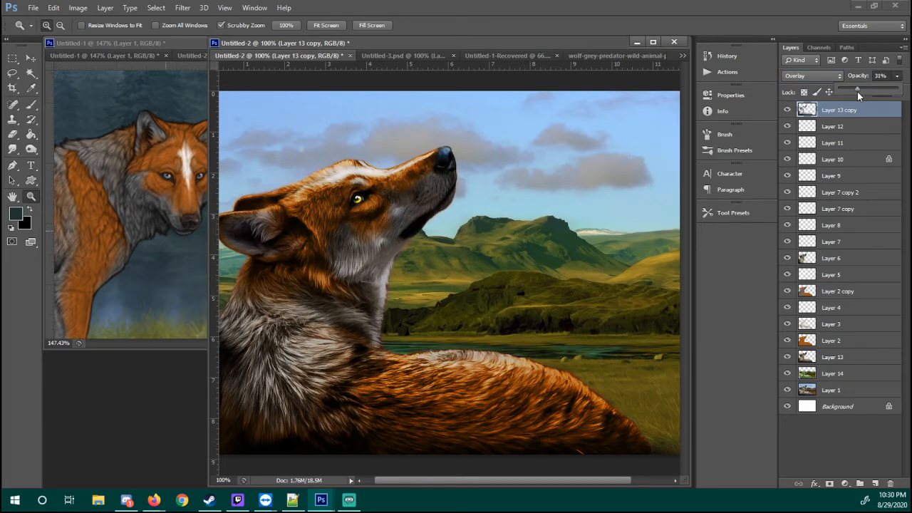
Compare the wolf with and without the Overlay effect by repeatedly hiding and showing the Layer 13 copy
click(810, 127)
click(811, 111)
click(788, 112)
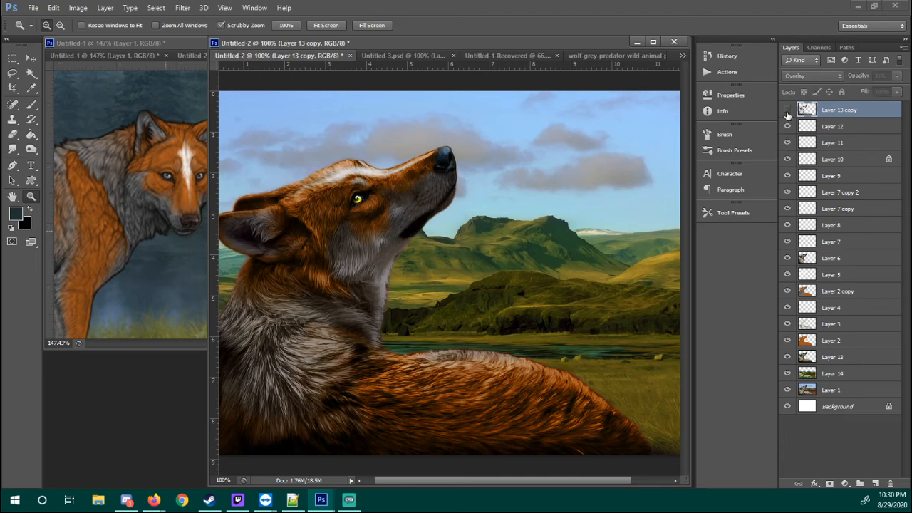
click(787, 112)
click(787, 114)
click(788, 114)
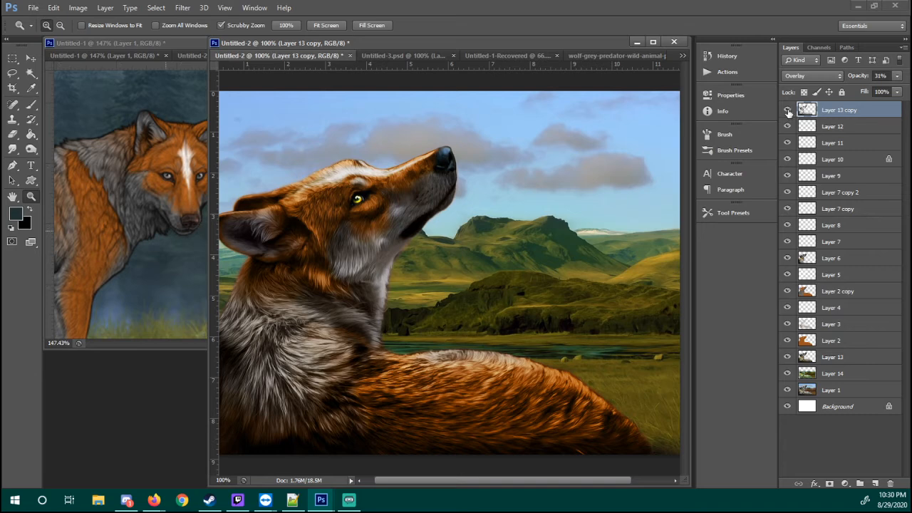
click(787, 112)
click(787, 113)
click(787, 113)
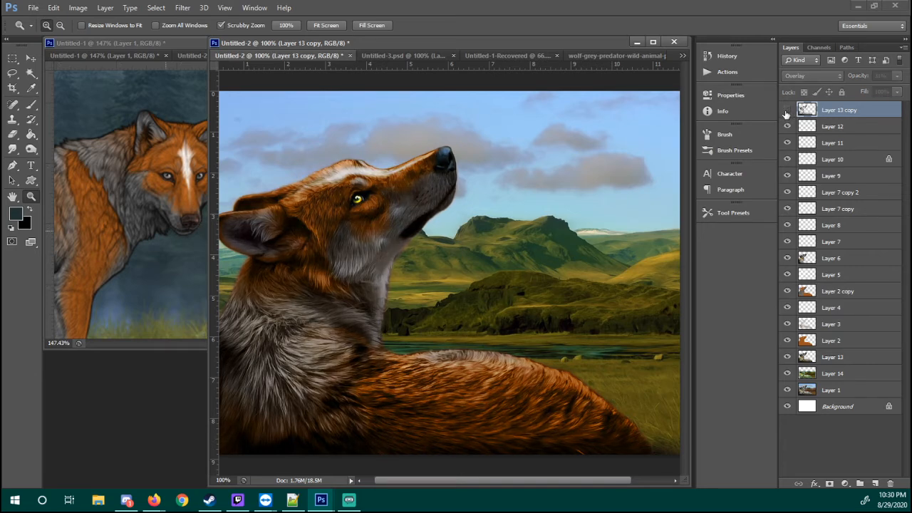
click(787, 113)
click(787, 113)
click(786, 113)
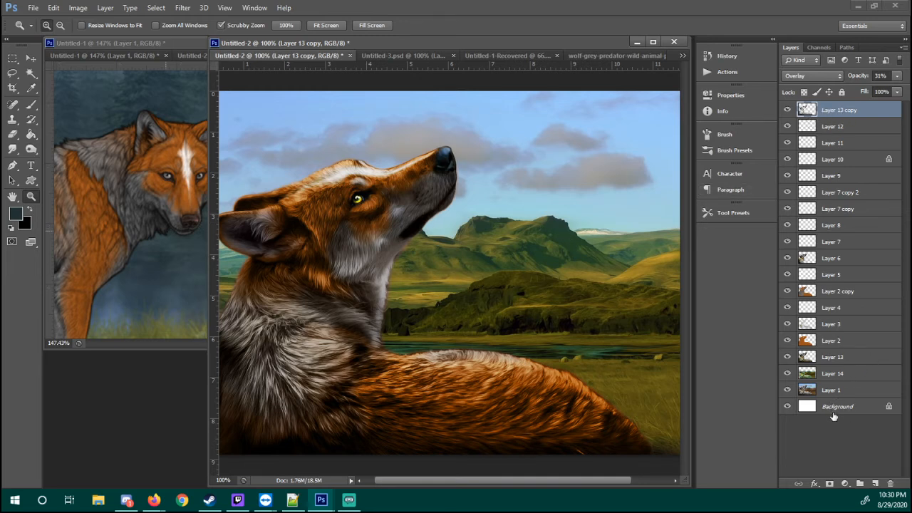
Try merging the entire layer stack into the Background layer, and undo the merge
shift+click(844, 393)
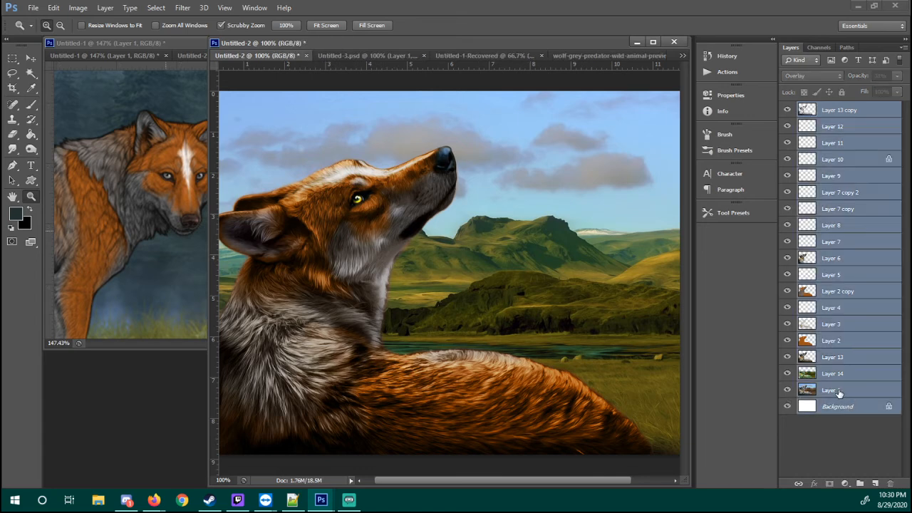
key(ctrl+shift+e)
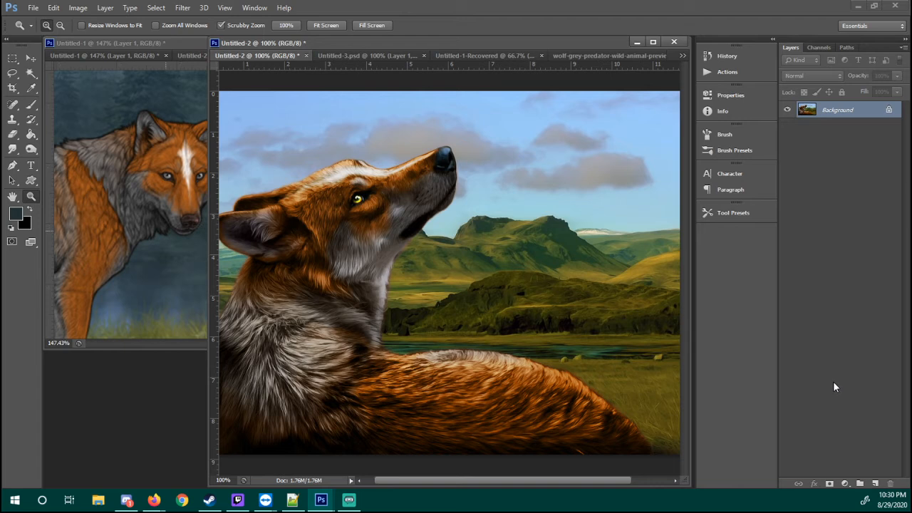
key(ctrl+z)
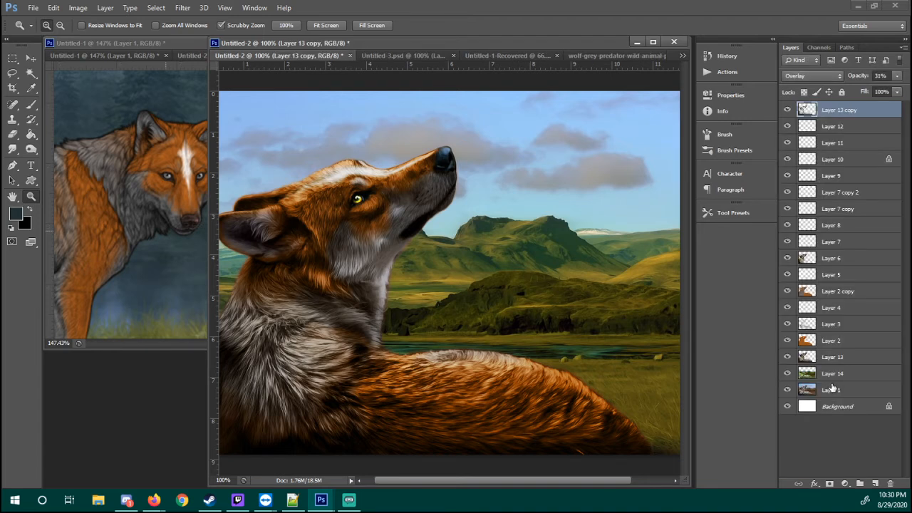
Merge all visible layers again, select and deselect the whole canvas, and restore the separate layers
key(ctrl+shift+e)
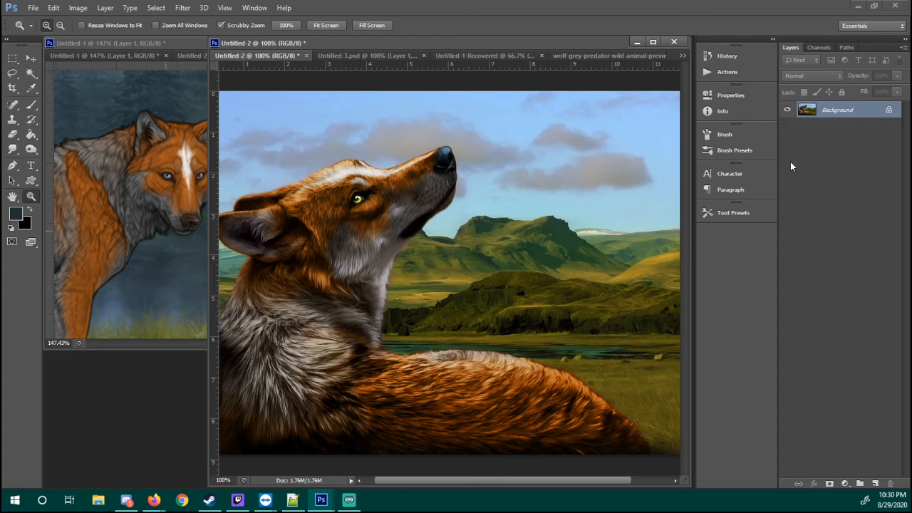
key(ctrl+a)
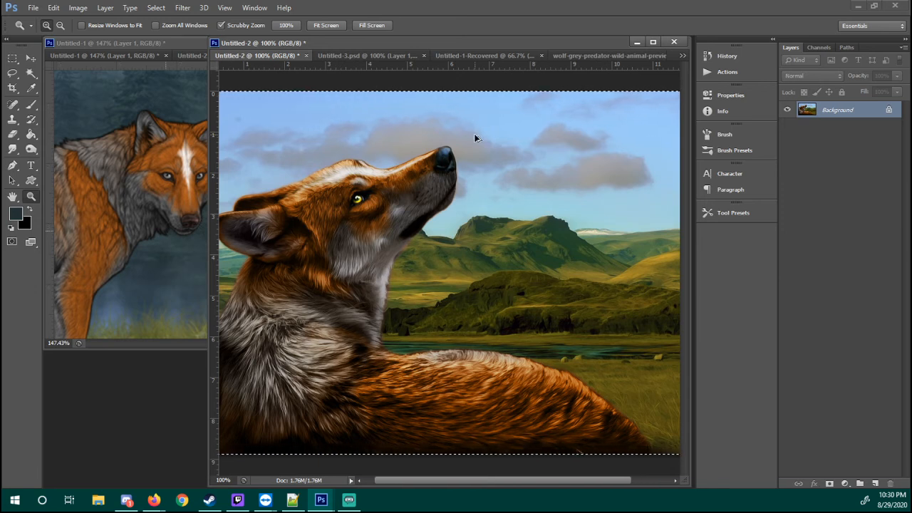
key(ctrl+d)
key(ctrl+z)
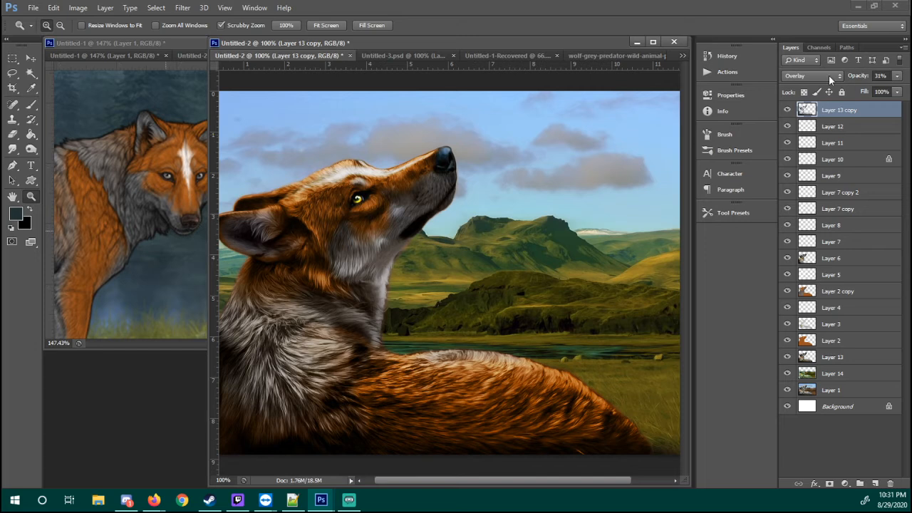
Stamp all visible layers into a new merged layer on top and toggle its visibility to compare
key(ctrl+shift+alt+e)
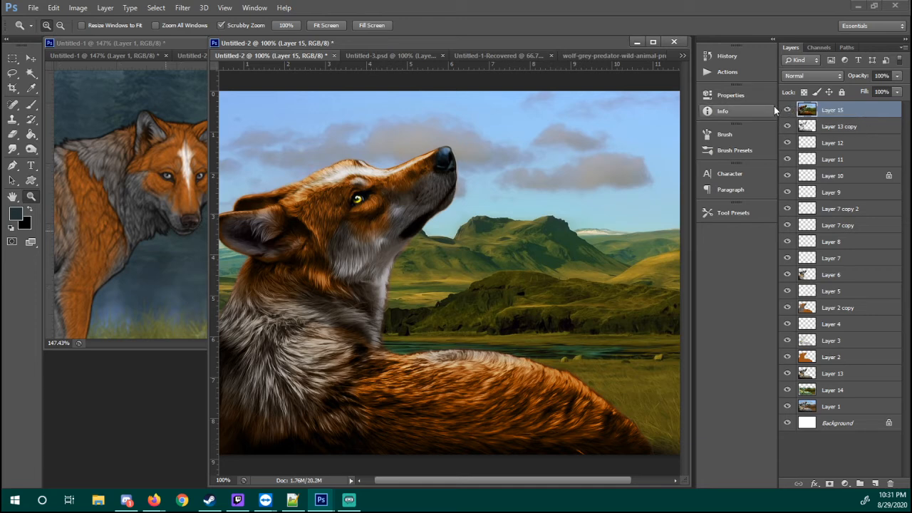
click(787, 111)
click(787, 112)
click(787, 112)
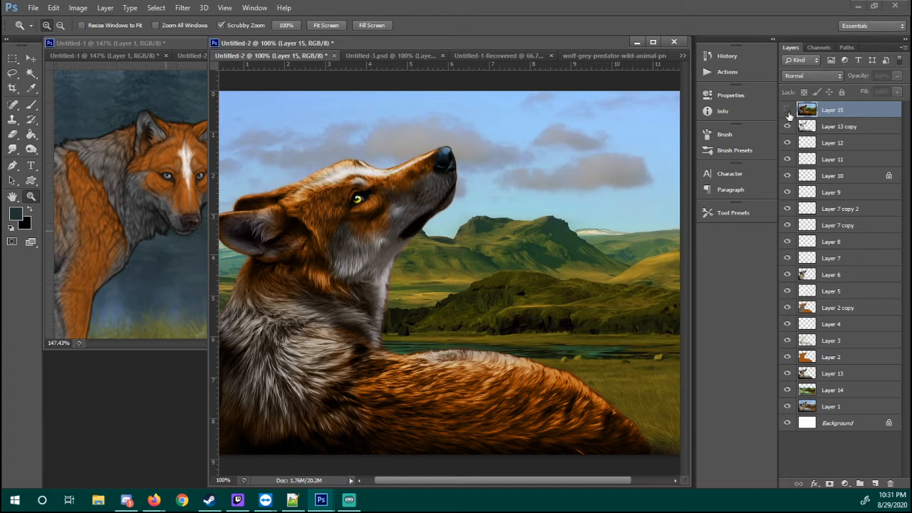
click(787, 112)
click(787, 112)
click(787, 112)
click(787, 115)
click(786, 117)
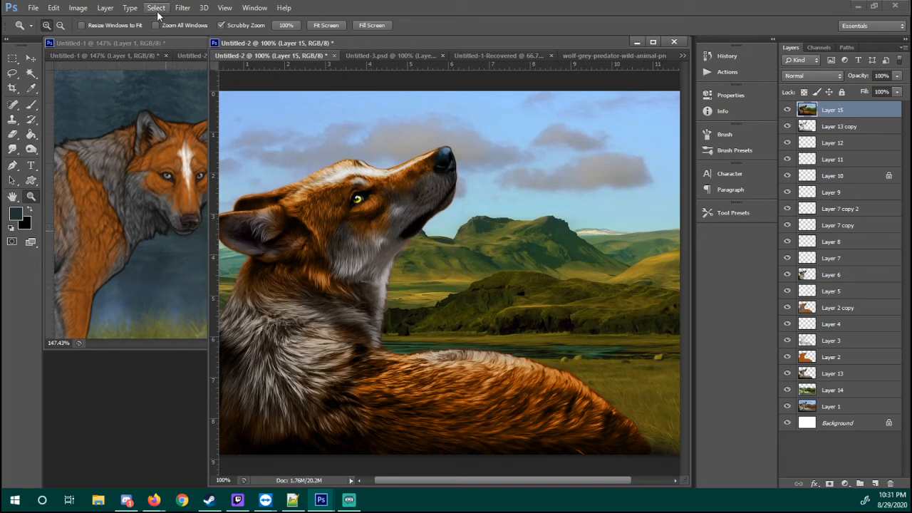
Apply the Sharpen filter to the merged Layer 15
click(182, 8)
mouse_move(203, 8)
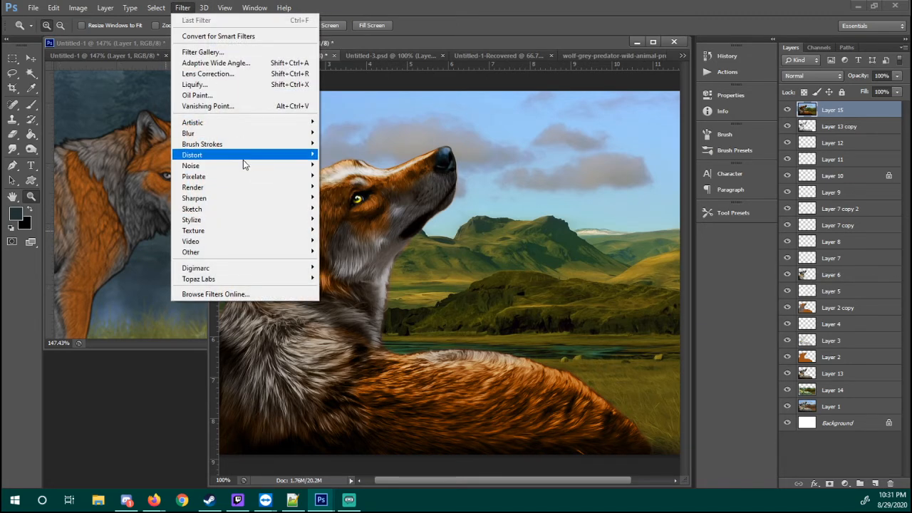
mouse_move(244, 198)
click(342, 198)
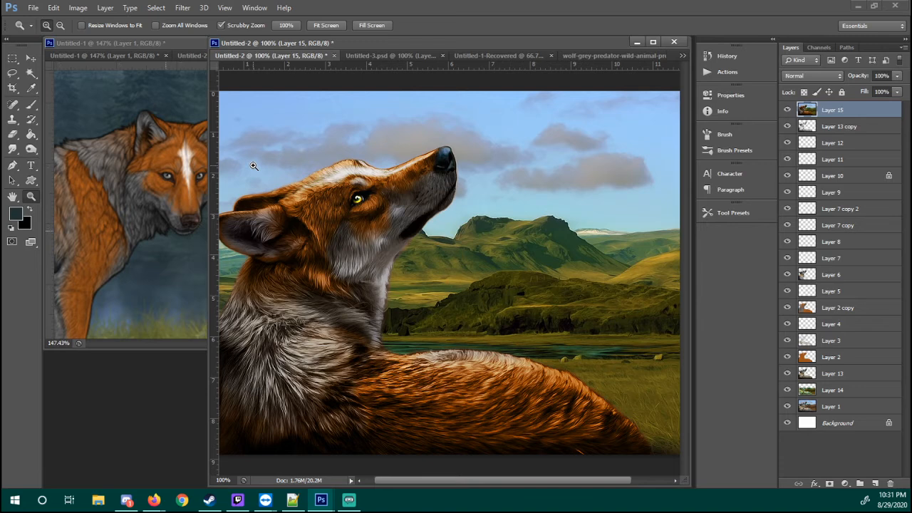
Start the Topaz Clean 3 filter on Layer 15, set the Clean strength to 1 and check the wolf preview
click(183, 8)
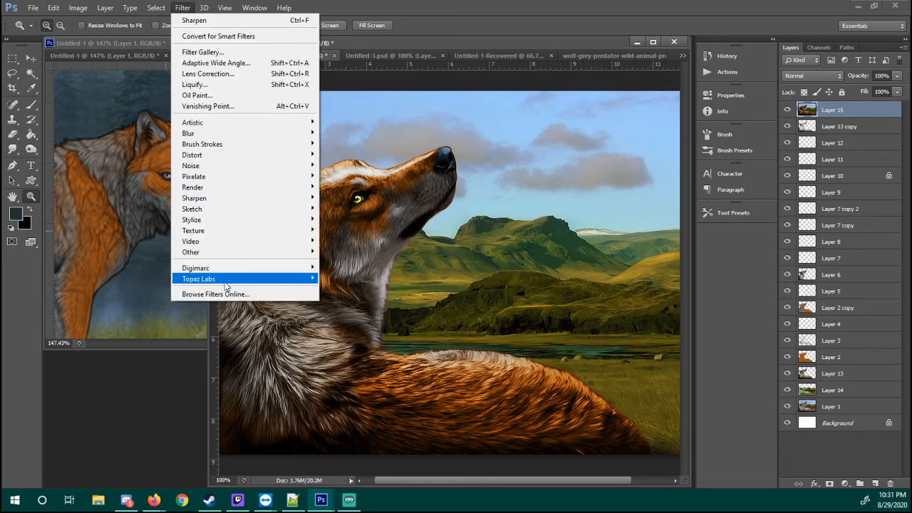
mouse_move(227, 283)
click(339, 280)
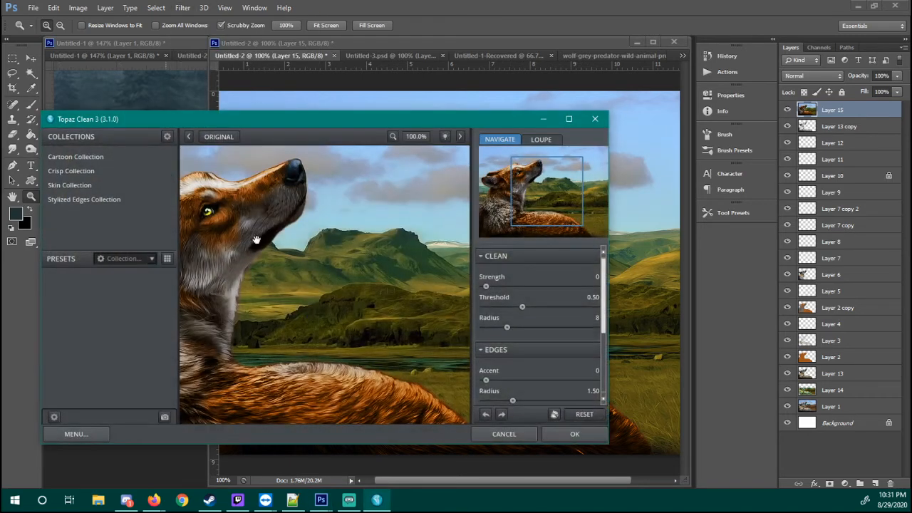
drag(256, 239, 366, 226)
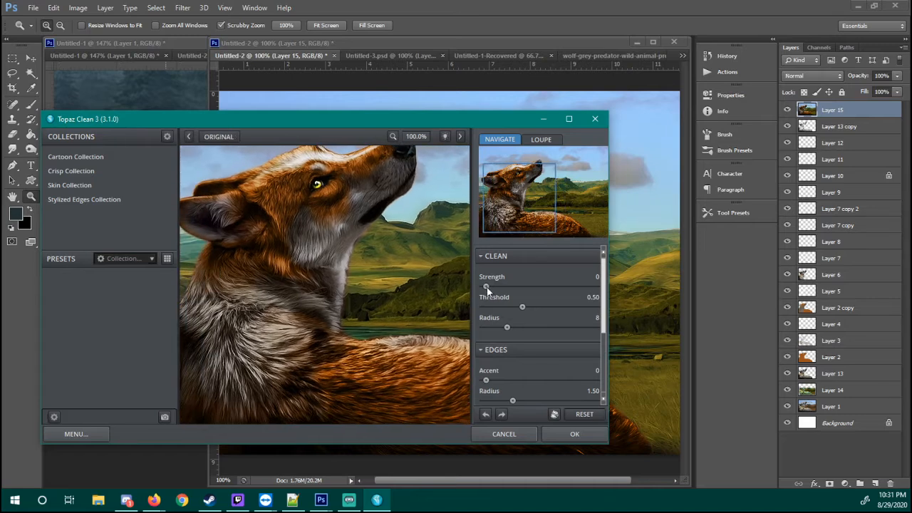
drag(486, 287, 510, 287)
drag(407, 283, 320, 294)
drag(385, 233, 361, 260)
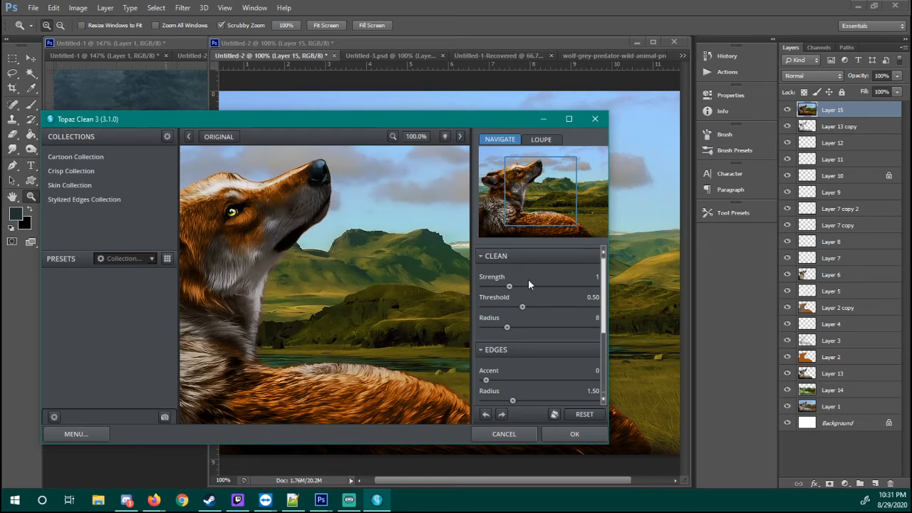
Set the Clean threshold to 0.34 and inspect the effect on the landscape and the wolf
drag(399, 274, 309, 281)
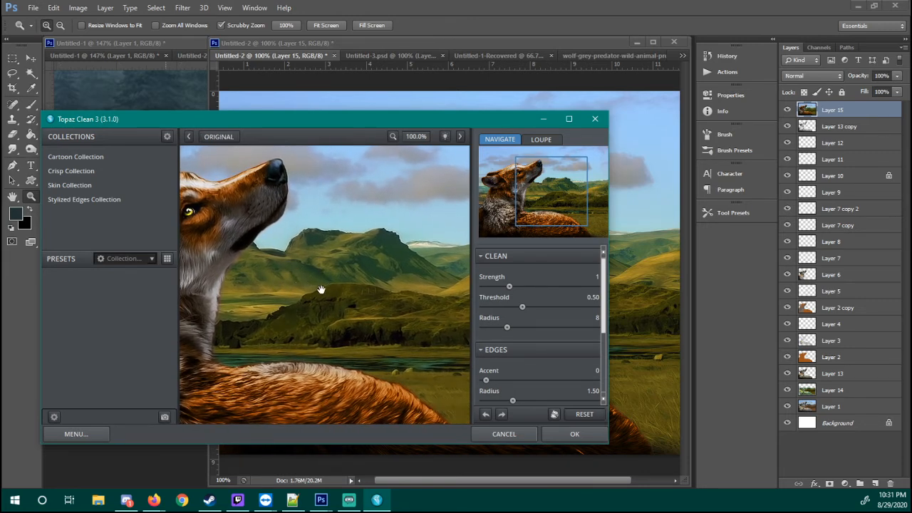
drag(320, 289, 315, 289)
drag(525, 306, 606, 305)
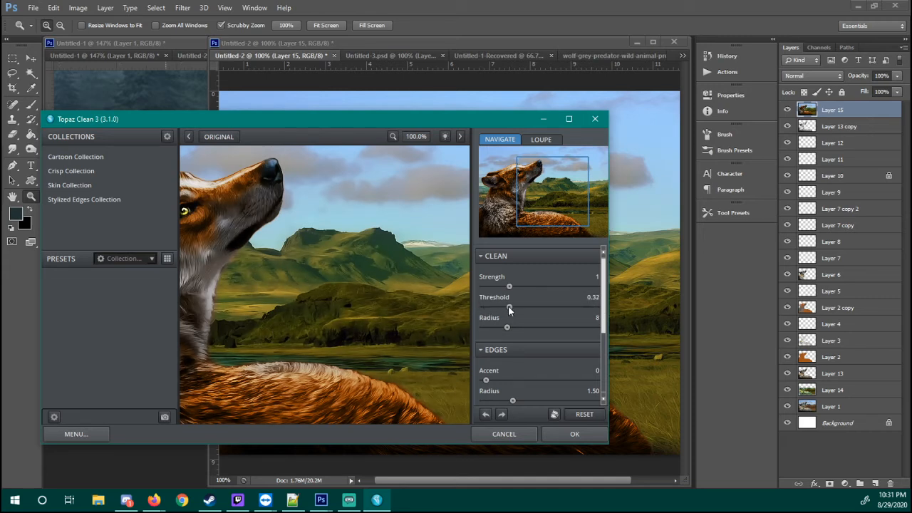
drag(510, 308, 511, 308)
drag(393, 309, 417, 244)
drag(309, 229, 279, 311)
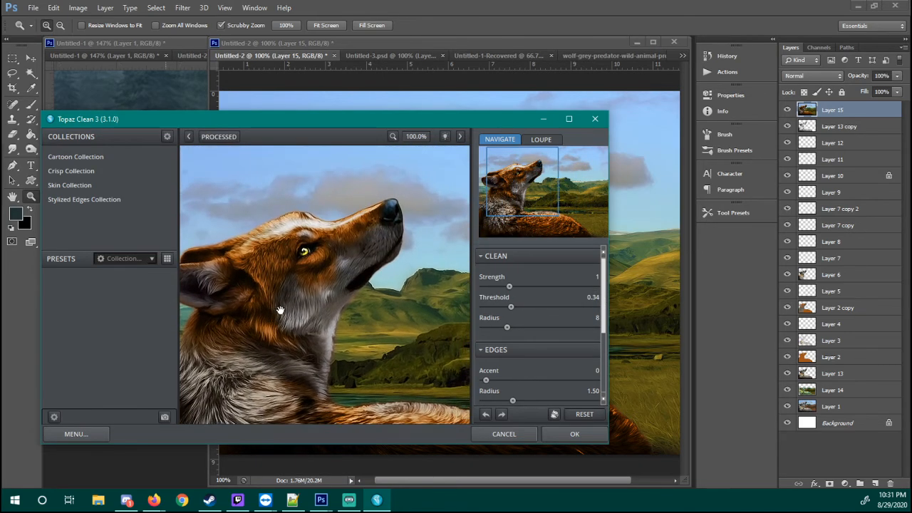
Raise the Clean strength to 2 and compare the original and processed versions of the wolf's fur
drag(381, 363, 403, 292)
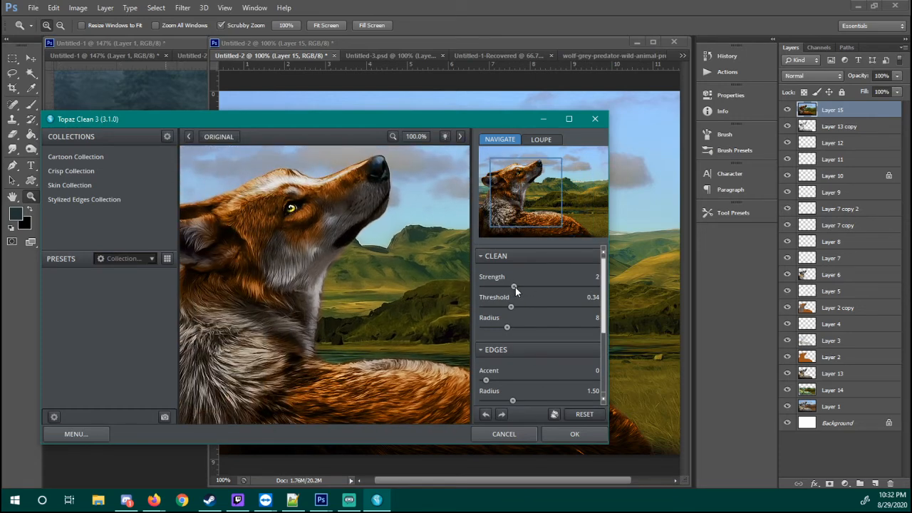
mouse_move(350, 282)
mouse_down()
mouse_move(371, 294)
mouse_move(367, 284)
mouse_up()
click(374, 326)
click(381, 297)
click(367, 279)
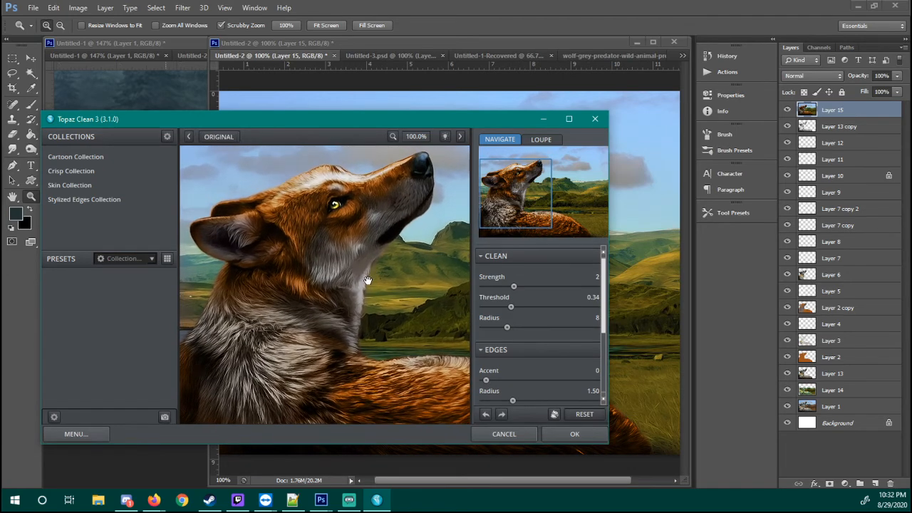
Try an Edges accent of 5 in Topaz Clean and inspect the wolf's face at 300% zoom
click(356, 352)
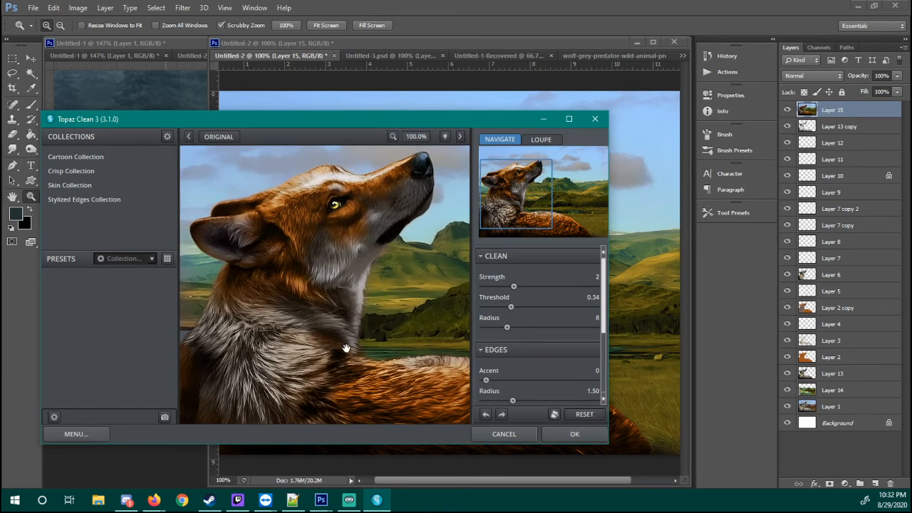
drag(604, 324, 517, 382)
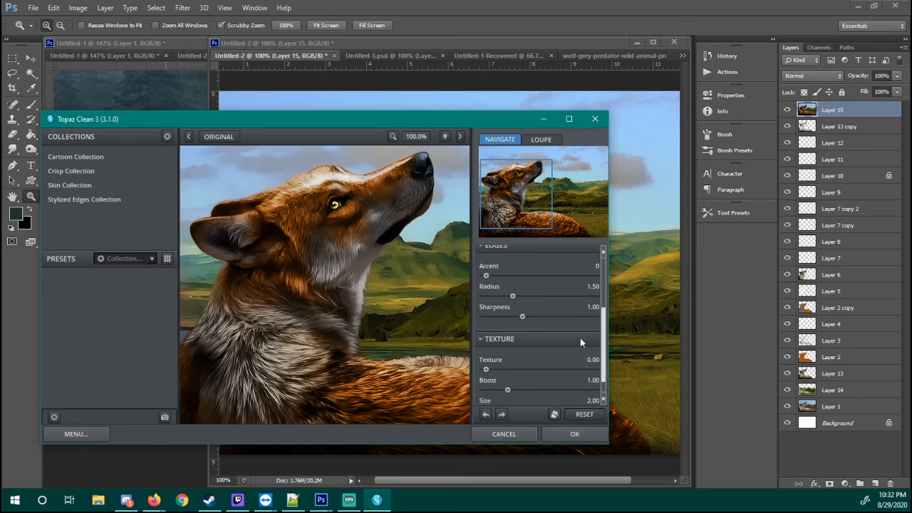
click(477, 340)
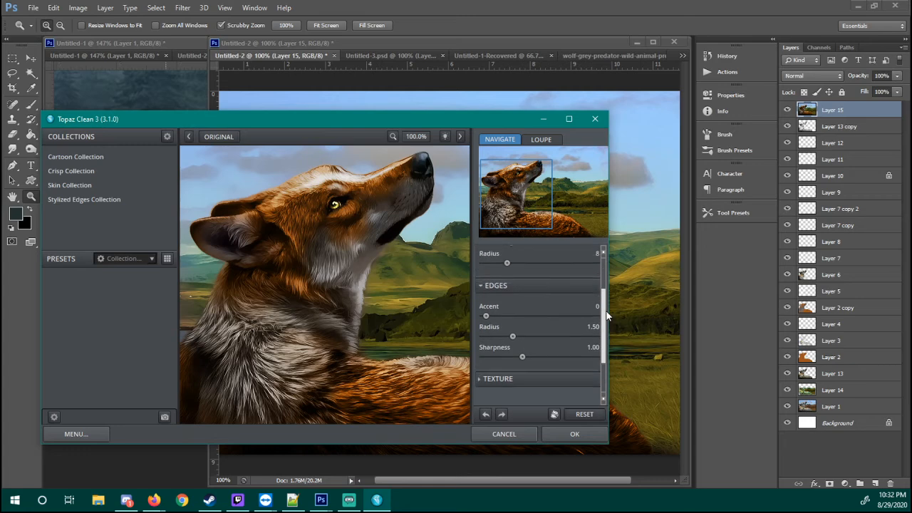
drag(513, 320, 595, 320)
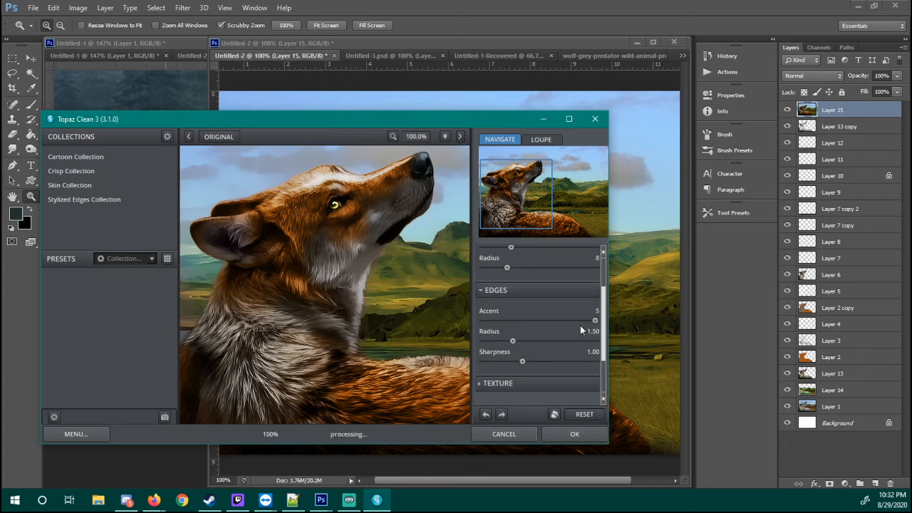
drag(371, 277, 320, 275)
drag(335, 216, 335, 384)
click(427, 137)
click(422, 163)
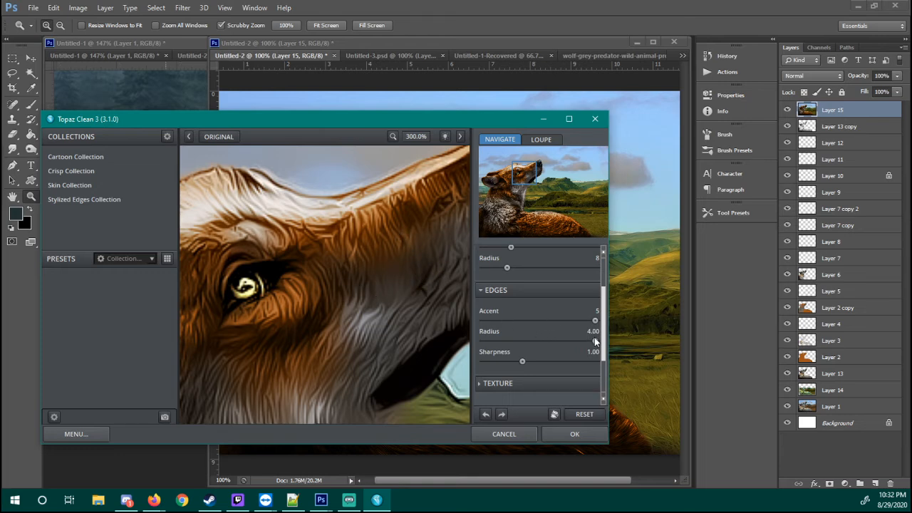
Set the Edges radius to 1.01 and the accent to 2, then inspect the fur on the wolf's cheek
drag(595, 341, 395, 328)
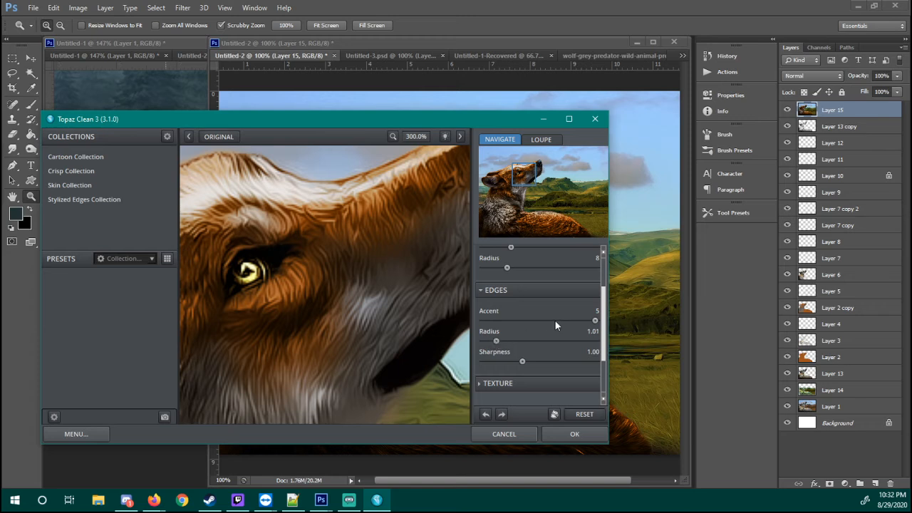
drag(554, 323, 531, 324)
drag(389, 299, 345, 314)
drag(384, 352, 403, 319)
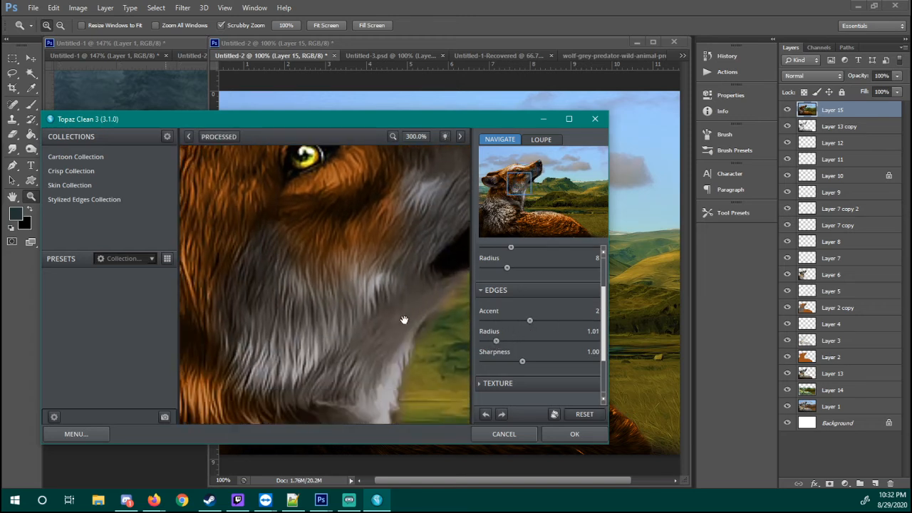
Try an Edges accent of 0, then set it to 1 and inspect the wolf's eye and muzzle
drag(505, 321, 461, 334)
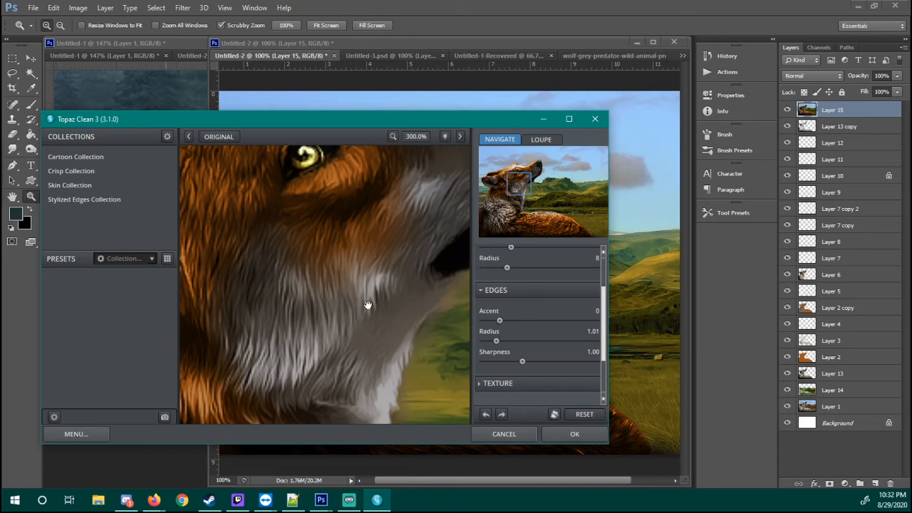
drag(369, 305, 389, 386)
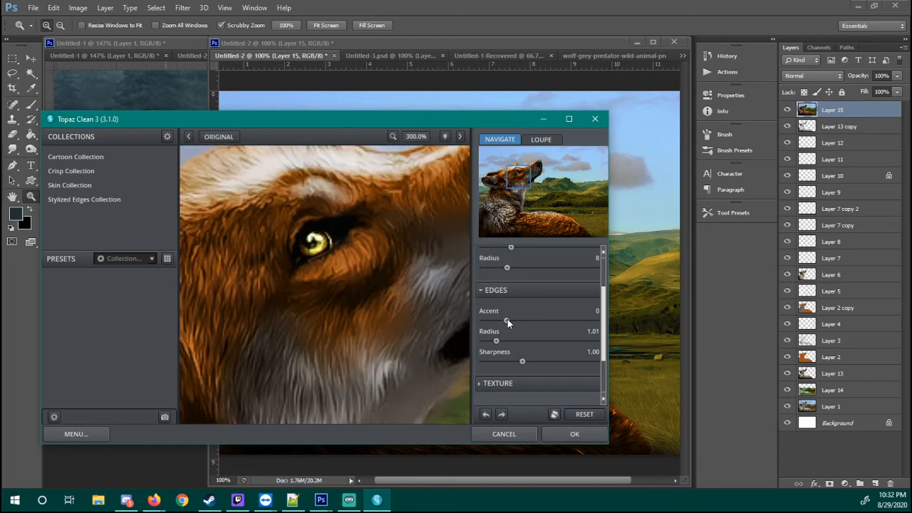
drag(507, 321, 525, 321)
drag(423, 324, 373, 327)
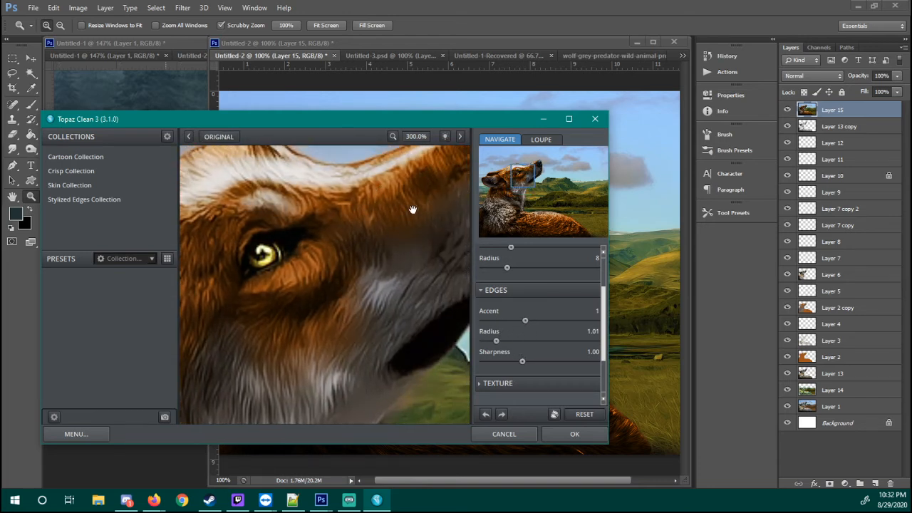
drag(413, 210, 381, 256)
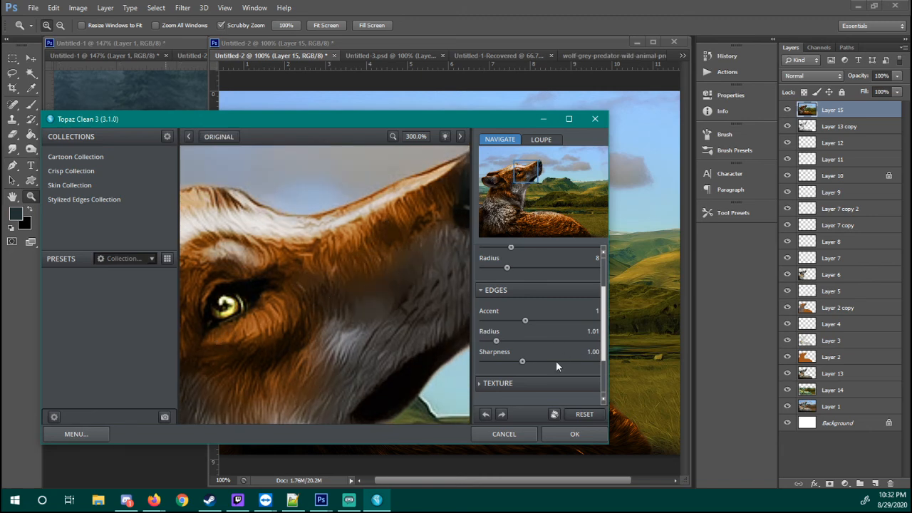
Try an Edges sharpness of 1.76 and compare the original and processed wolf at 300% and 100% zoom
drag(523, 361, 550, 365)
drag(367, 306, 368, 250)
drag(347, 345, 397, 254)
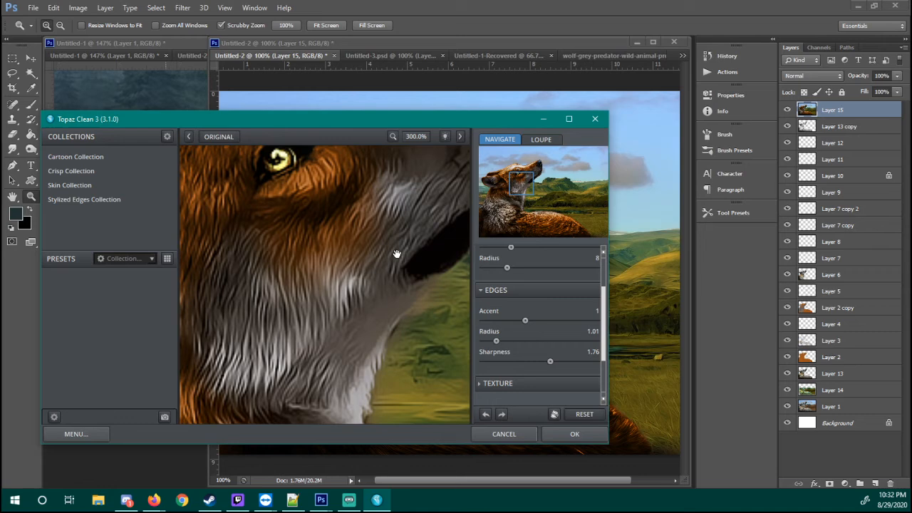
click(412, 137)
click(420, 162)
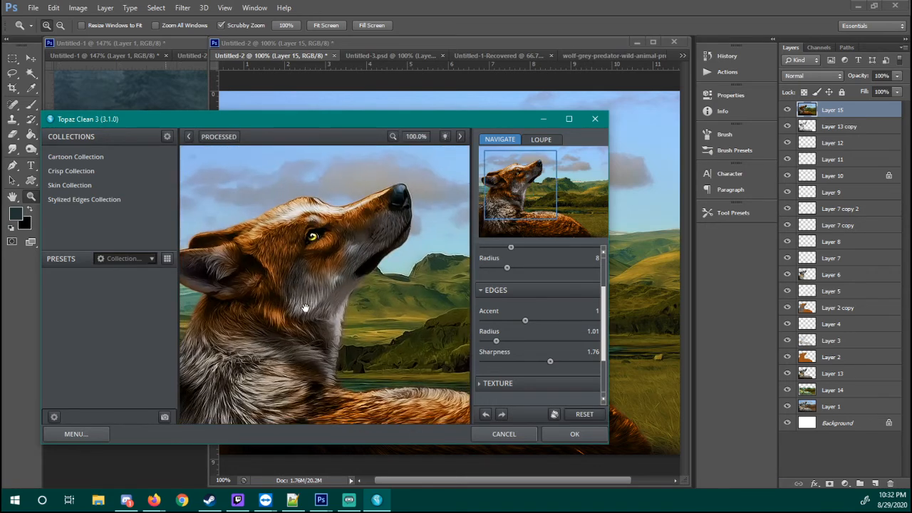
drag(305, 308, 426, 301)
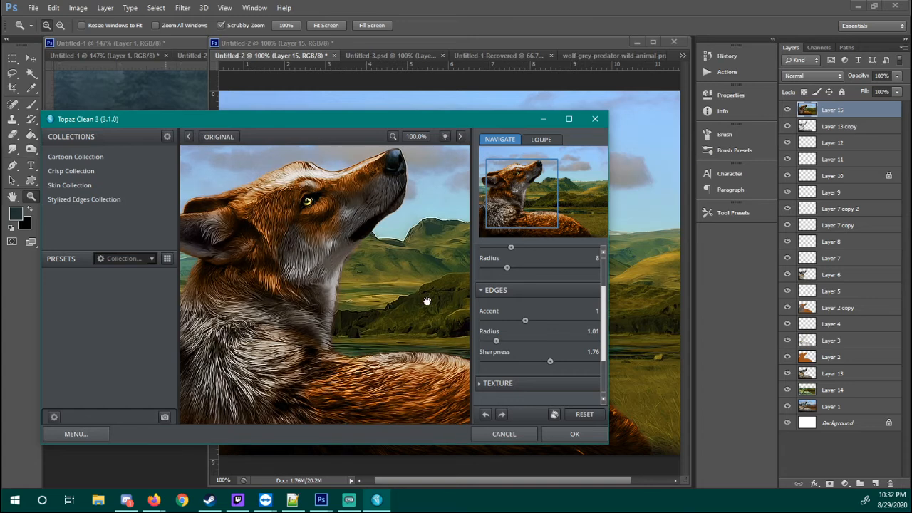
Set the Edges sharpness to 1.35, check the wolf preview and apply the Topaz Clean filter to Layer 15
drag(548, 361, 534, 361)
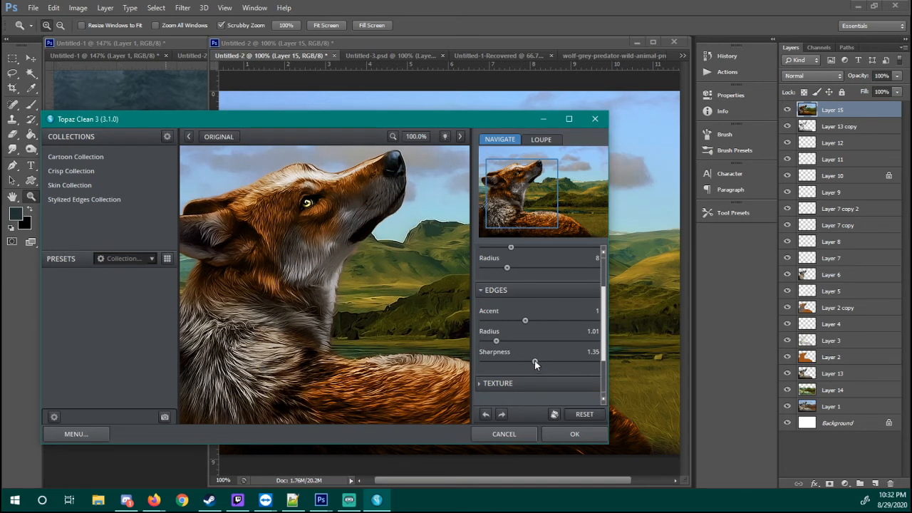
drag(312, 257, 314, 257)
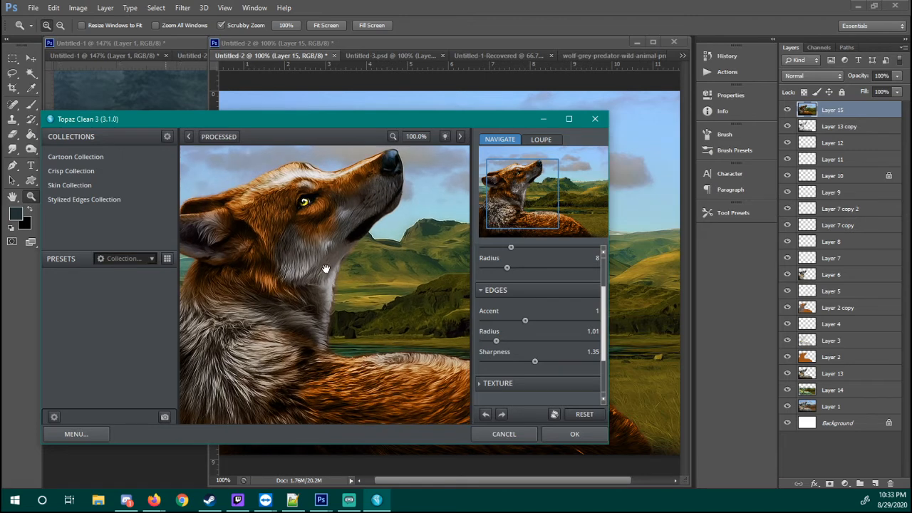
drag(325, 269, 618, 419)
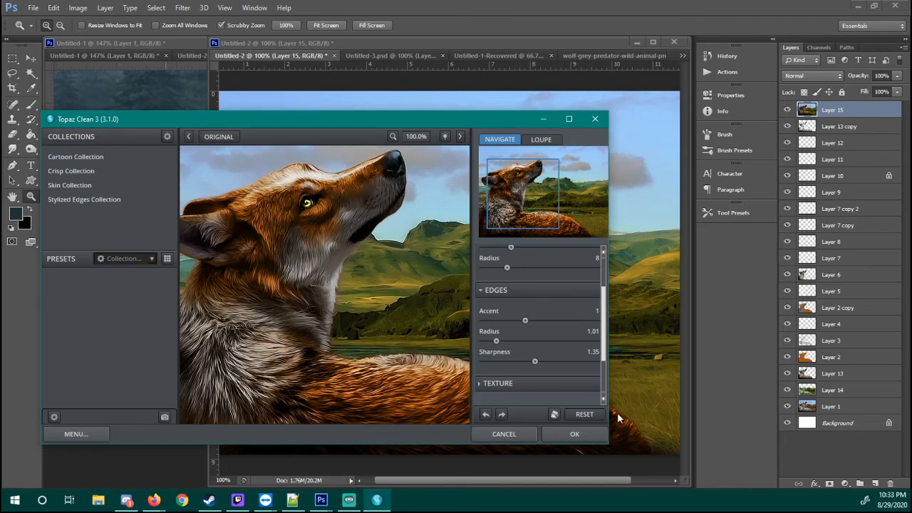
click(584, 438)
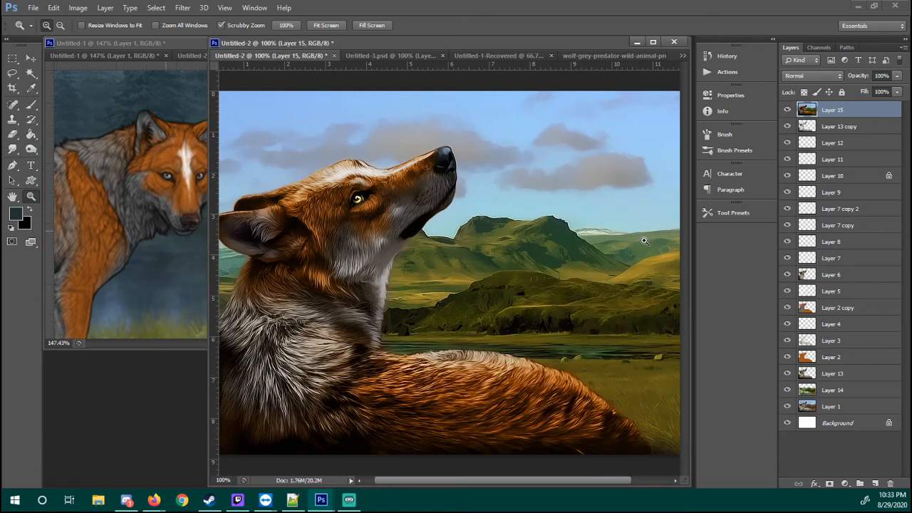
Toggle the visibility of Layer 15 repeatedly to compare the picture with and without the filters
click(787, 110)
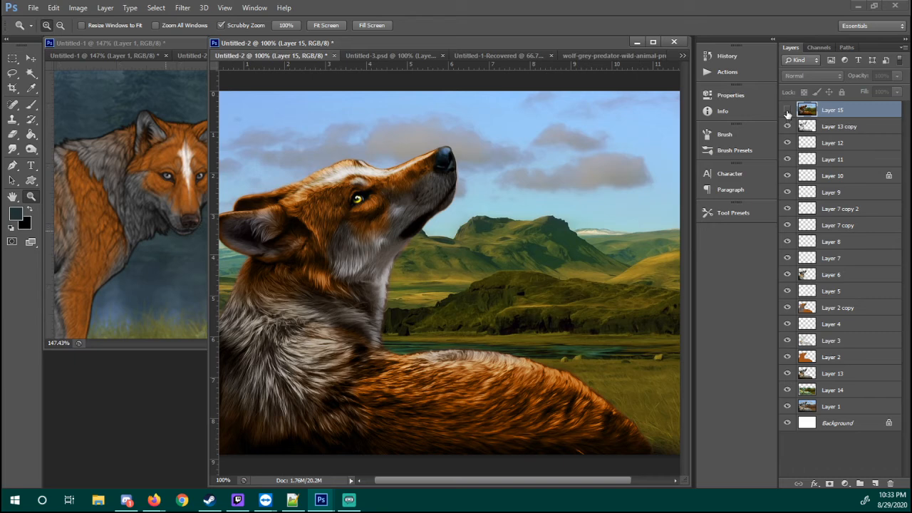
click(787, 111)
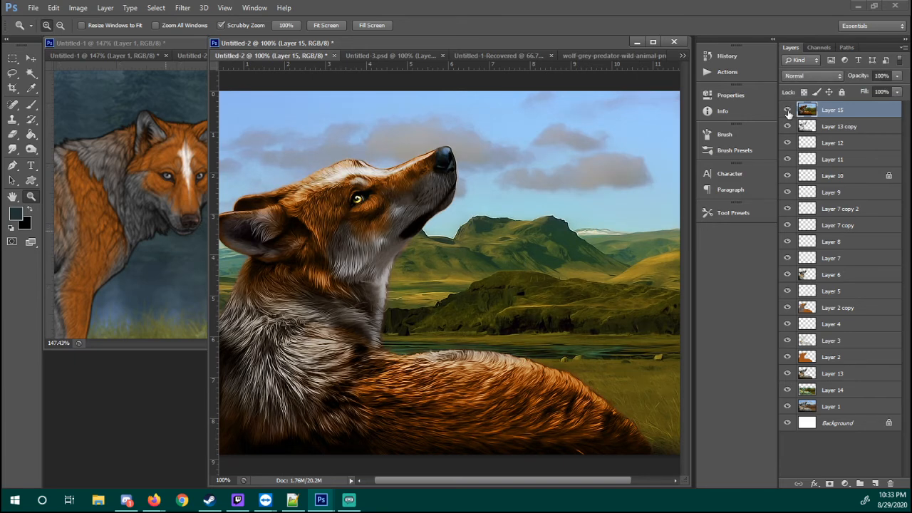
click(787, 111)
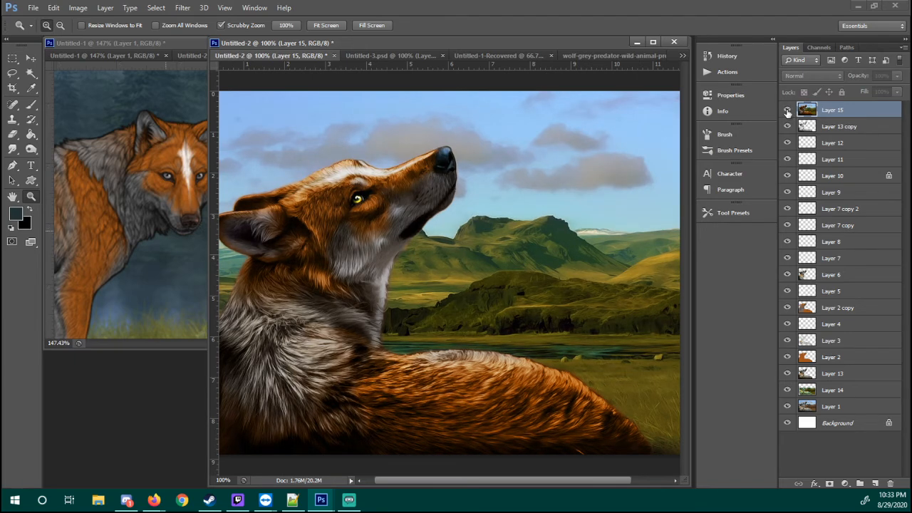
click(787, 111)
click(787, 112)
click(787, 112)
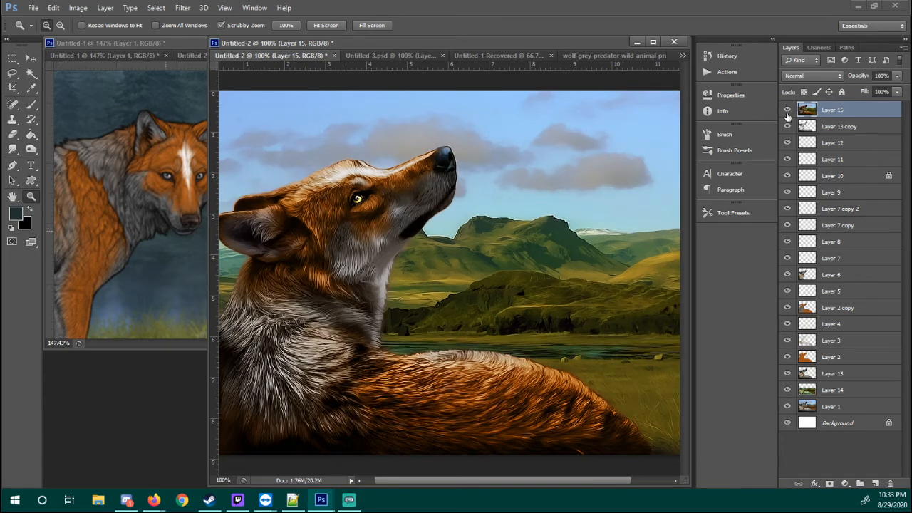
Erase the over-processed area over the wolf's eye on Layer 15 with a Soft Round 21 pixels eraser
click(392, 198)
drag(391, 198, 442, 193)
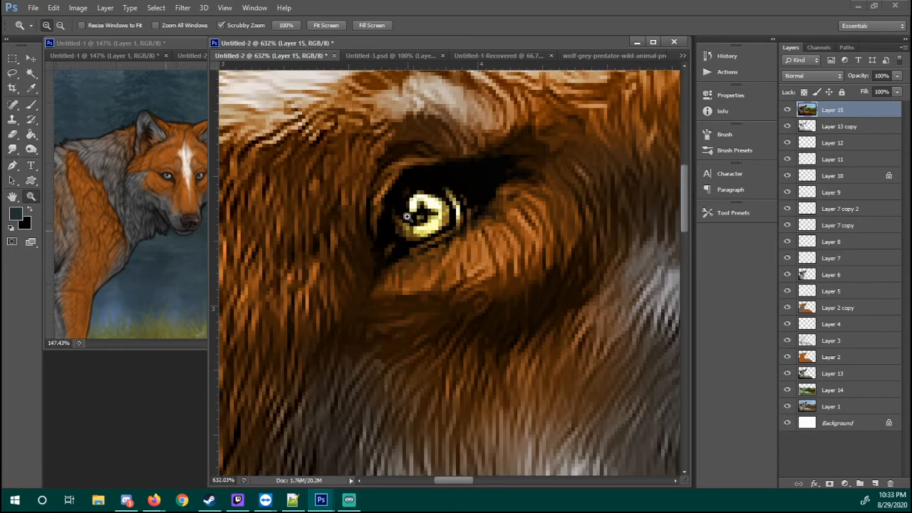
click(12, 119)
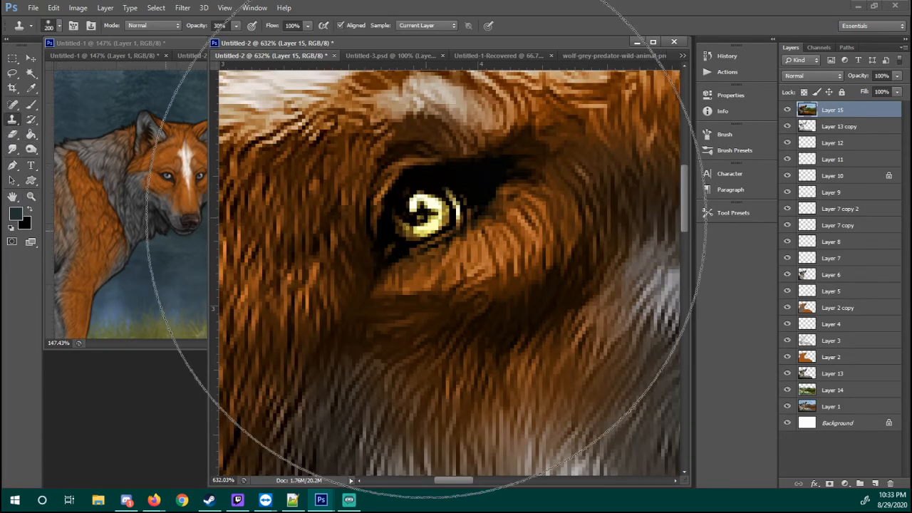
right_click(431, 329)
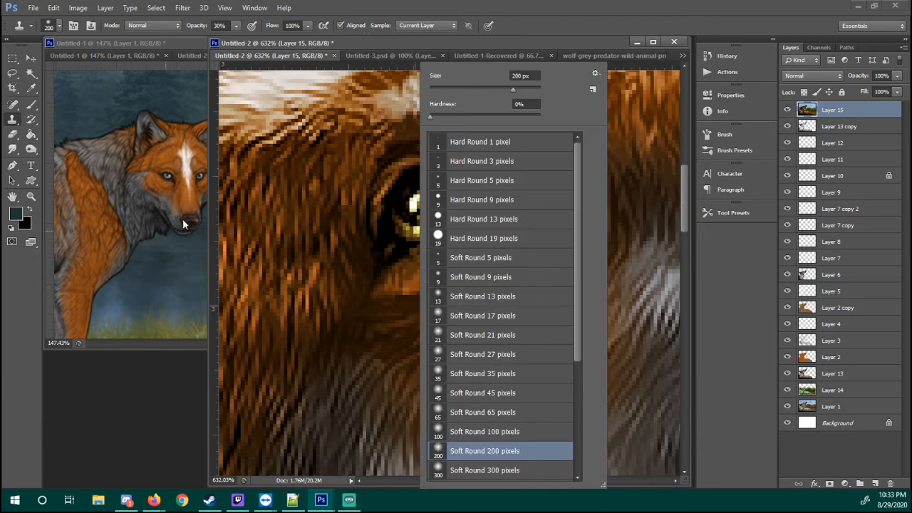
click(12, 134)
right_click(462, 294)
click(477, 333)
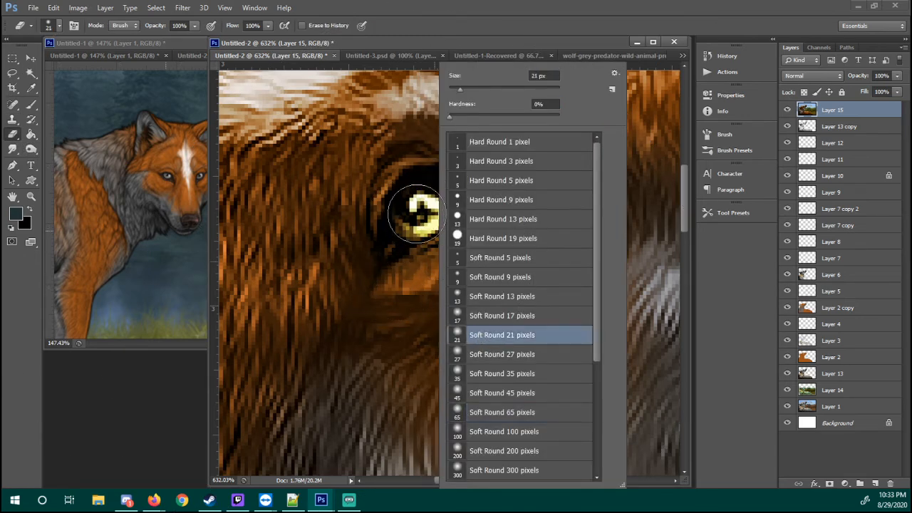
drag(444, 21, 441, 24)
click(488, 202)
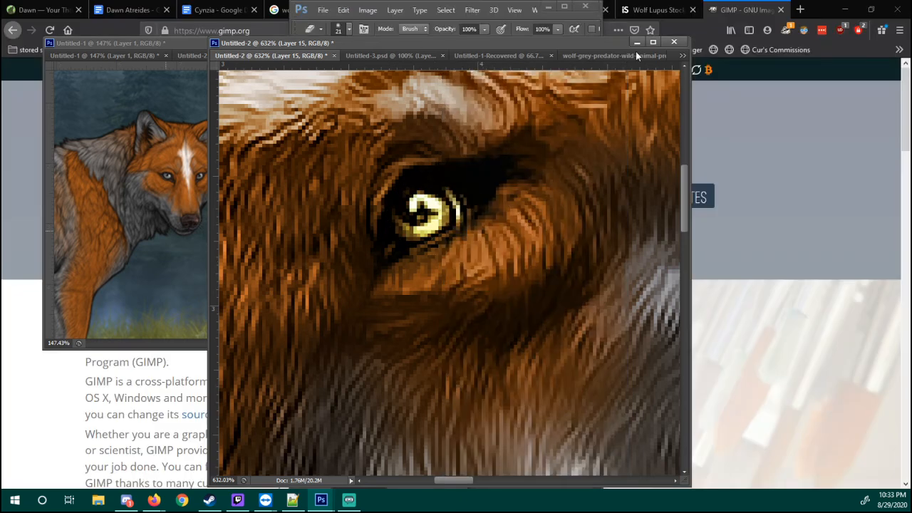
click(565, 8)
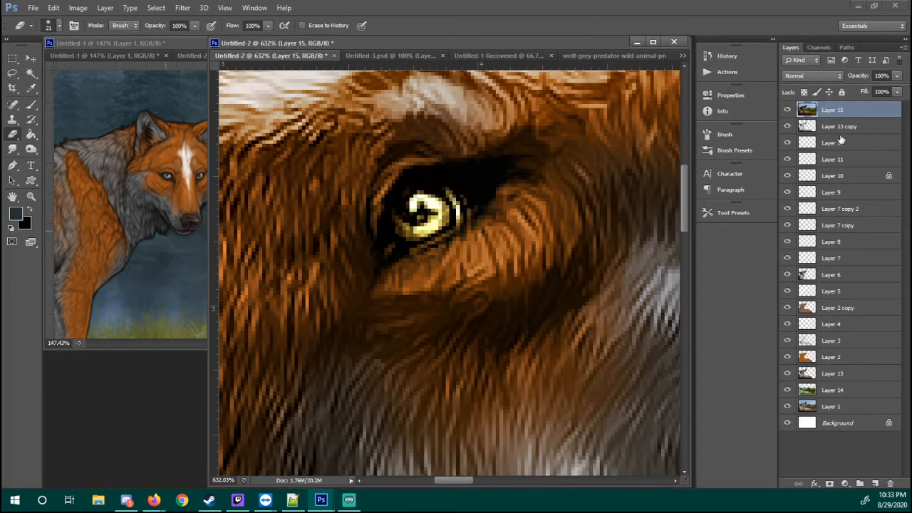
drag(428, 209, 426, 211)
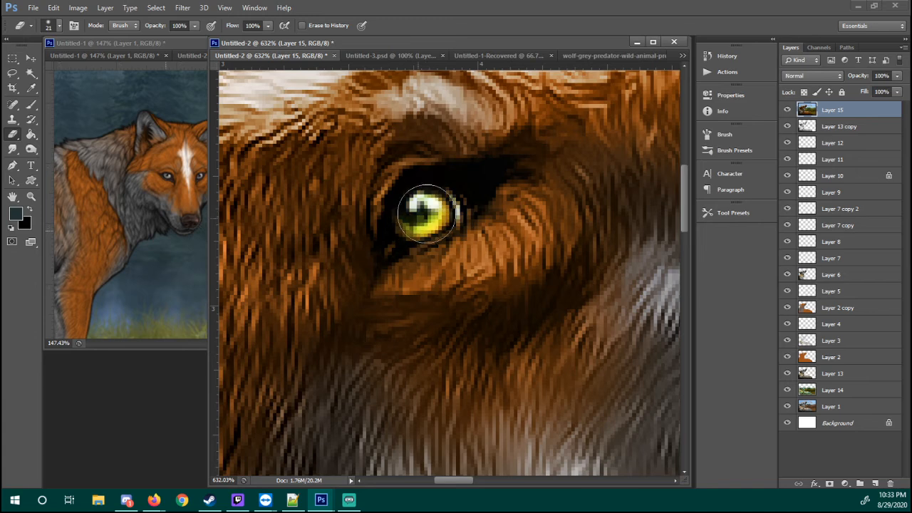
click(449, 207)
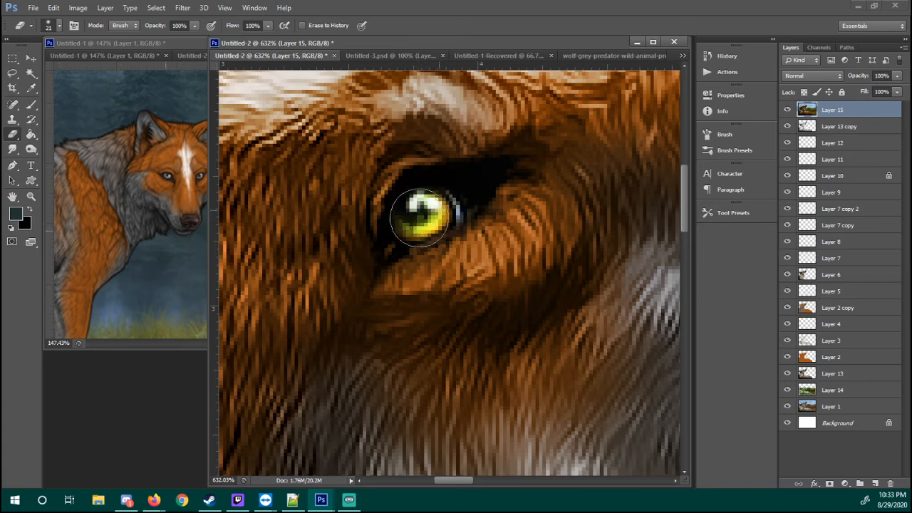
Add a new layer above Layer 15 and set the brush to Hard Round 1 pixel for detail work around the muzzle
key(z)
right_click(439, 201)
click(470, 219)
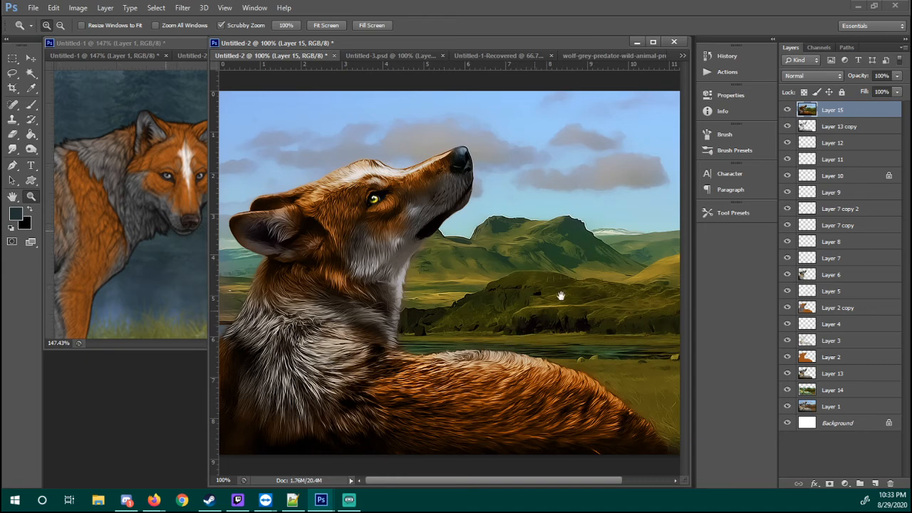
drag(561, 296, 472, 249)
drag(411, 253, 620, 281)
click(874, 483)
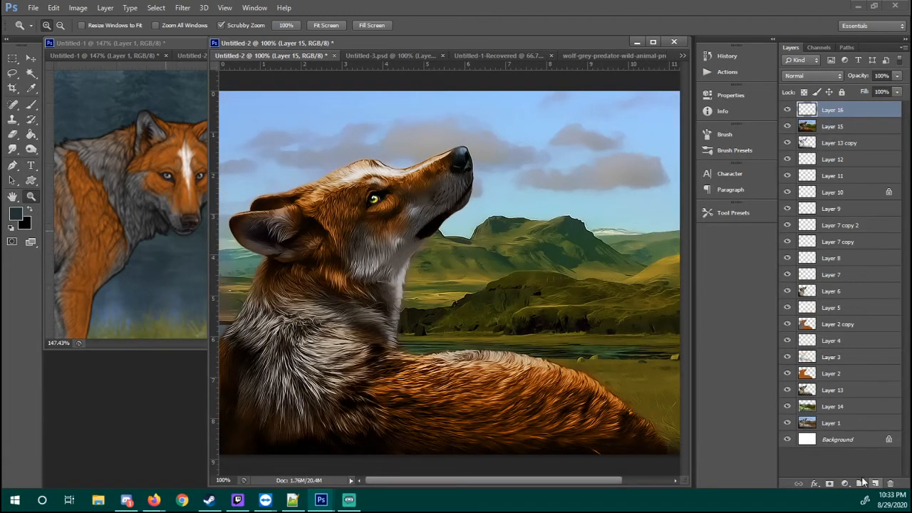
drag(433, 162, 477, 157)
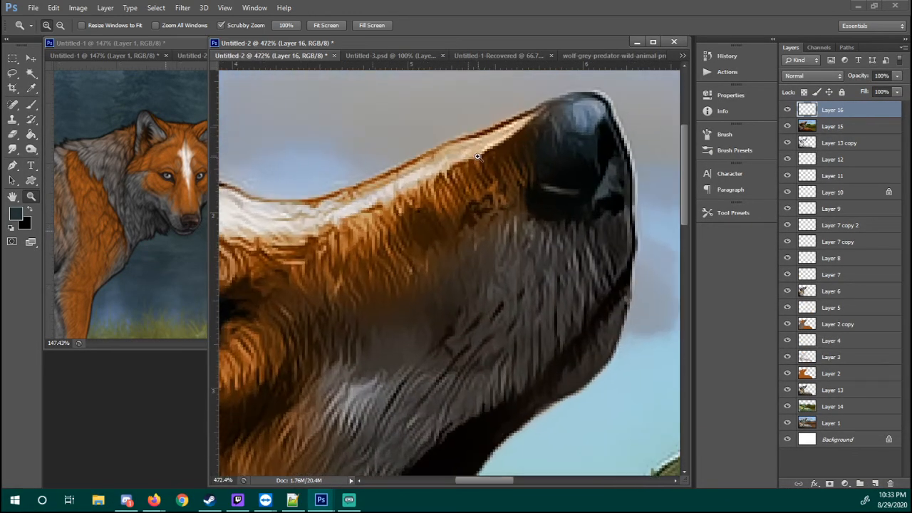
key(b)
right_click(383, 270)
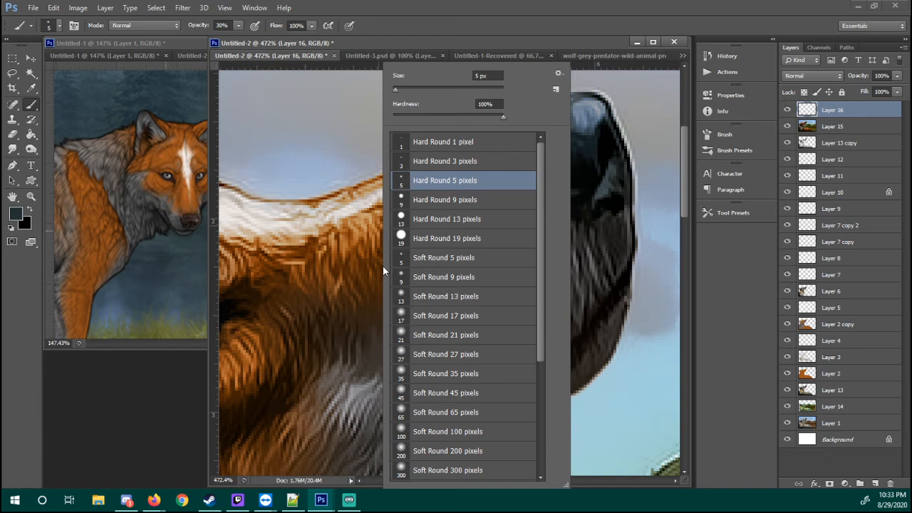
click(411, 167)
click(411, 145)
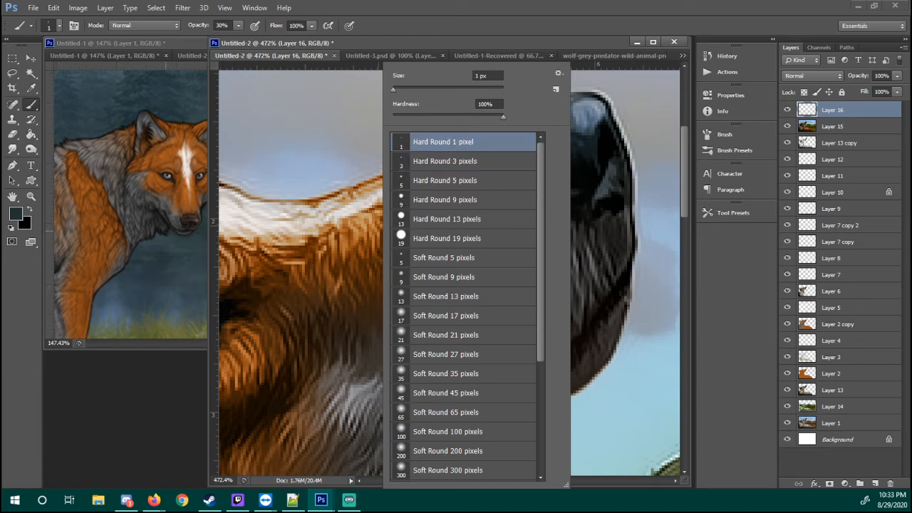
Set the foreground color to white and the brush opacity to 98%, and paint a fine highlight around the wolf's nostril on Layer 16
click(13, 228)
click(30, 209)
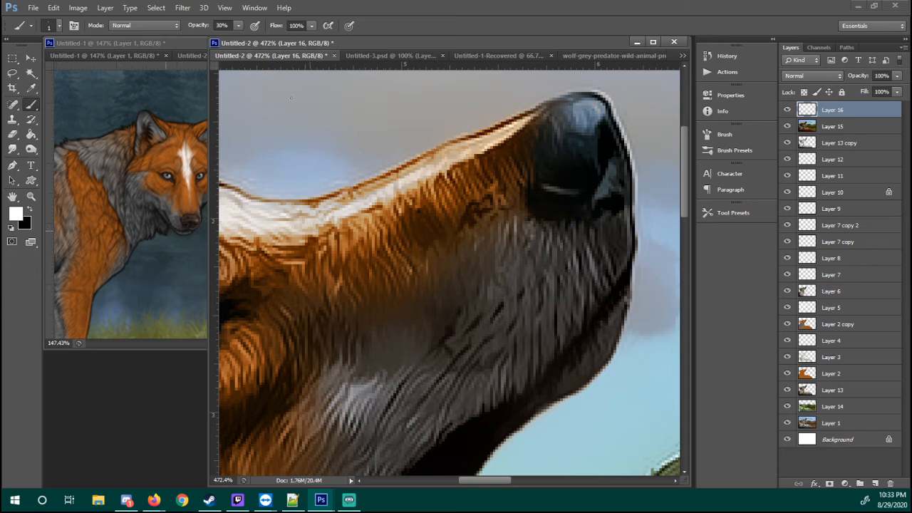
drag(206, 29, 302, 26)
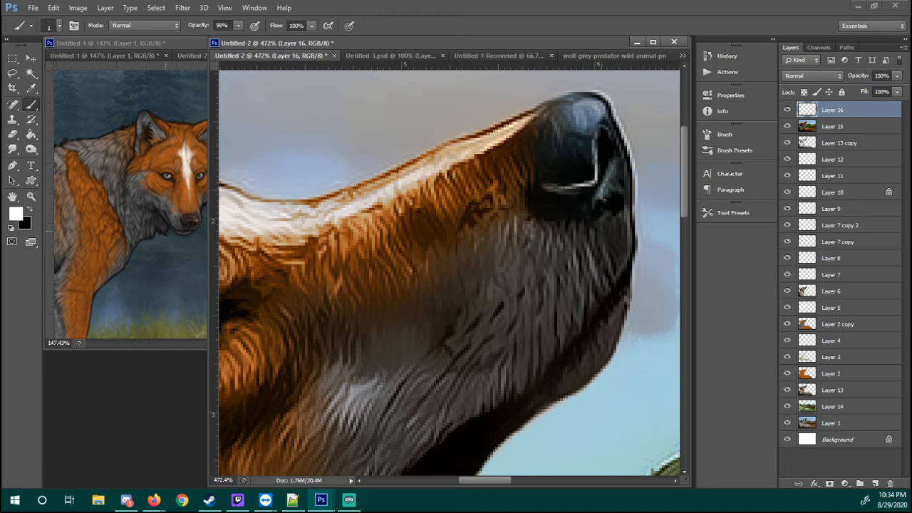
drag(604, 199, 609, 204)
Paint a thin white rim light along the front of the nose and down around the chin to the lower jaw
drag(608, 110, 629, 174)
key(ctrl+z)
mouse_move(612, 110)
mouse_down()
mouse_move(632, 164)
mouse_move(635, 209)
mouse_move(621, 356)
mouse_up()
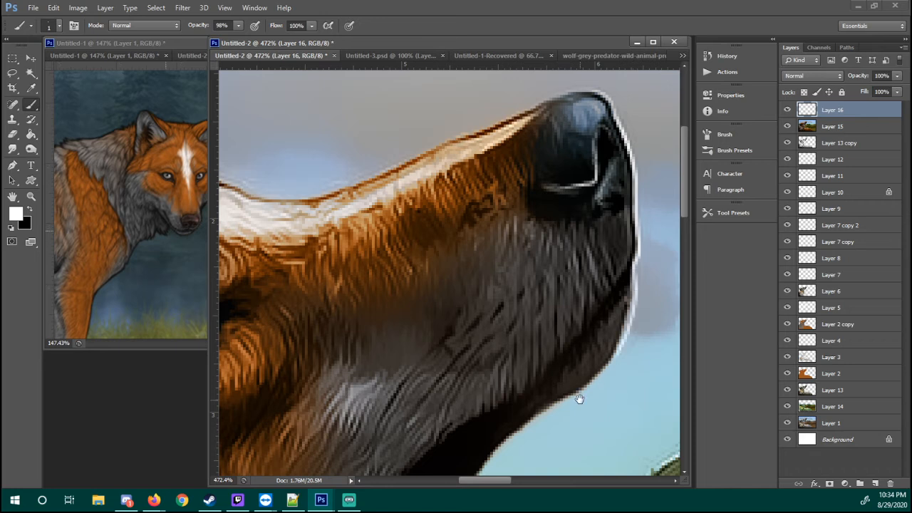
drag(579, 396, 574, 295)
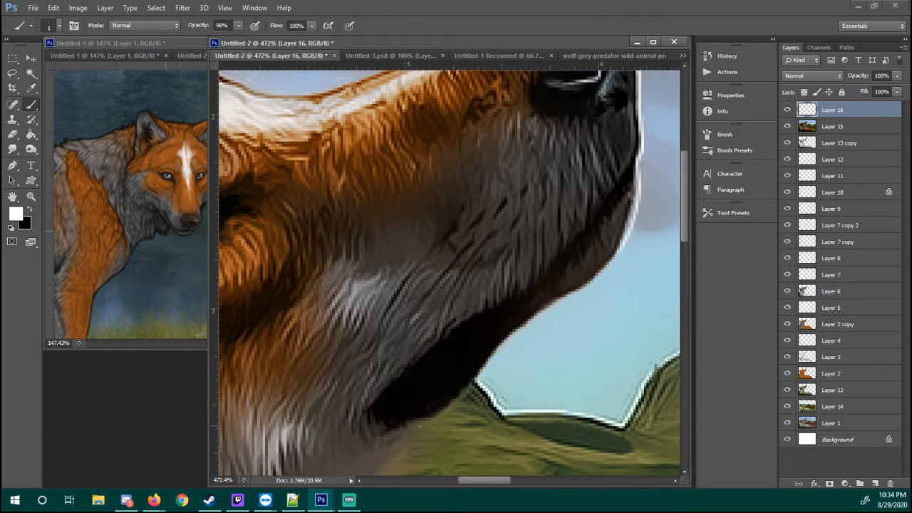
mouse_move(440, 418)
mouse_down()
mouse_move(520, 322)
mouse_move(536, 317)
mouse_move(512, 340)
mouse_move(608, 264)
mouse_move(631, 221)
mouse_up()
Paint a thin white rim light along the upper edge of the muzzle from the forehead to the nose
drag(544, 182, 535, 307)
mouse_move(515, 166)
mouse_down()
mouse_move(589, 215)
mouse_move(614, 203)
mouse_up()
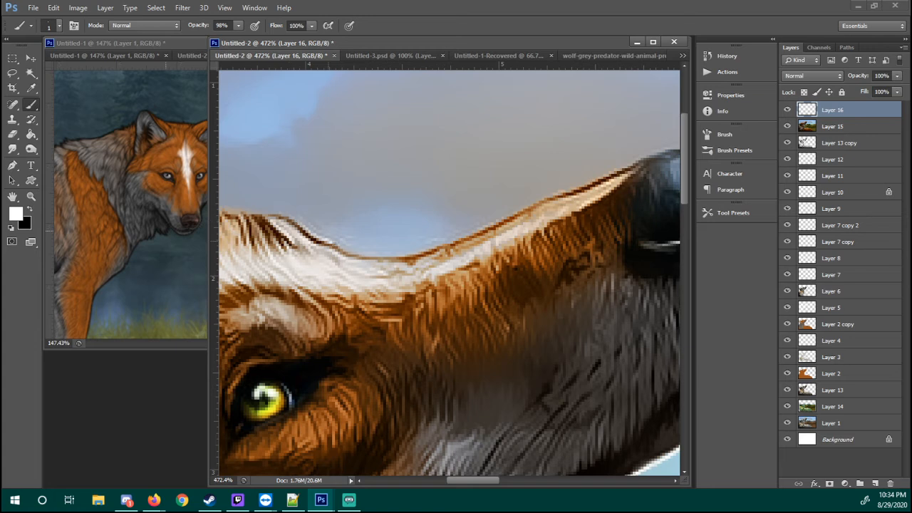
mouse_move(332, 243)
mouse_down()
mouse_move(414, 254)
mouse_move(549, 200)
mouse_up()
key(ctrl+z)
mouse_move(459, 238)
mouse_down()
mouse_move(579, 184)
mouse_move(487, 213)
mouse_move(580, 181)
mouse_move(609, 193)
mouse_up()
drag(480, 250, 448, 217)
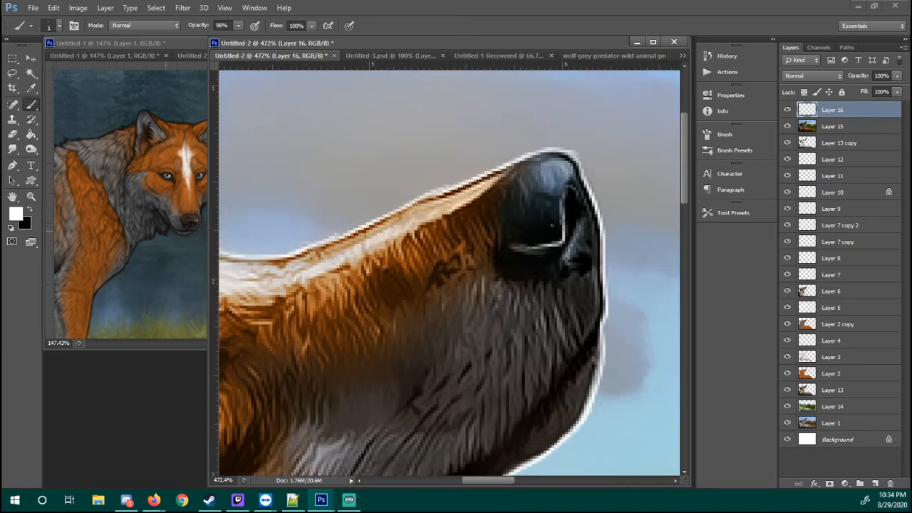
drag(285, 295, 422, 249)
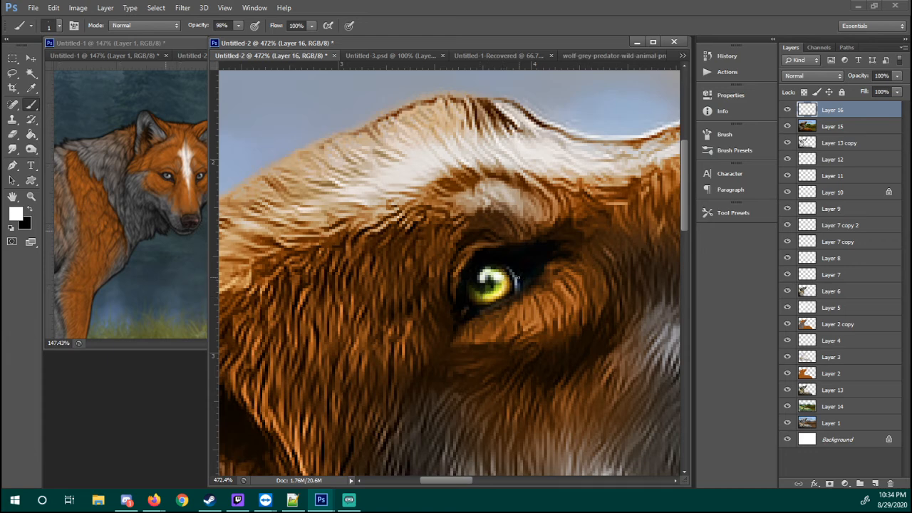
drag(465, 321, 507, 304)
key(z)
right_click(577, 258)
click(593, 265)
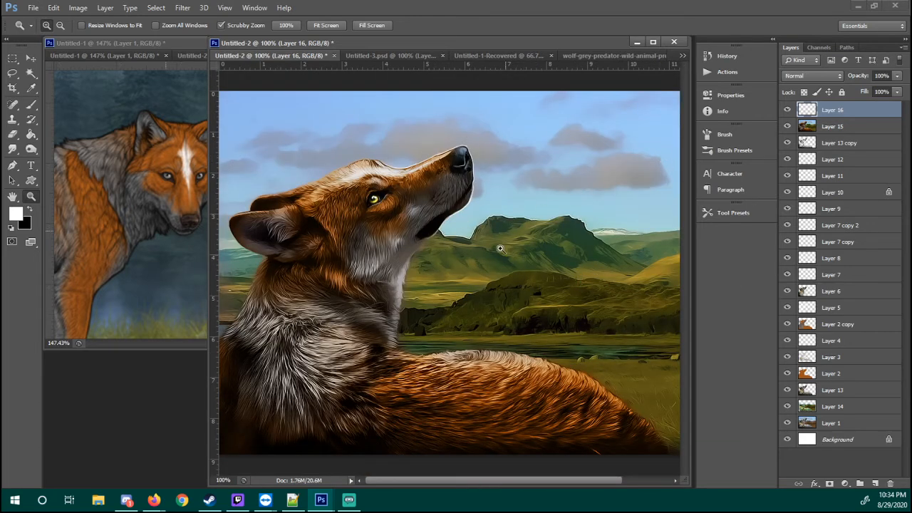
Soften the white nose highlight on Layer 16 with the Soft Round 21 pixels eraser at 30% opacity
drag(470, 158, 573, 170)
key(b)
key(e)
right_click(448, 174)
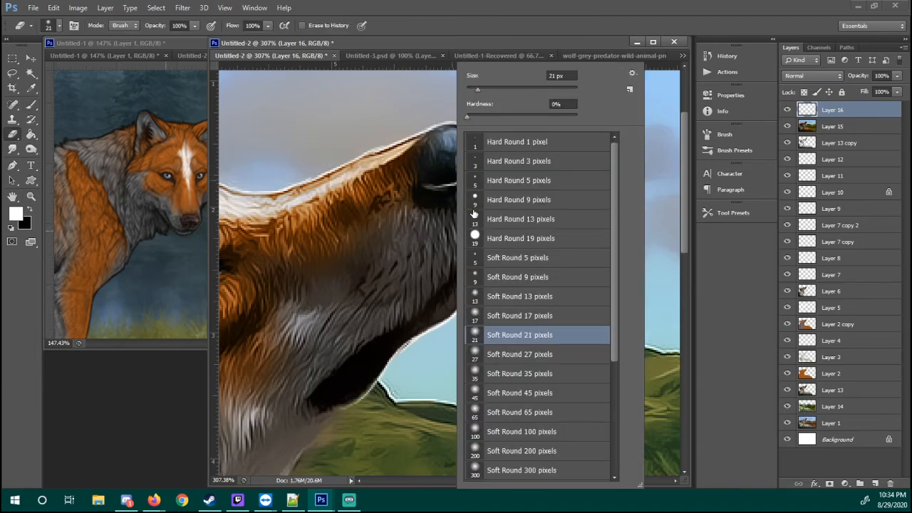
click(419, 252)
drag(451, 169, 441, 180)
key(z)
right_click(413, 189)
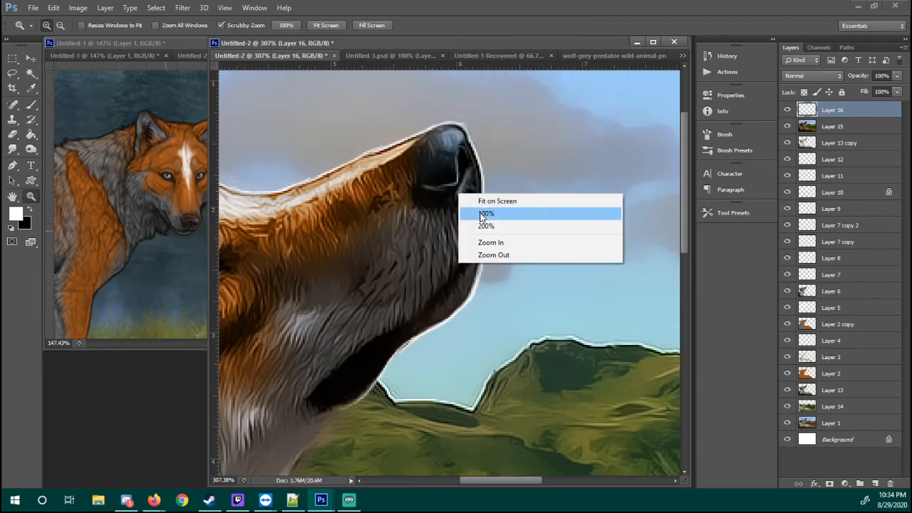
click(505, 212)
drag(449, 172, 498, 167)
key(e)
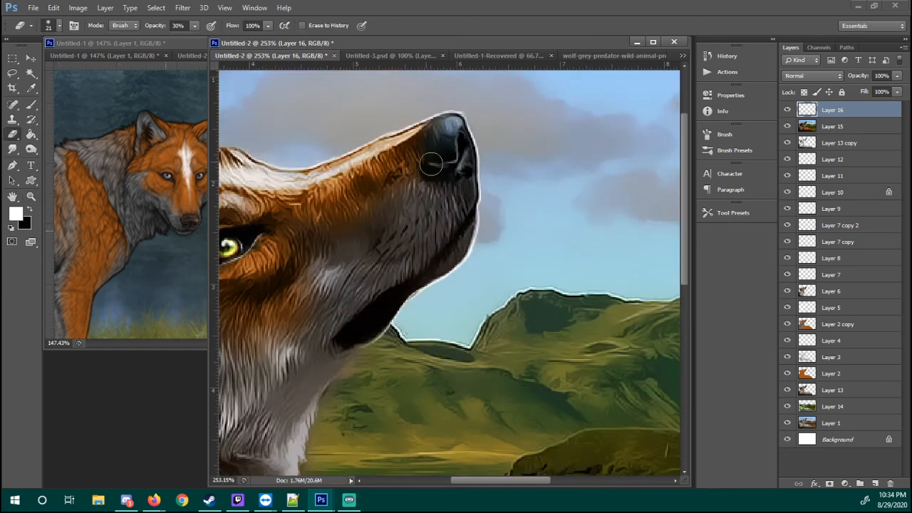
Examine the nose up close with Layer 16 hidden and shown to compare the painted highlights
key(z)
drag(437, 171, 467, 200)
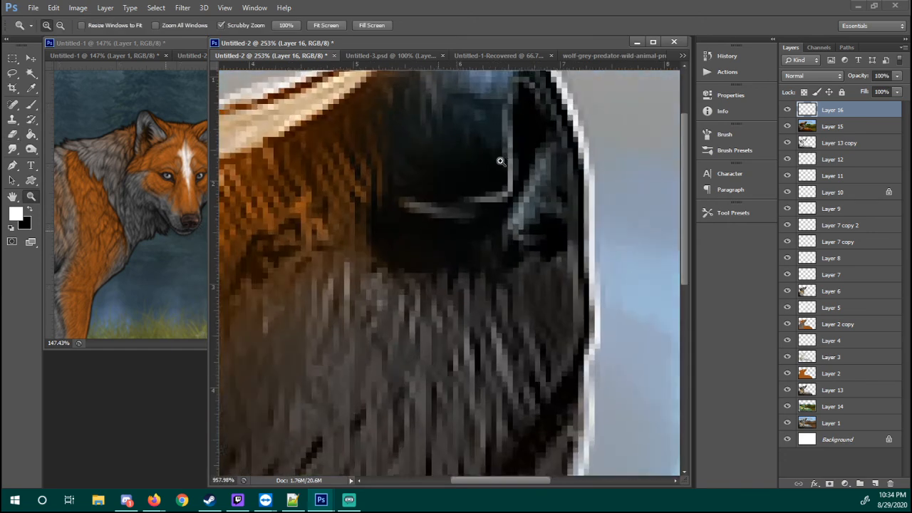
click(787, 109)
click(786, 110)
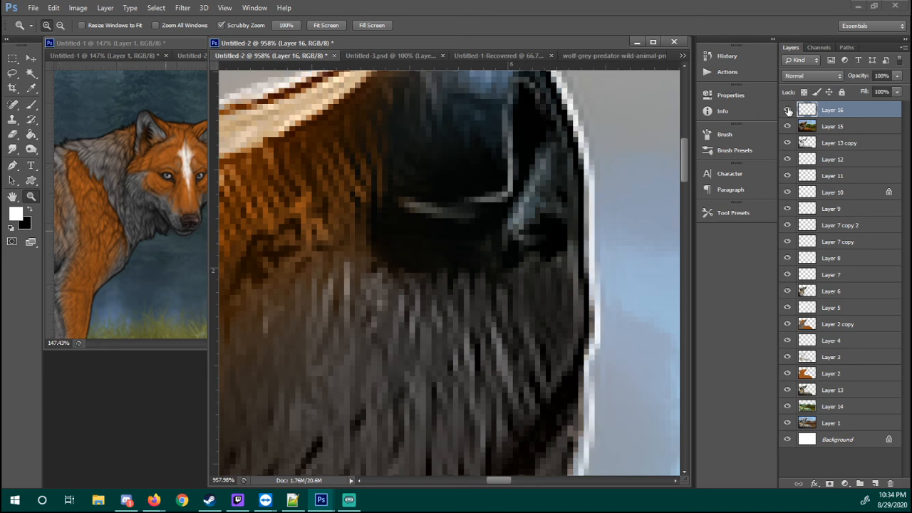
click(786, 110)
click(786, 110)
Erase the hard corner of the nose highlight and repaint it as a rounded curve beside the nostril
key(e)
mouse_move(470, 195)
mouse_down()
mouse_move(480, 185)
mouse_move(462, 217)
mouse_move(510, 187)
mouse_up()
key(b)
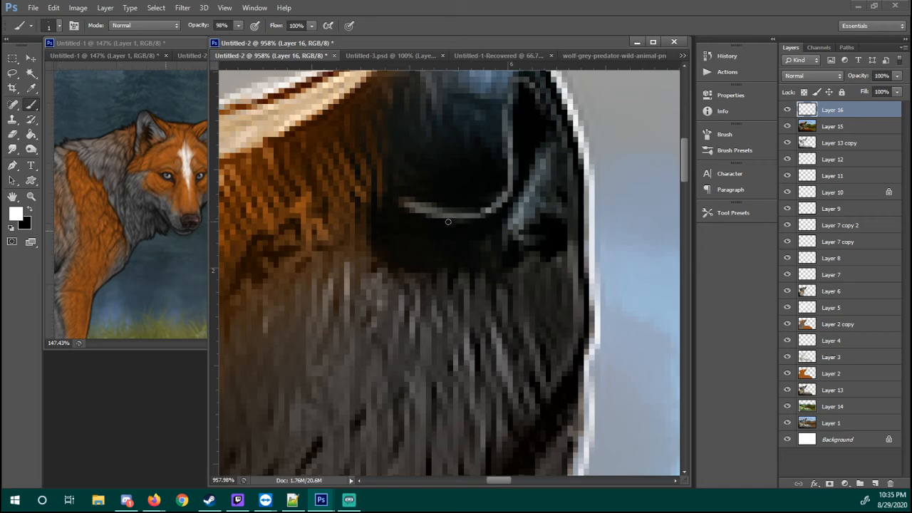
key(z)
right_click(512, 189)
click(533, 213)
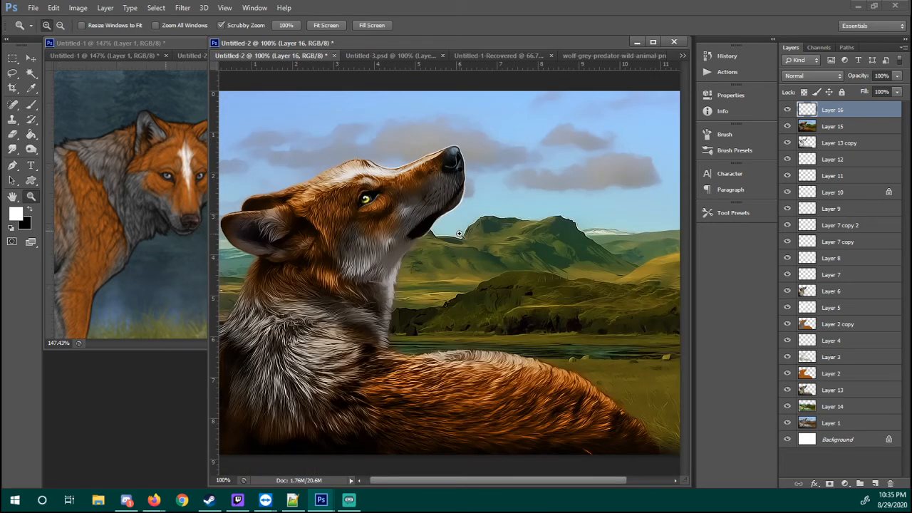
Check the whole picture and merge Layer 16 down into Layer 15
drag(670, 187, 674, 193)
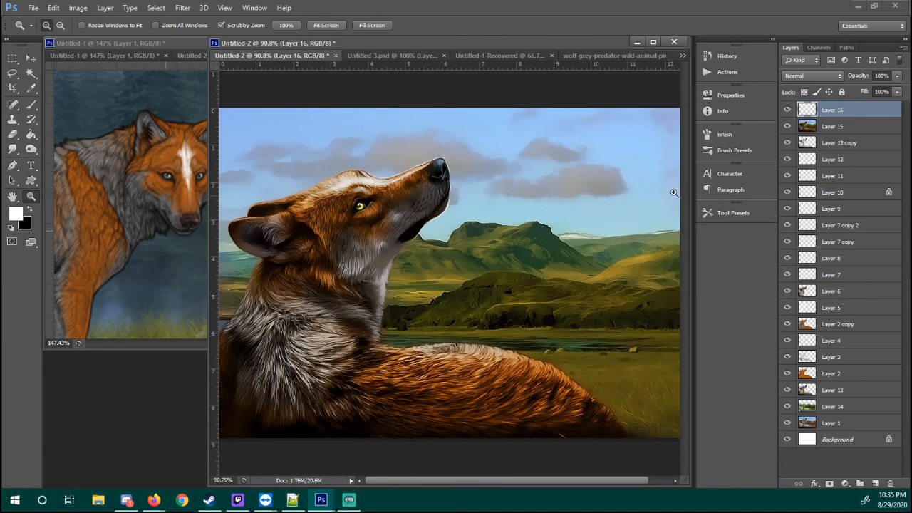
mouse_move(418, 243)
mouse_down()
mouse_move(450, 253)
mouse_move(326, 252)
mouse_up()
key(b)
mouse_move(381, 224)
mouse_down()
mouse_move(486, 202)
mouse_move(550, 204)
mouse_up()
drag(483, 215, 471, 215)
mouse_move(486, 218)
mouse_down()
mouse_move(475, 217)
mouse_move(534, 220)
mouse_up()
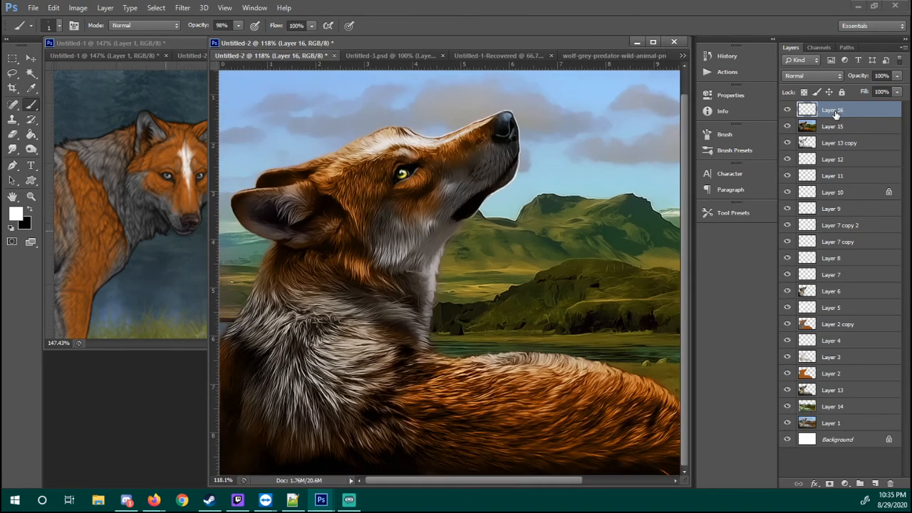
key(ctrl+e)
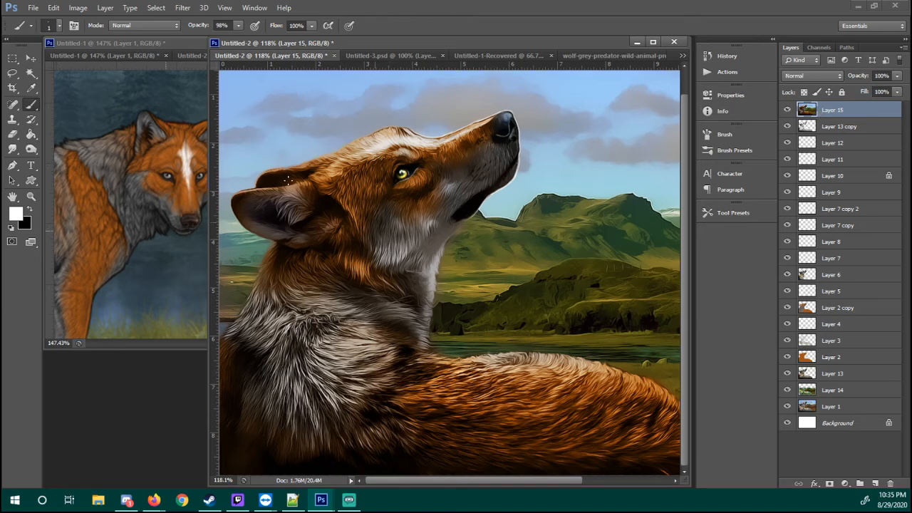
Try Auto Color on Layer 15 and undo it to compare the colors
click(78, 7)
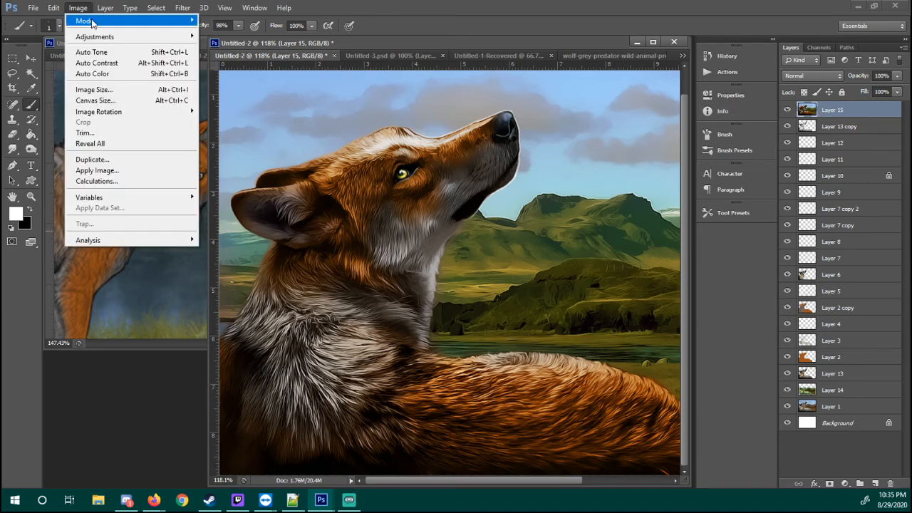
click(93, 74)
key(ctrl+z)
key(ctrl+z)
key(ctrl+z)
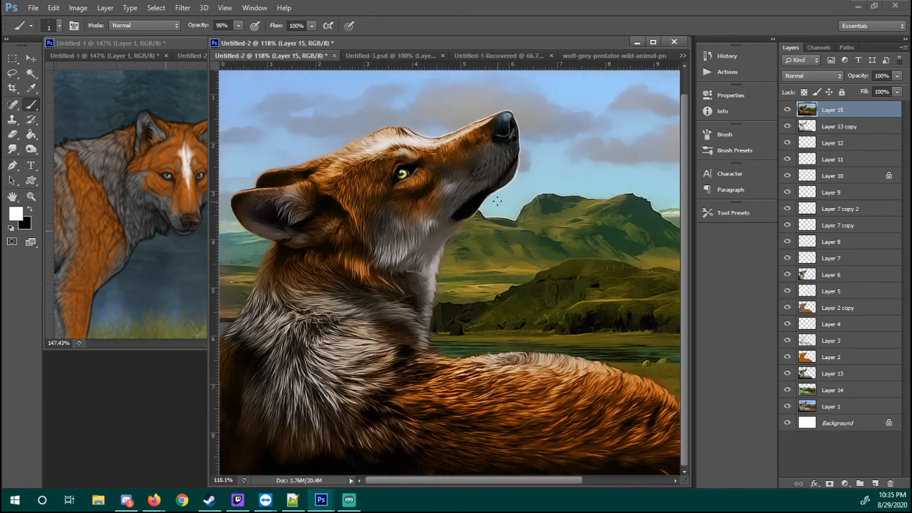
Apply Auto Color to Layer 15 and check the wolf and the landscape
click(78, 7)
click(123, 76)
drag(433, 156, 344, 185)
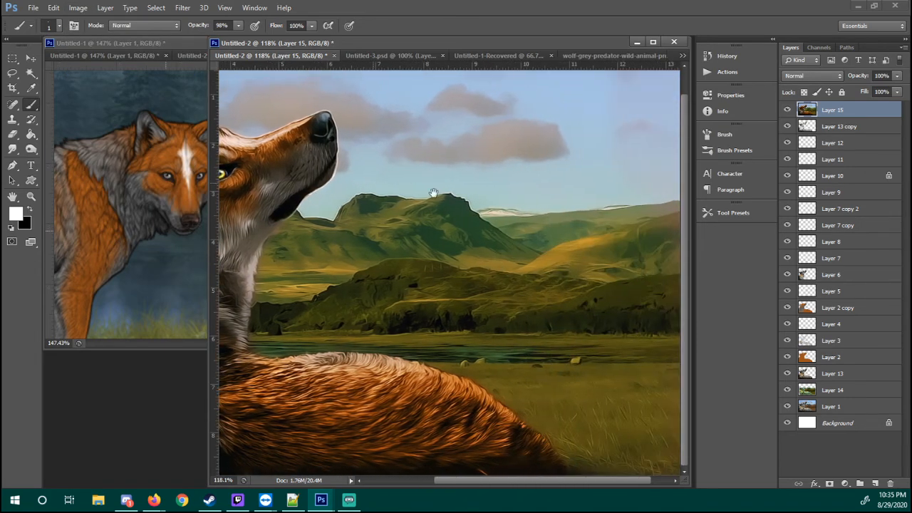
drag(433, 192, 450, 191)
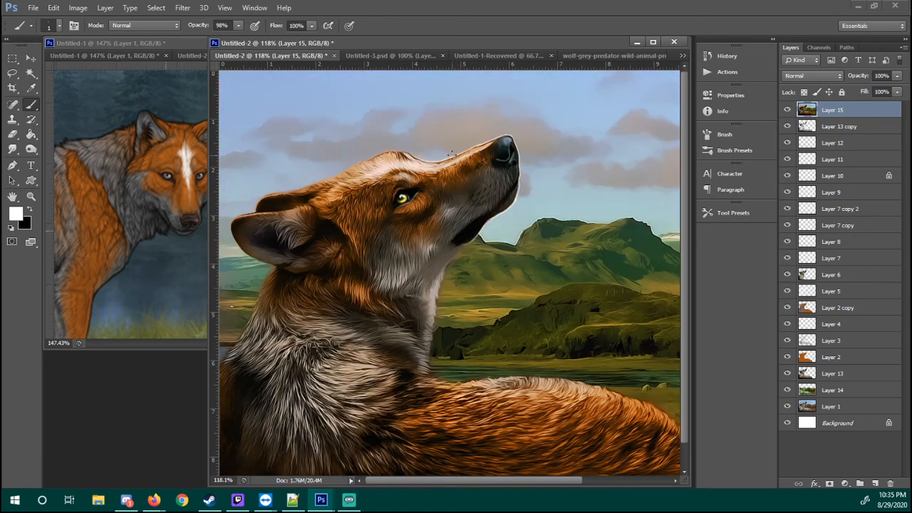
drag(80, 17, 82, 23)
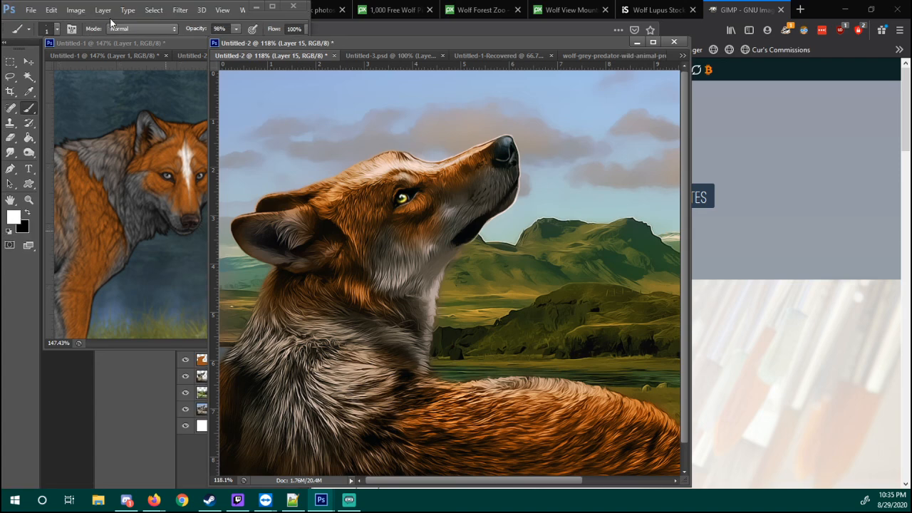
click(273, 8)
Shift the midtones of Layer 15 slightly toward red with Color Balance and view the picture at 100%
click(76, 6)
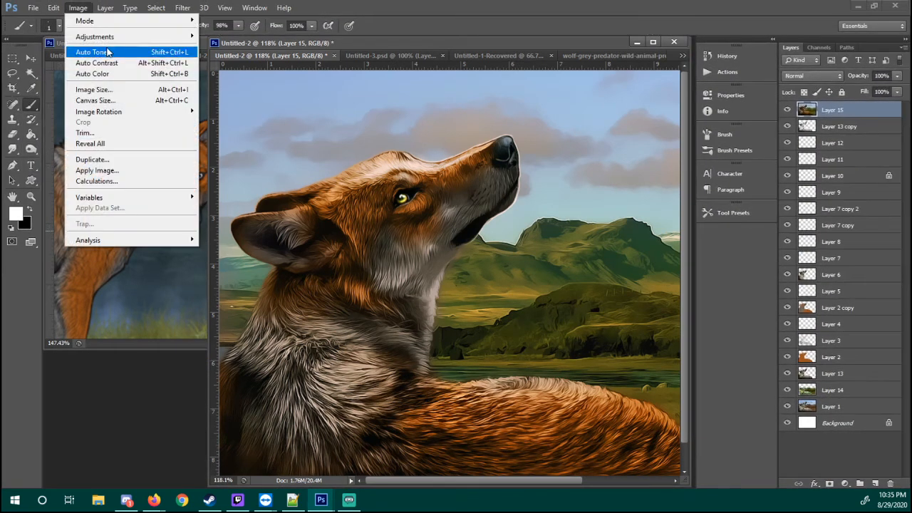
mouse_move(100, 36)
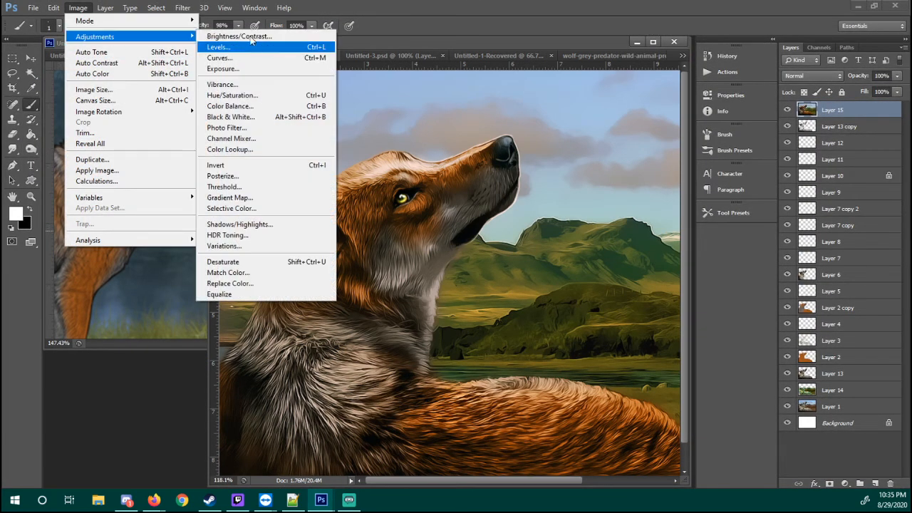
click(284, 109)
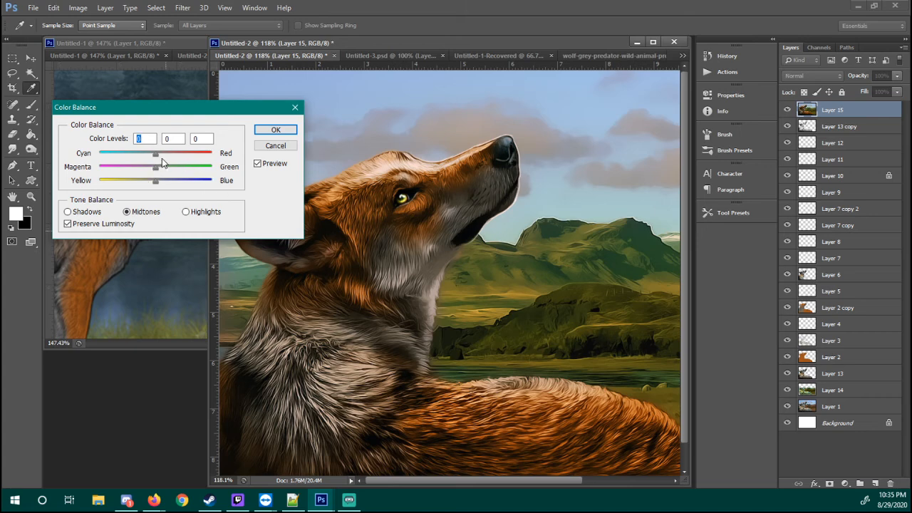
drag(159, 155, 164, 155)
click(276, 130)
key(z)
scroll(527, 253, down, 2)
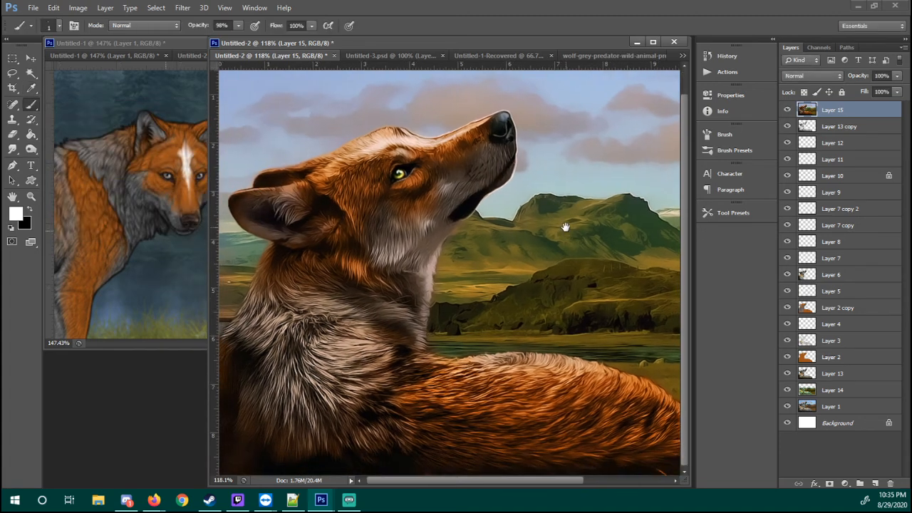
right_click(535, 248)
click(555, 257)
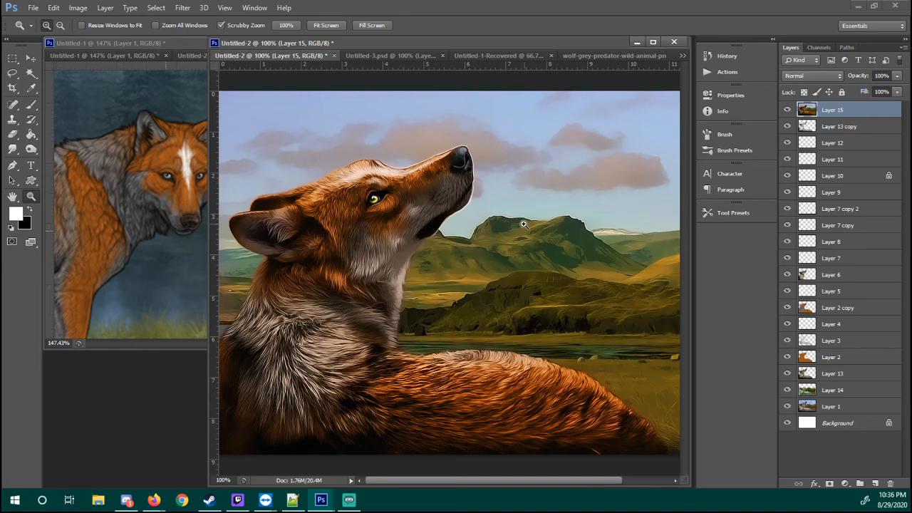
Apply a Vibrance adjustment of +70 to Layer 15, leaving Saturation at 0
click(78, 7)
mouse_move(128, 36)
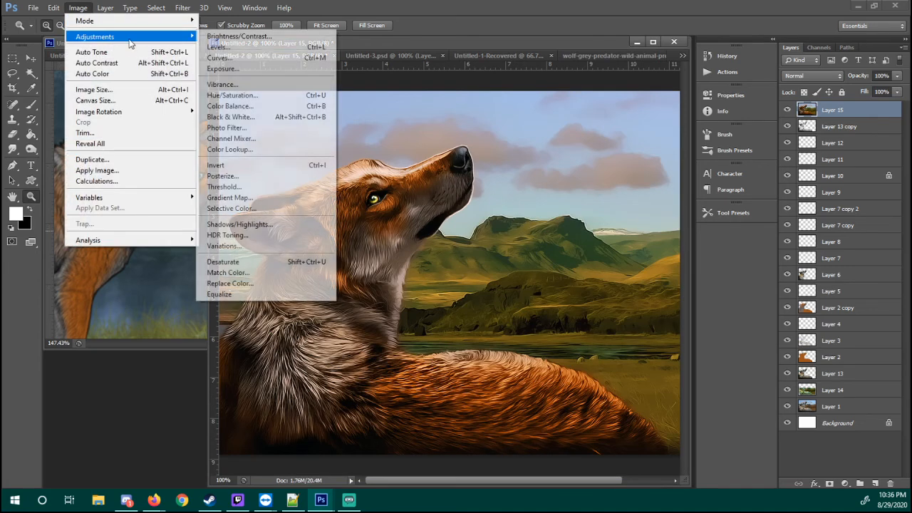
click(258, 88)
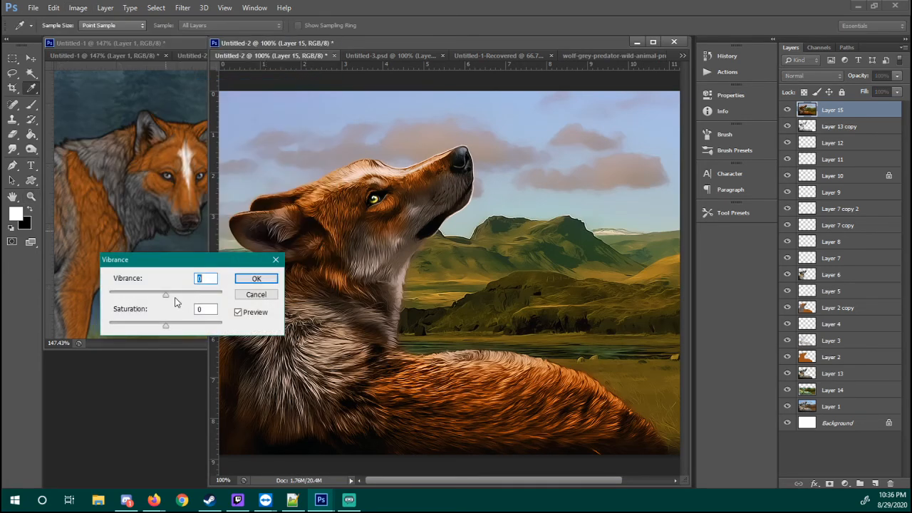
drag(171, 299, 225, 298)
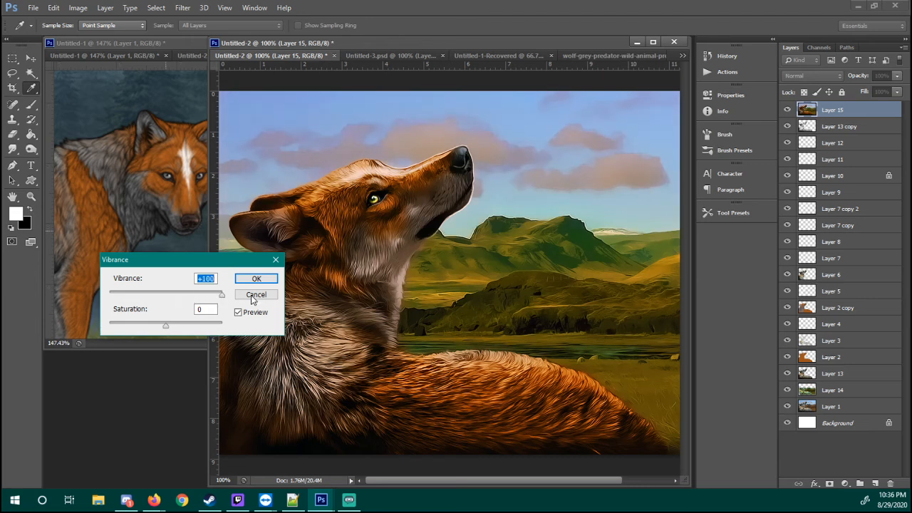
click(204, 294)
click(256, 279)
Toggle the visibility of Layer 15 to compare the color-adjusted picture with the layers beneath it
key(z)
alt+click(511, 210)
click(511, 209)
key(b)
drag(446, 195, 594, 202)
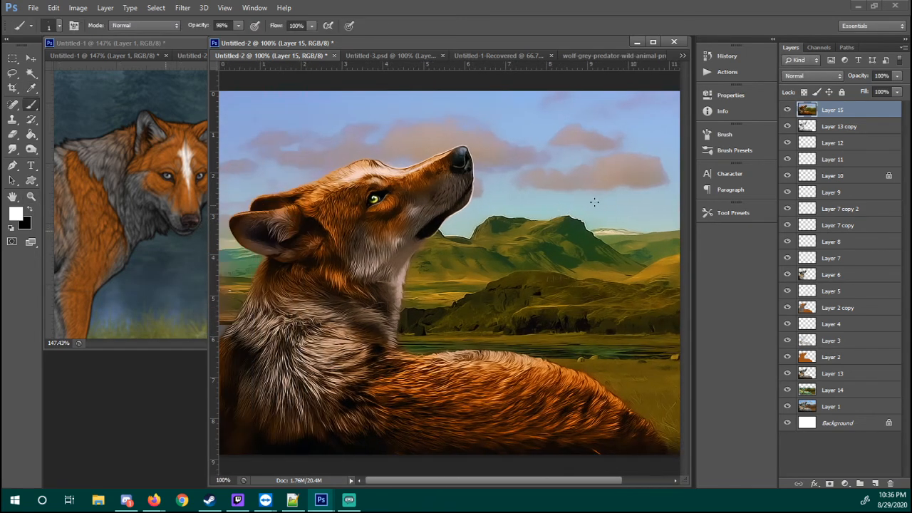
click(787, 110)
click(787, 110)
click(786, 109)
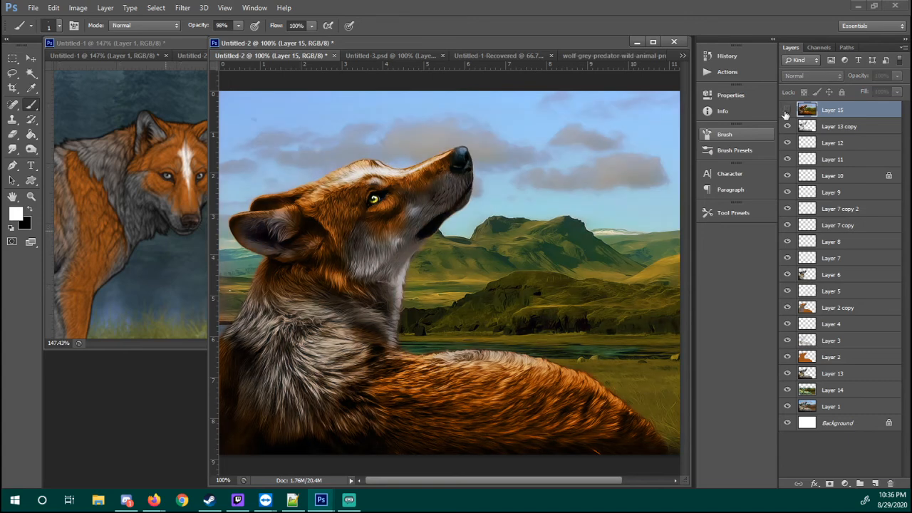
click(787, 110)
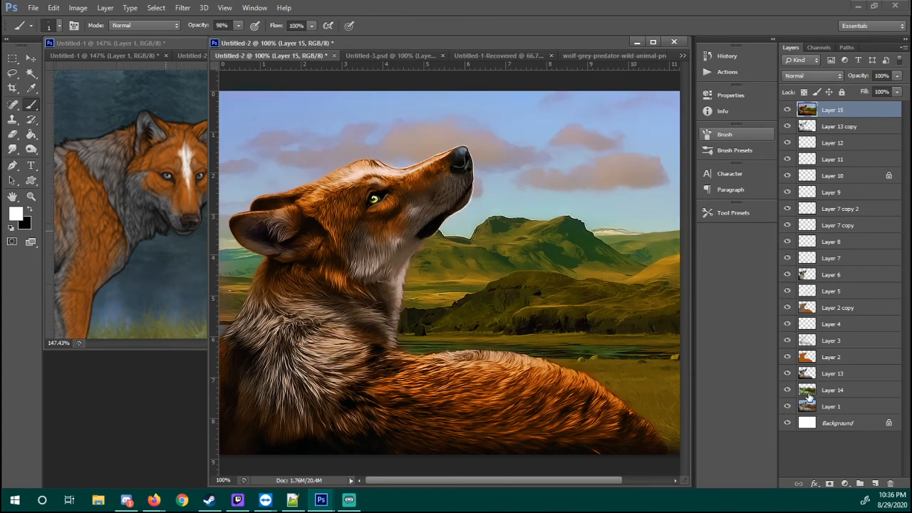
Load Layer 14's outline as a selection, invert it, and try deleting everything outside the landscape from Layer 15
ctrl+click(808, 394)
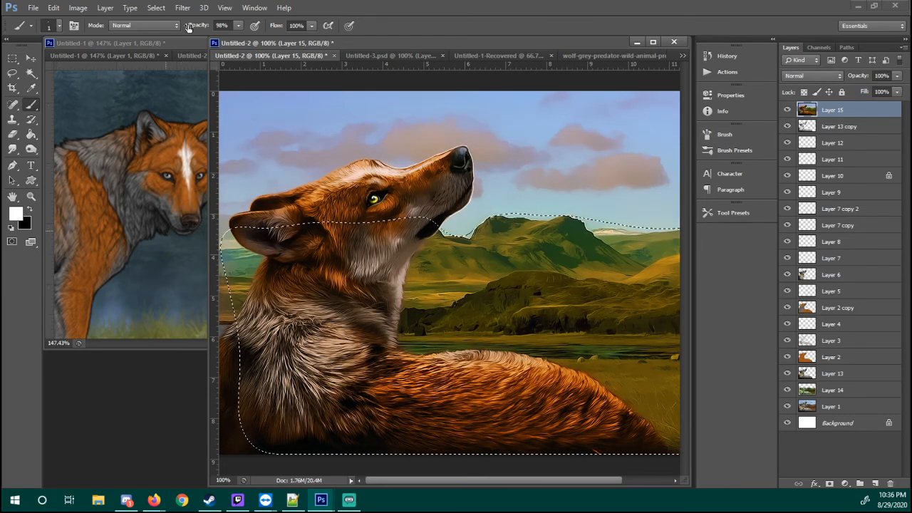
click(156, 7)
click(168, 53)
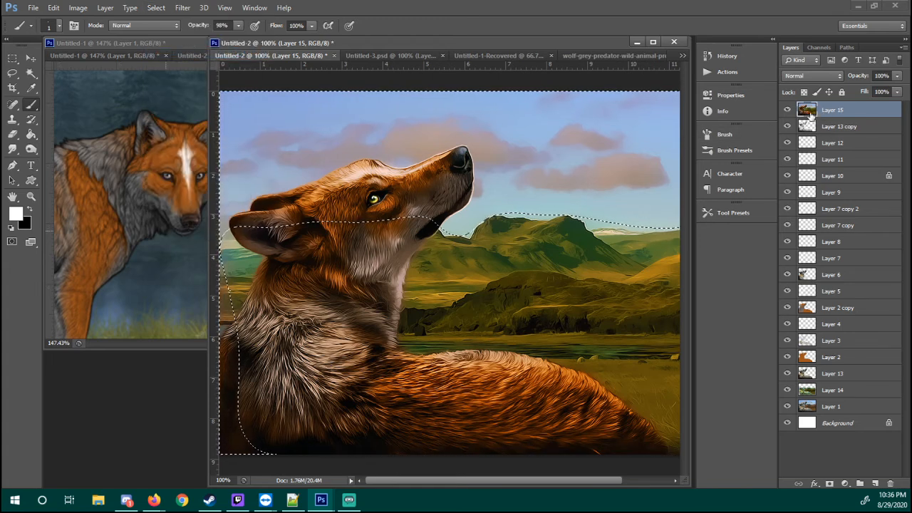
key(Delete)
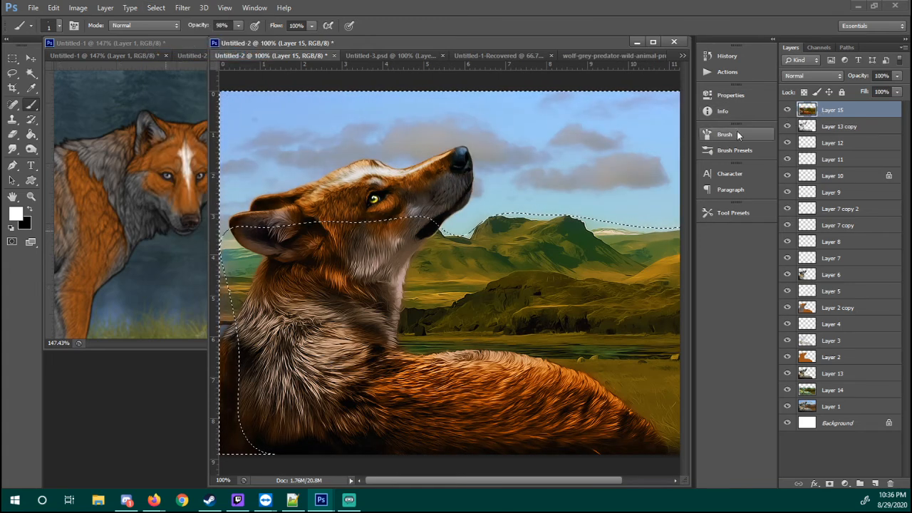
key(ctrl+z)
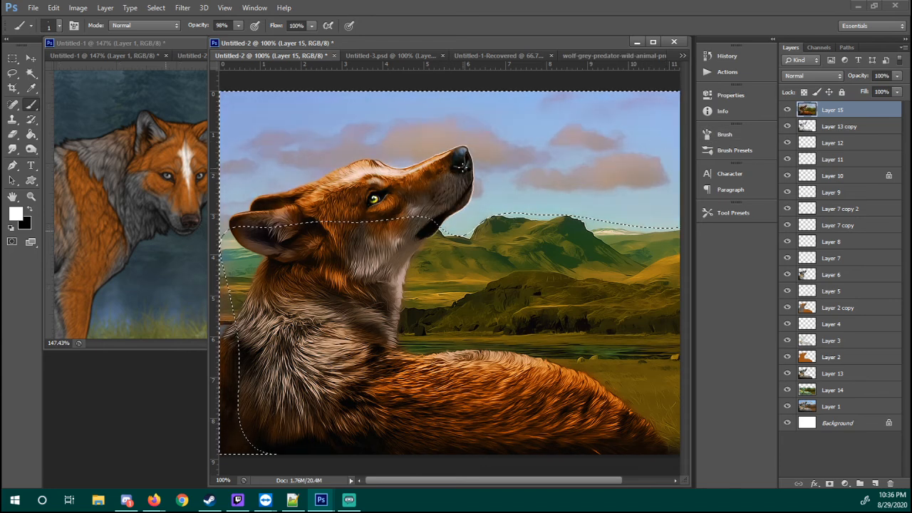
Subtract the wolf's head from the selection with a 20 px feathered Lasso, delete the selected sky from Layer 15, and deselect
key(l)
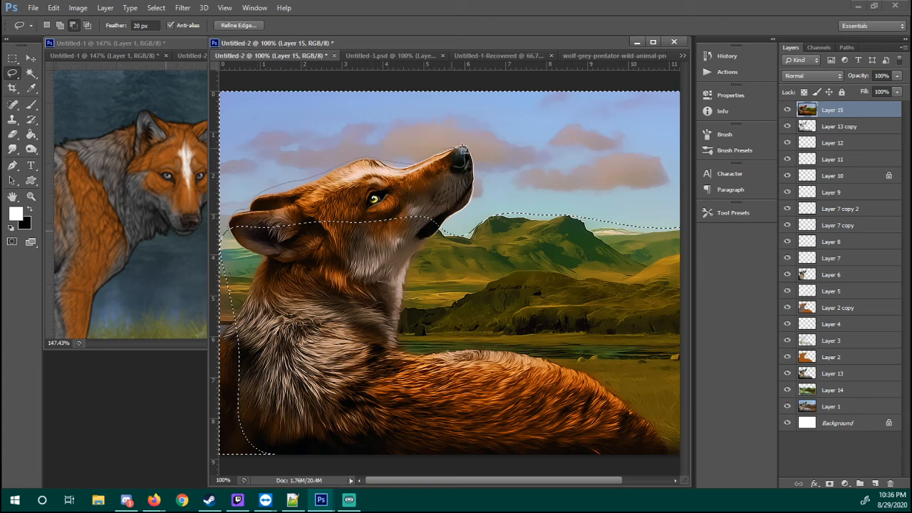
drag(416, 253, 407, 255)
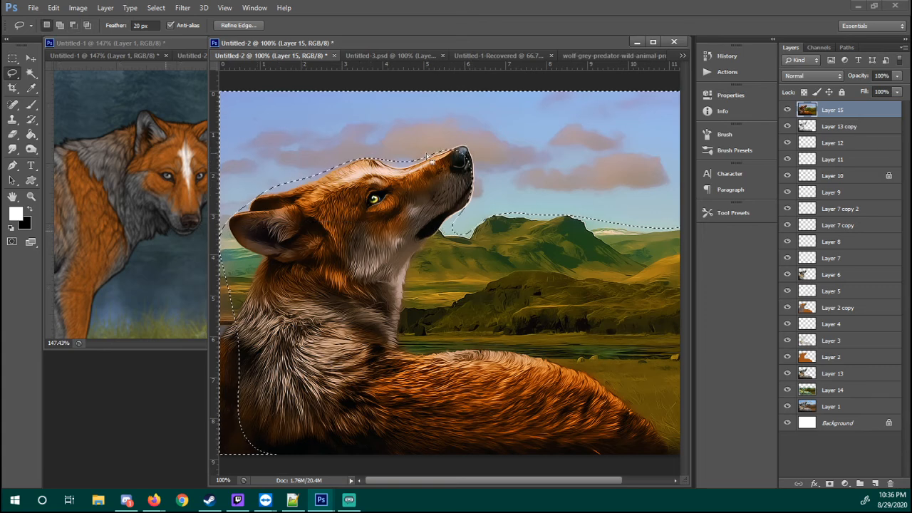
right_click(510, 159)
click(530, 165)
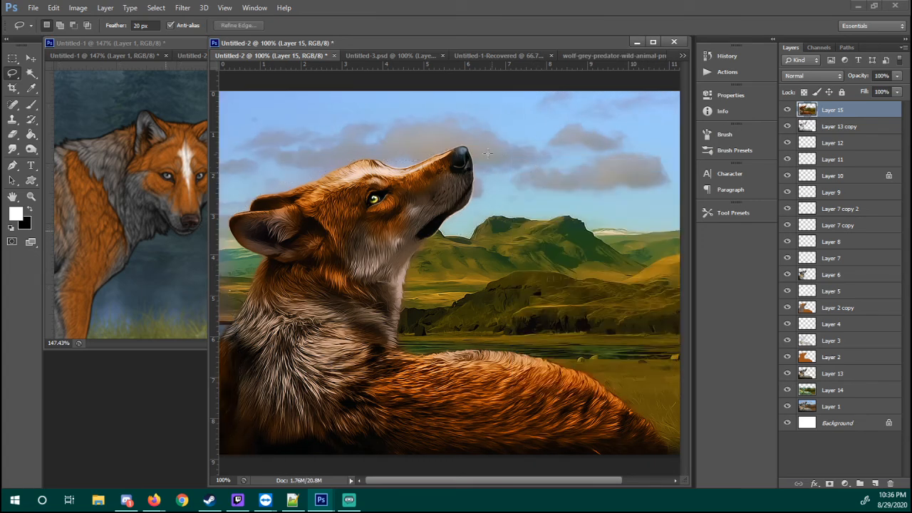
Inspect the wolf's muzzle edge up close, return to 100%, and compare the picture with Layer 15 hidden and shown
key(z)
drag(471, 147, 508, 149)
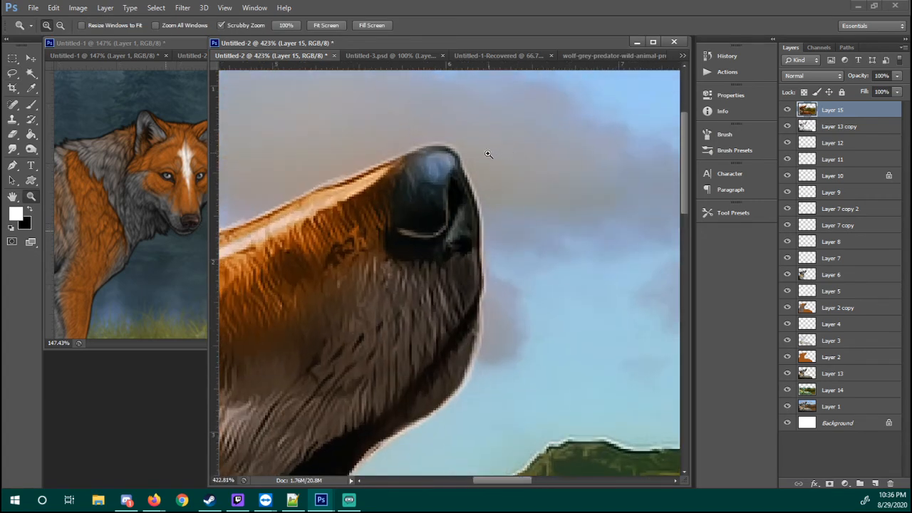
right_click(480, 160)
click(499, 179)
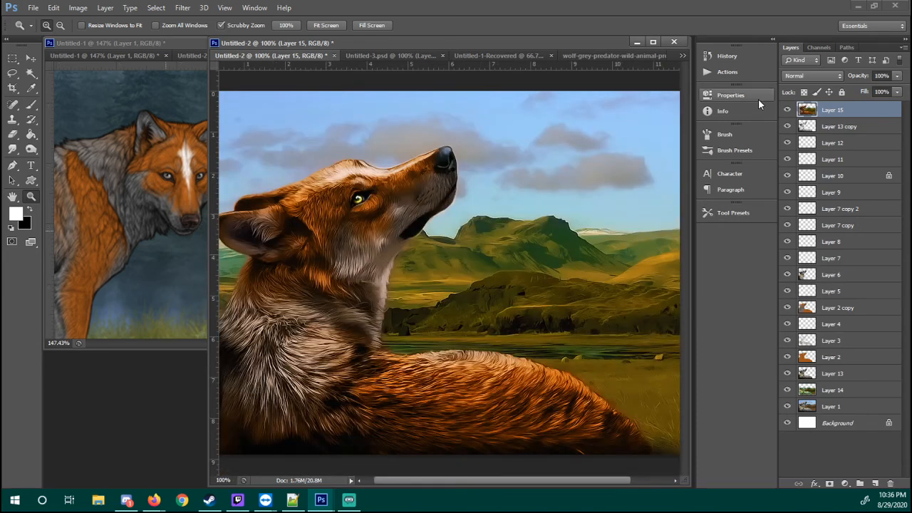
click(788, 111)
click(789, 110)
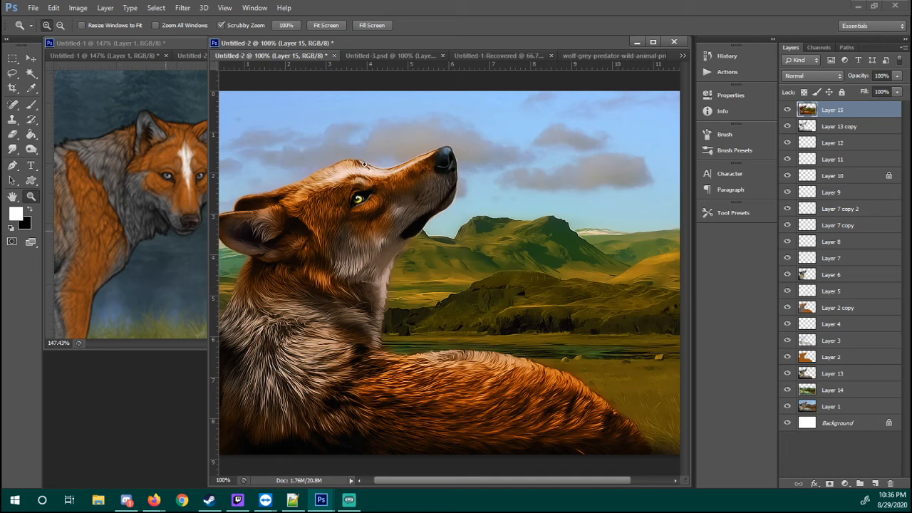
View the whole picture at 100% in a maximized document window, and restore the window to its former size
right_click(463, 245)
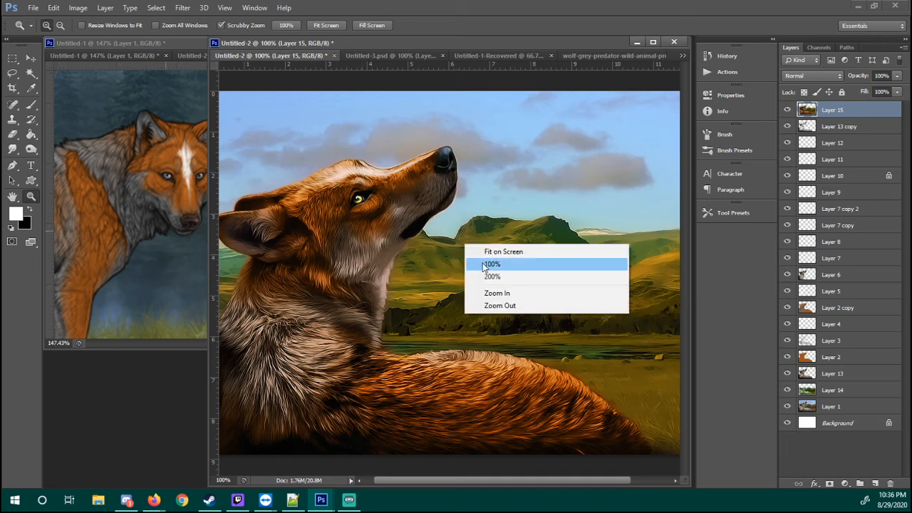
click(487, 266)
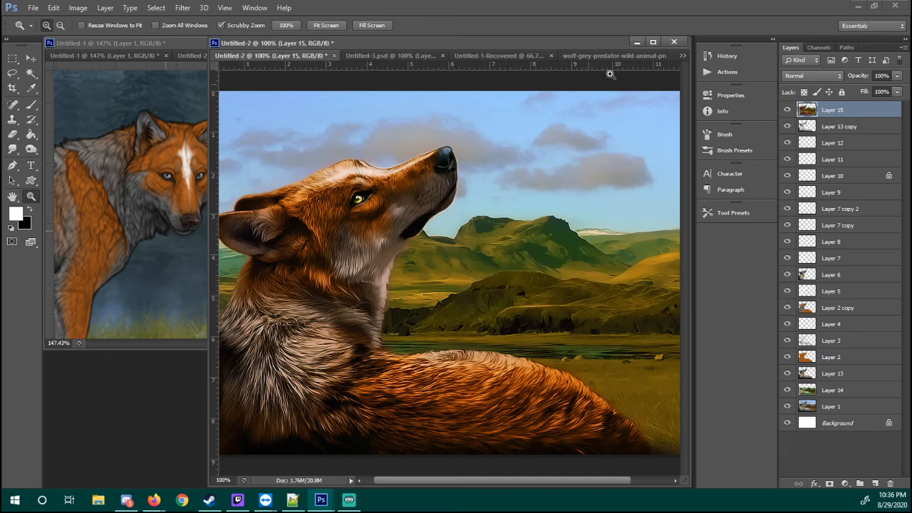
click(652, 41)
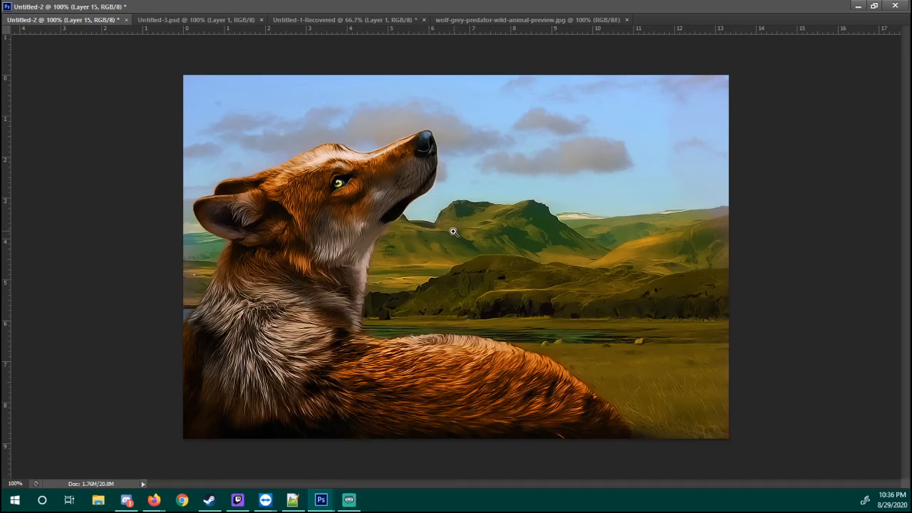
click(873, 6)
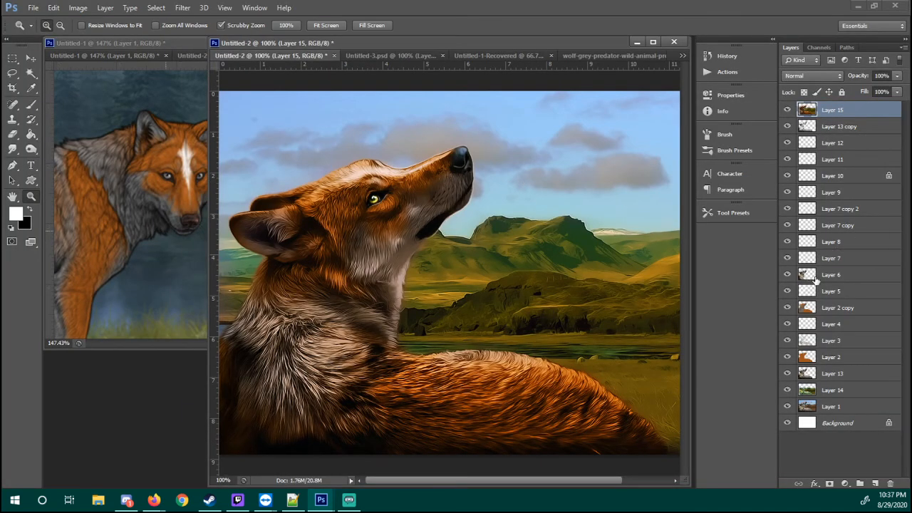
Hide Layer 15 and toggle the visibility of Layers 8, 4 and 3 to examine what each adds to the wolf
click(814, 277)
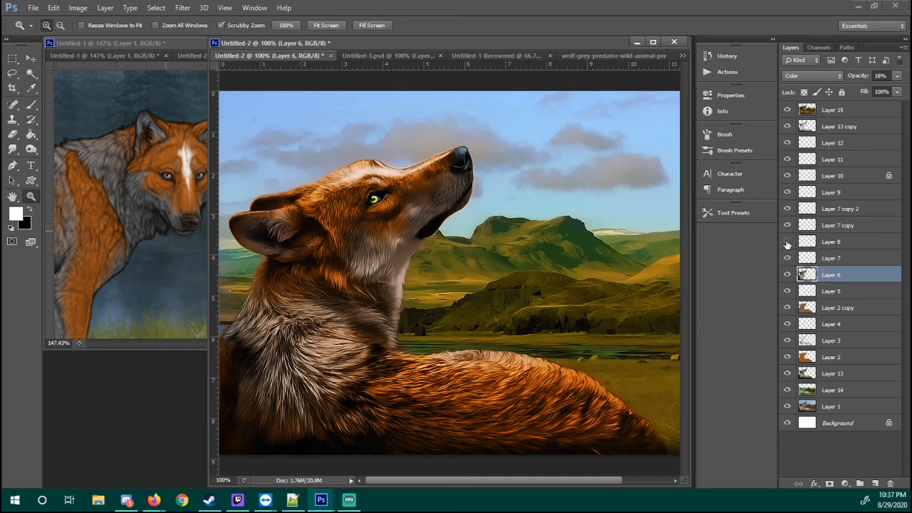
click(786, 110)
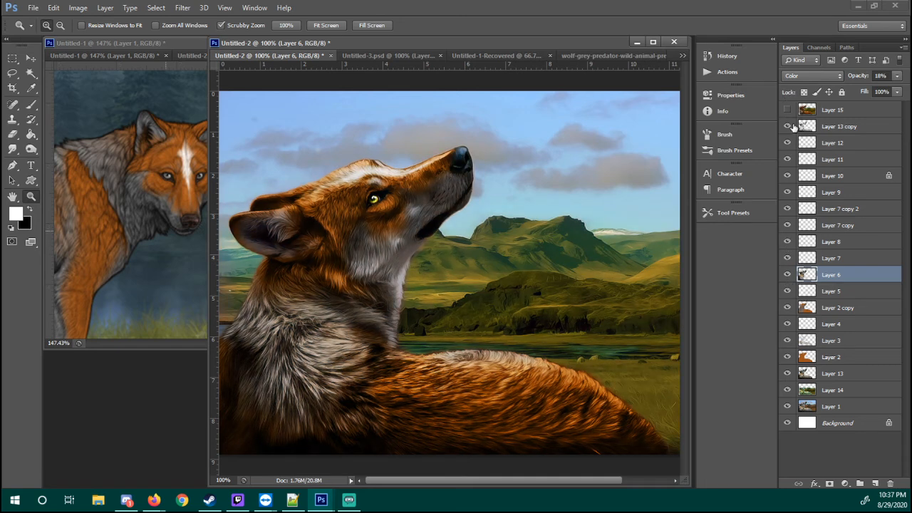
click(788, 262)
click(789, 245)
click(788, 244)
click(787, 324)
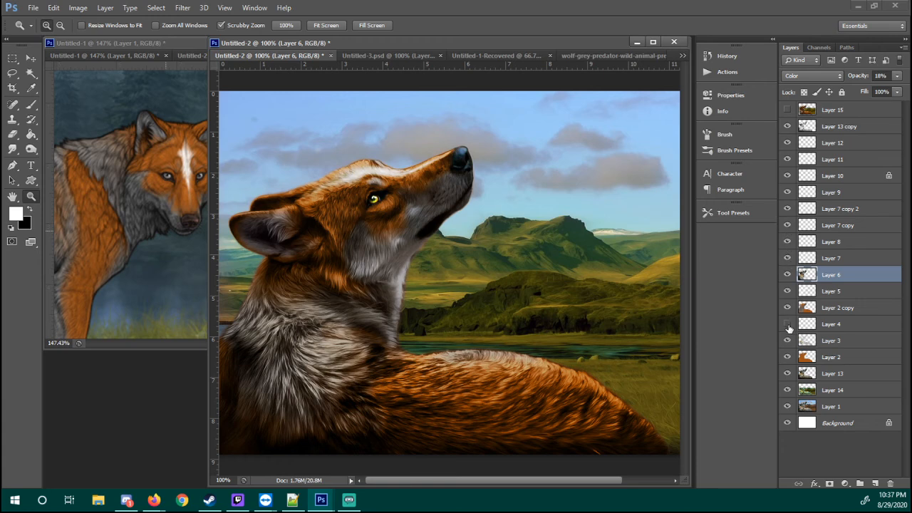
click(787, 325)
click(788, 342)
click(788, 342)
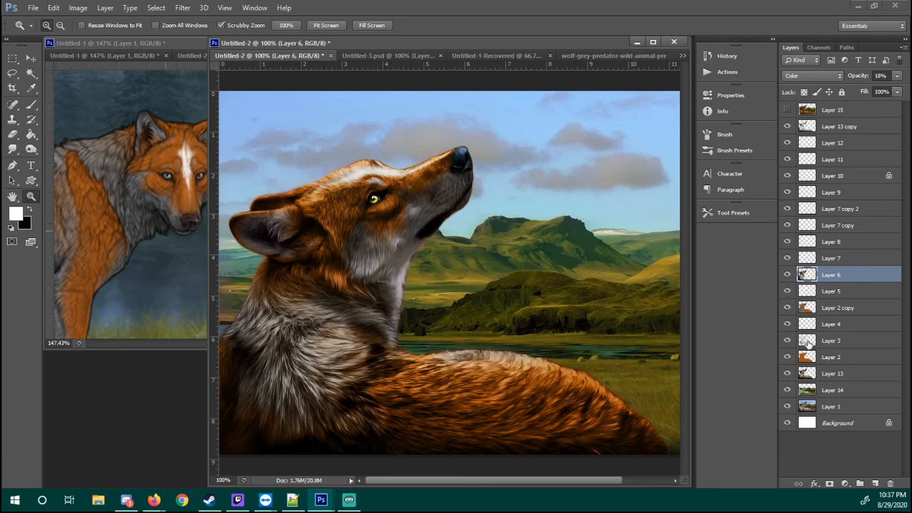
Load Layer 3's outline as a selection, show Layer 15 again, and add a new layer above it
click(811, 342)
ctrl+click(809, 342)
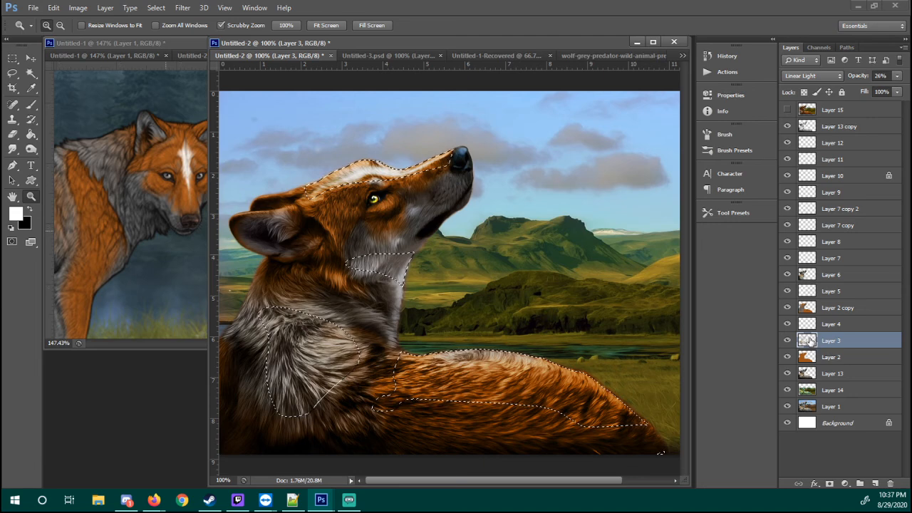
click(788, 110)
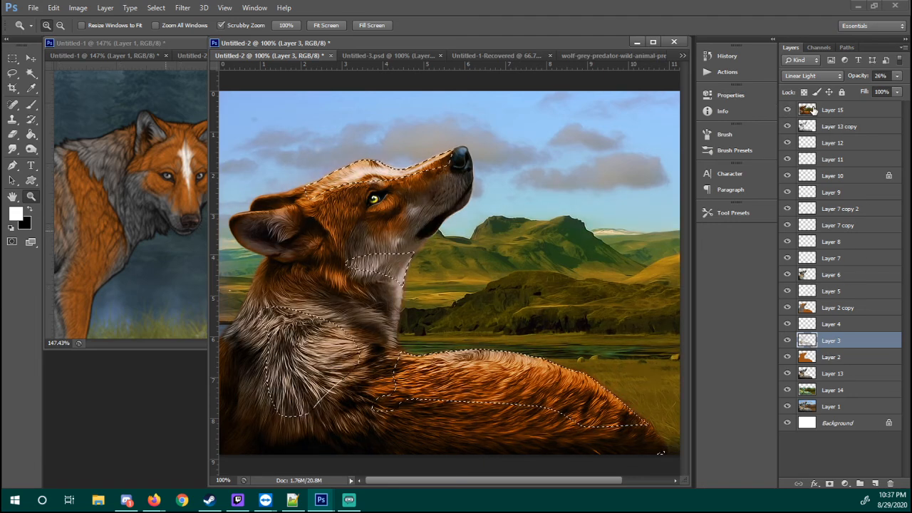
click(819, 110)
click(875, 483)
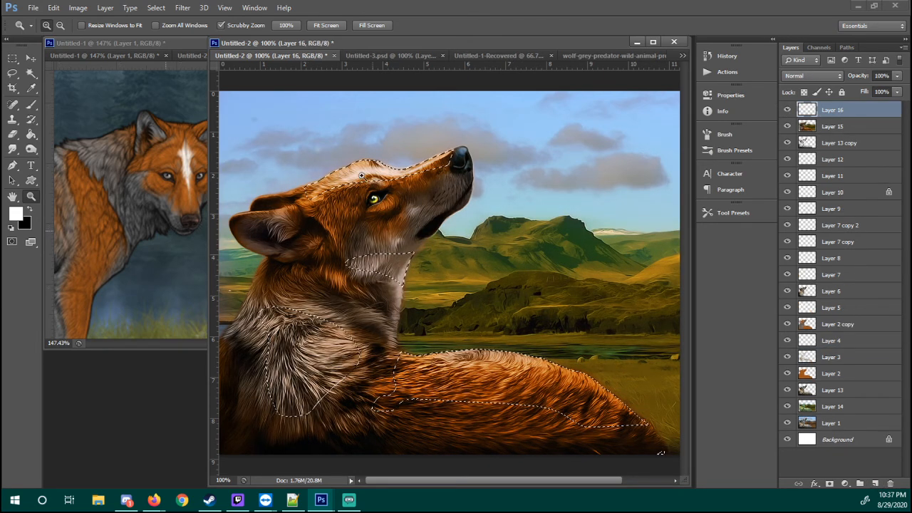
Fill the selection with white on Layer 16, undo the last fill, and deselect
key(g)
click(406, 232)
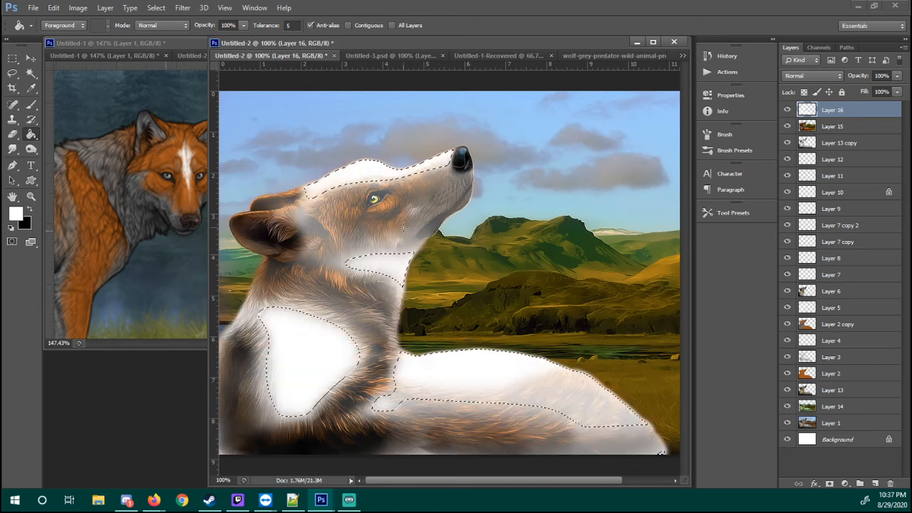
key(ctrl+z)
key(l)
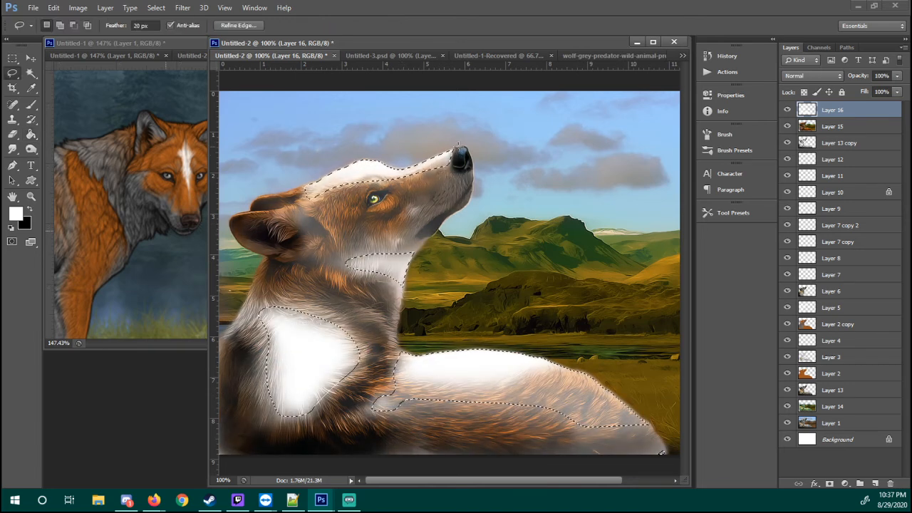
right_click(452, 151)
click(470, 155)
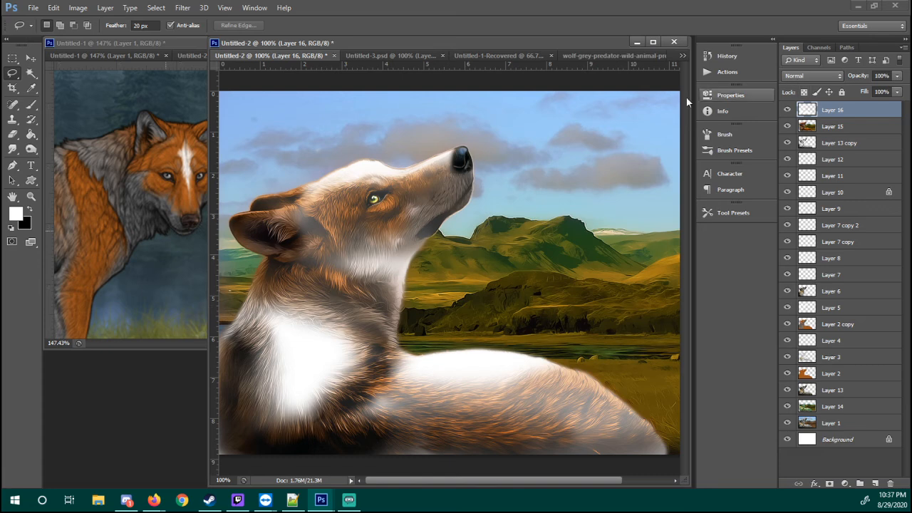
Lock Layer 16's transparent pixels and recolor its painted areas black with the Paint Bucket
click(803, 92)
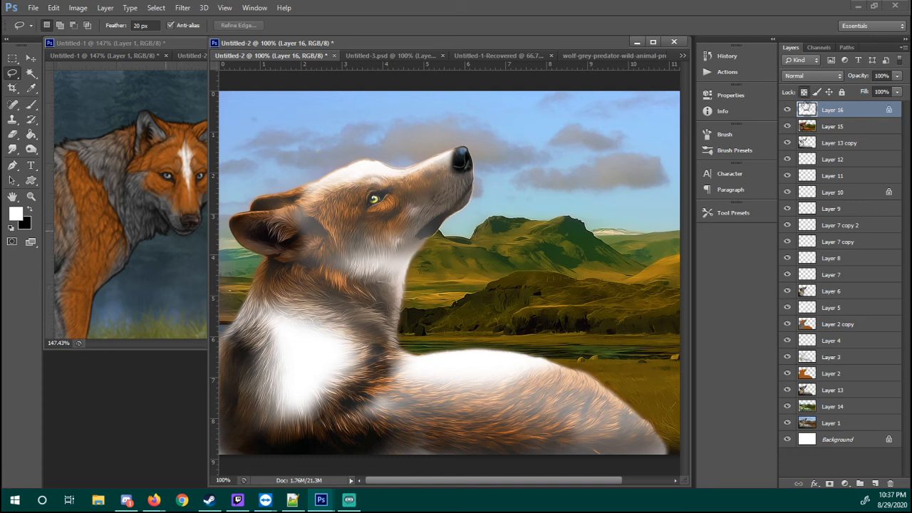
key(g)
key(x)
key(x)
key(x)
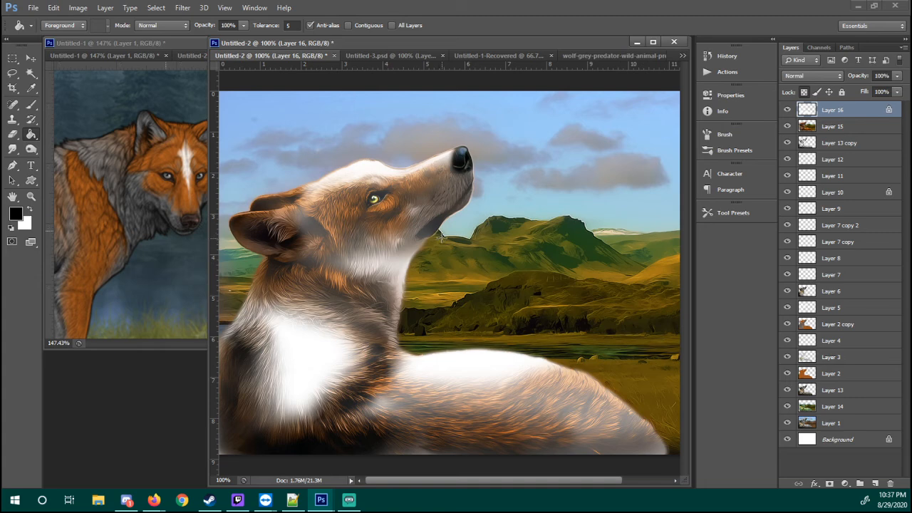
click(412, 254)
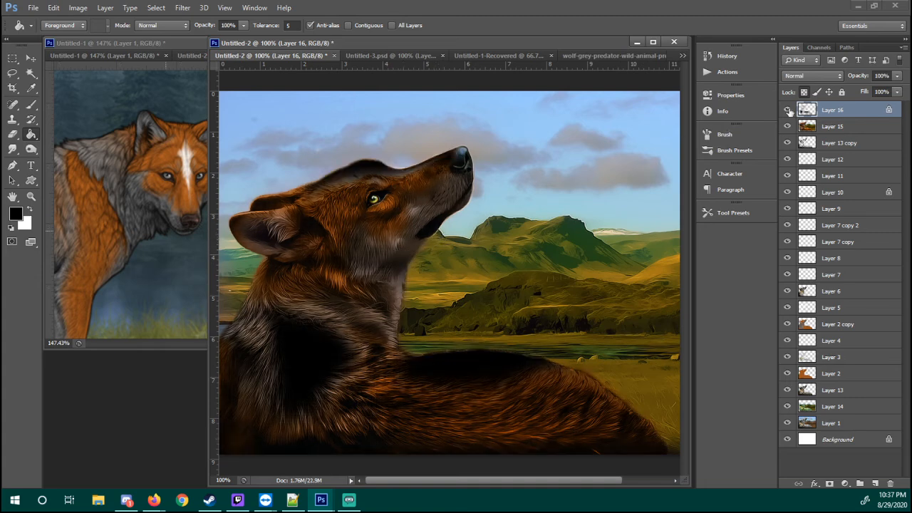
Try the Overlay blend mode on Layer 16, hide the layer to compare, and delete it
click(819, 76)
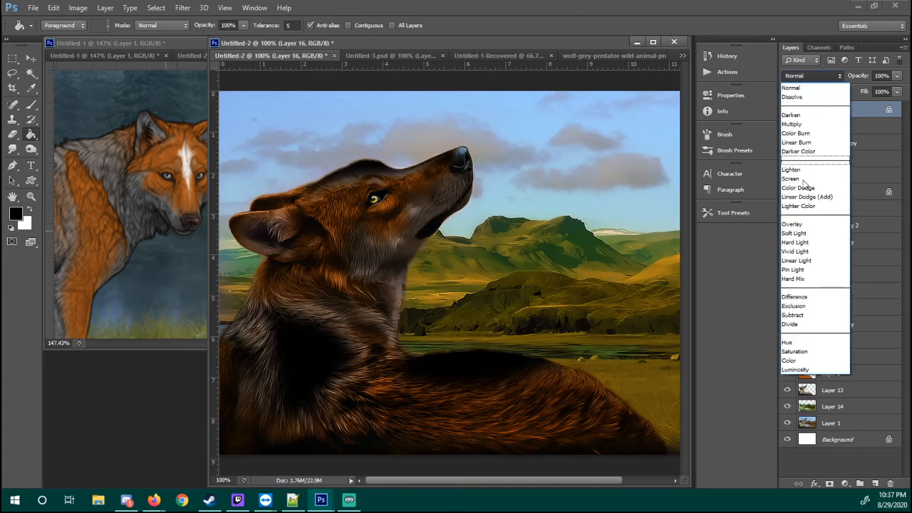
click(800, 222)
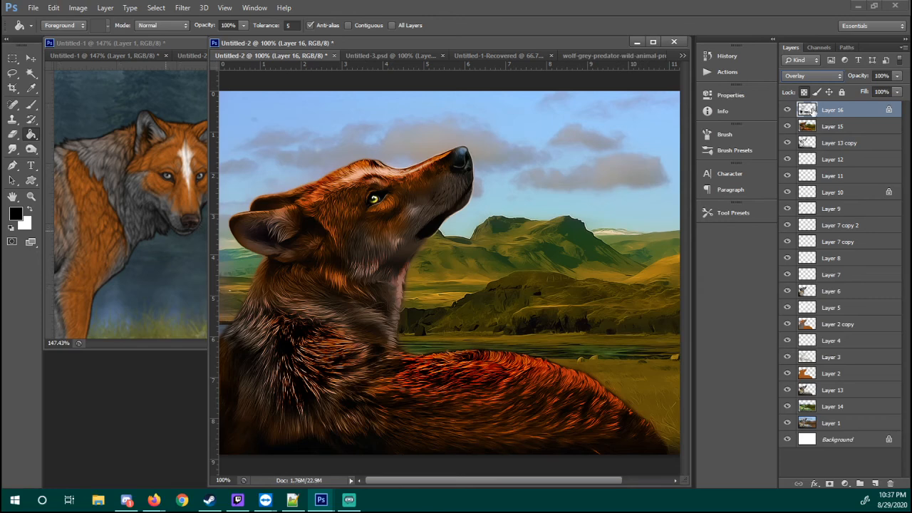
click(787, 110)
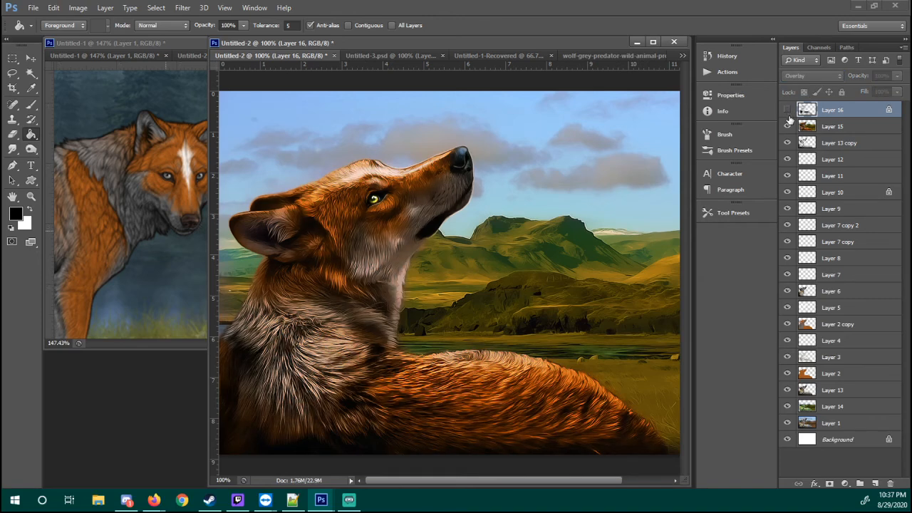
right_click(850, 107)
click(773, 93)
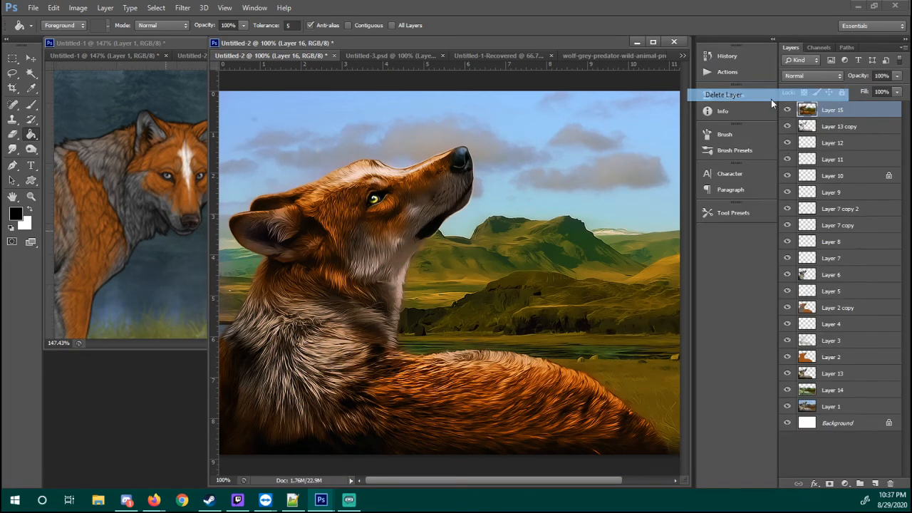
Examine Layers 3 and 4 by toggling their visibility, and select Layer 3
click(817, 340)
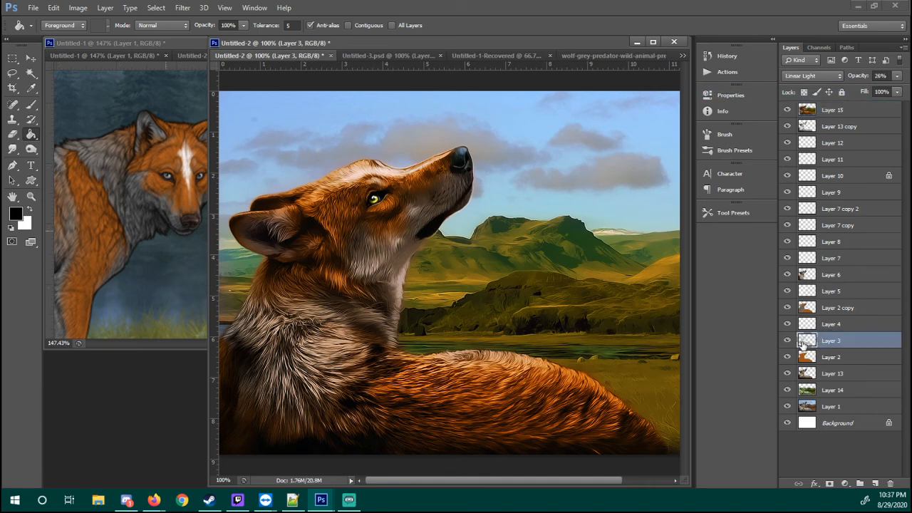
click(816, 324)
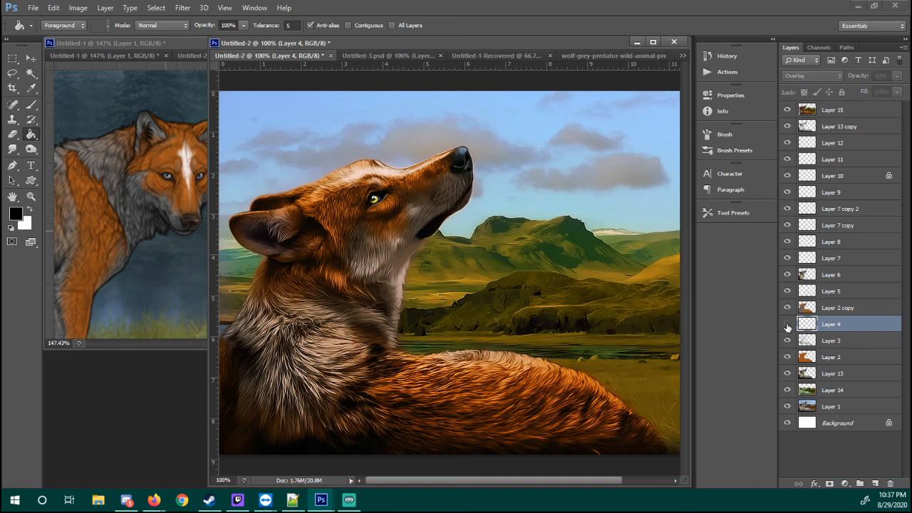
click(787, 340)
click(788, 342)
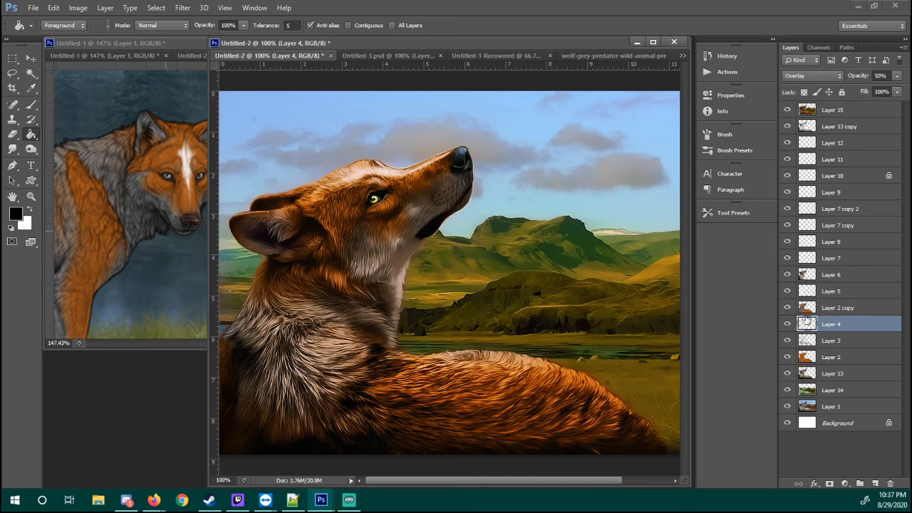
click(816, 339)
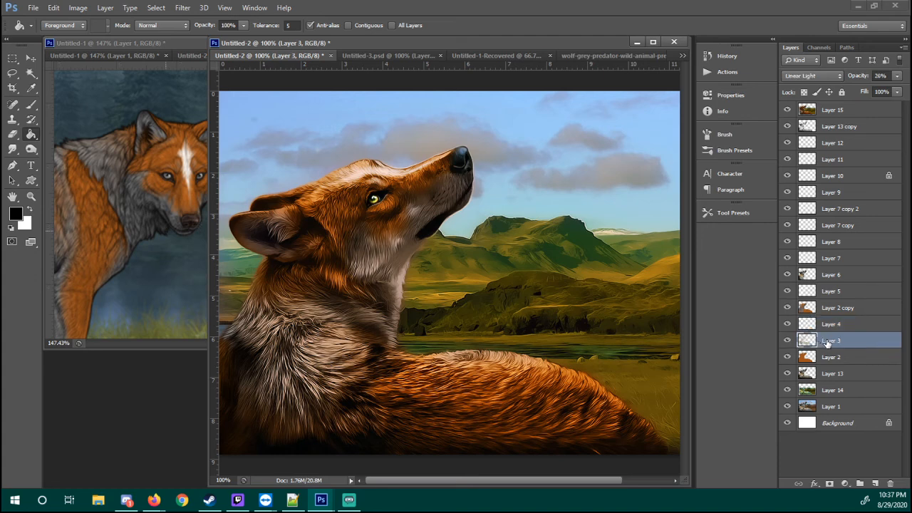
Duplicate Layer 3 and move the copy to the top of the layer stack
right_click(825, 340)
click(728, 83)
key(Return)
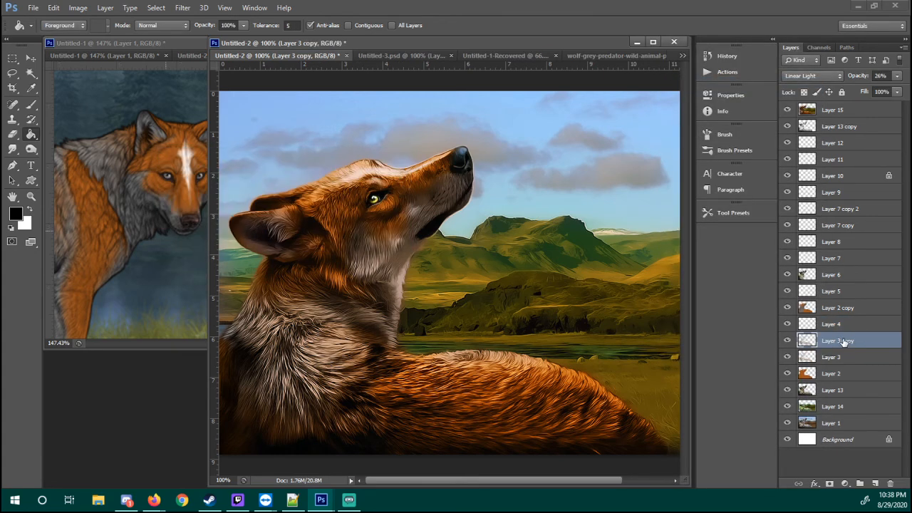
drag(848, 342, 824, 105)
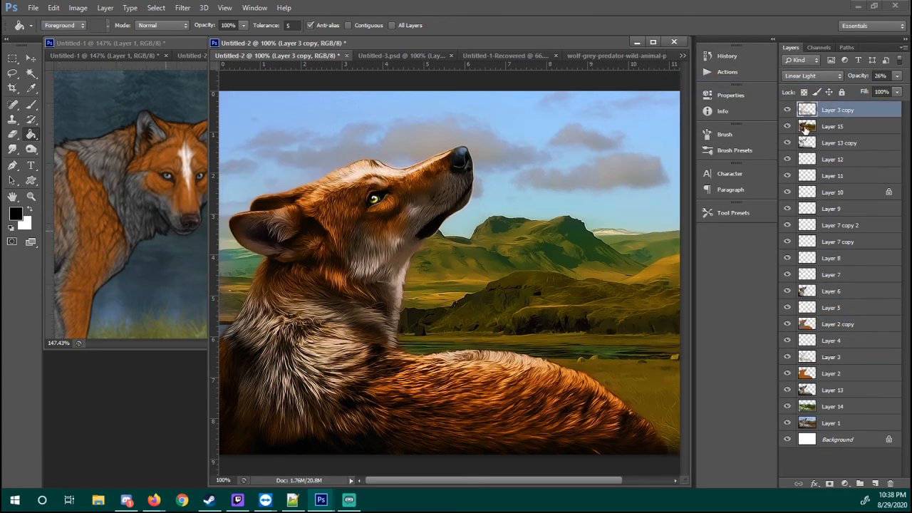
Try the Normal blend mode at 100% opacity on the Layer 3 copy, and undo back through its move up the stack
click(820, 75)
click(819, 89)
drag(859, 76, 909, 85)
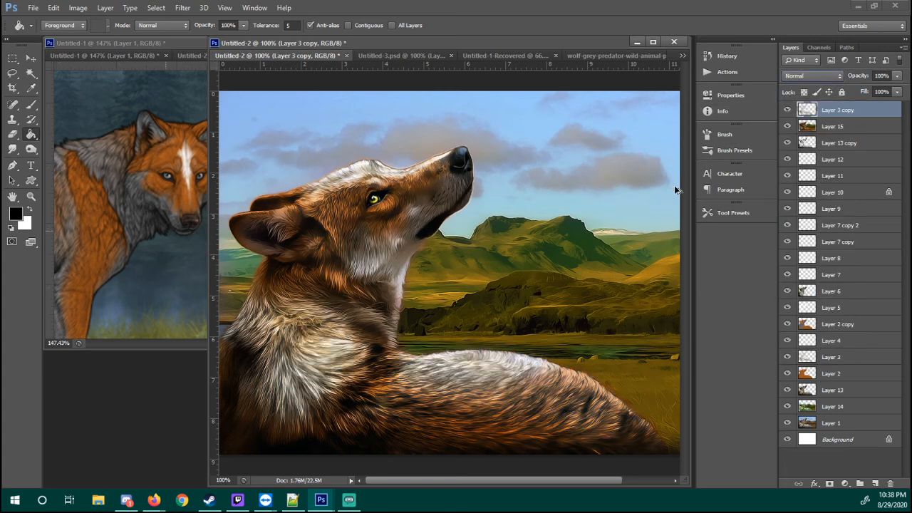
key(ctrl+z)
key(ctrl+alt+z)
key(ctrl+alt+z)
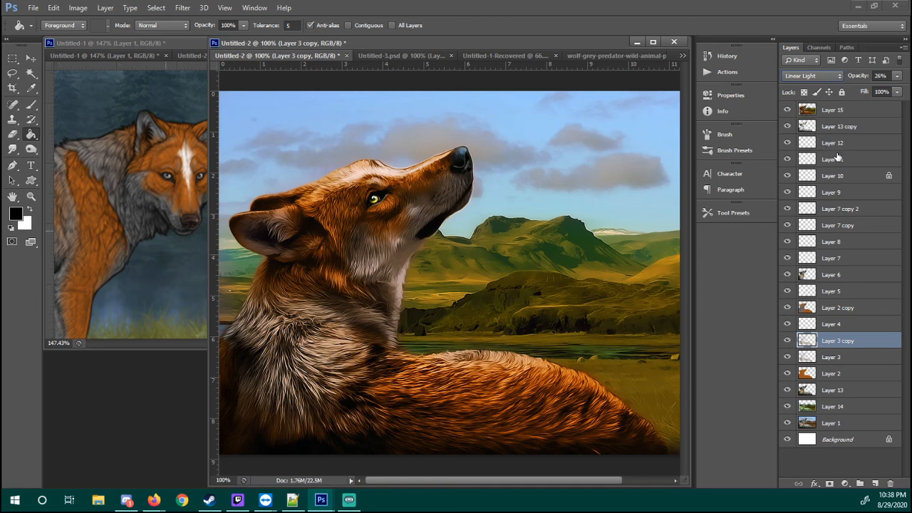
Add a layer above Layer 15 and paint the wolf's lower muzzle, neck, chest and back ridge black with the Soft Round 100 pixels brush
click(855, 110)
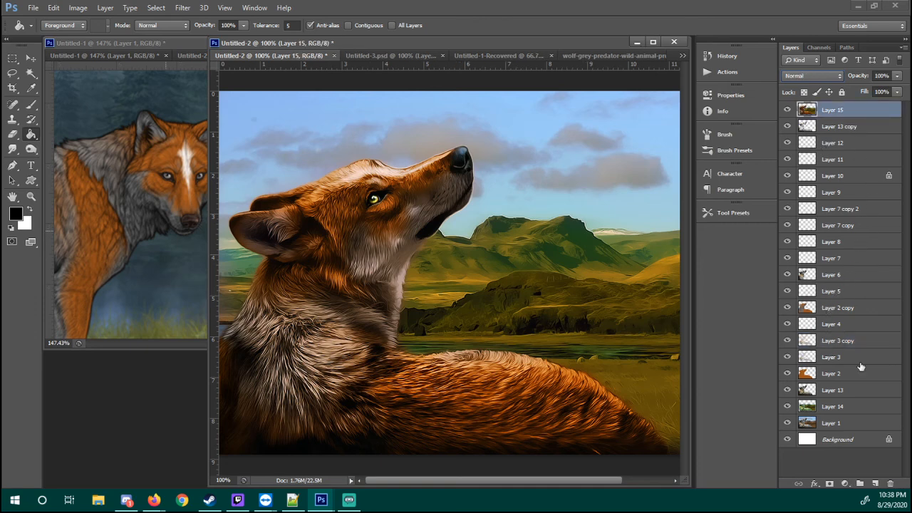
click(875, 484)
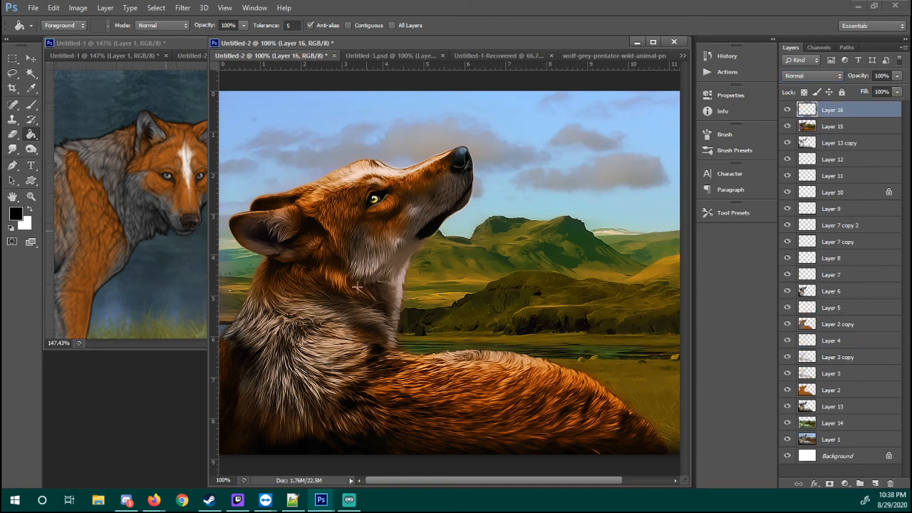
key(b)
right_click(391, 385)
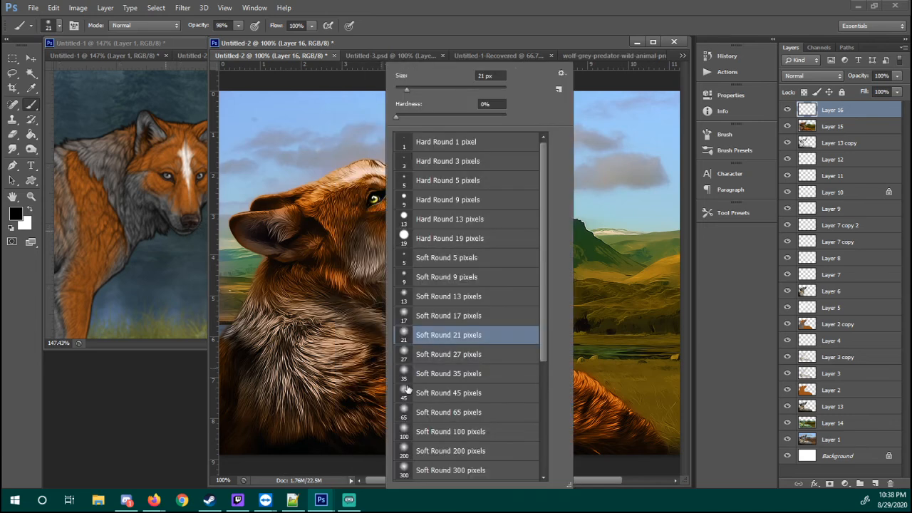
click(426, 438)
click(307, 351)
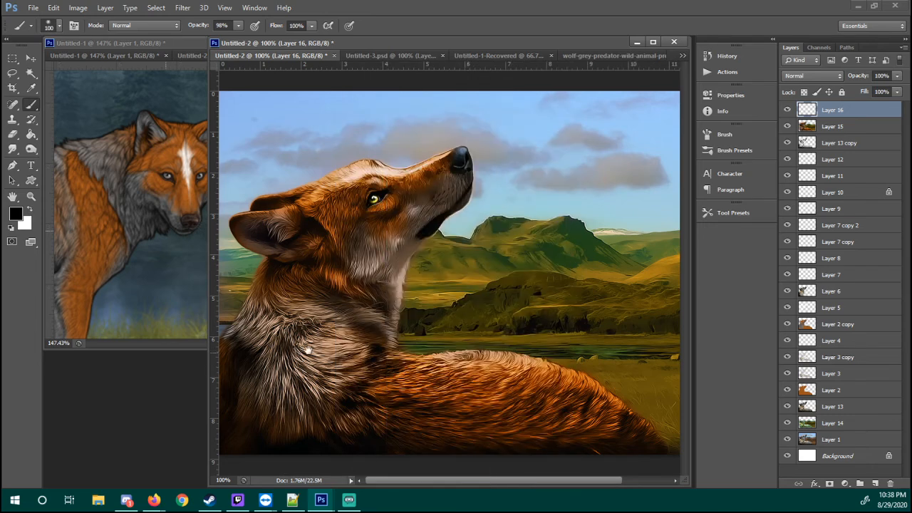
mouse_move(416, 203)
mouse_down()
mouse_move(445, 199)
mouse_move(434, 200)
mouse_move(459, 181)
mouse_move(422, 211)
mouse_move(398, 254)
mouse_move(363, 250)
mouse_move(363, 230)
mouse_move(360, 237)
mouse_move(403, 250)
mouse_move(368, 260)
mouse_move(393, 282)
mouse_move(390, 323)
mouse_move(284, 304)
mouse_move(251, 320)
mouse_move(269, 358)
mouse_move(252, 357)
mouse_move(264, 389)
mouse_move(321, 422)
mouse_move(354, 416)
mouse_move(268, 405)
mouse_move(304, 338)
mouse_move(320, 394)
mouse_move(337, 351)
mouse_move(296, 420)
mouse_up()
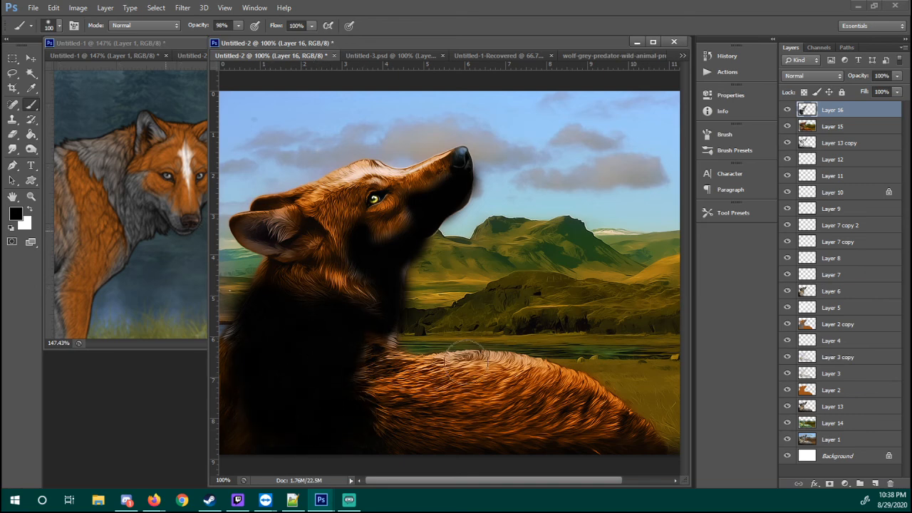
drag(465, 356, 527, 349)
Soften the black paint along the back and upper neck on Layer 16 using a Soft Round 65 pixels eraser
key(e)
right_click(478, 342)
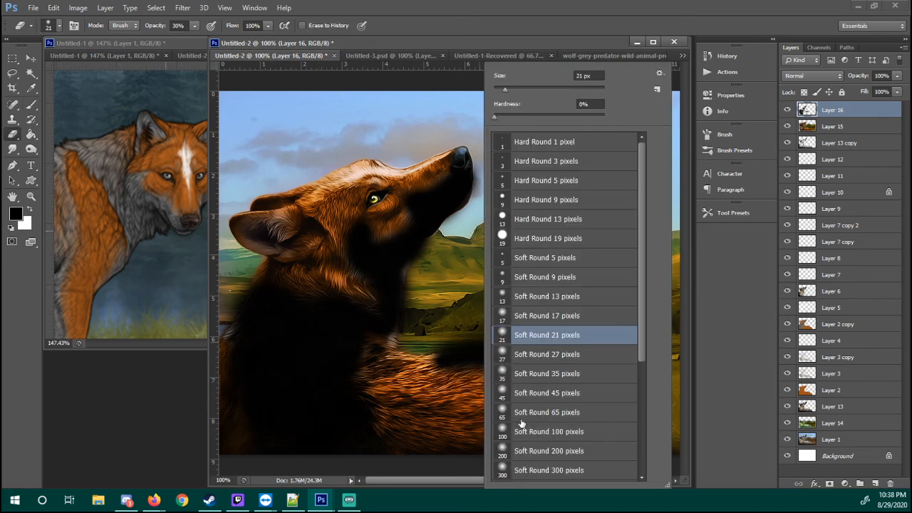
click(521, 414)
click(414, 391)
drag(441, 367, 518, 374)
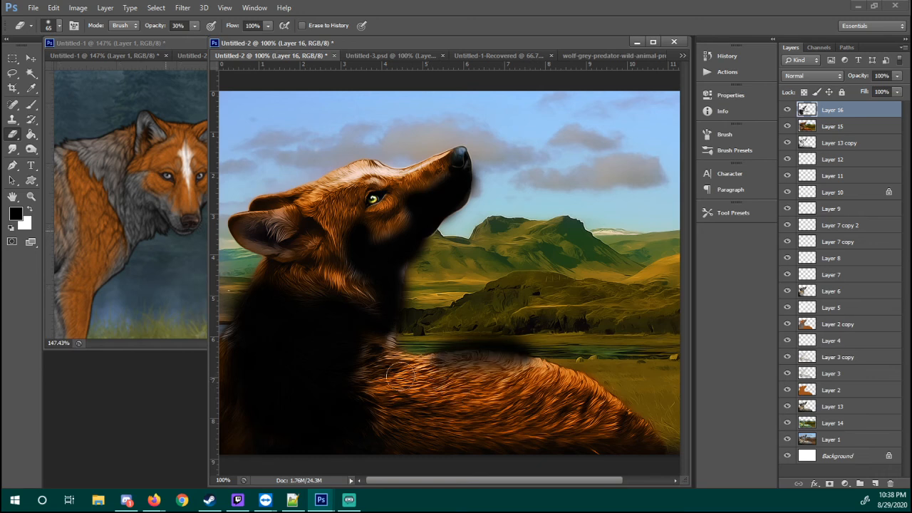
drag(256, 273, 303, 278)
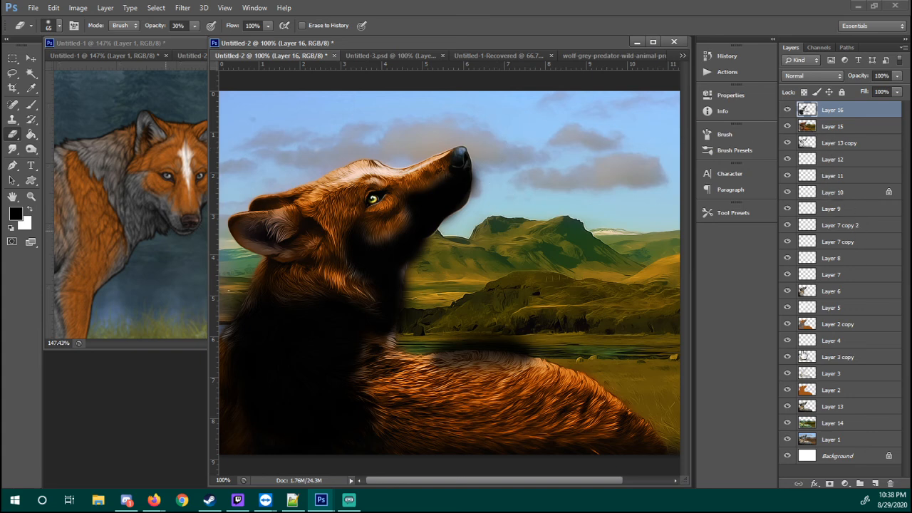
Load Layer 2's outline as a selection, invert it, delete Layer 16's paint outside the wolf, and deselect
ctrl+click(806, 391)
click(156, 7)
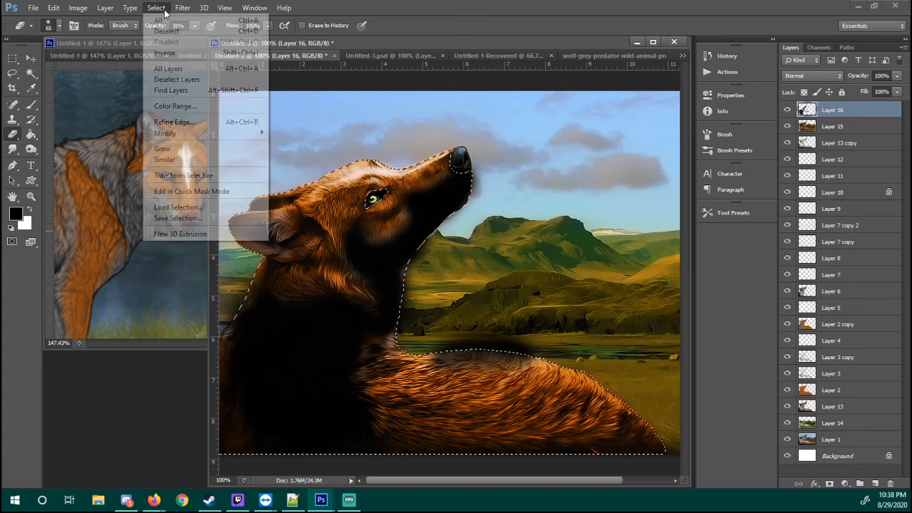
click(180, 55)
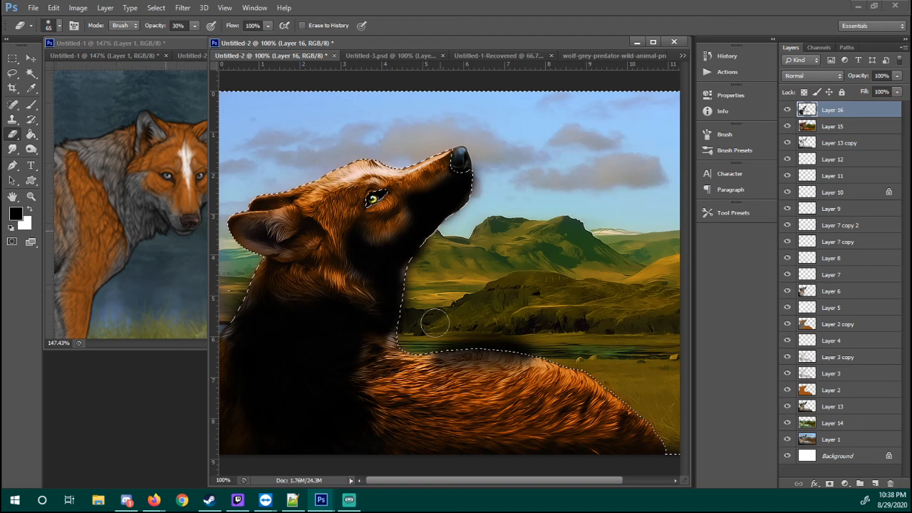
key(Delete)
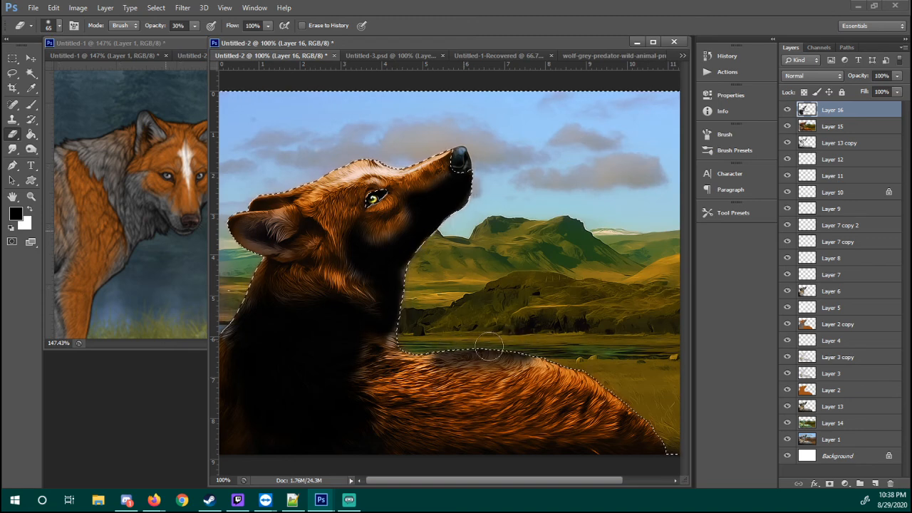
key(l)
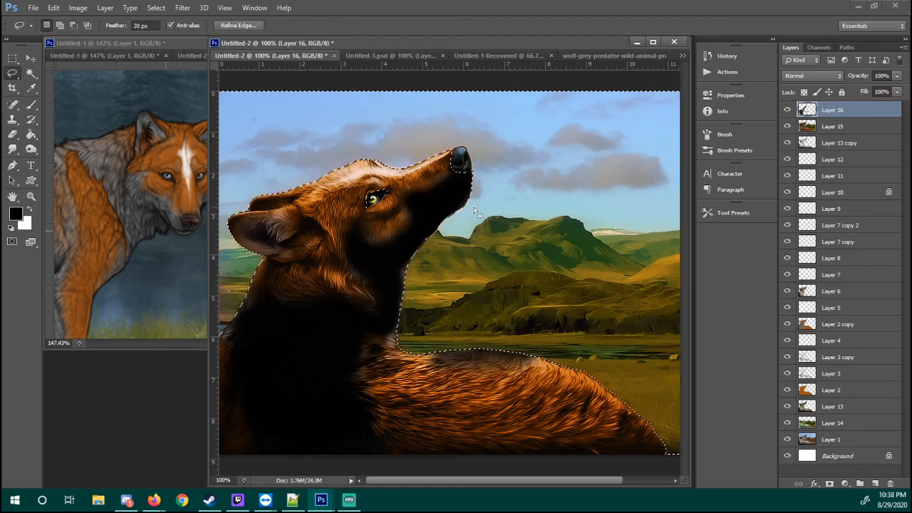
right_click(474, 205)
click(491, 211)
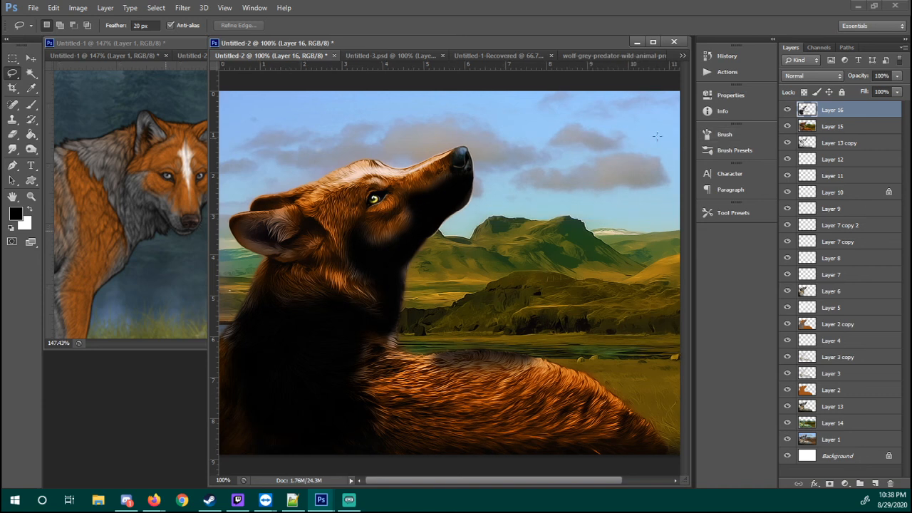
Lock Layer 16's transparent pixels and fill its painted areas with grey sampled from the reference wolf's fur
click(804, 93)
key(i)
click(96, 162)
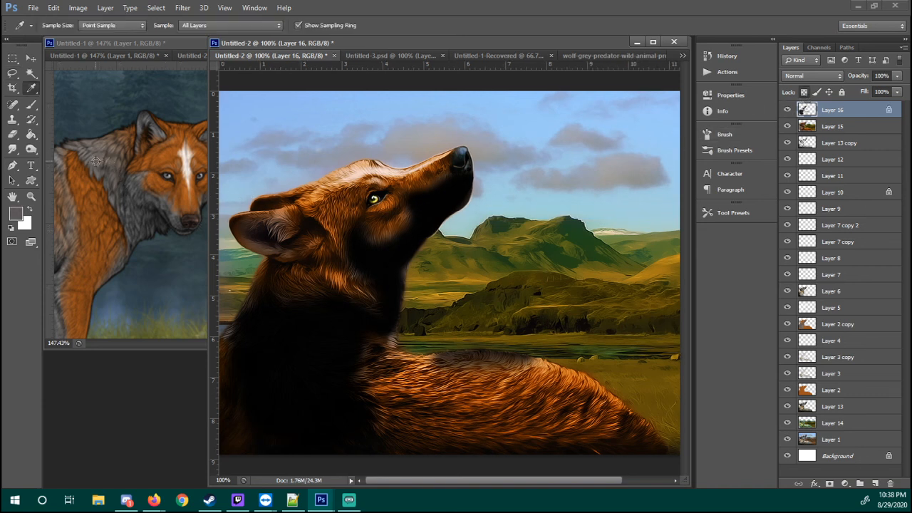
key(g)
click(389, 256)
Try the Overlay blend mode on Layer 16 and settle on Multiply
click(811, 76)
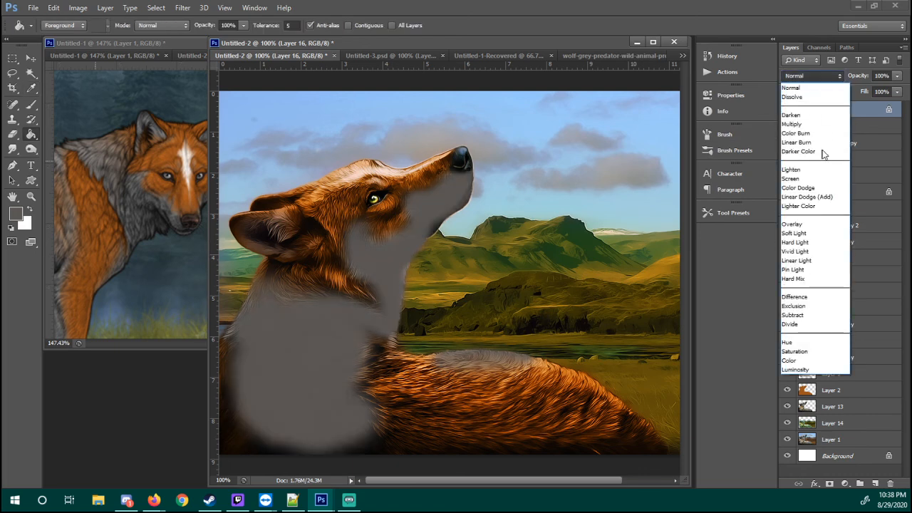
click(813, 225)
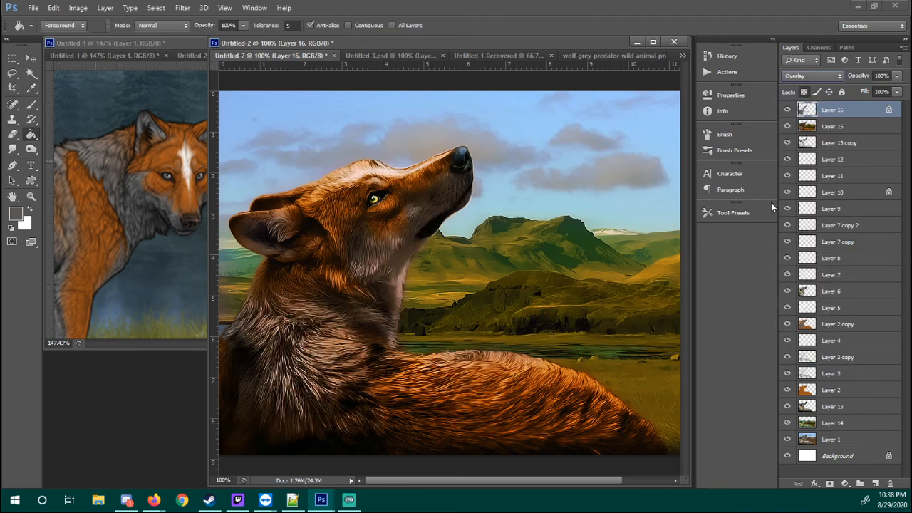
click(815, 76)
scroll(817, 86, up, 3)
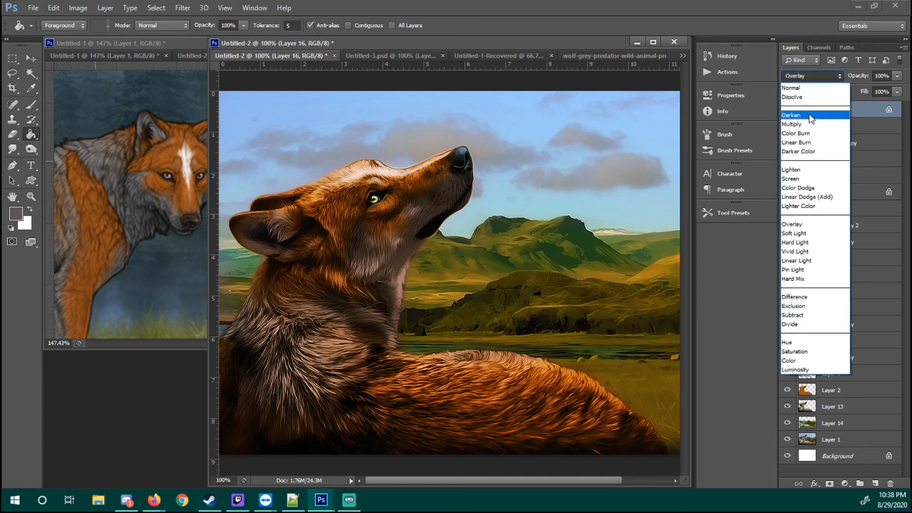
click(805, 120)
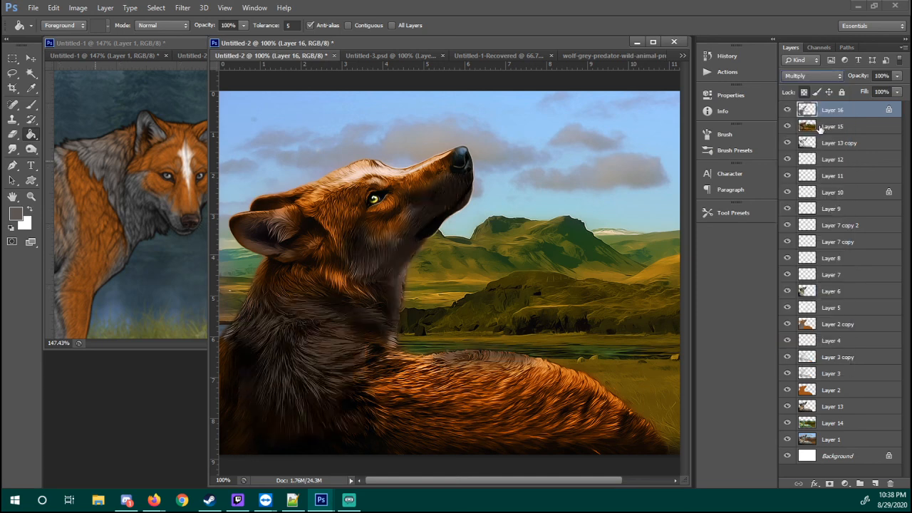
Lower Layer 16's opacity to 34% and toggle its visibility to compare the shading
click(896, 76)
click(848, 89)
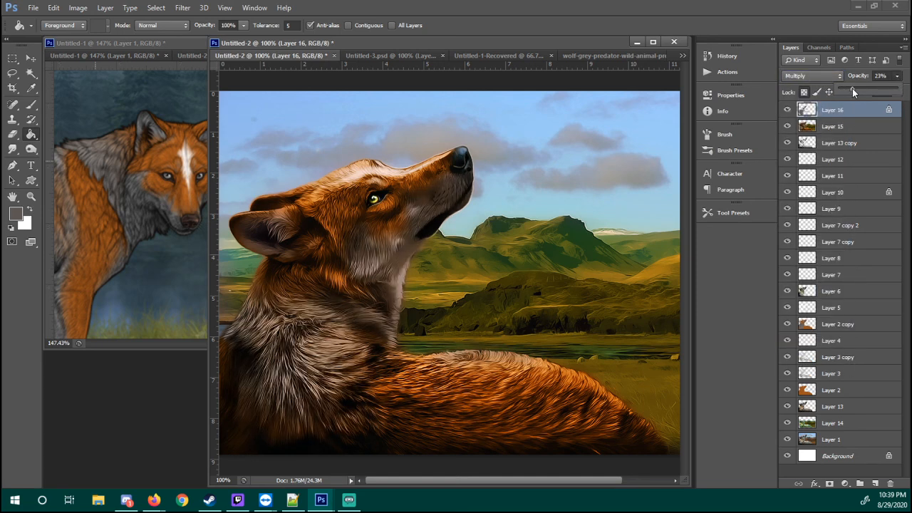
drag(862, 88, 860, 88)
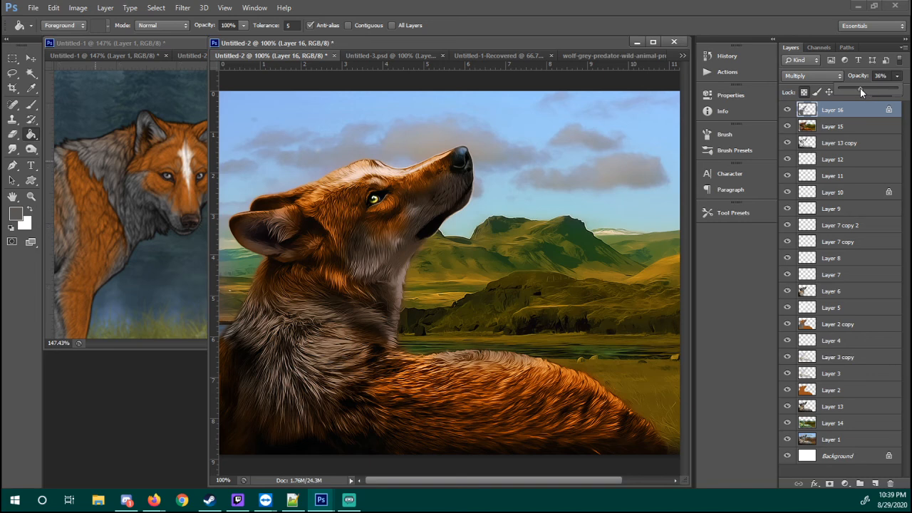
click(820, 109)
click(788, 109)
click(787, 110)
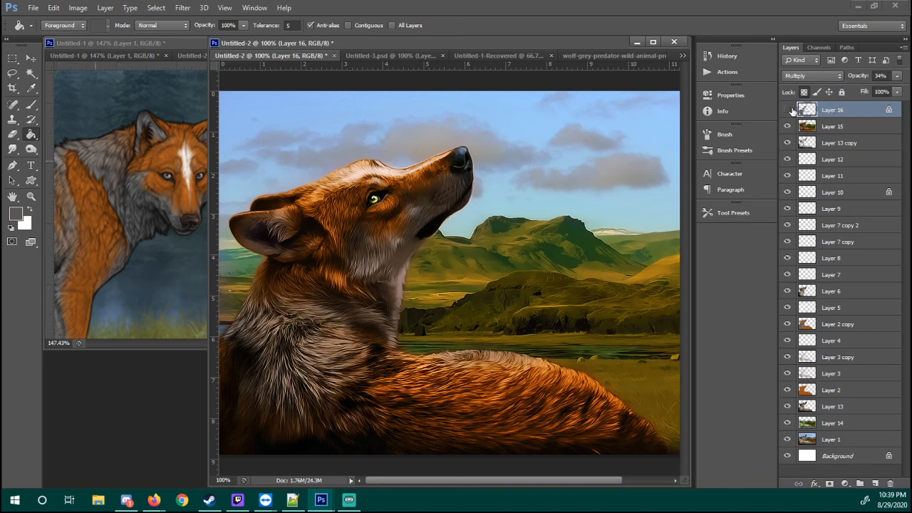
click(788, 110)
Select the outline of Layer 16's painted areas and paste a copy of Layer 15's fur within it above Layer 16
ctrl+click(808, 127)
click(823, 127)
key(ctrl+c)
click(824, 112)
key(ctrl+v)
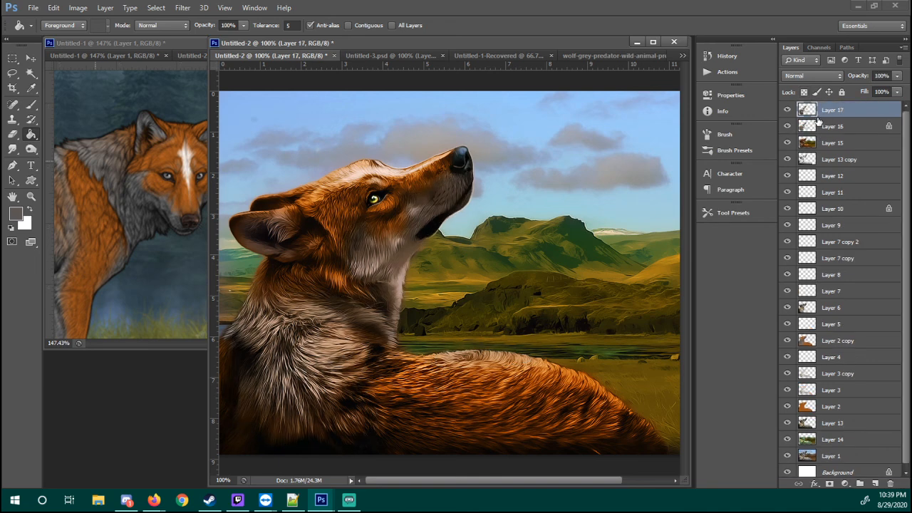
Try a different blend mode on the pasted Layer 15 fur, and undo both the mode change and the paste
click(819, 76)
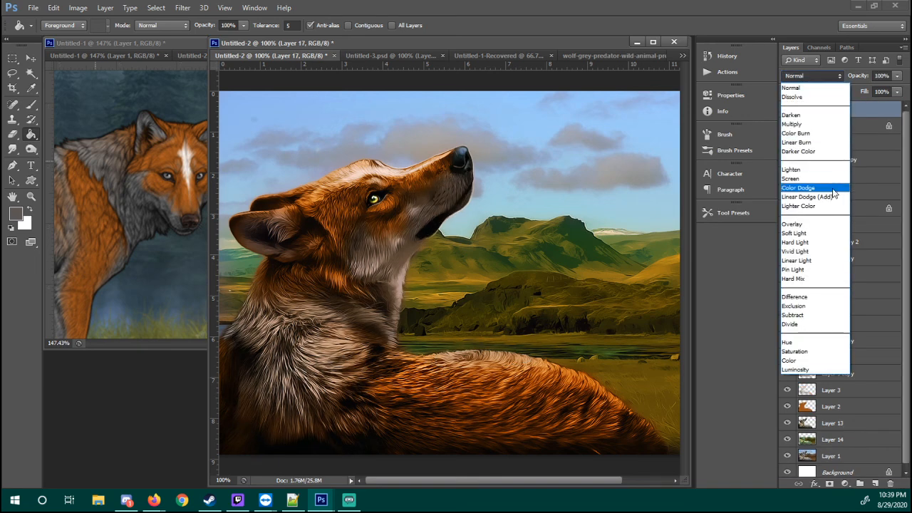
click(814, 229)
key(ctrl+z)
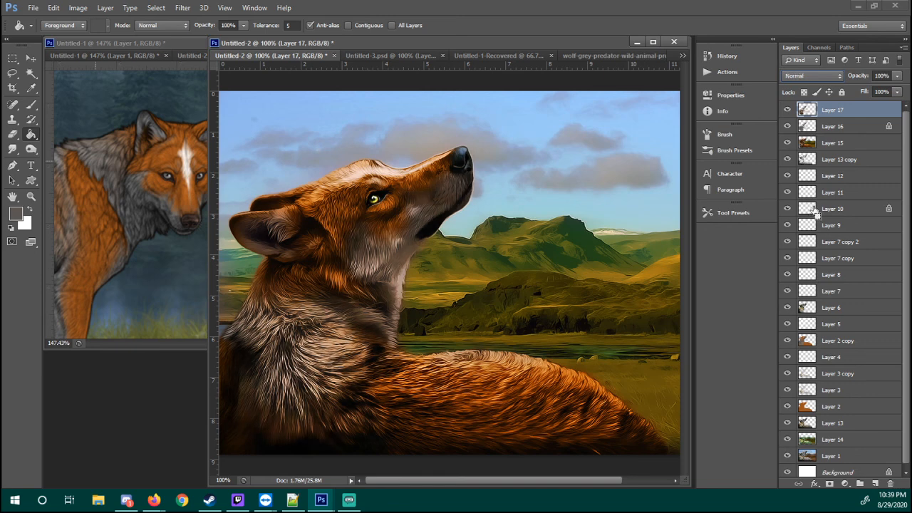
key(ctrl+z)
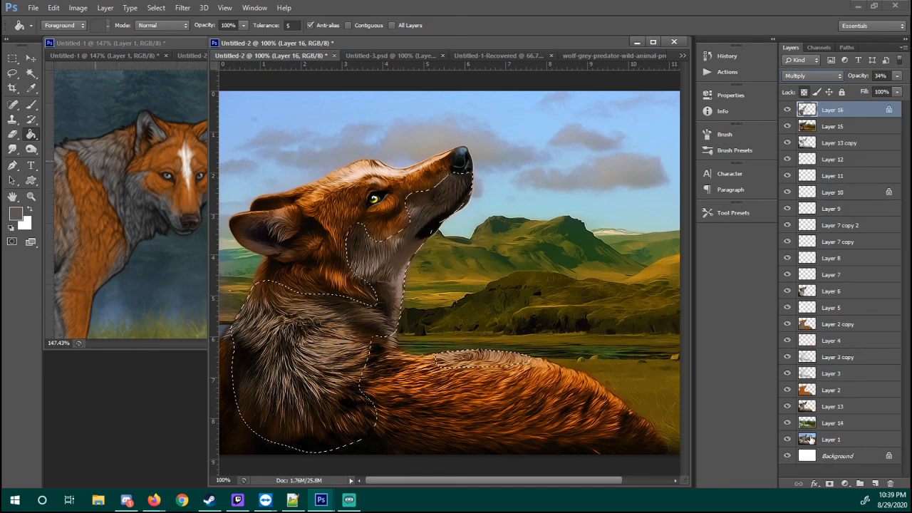
Copy the selected fur area from Layer 1 and paste it as a new layer above Layer 16
click(819, 439)
key(ctrl+shift+z)
key(ctrl+shift+z)
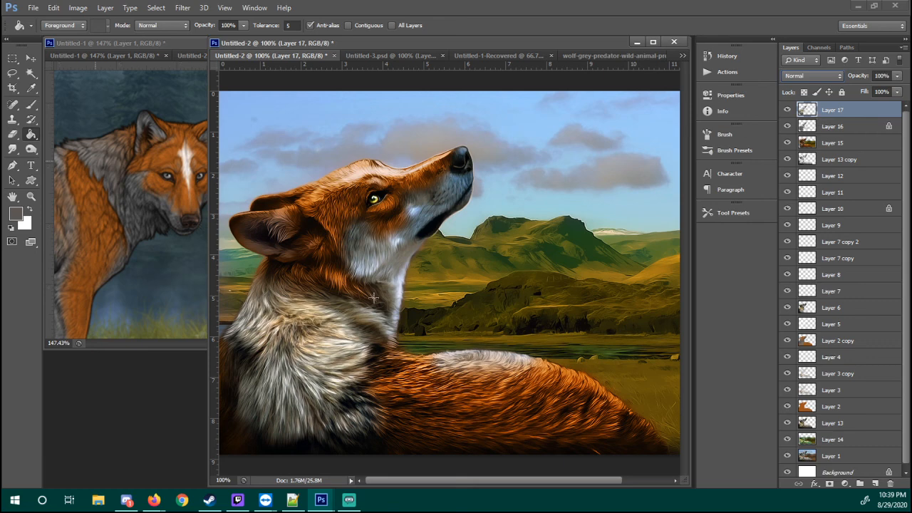
Try Soft Light on Layer 17, set it to Multiply at 60% opacity, and hide Layer 16
click(809, 75)
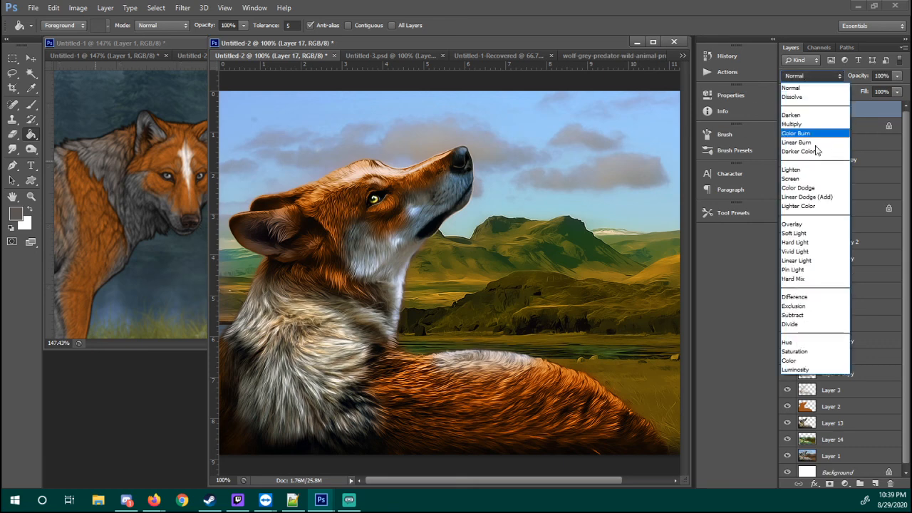
click(801, 234)
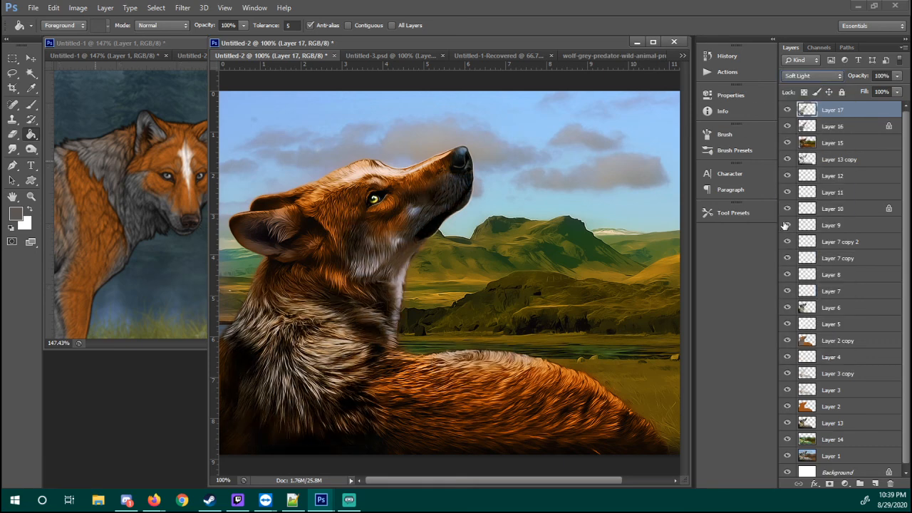
click(810, 75)
click(810, 121)
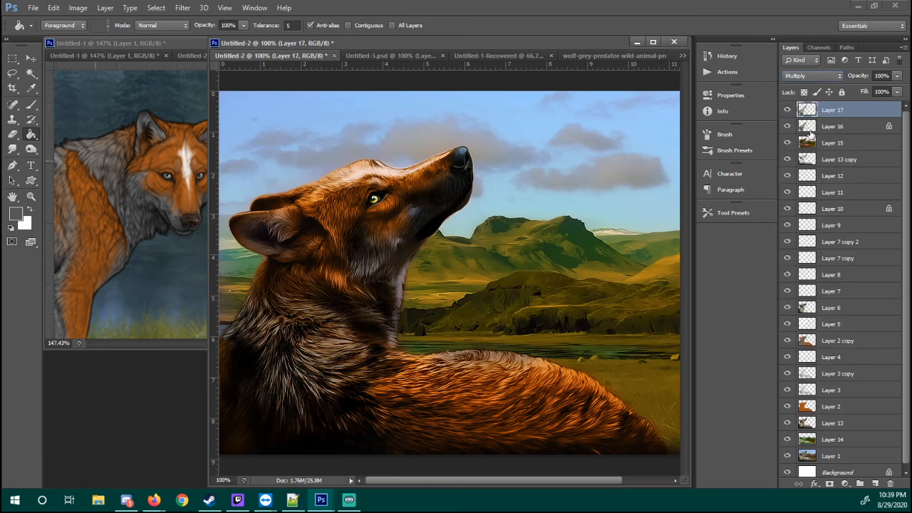
click(787, 126)
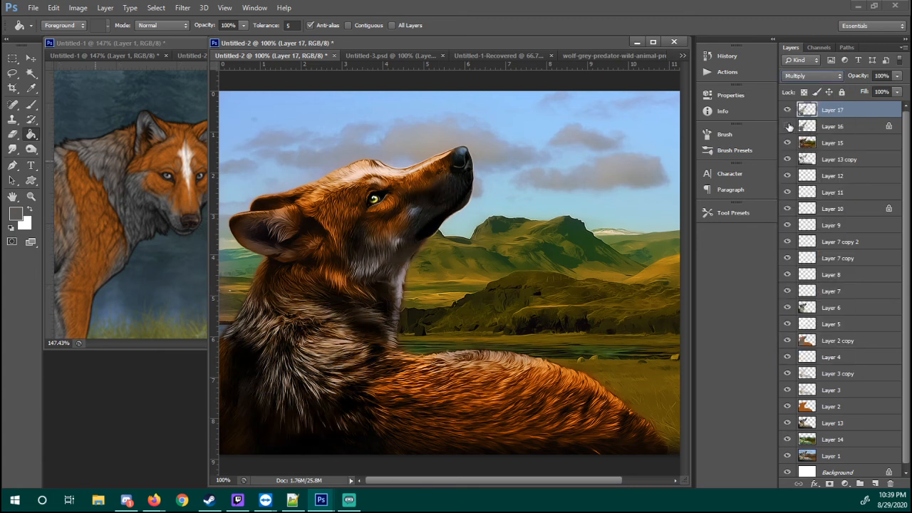
click(896, 76)
drag(895, 91, 881, 91)
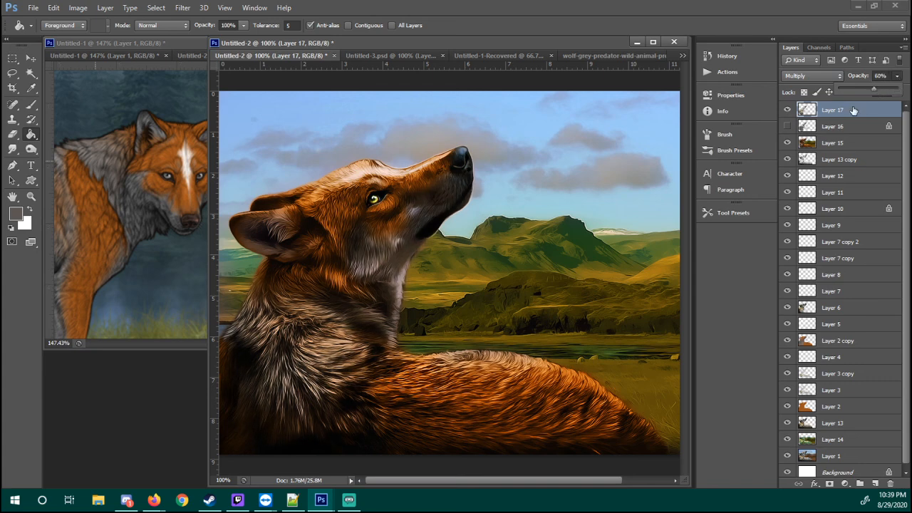
Fully desaturate Layer 17 by setting its saturation to -100
key(ctrl+u)
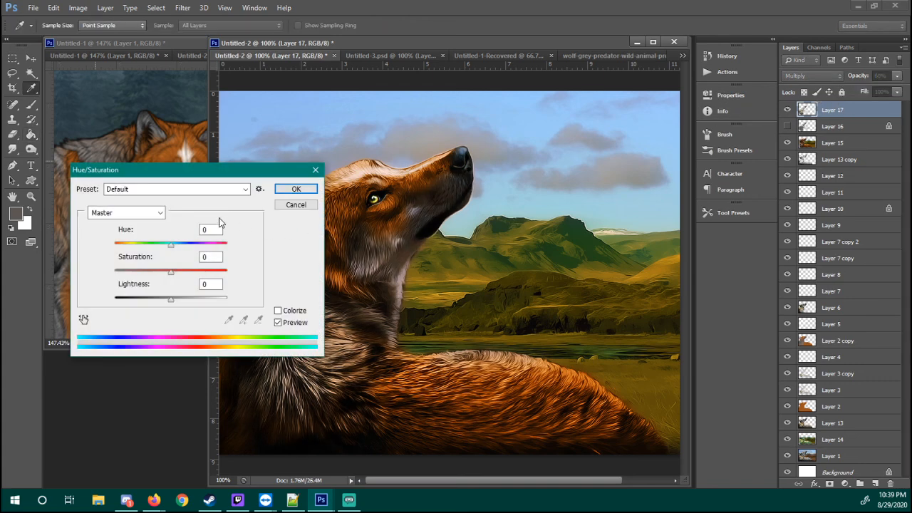
drag(170, 272, 96, 274)
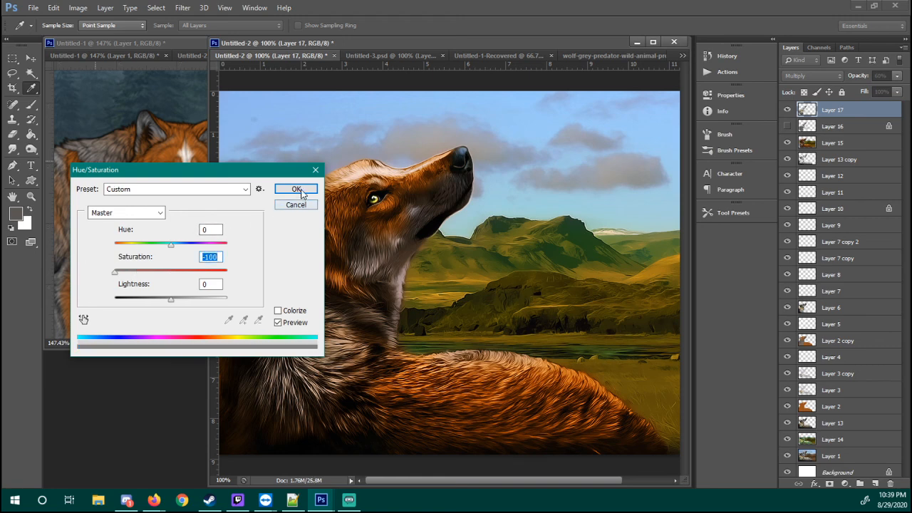
click(296, 189)
key(g)
Toggle Layer 17's visibility to compare the fur shading, leaving it hidden and showing Layer 16
click(787, 109)
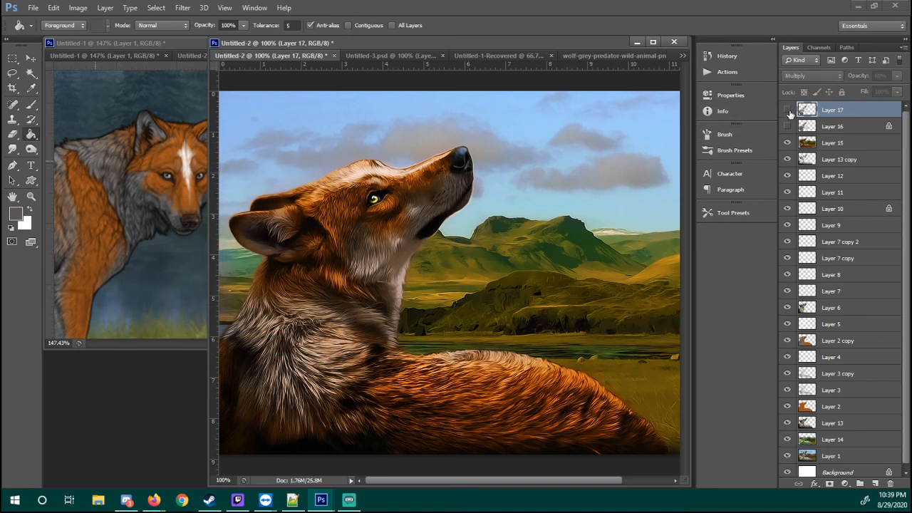
click(788, 111)
click(787, 110)
click(787, 111)
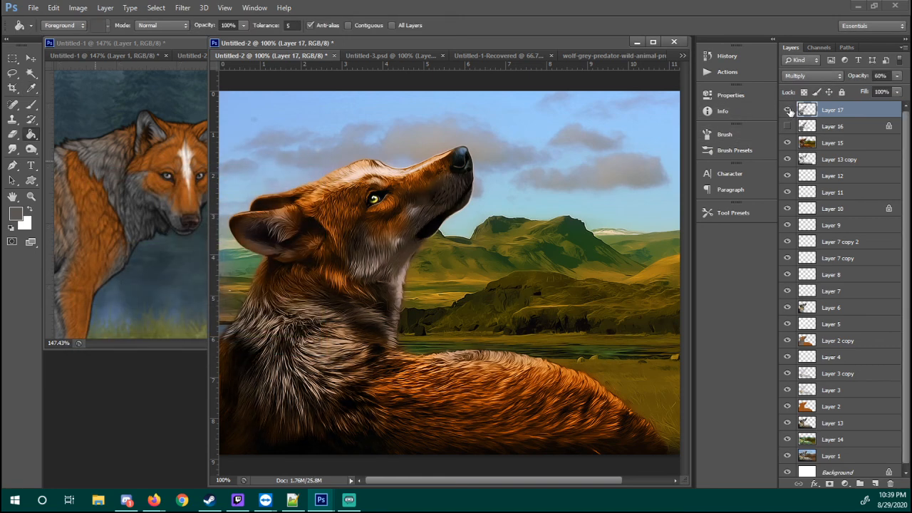
click(788, 111)
click(788, 114)
click(786, 110)
click(785, 111)
click(786, 113)
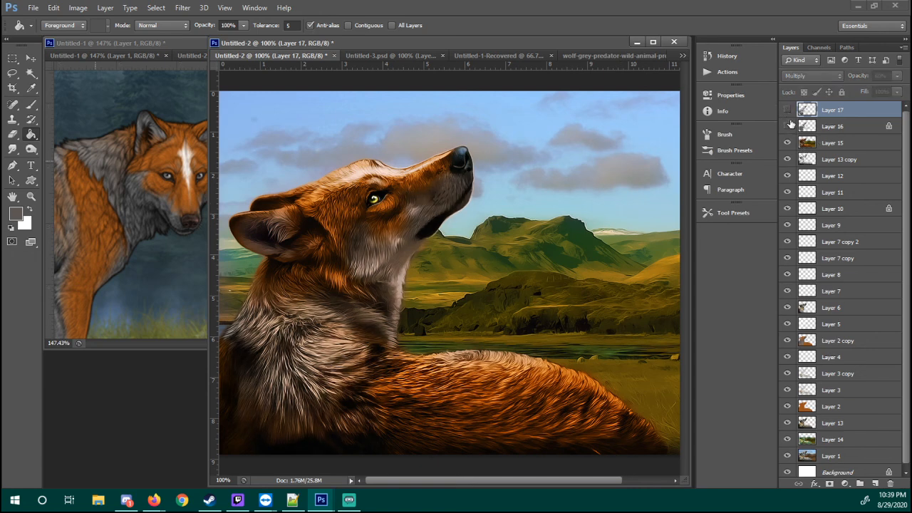
click(787, 110)
click(787, 110)
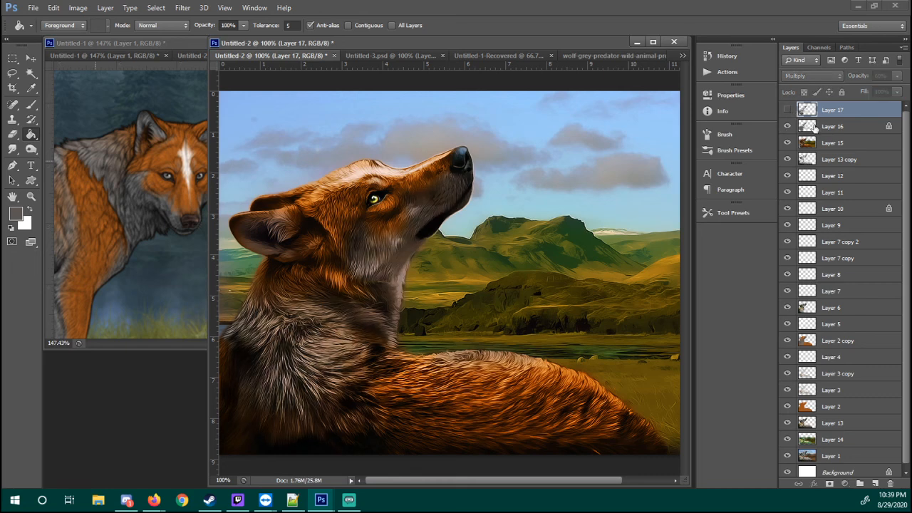
Change Layer 16's blend mode to Color
click(814, 126)
click(811, 76)
click(813, 85)
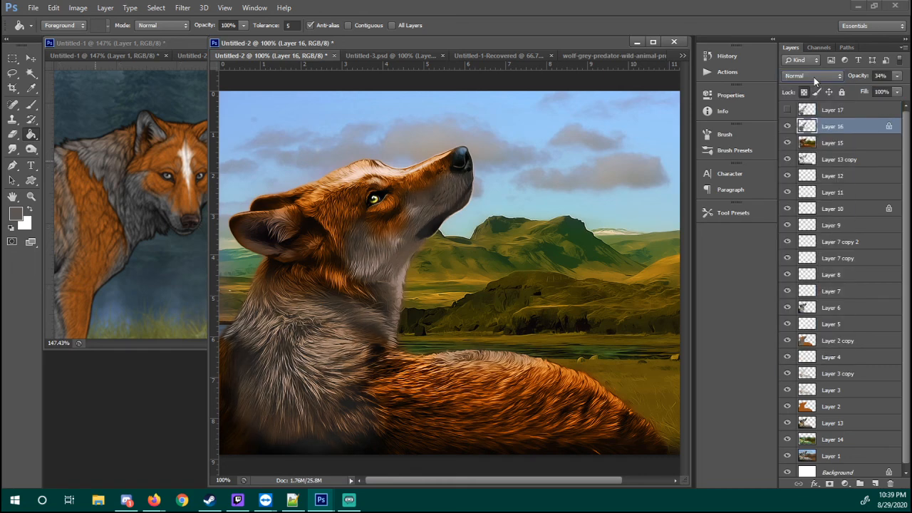
click(813, 77)
click(811, 78)
click(812, 78)
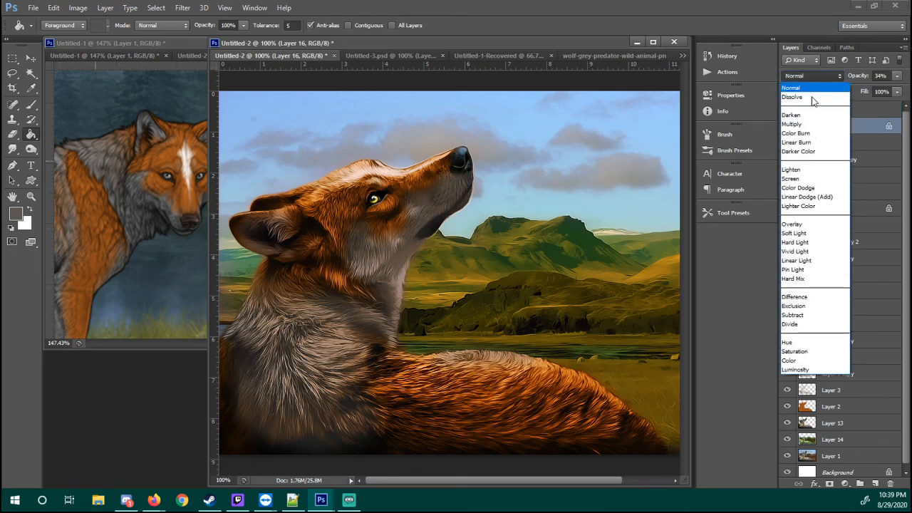
click(790, 360)
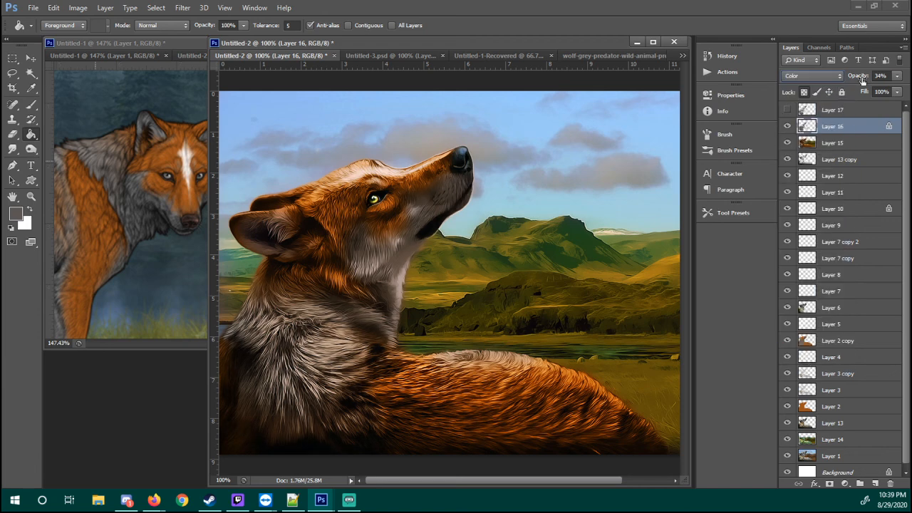
Set Layer 16's opacity to 72% and remove its transparent pixel lock
drag(856, 75, 910, 85)
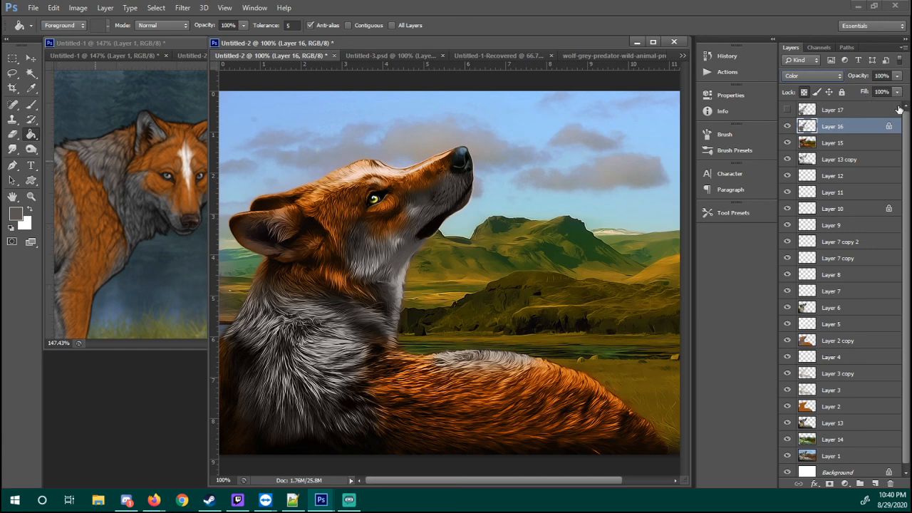
click(899, 75)
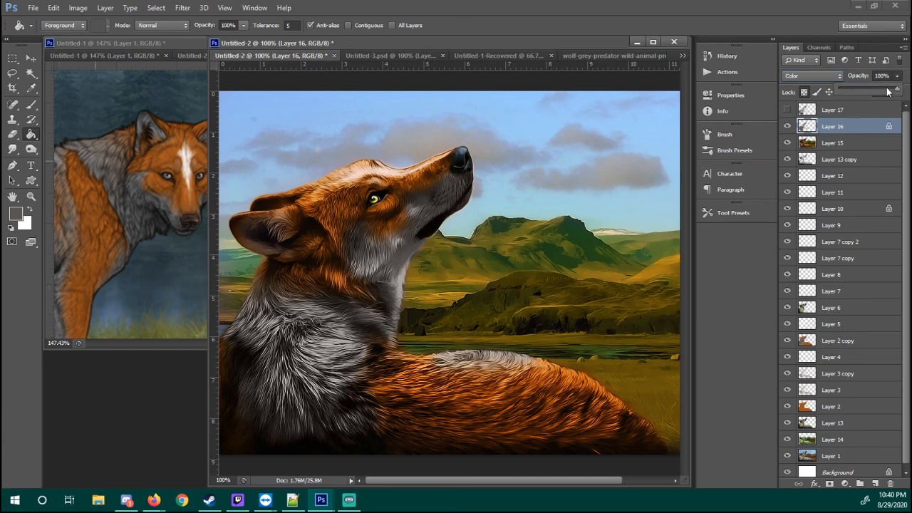
drag(886, 91, 881, 88)
click(809, 196)
click(832, 144)
click(818, 126)
click(804, 92)
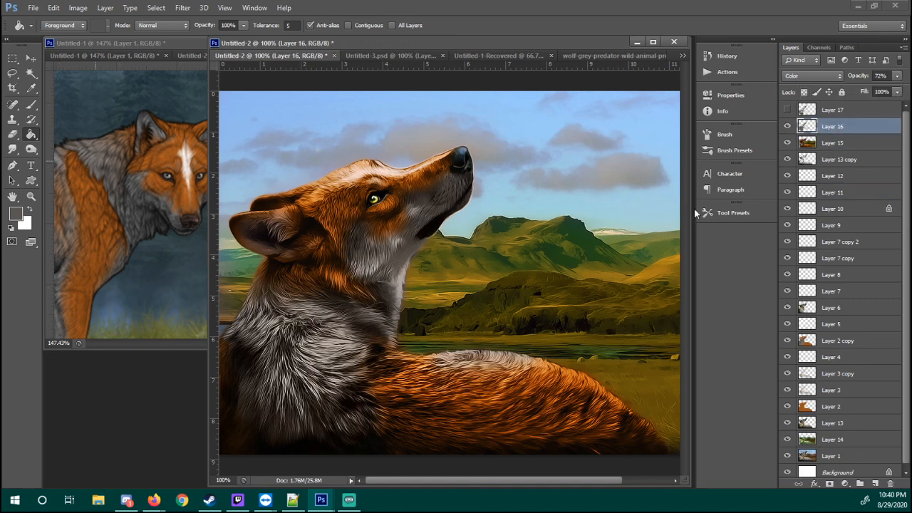
Compare the wolf's fur with and without Layer 16 at 100% magnification
key(e)
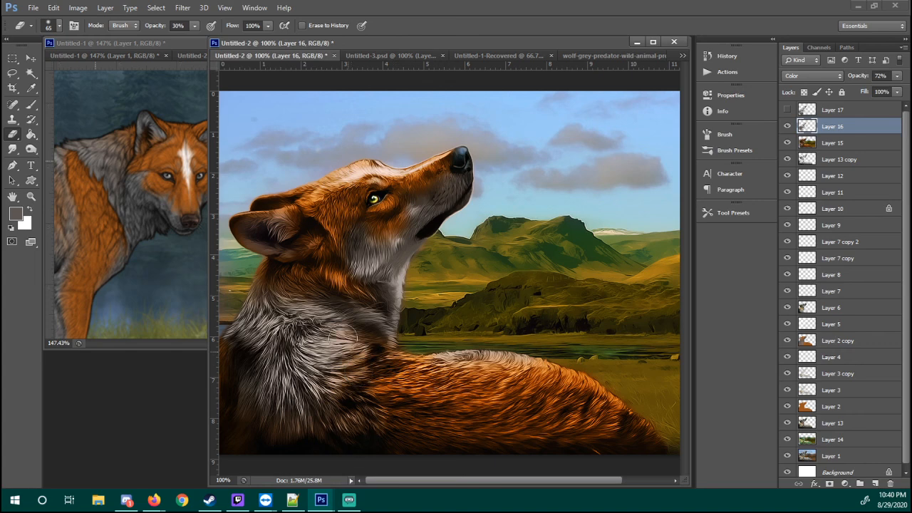
key(z)
right_click(436, 339)
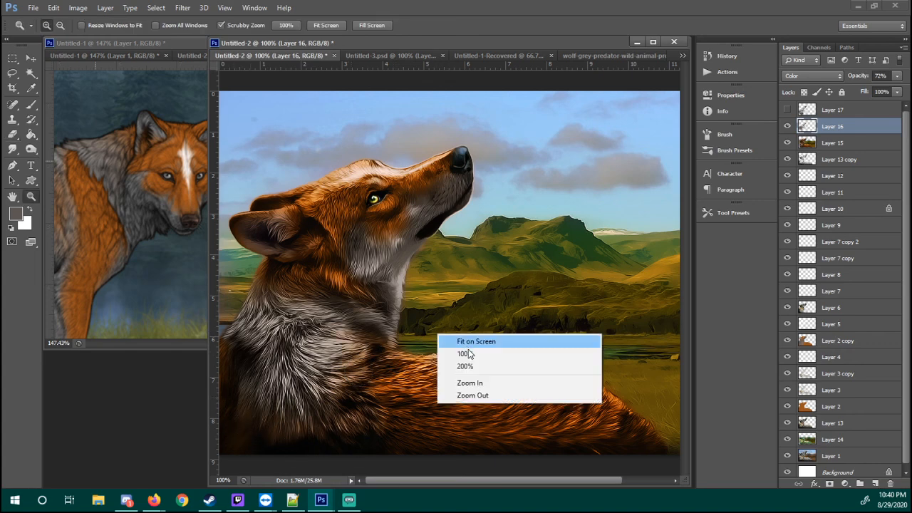
click(467, 354)
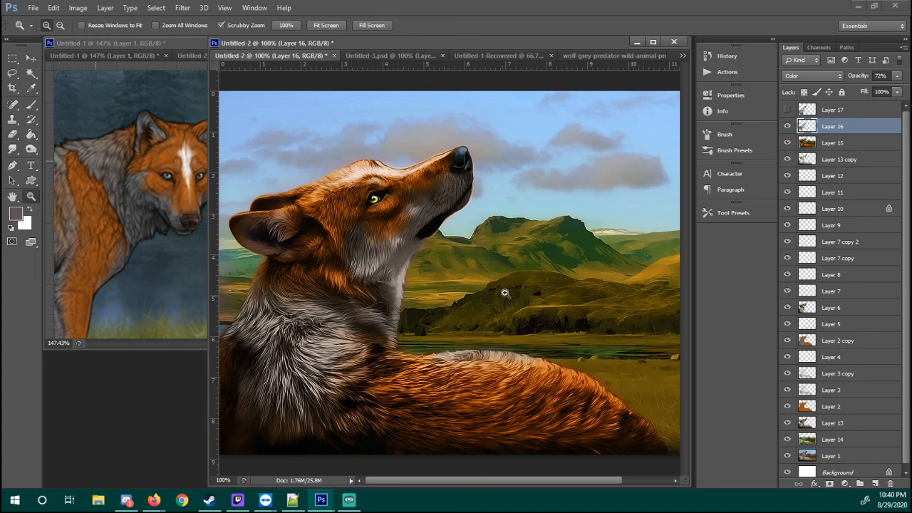
click(787, 126)
click(787, 126)
click(787, 126)
click(788, 126)
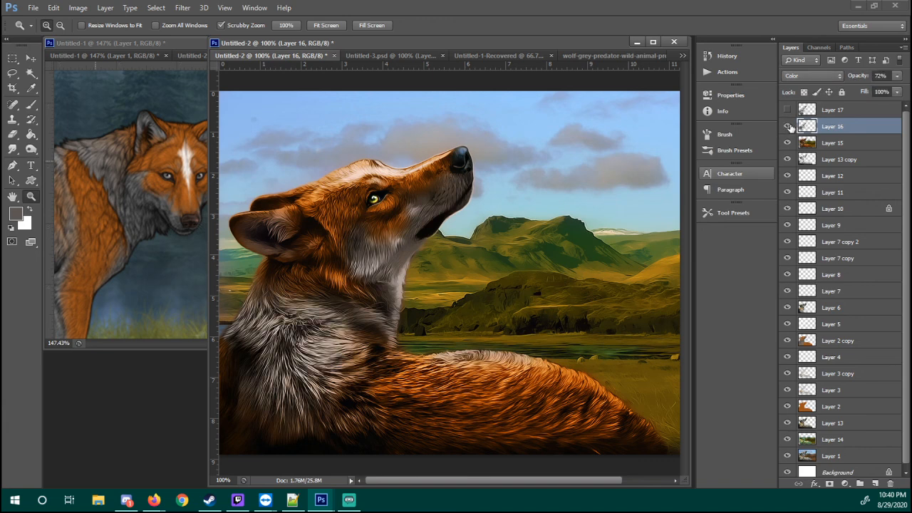
click(788, 126)
click(787, 128)
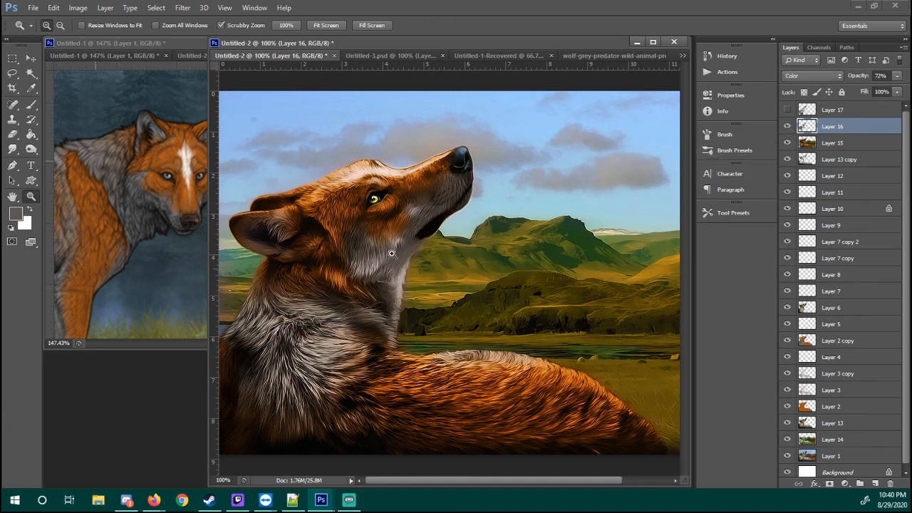
Merge Layer 16 down into Layer 15, undoing and repeating the merge to check the result
key(ctrl+e)
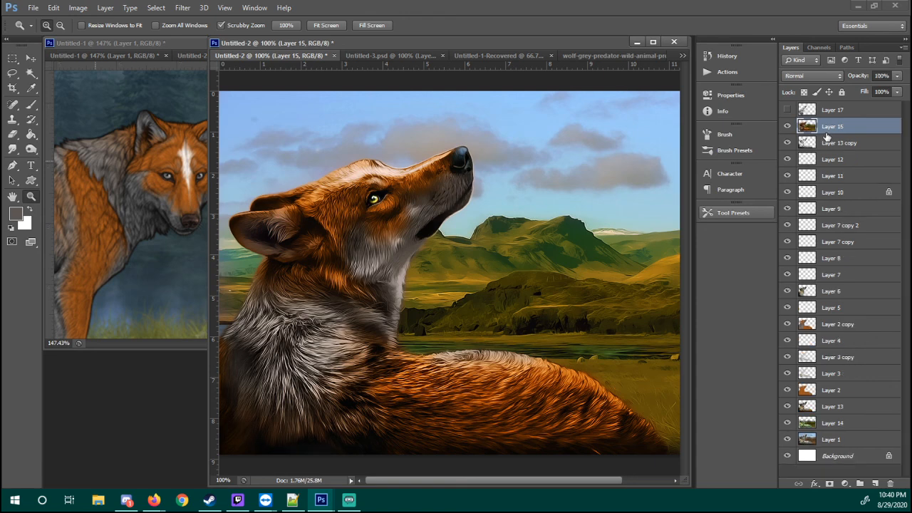
key(ctrl+z)
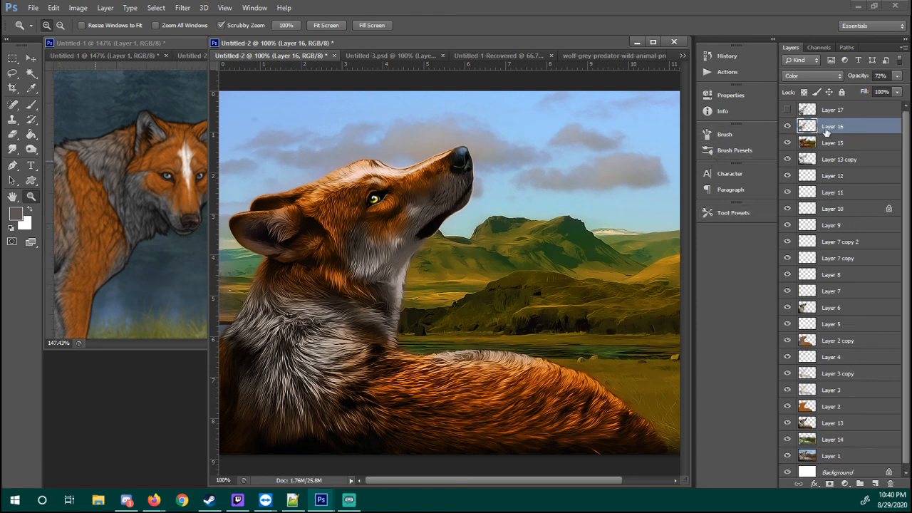
key(ctrl+e)
key(ctrl+z)
key(b)
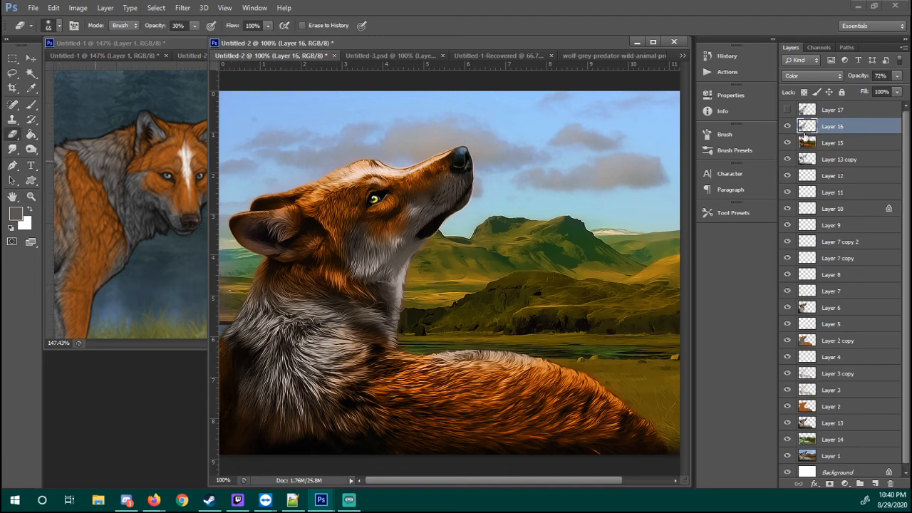
key(ctrl+e)
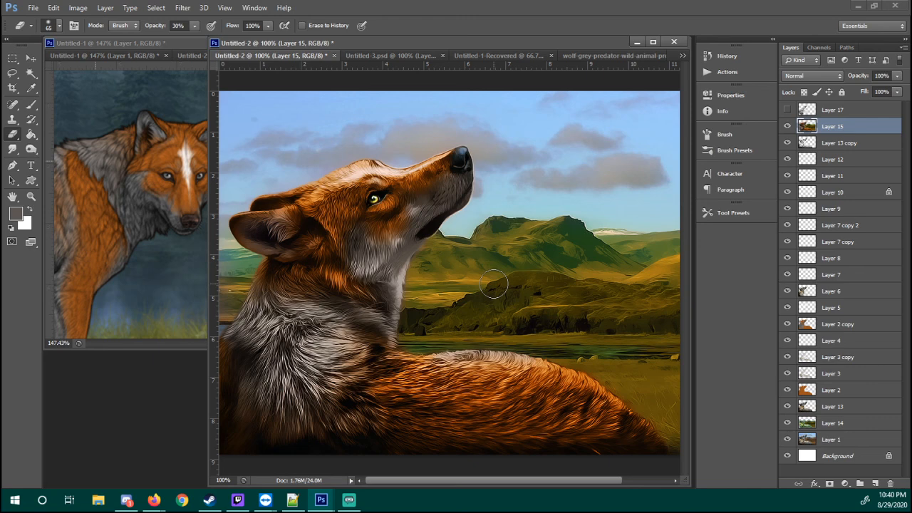
Review the whole recolored wolf image at reduced size and at 100% in a maximized document window, restoring the window size
mouse_move(515, 279)
mouse_down()
mouse_move(458, 279)
mouse_move(532, 285)
mouse_up()
key(z)
right_click(466, 239)
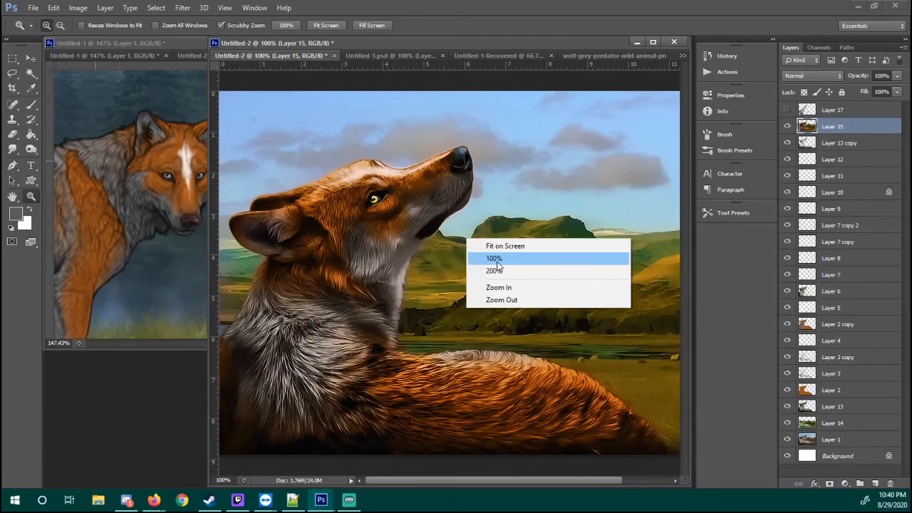
click(497, 262)
drag(521, 194, 493, 233)
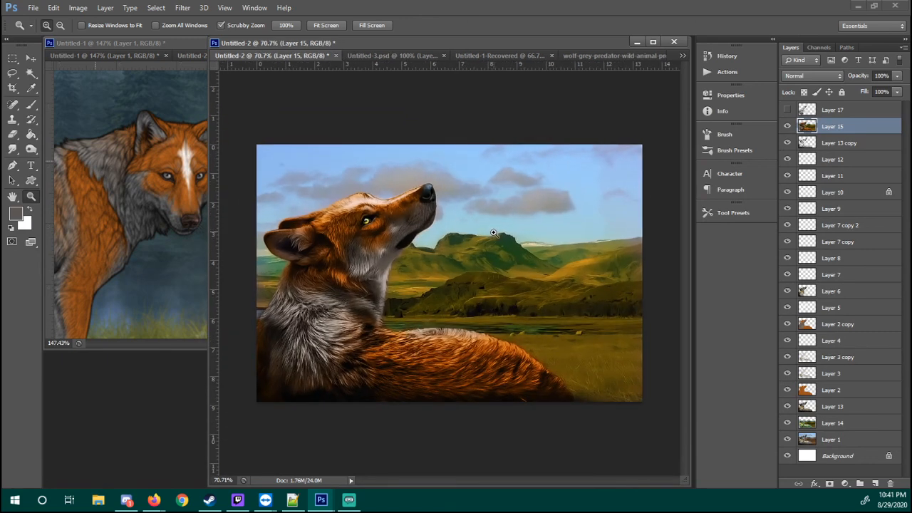
click(653, 42)
right_click(417, 251)
click(467, 272)
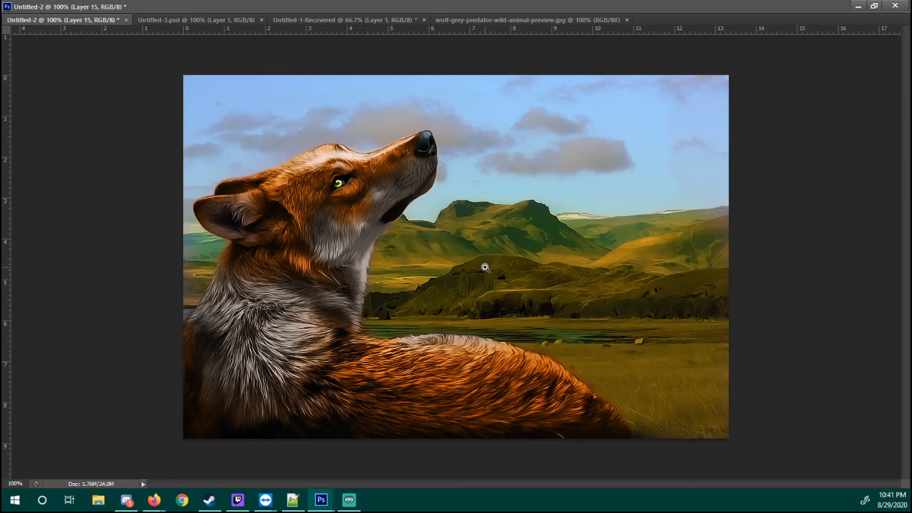
click(873, 6)
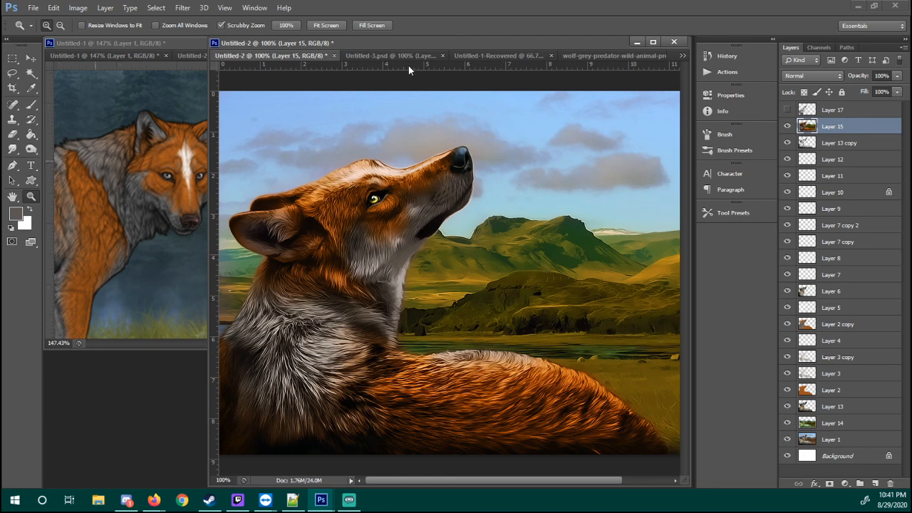
key(c)
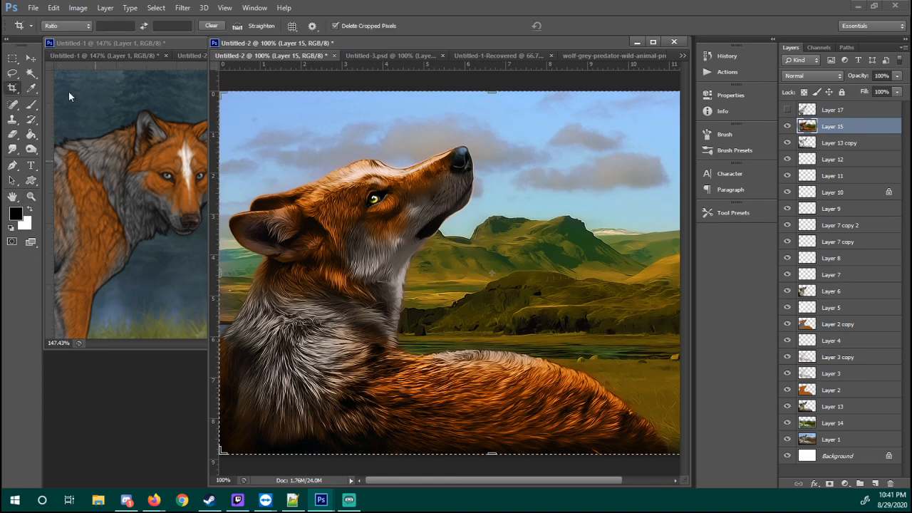
drag(245, 109, 584, 312)
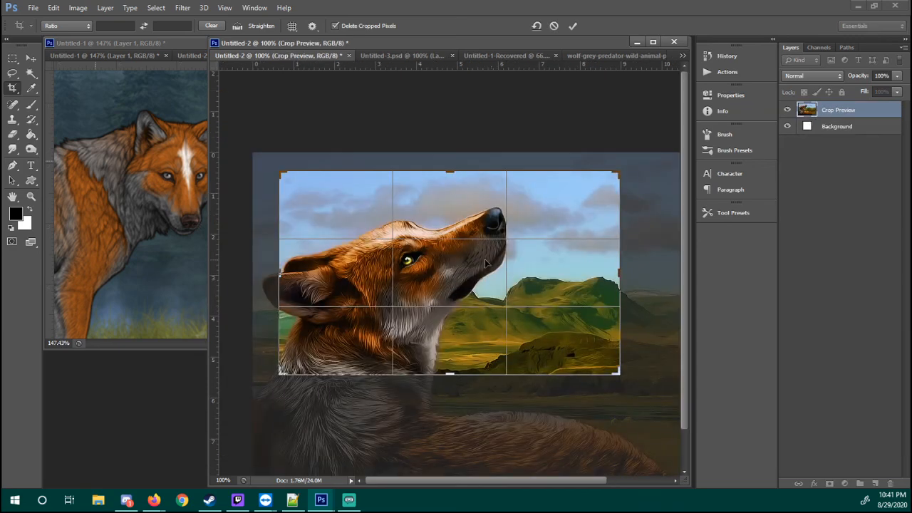
key(Return)
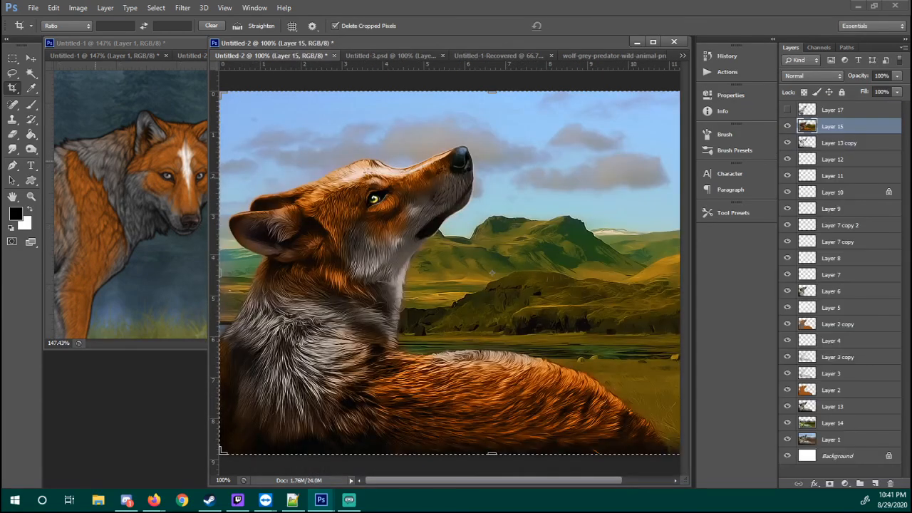
Save the layered document to the Desktop as a Photoshop file named cecily
key(ctrl+s)
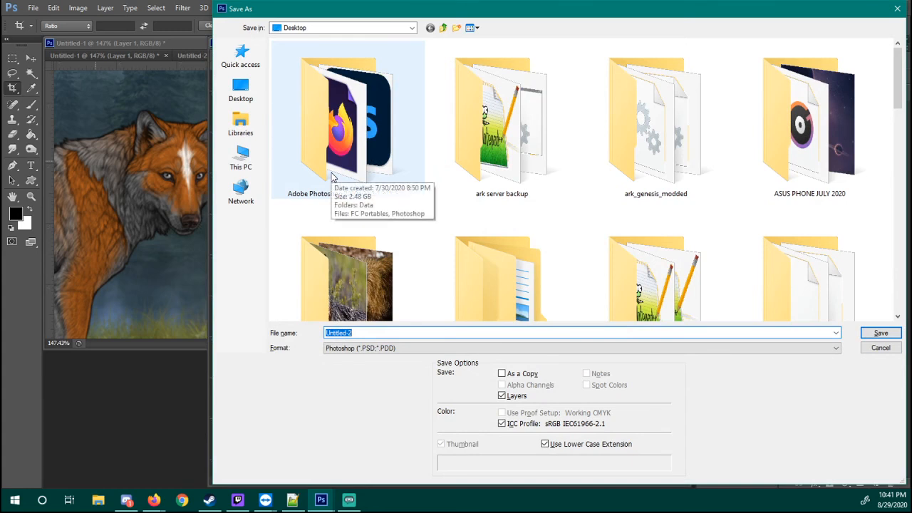
click(242, 86)
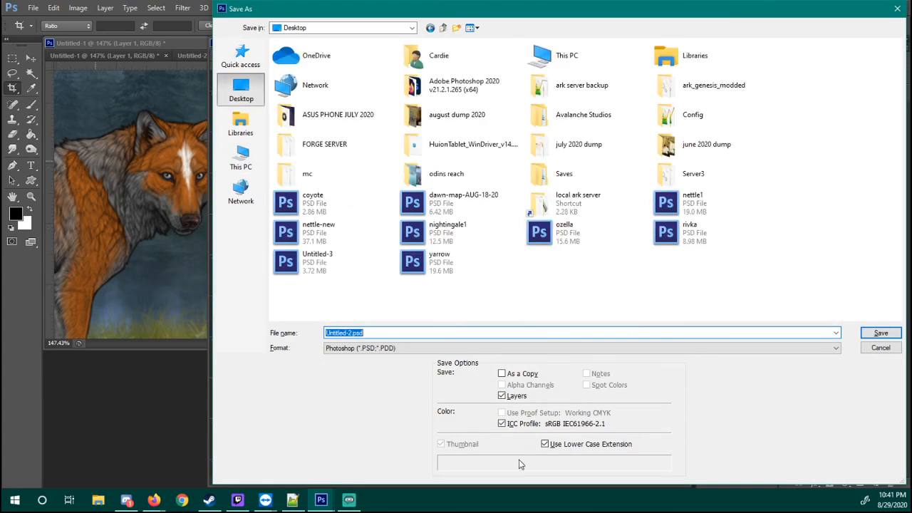
text(cecily)
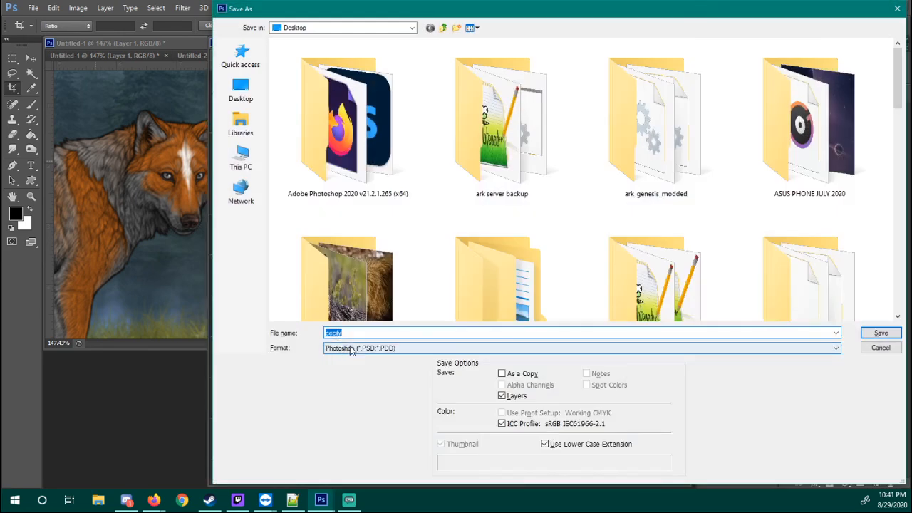
Save a flattened copy of the wolf image to the Desktop in PNG format as cecily.png
click(350, 349)
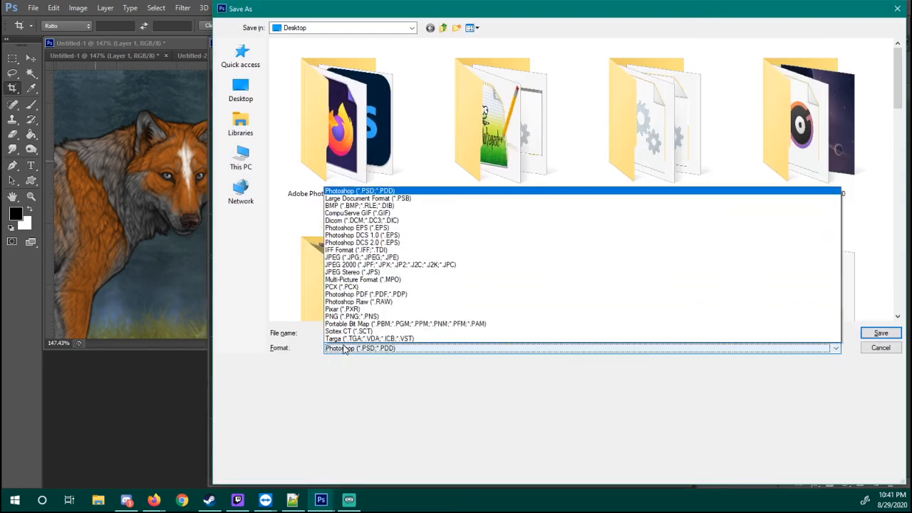
click(354, 309)
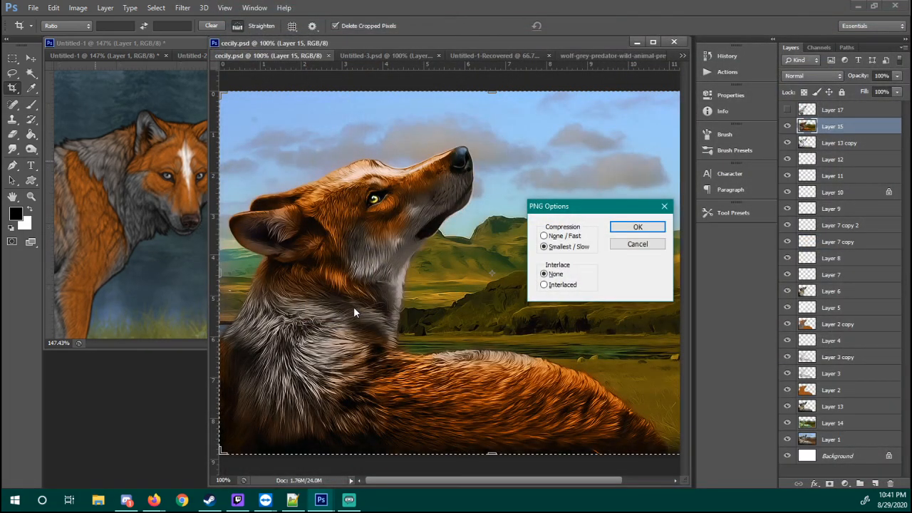
key(Return)
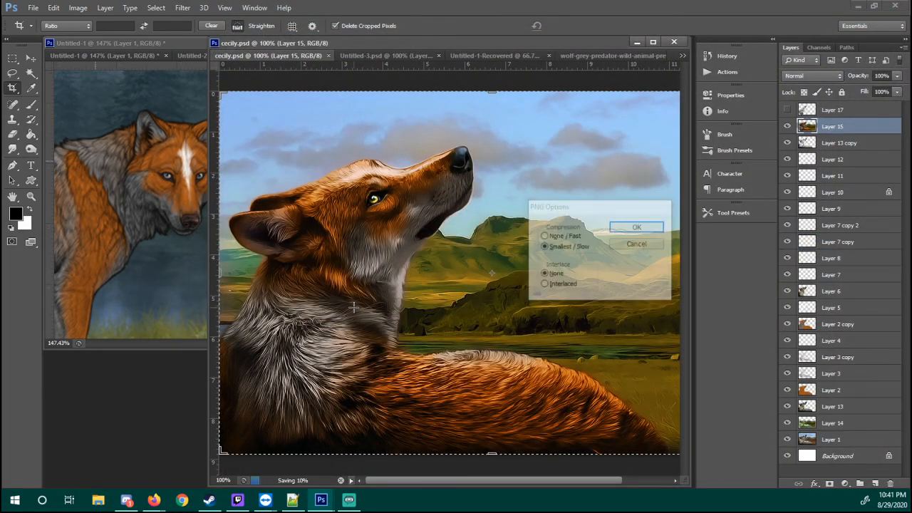